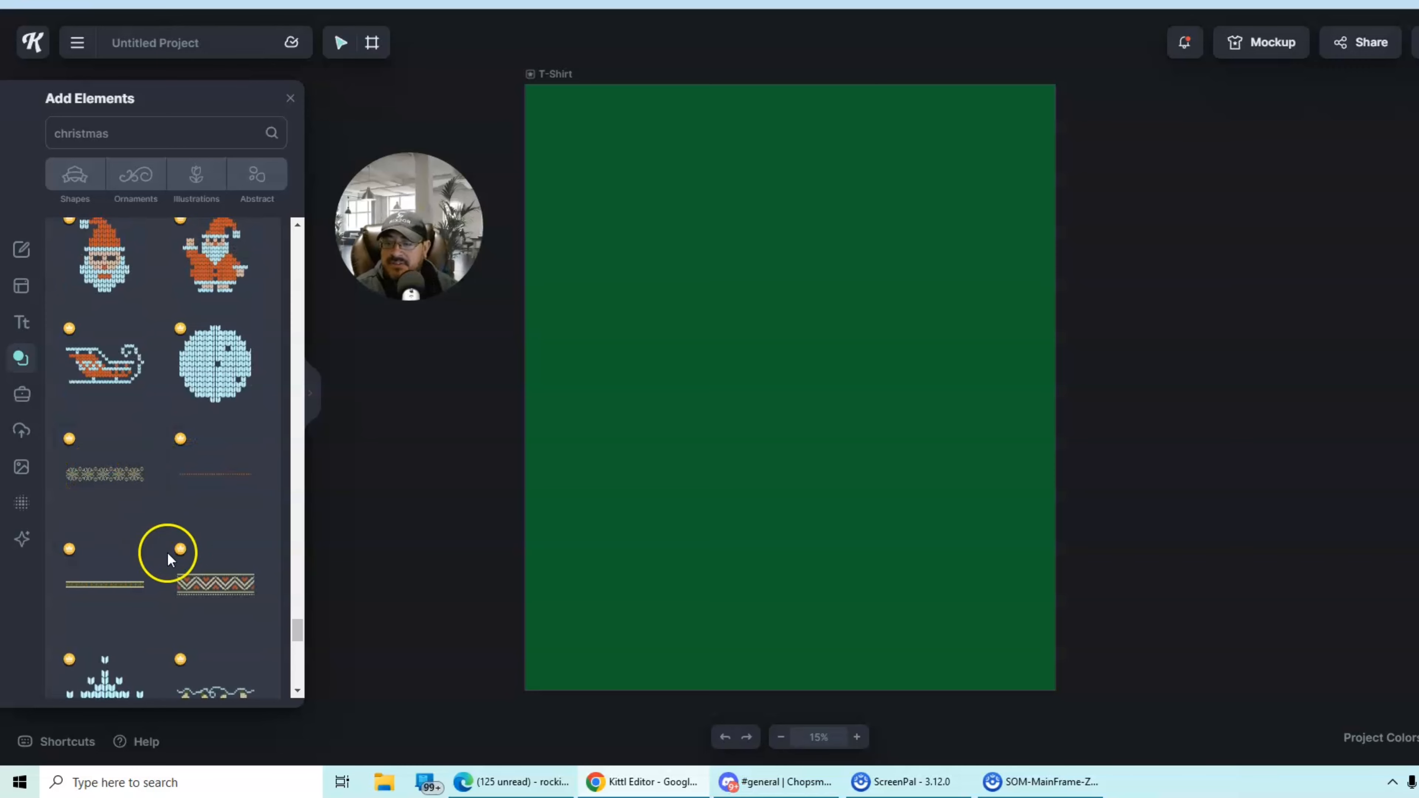
Add the knitted snowflake strip from the Christmas elements and scale it across the artboard's upper edge, about 4190 px wide.
click(115, 485)
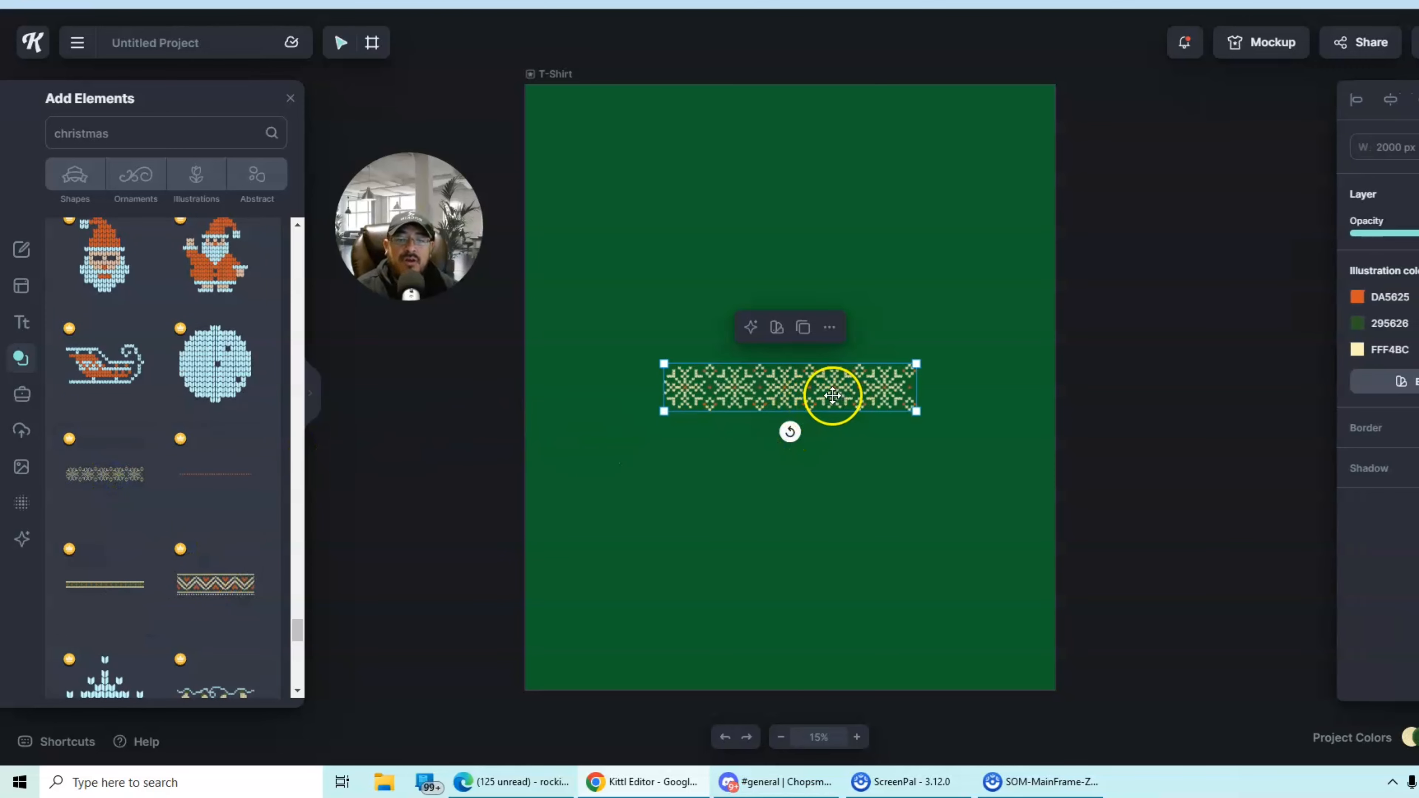
drag(830, 394, 692, 116)
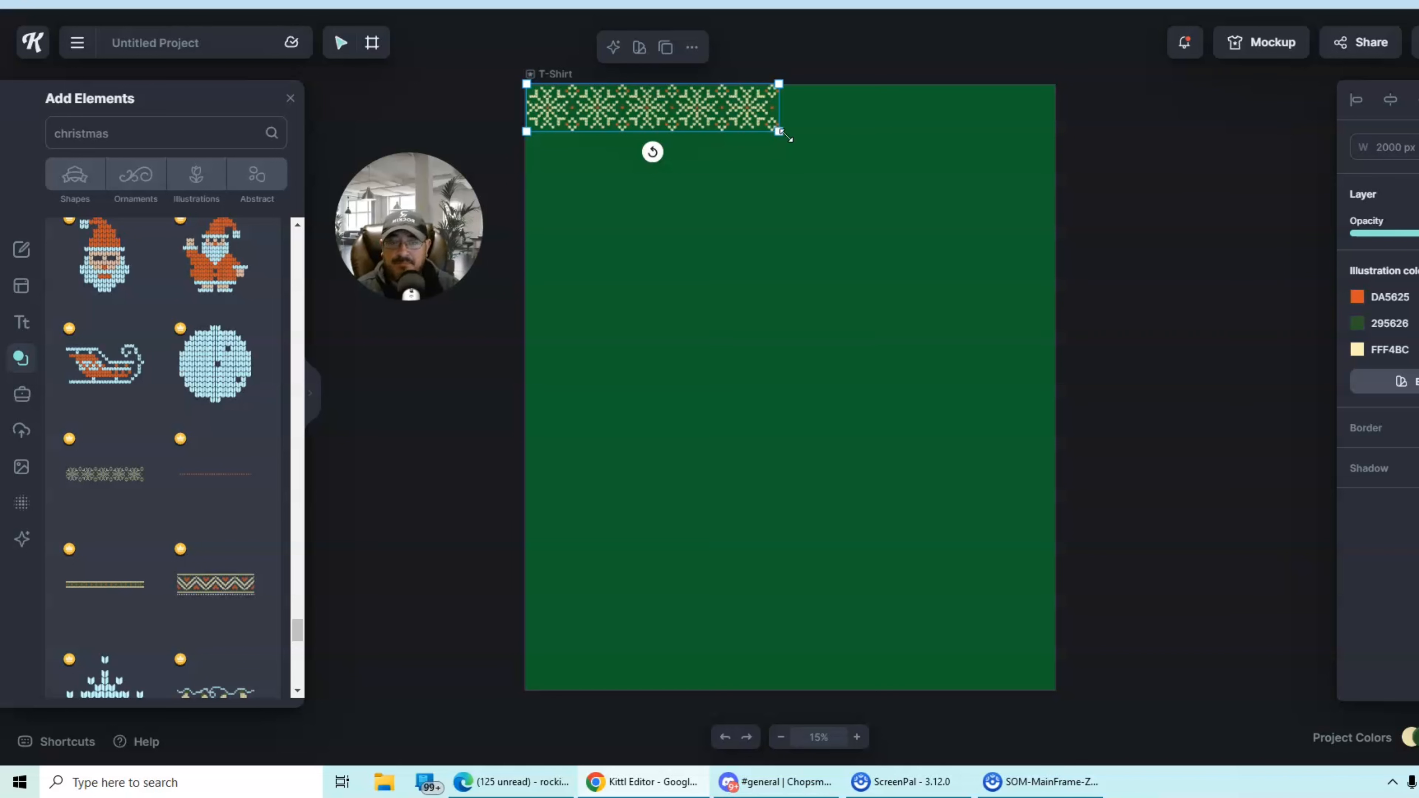
drag(780, 132, 1054, 151)
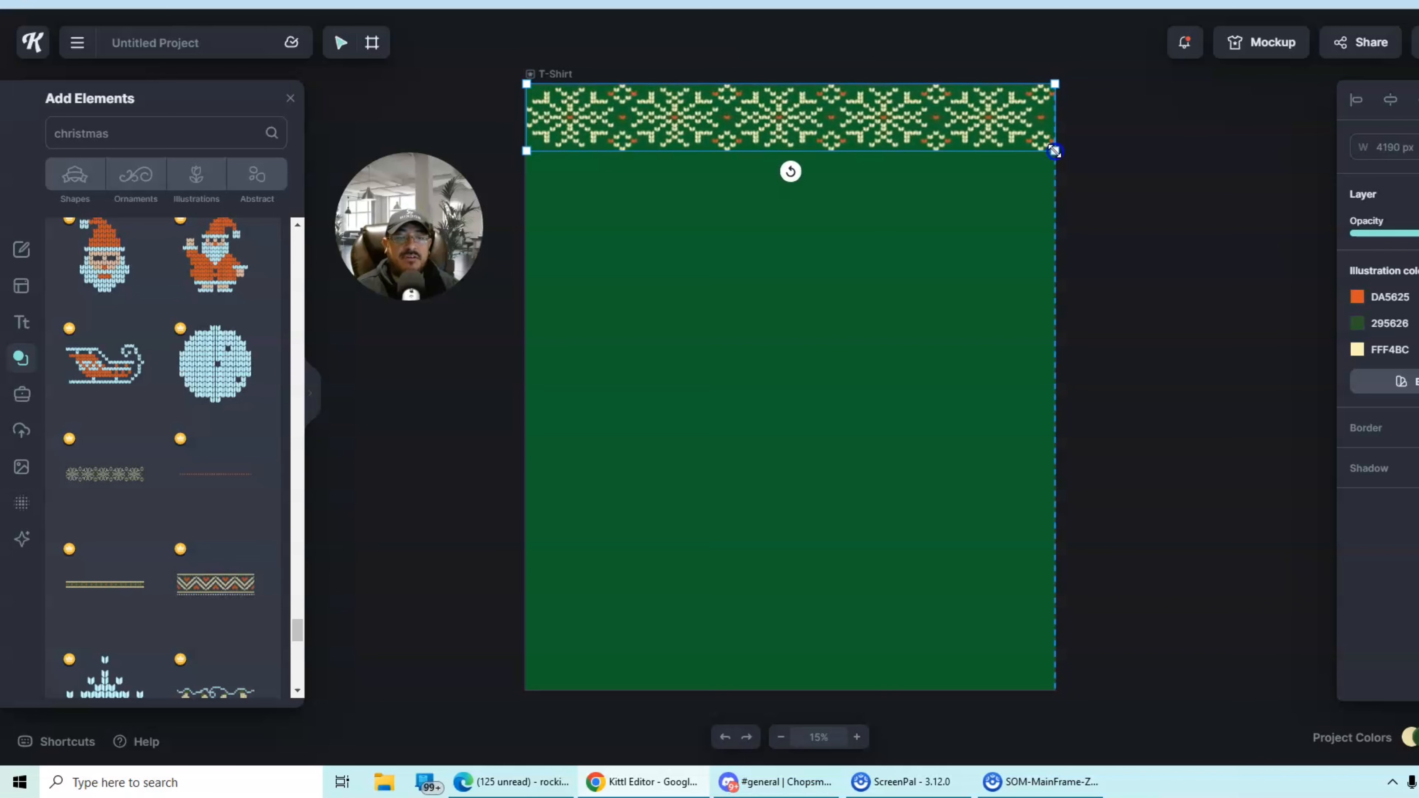
drag(1054, 151, 1055, 151)
click(1112, 178)
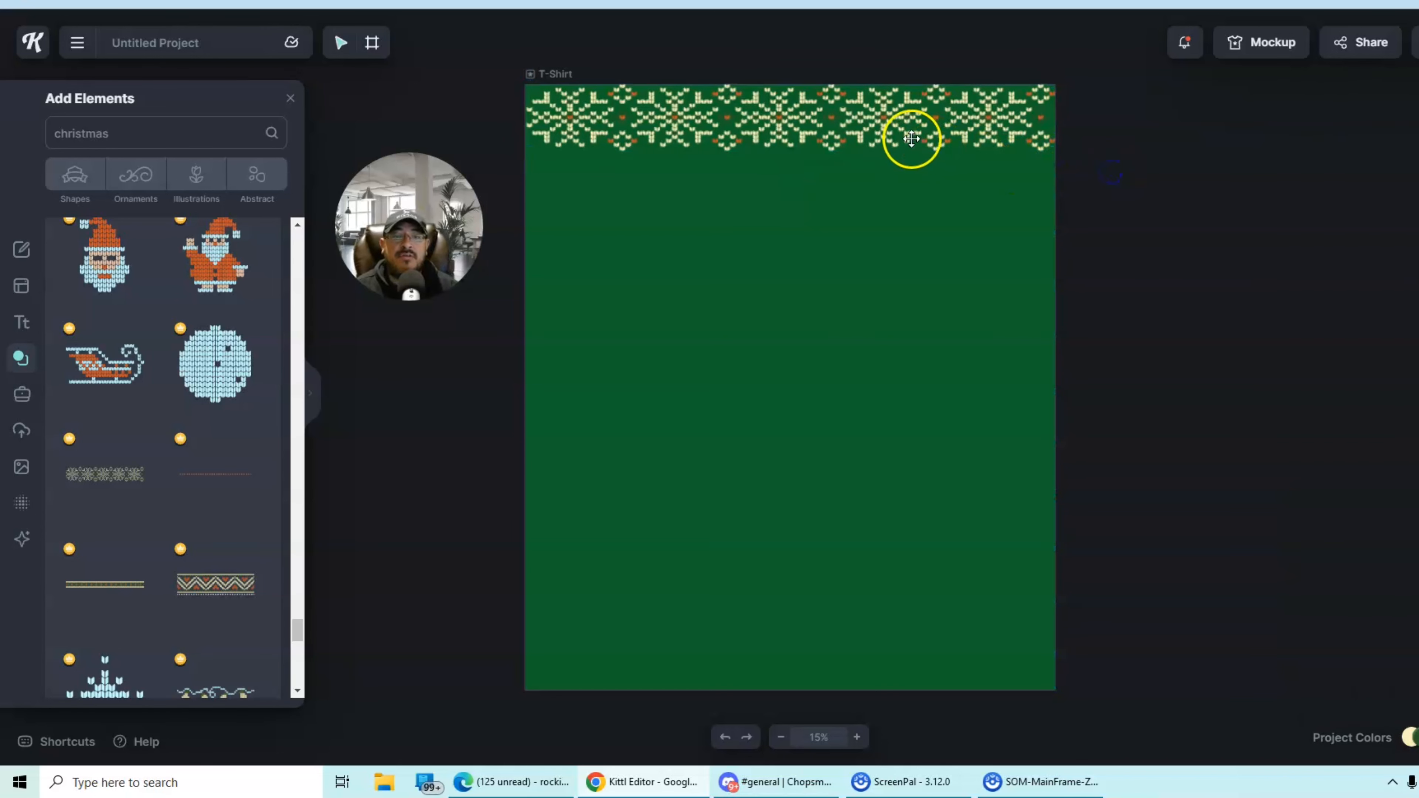
Duplicate the snowflake strip and align the copy with the artboard's lower edge.
click(894, 131)
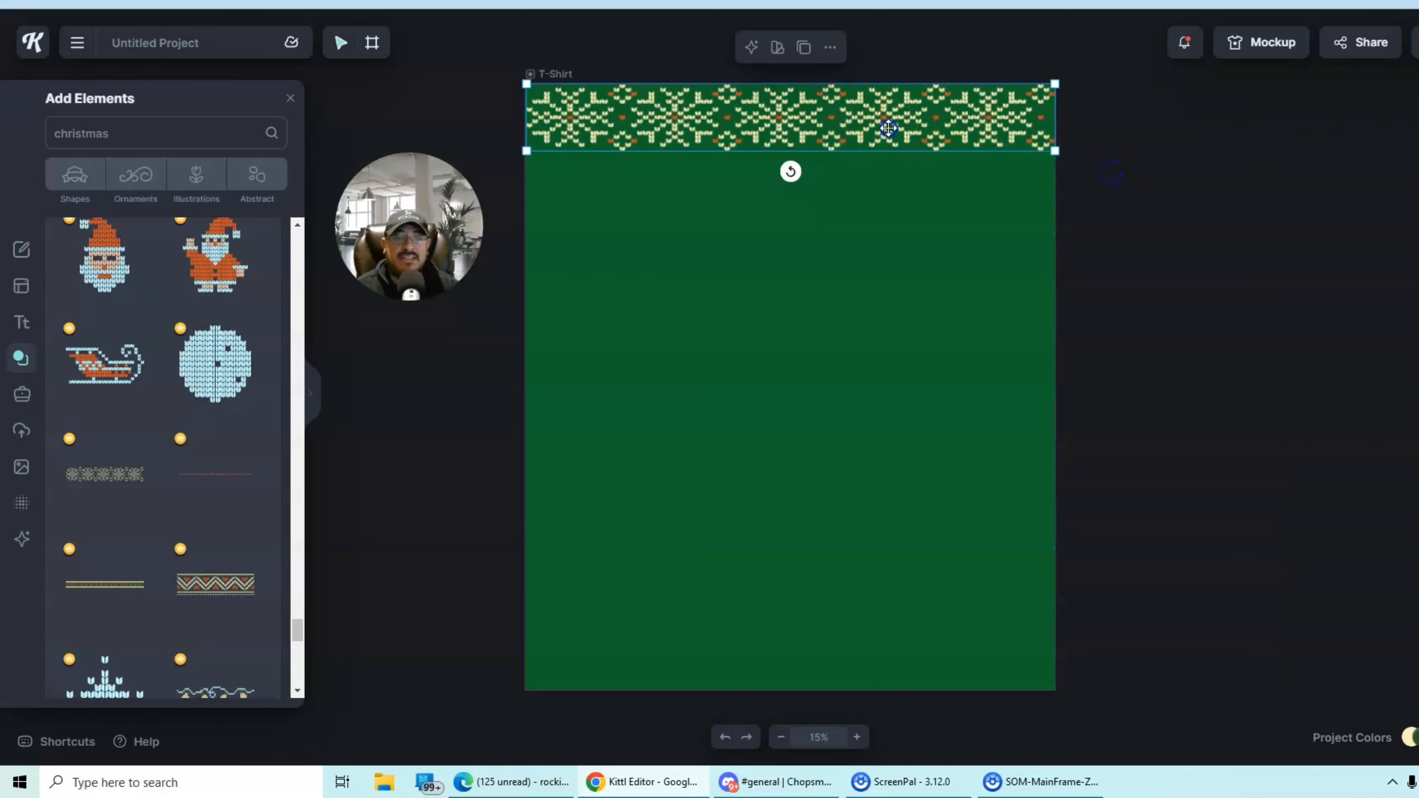
click(1085, 197)
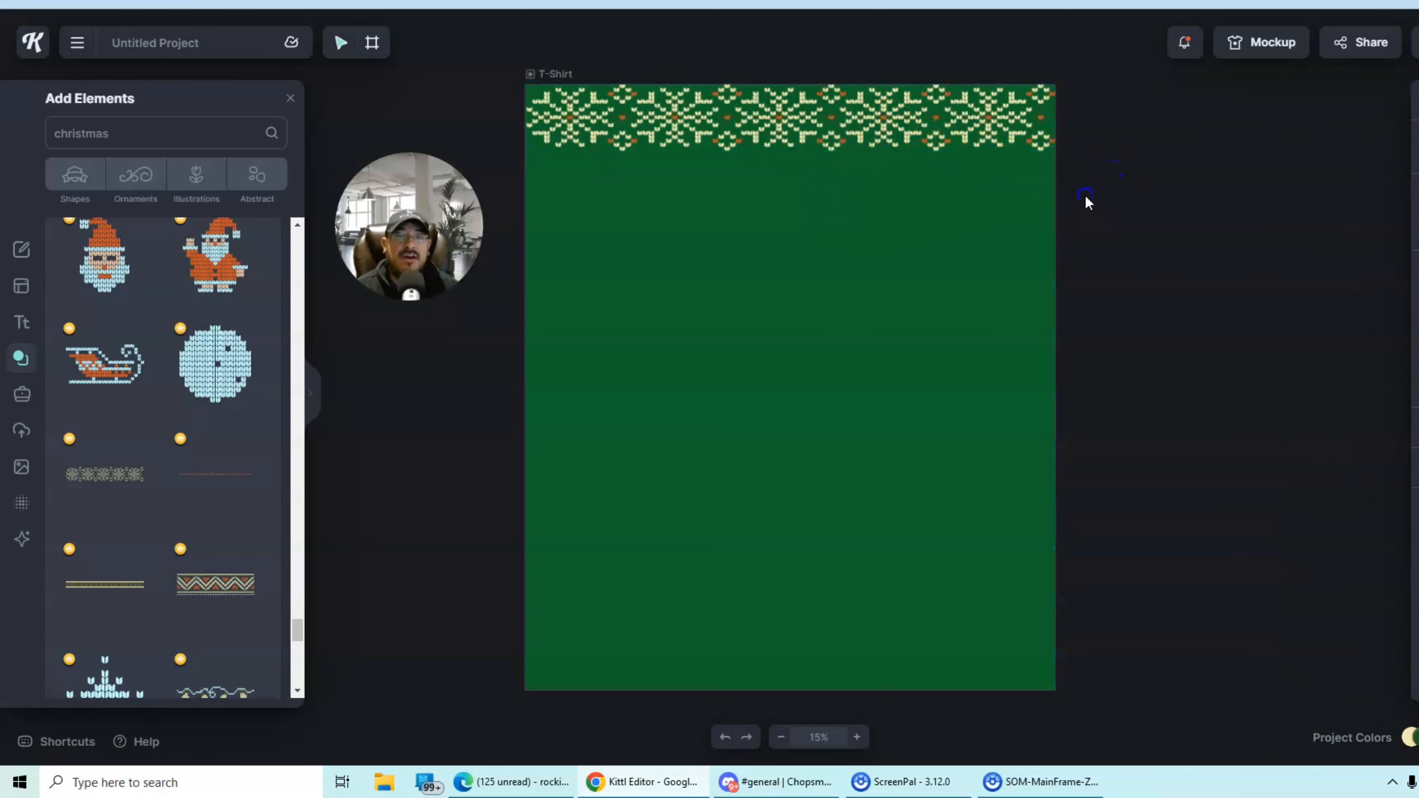
click(831, 130)
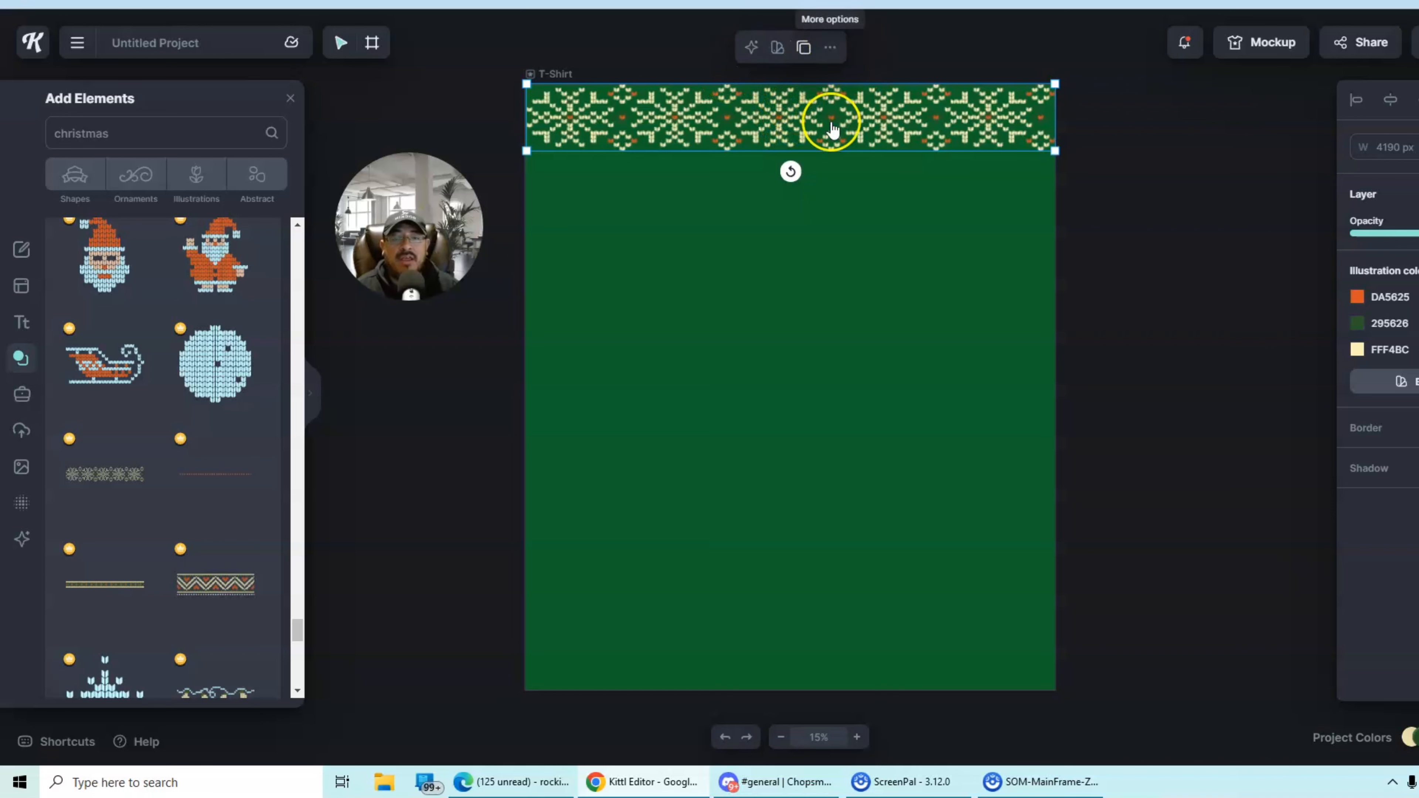
click(805, 51)
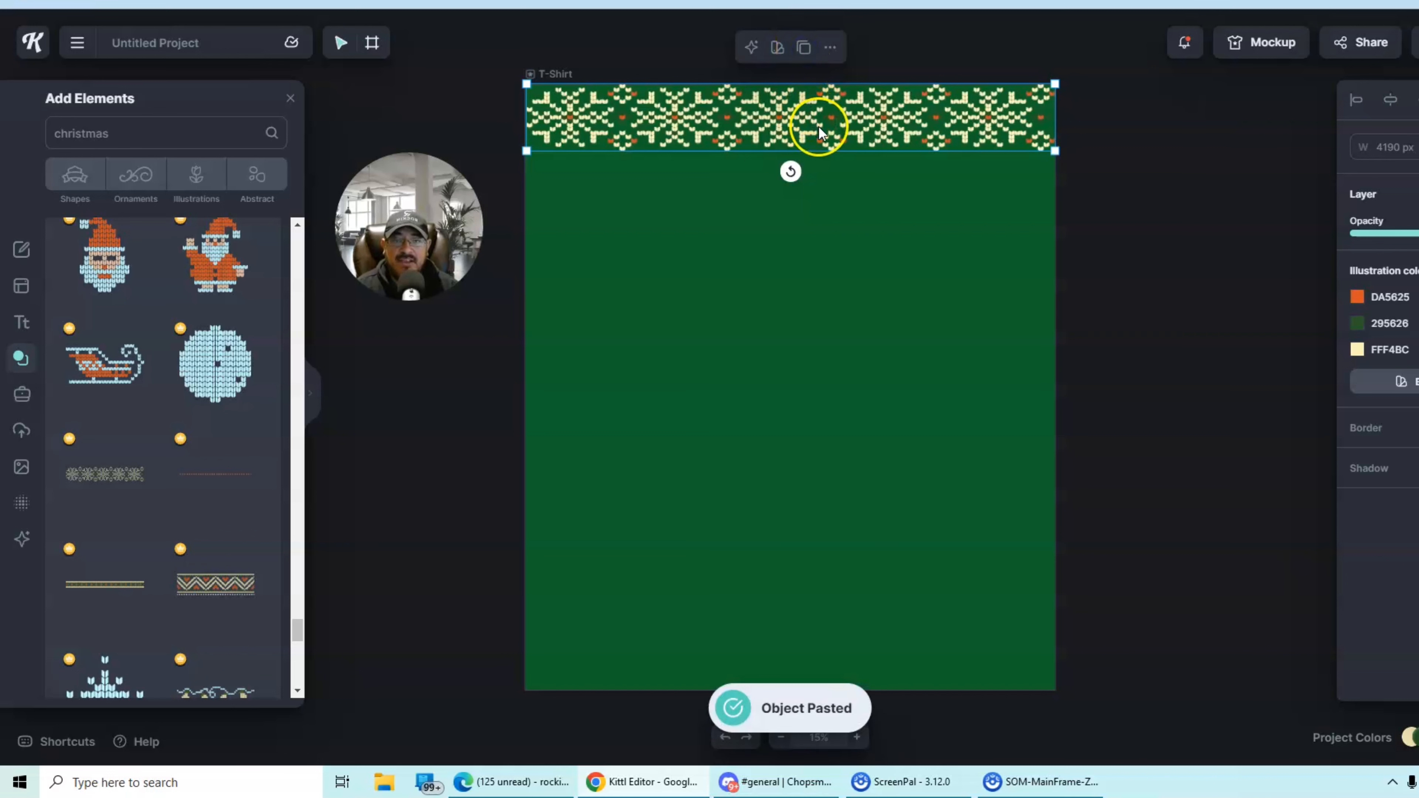
drag(818, 127, 813, 660)
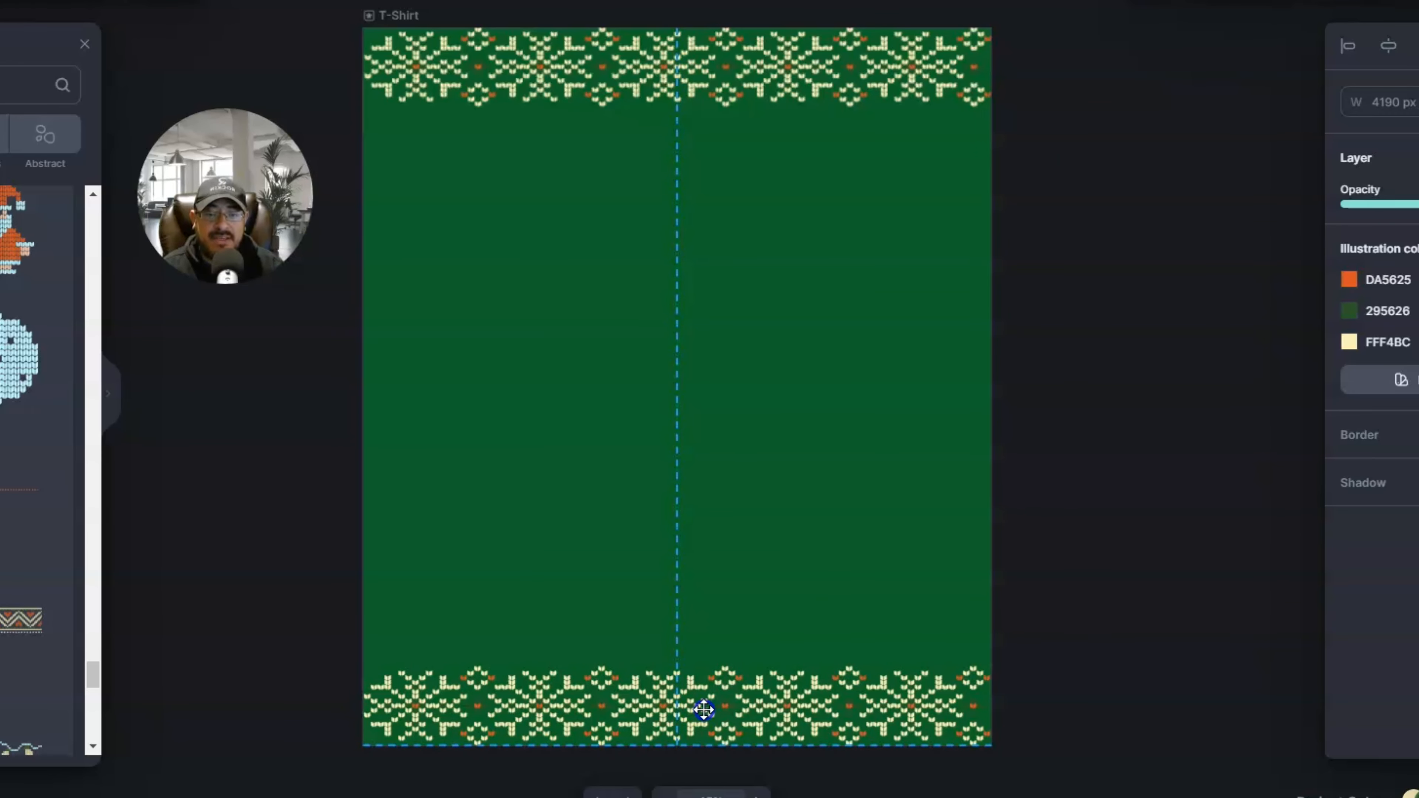
drag(704, 710, 704, 710)
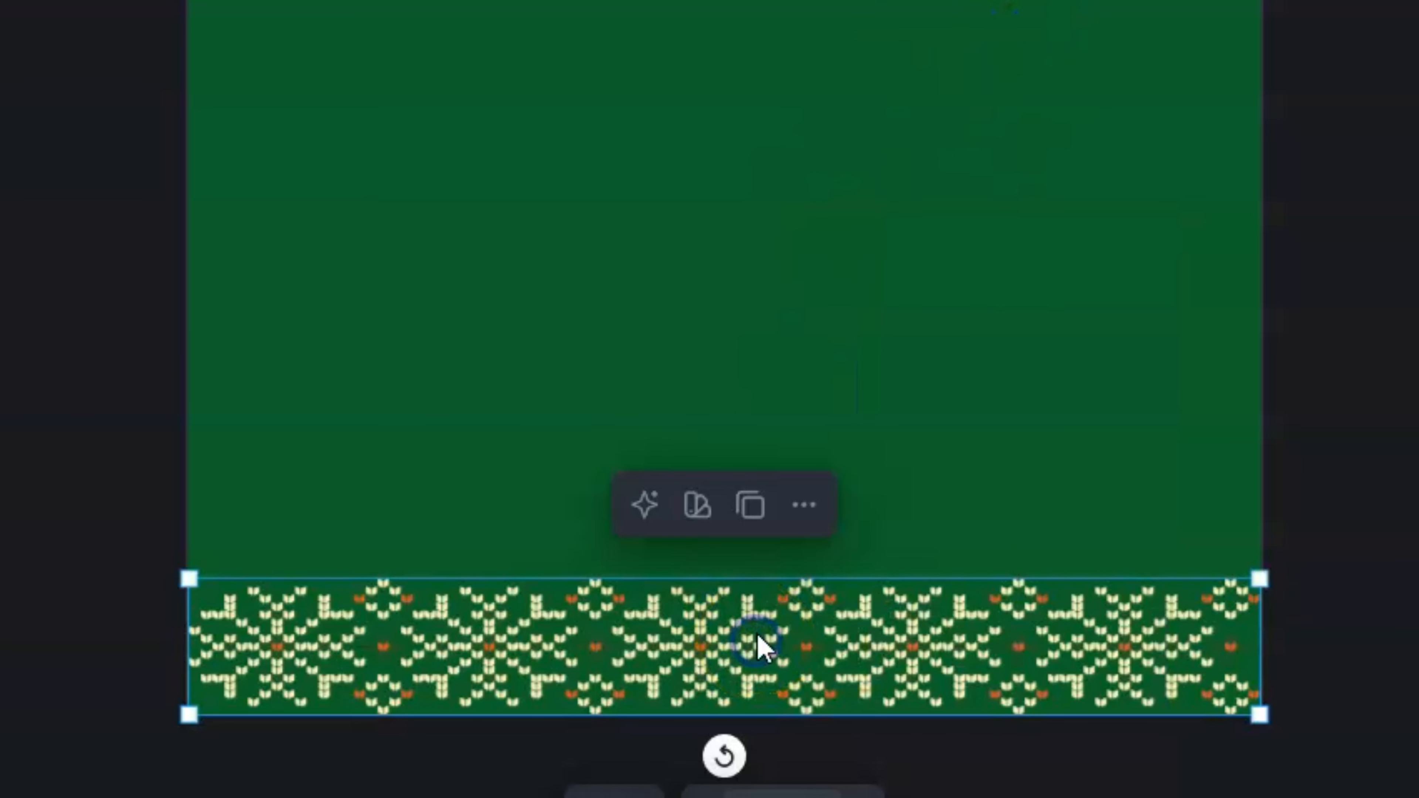
Flip the lower snowflake strip horizontally.
click(805, 508)
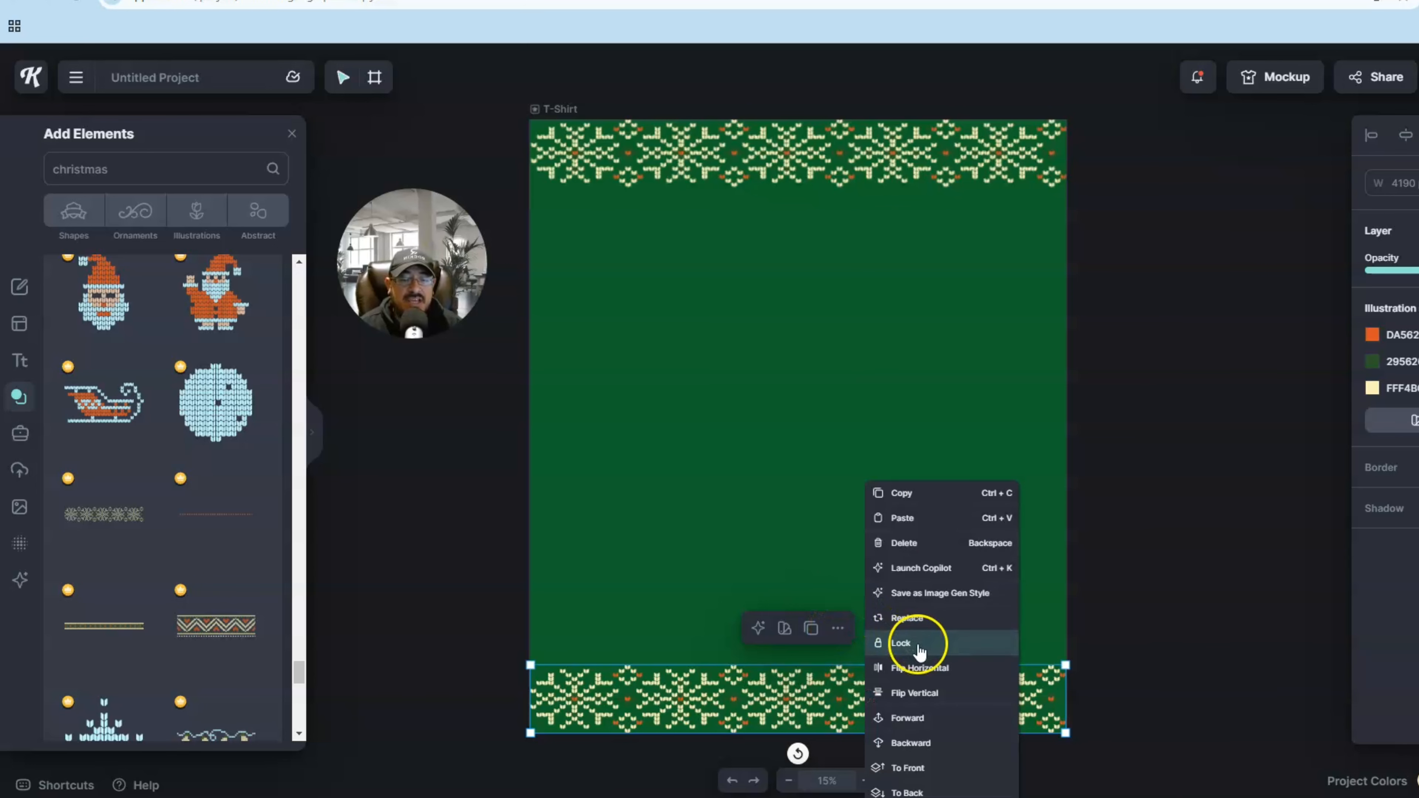
click(899, 674)
click(883, 471)
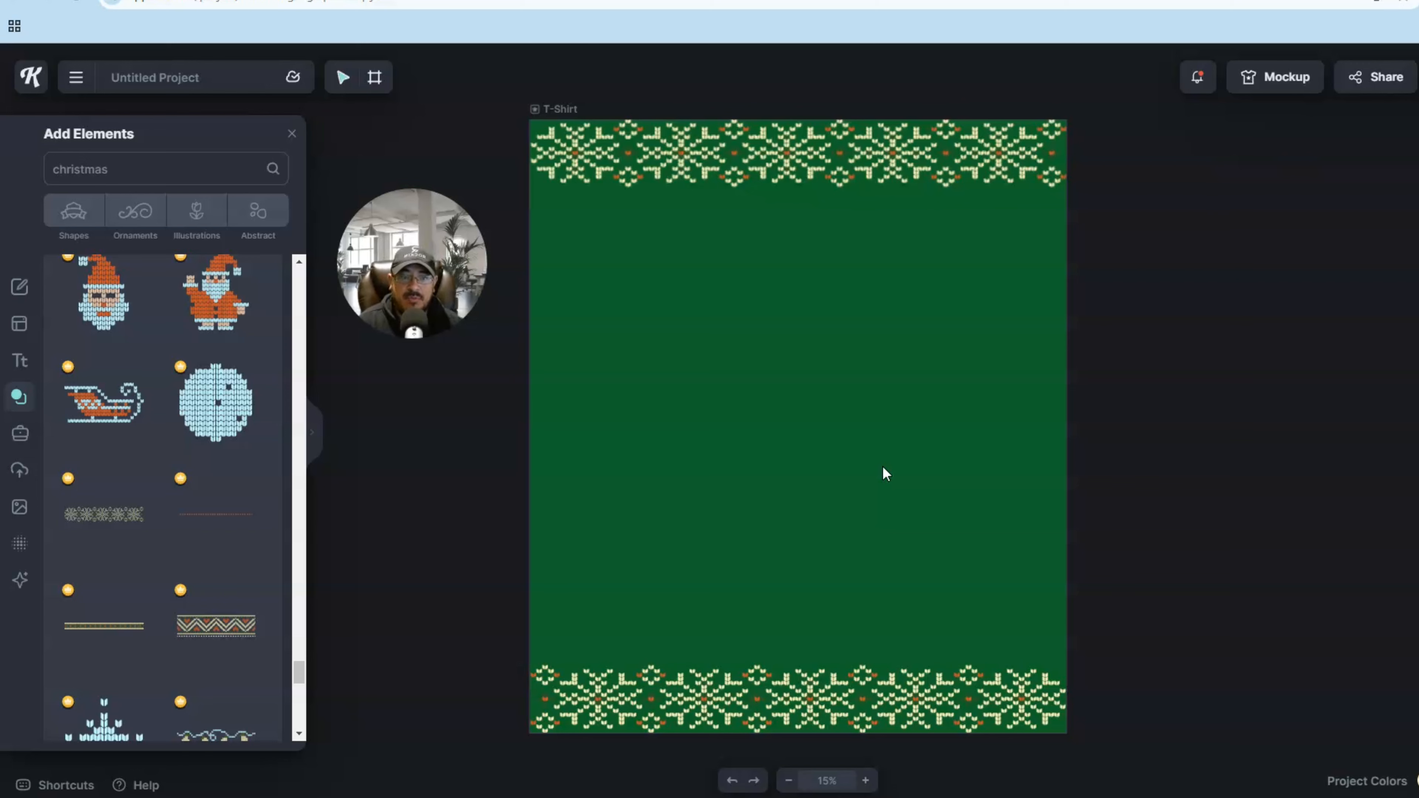
Add a headline text in the middle of the artboard and enlarge it to about 4139 px wide.
click(230, 533)
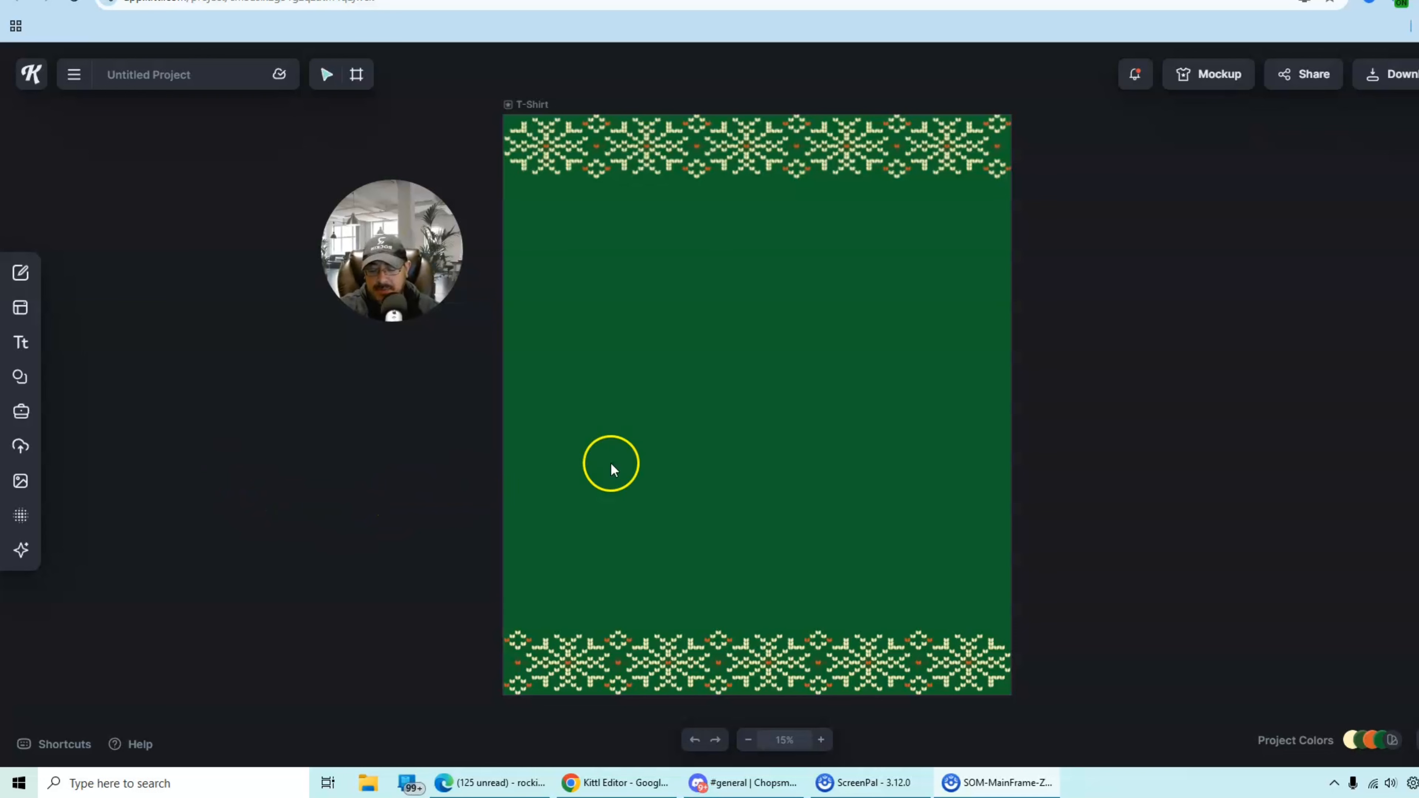
click(699, 427)
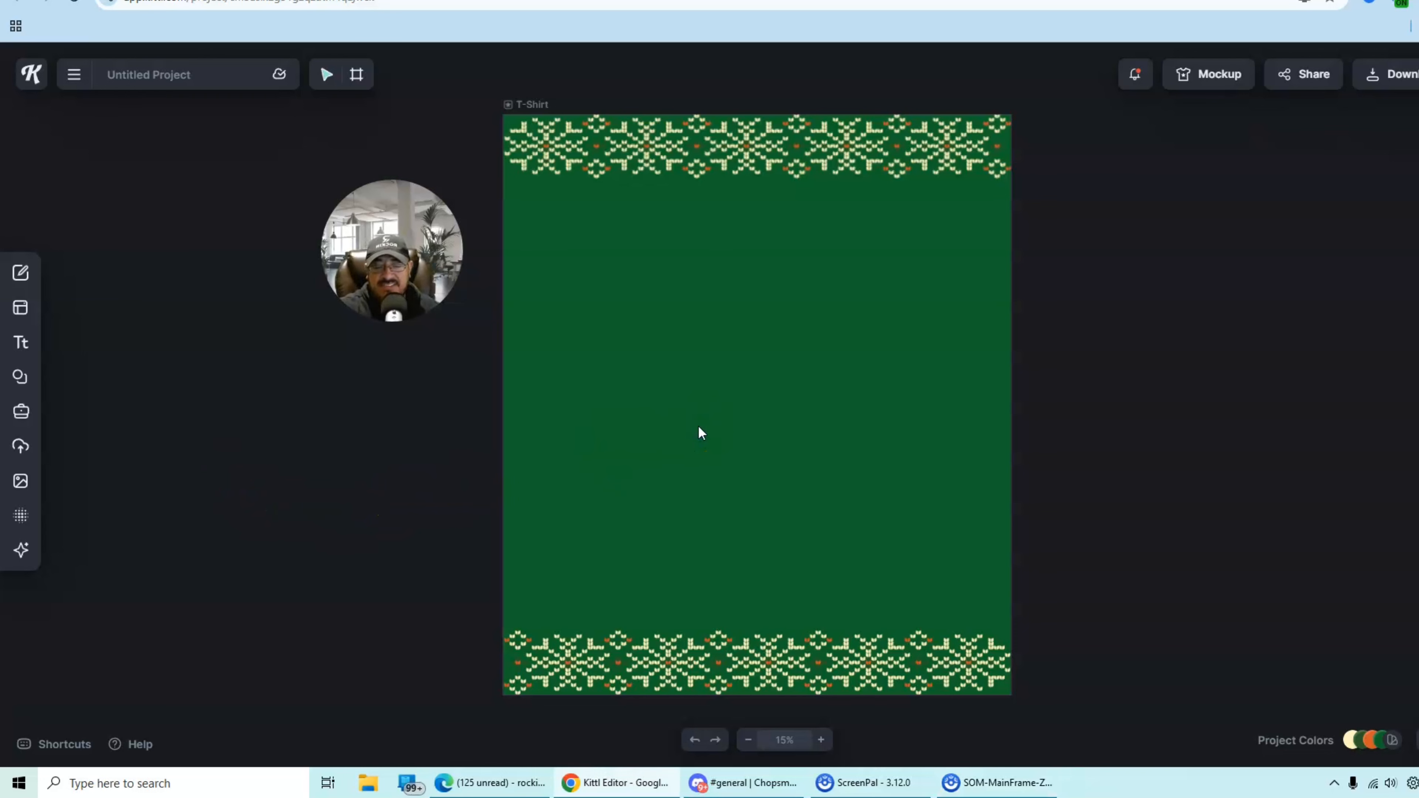
key(t)
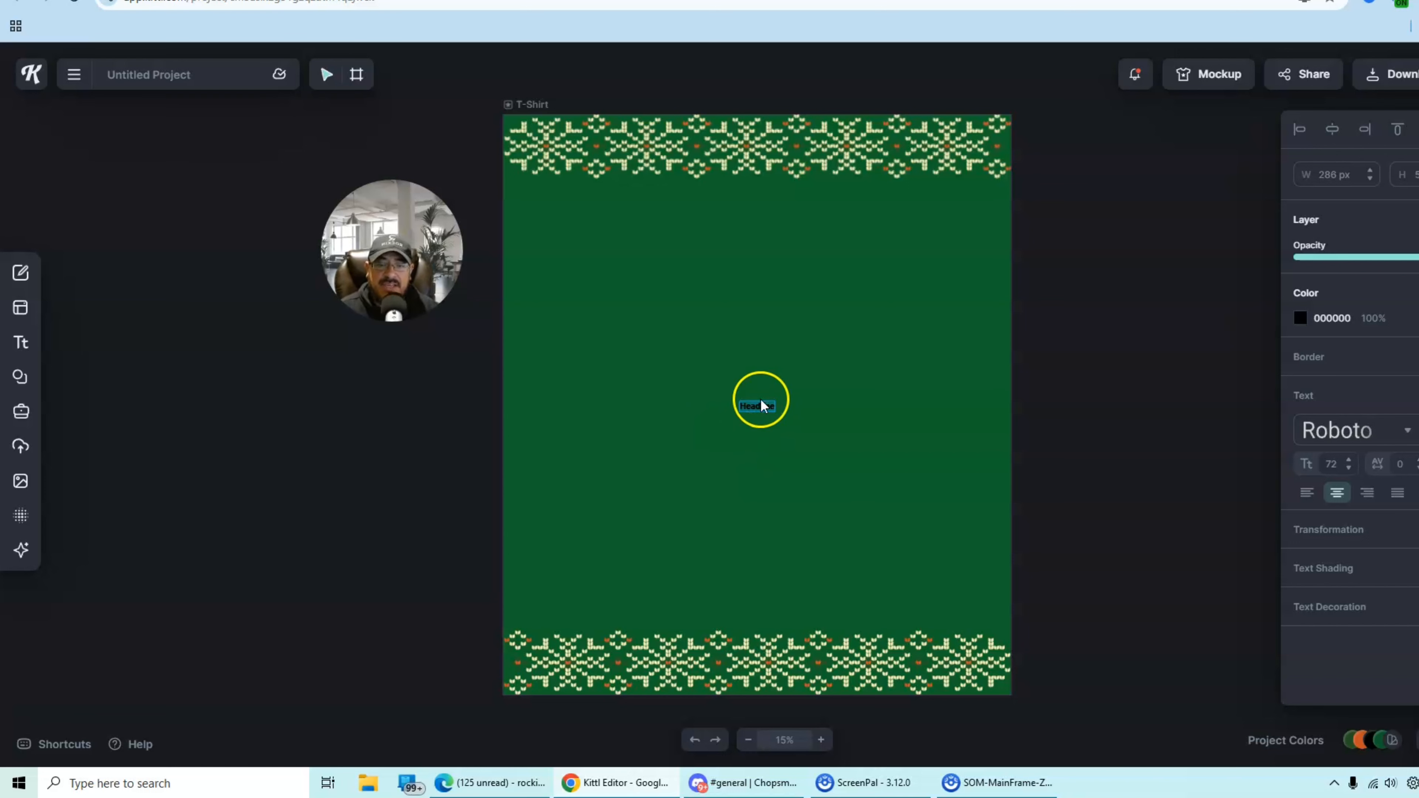
click(777, 432)
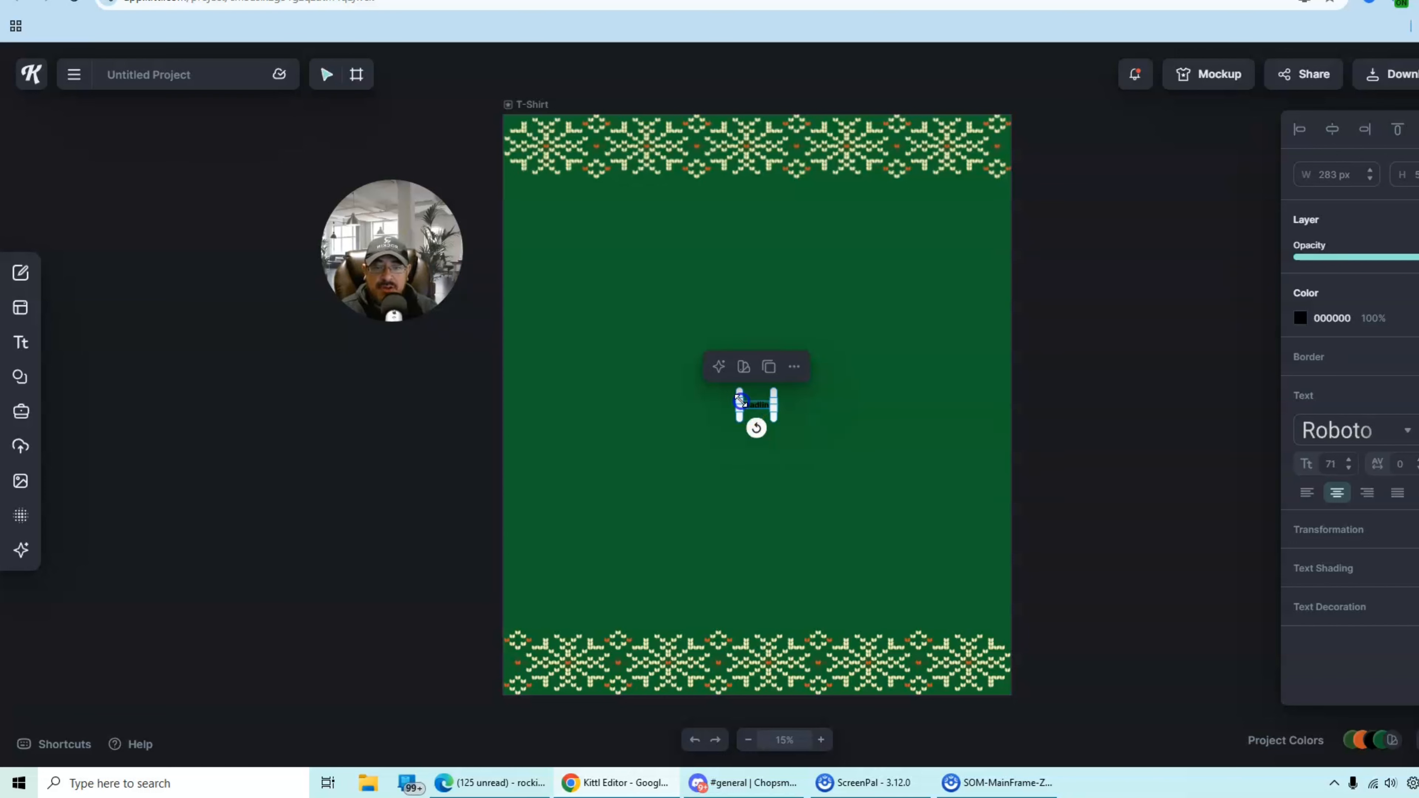
drag(740, 401, 585, 288)
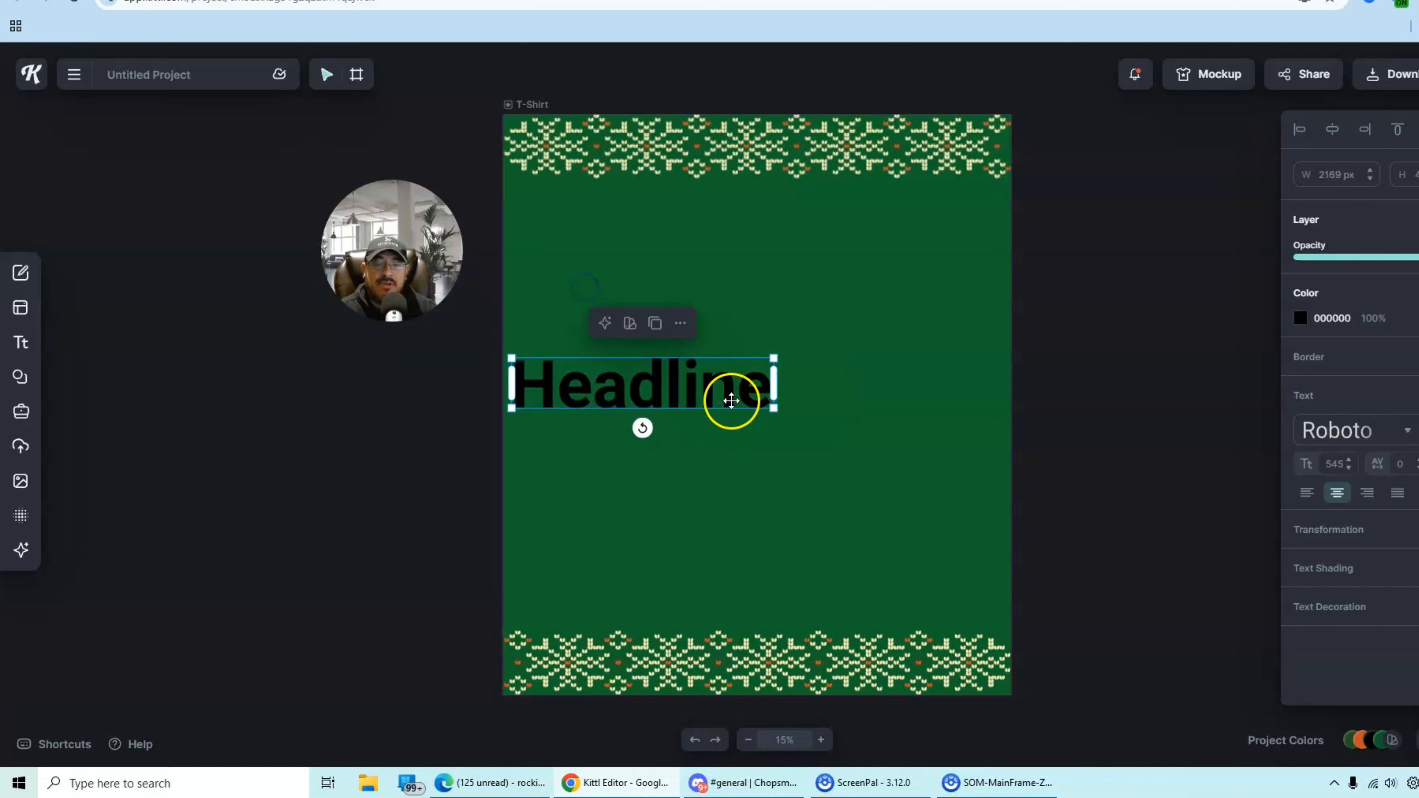
drag(773, 407, 944, 525)
Replace the headline's wording with HOLLY.
double_click(815, 415)
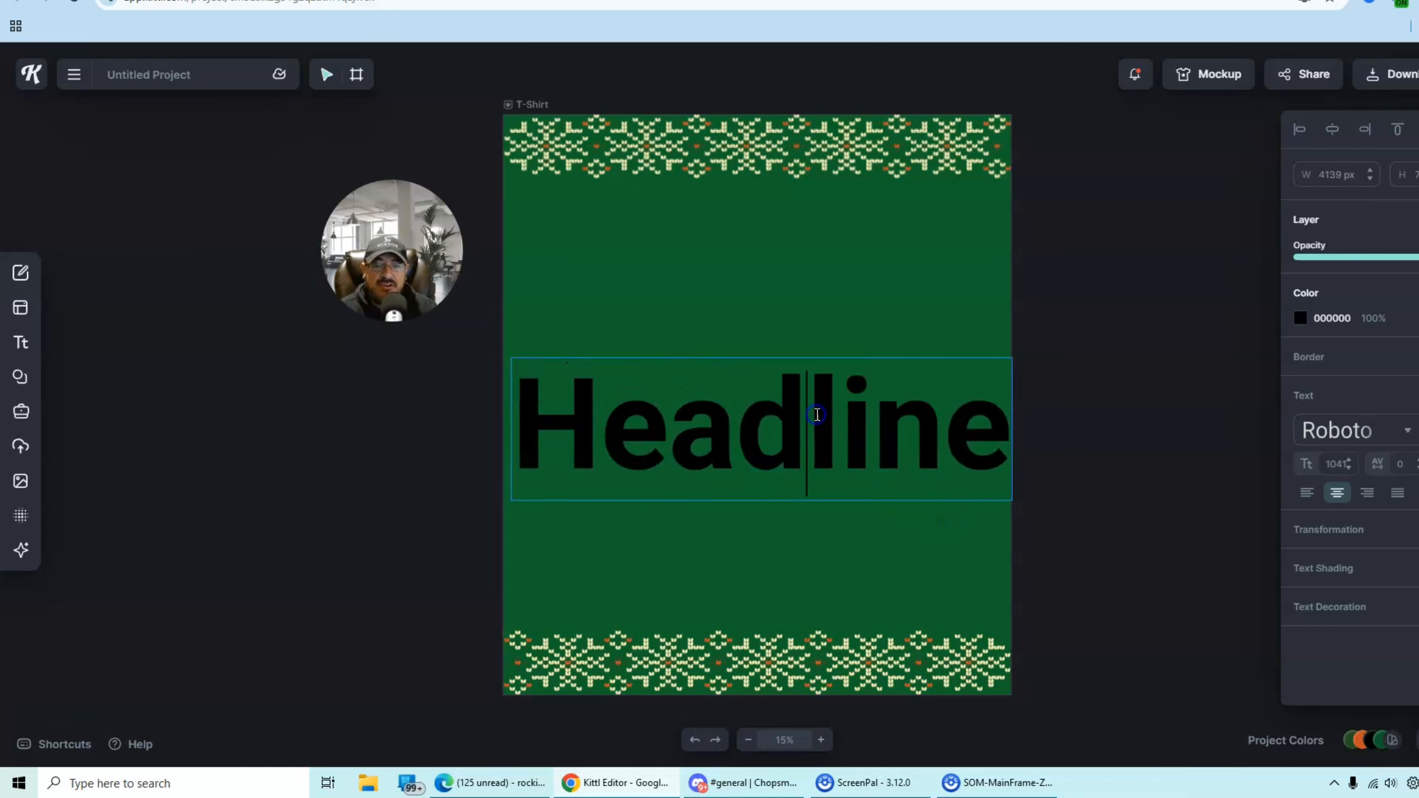
key(ctrl+a)
key(BackSpace)
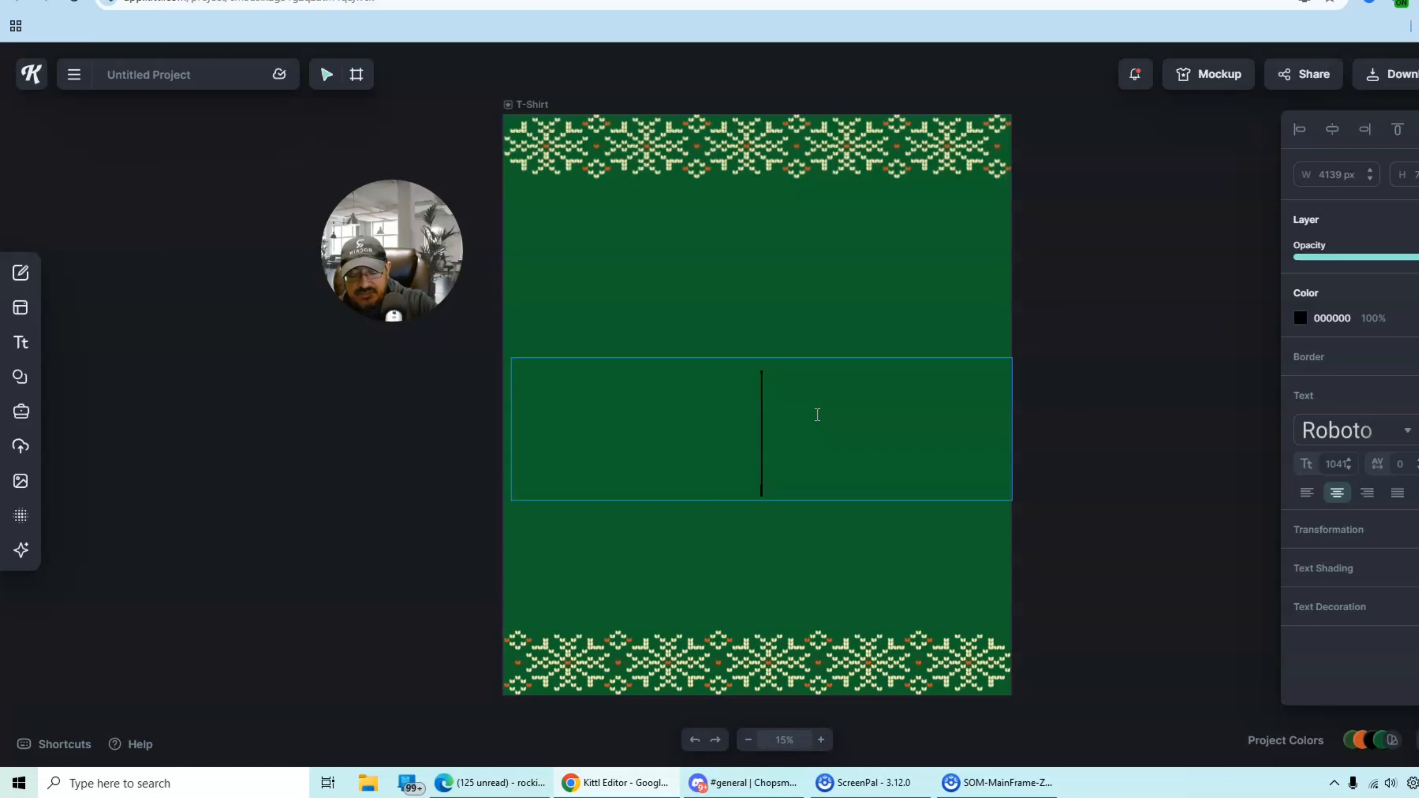
text(HOLLY)
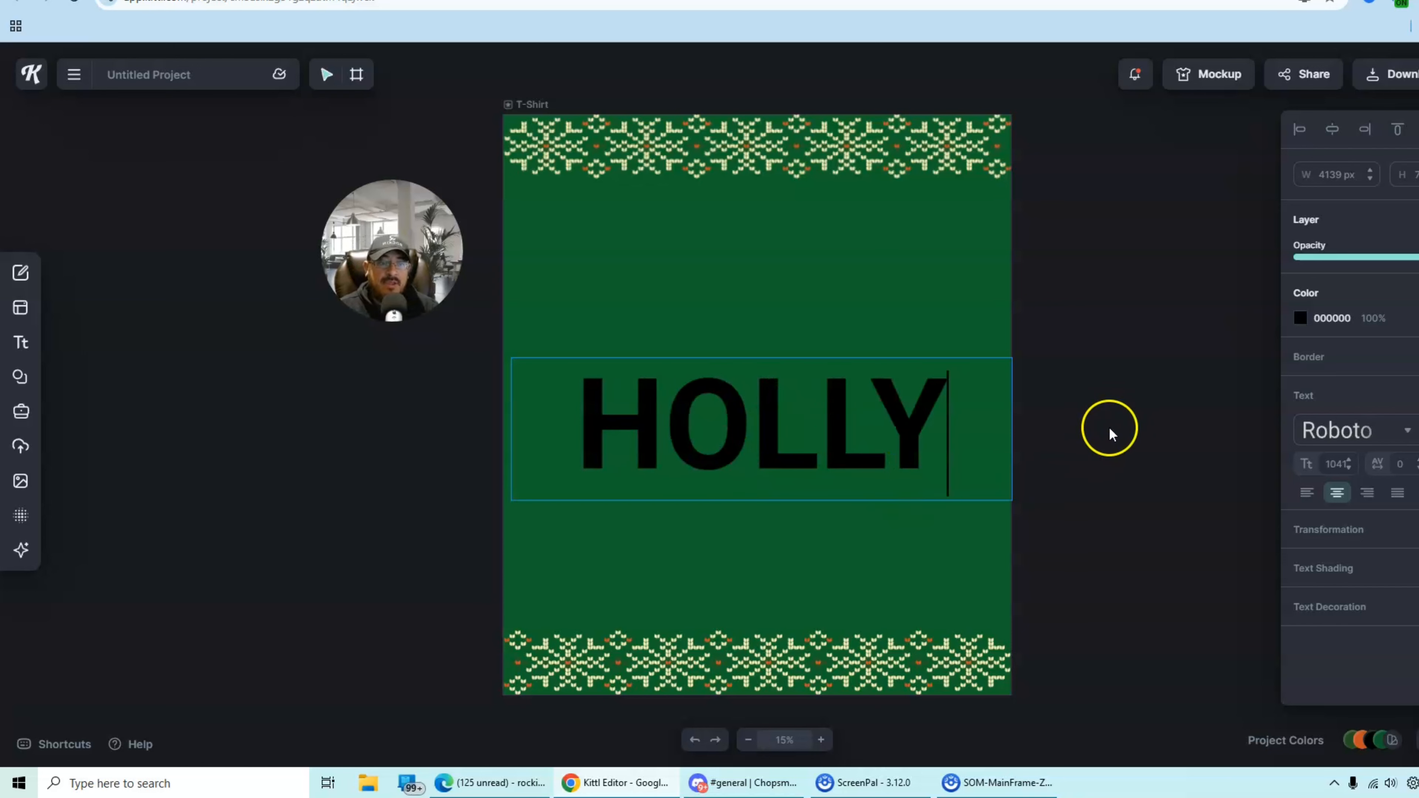
key(Escape)
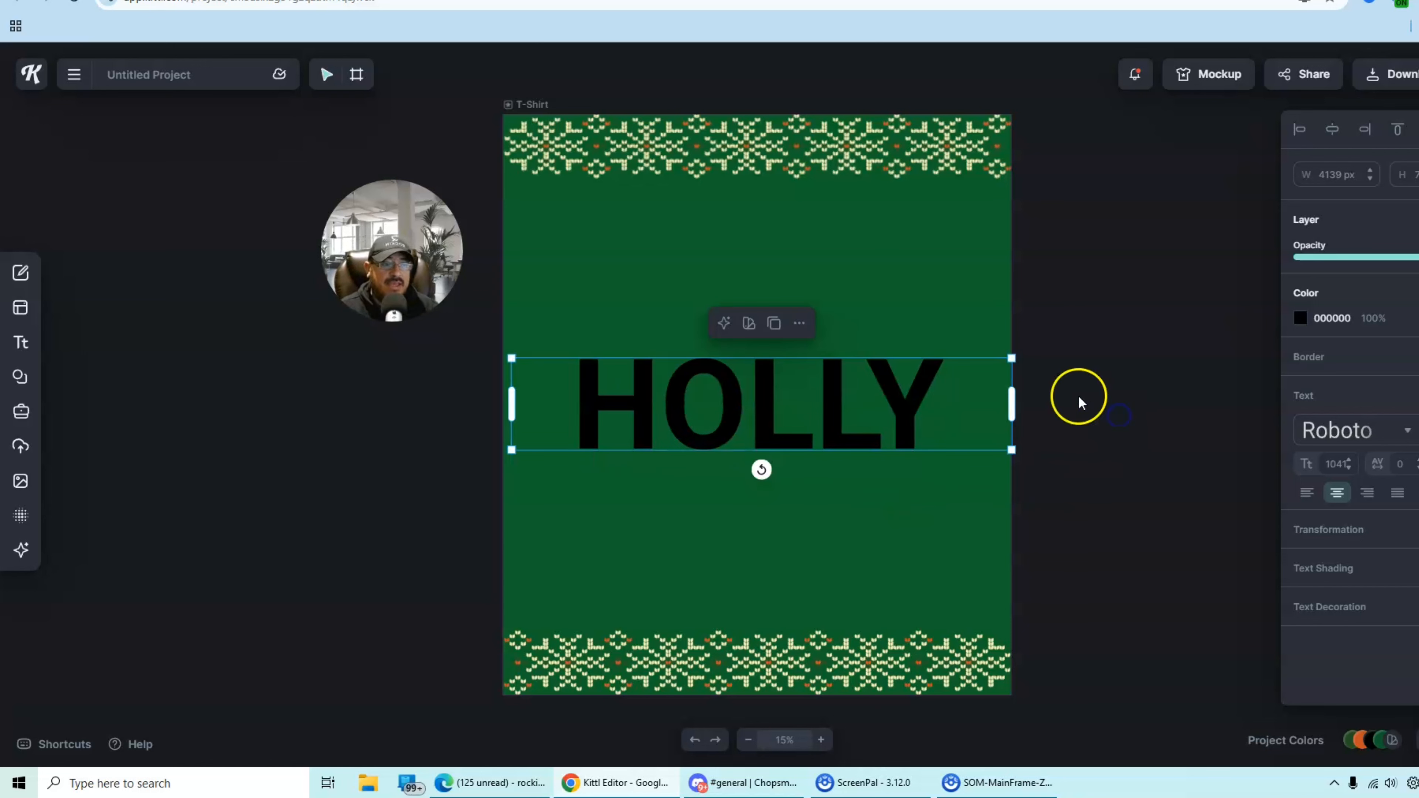
Set the HOLLY text color to C12A2A and place the text directly beneath the upper snowflake strip.
click(1297, 327)
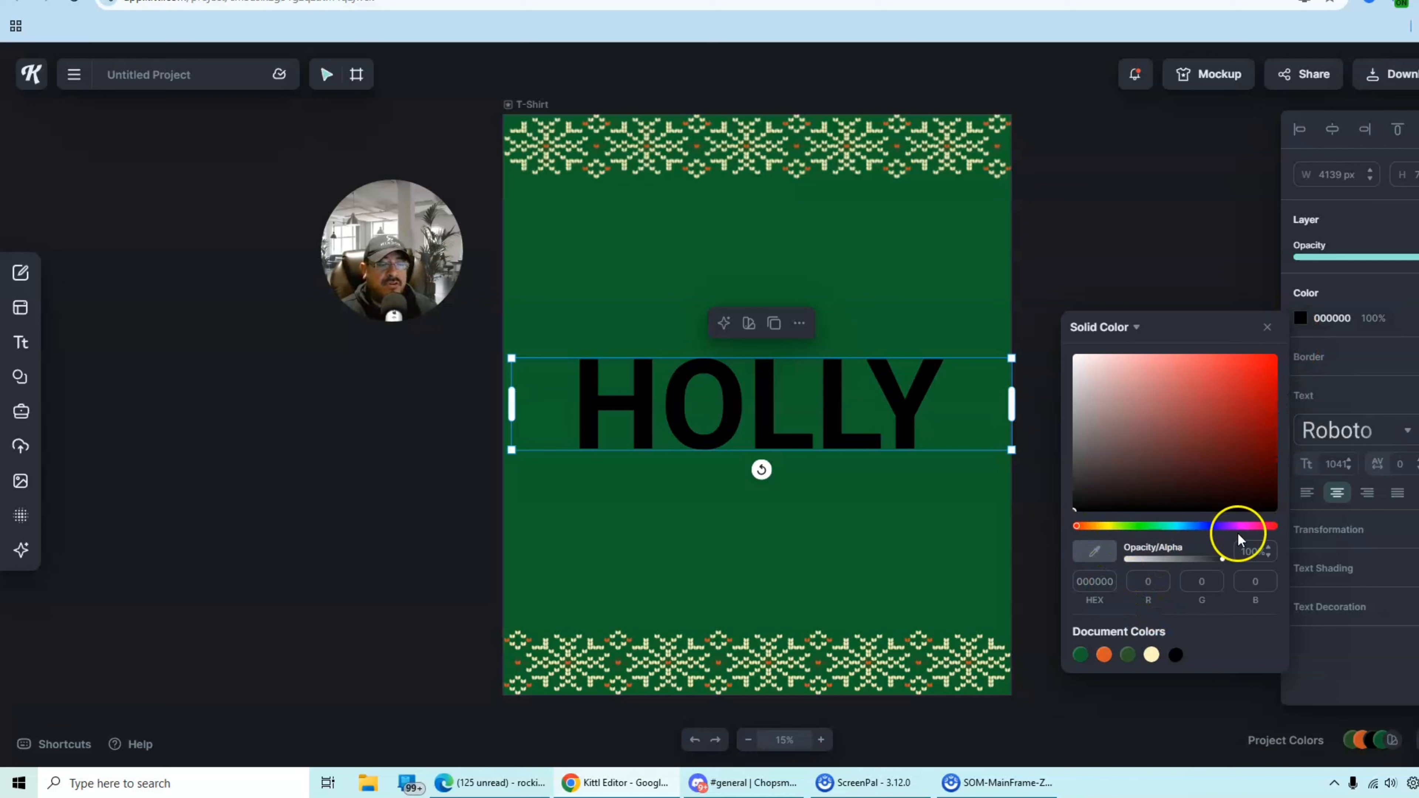
drag(1079, 534, 1285, 535)
drag(1167, 538, 1076, 510)
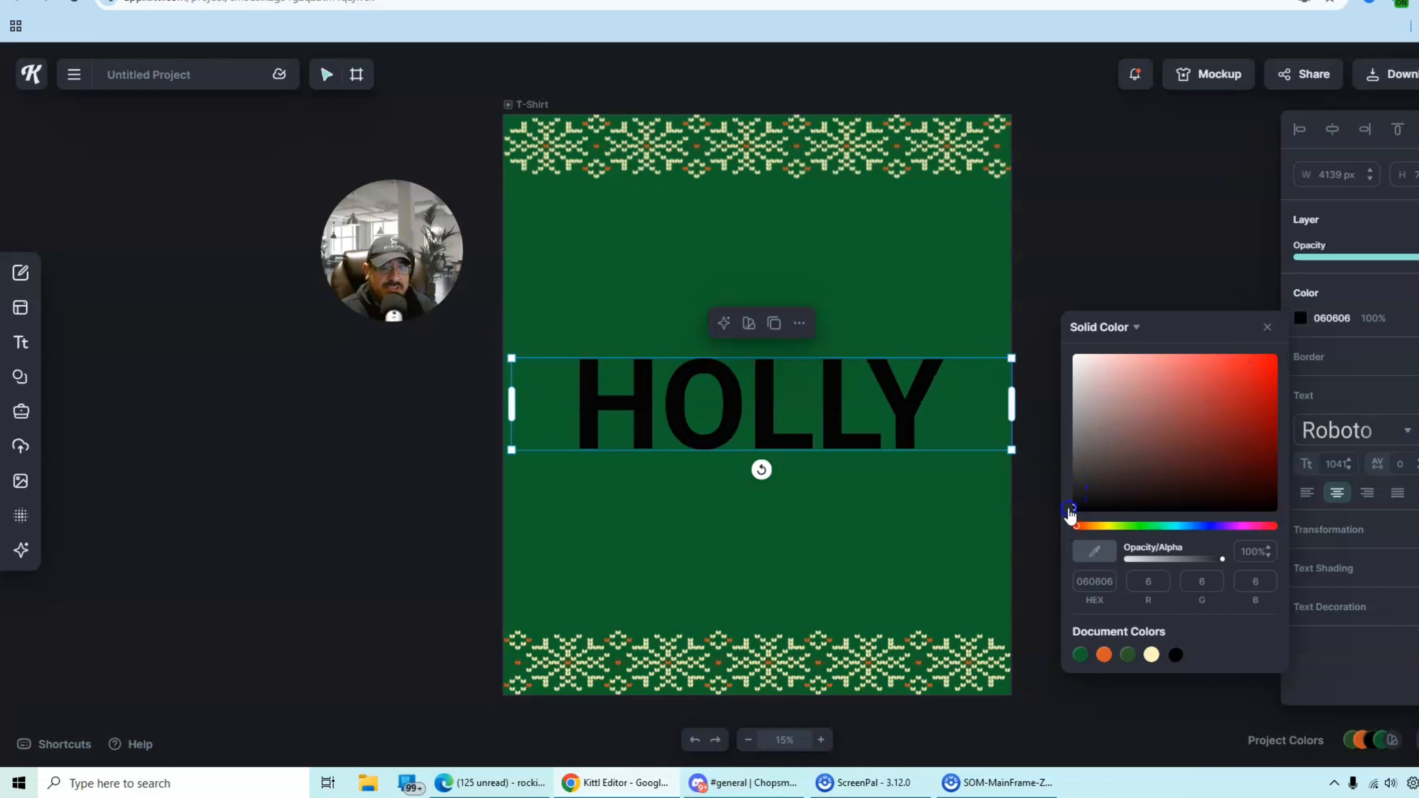
click(1095, 581)
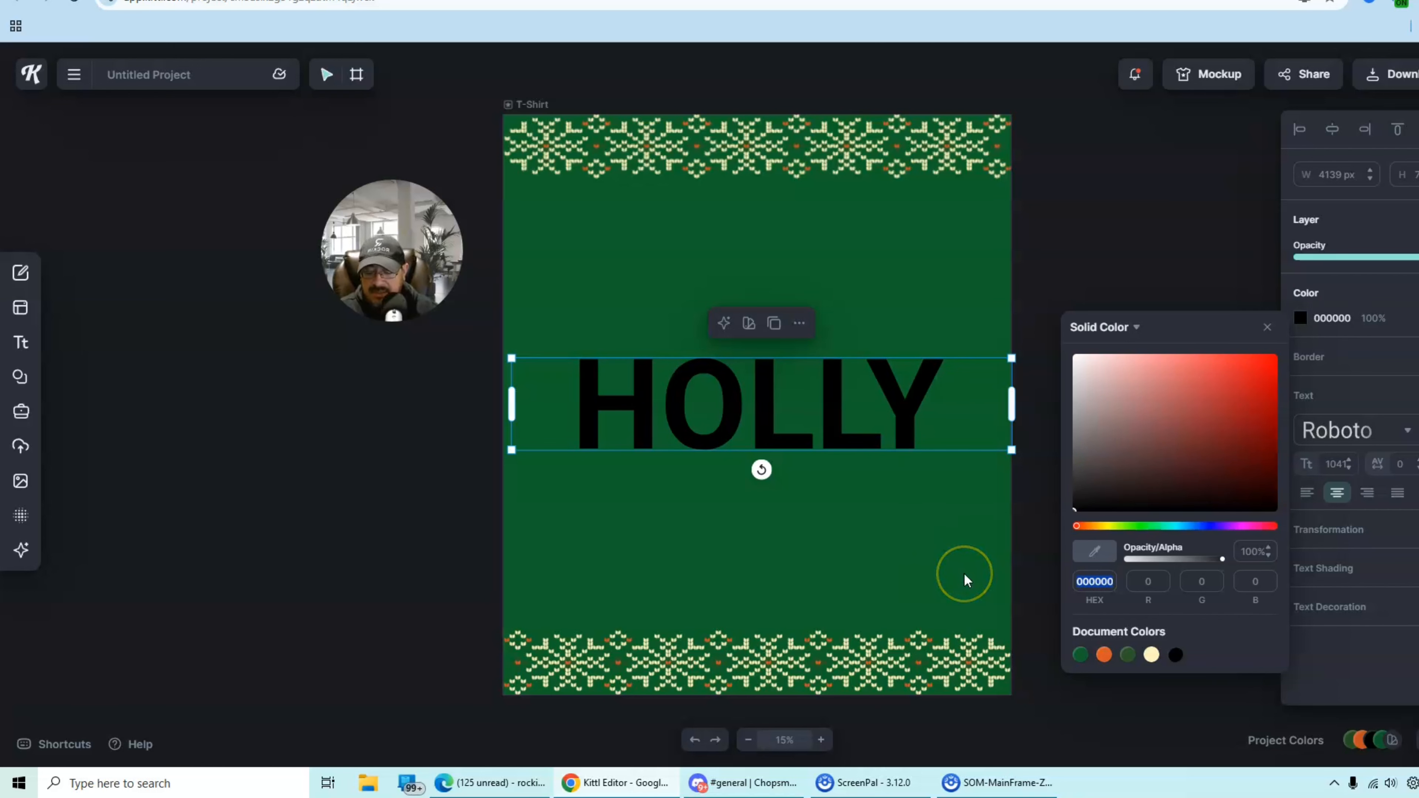
text(C12A2A)
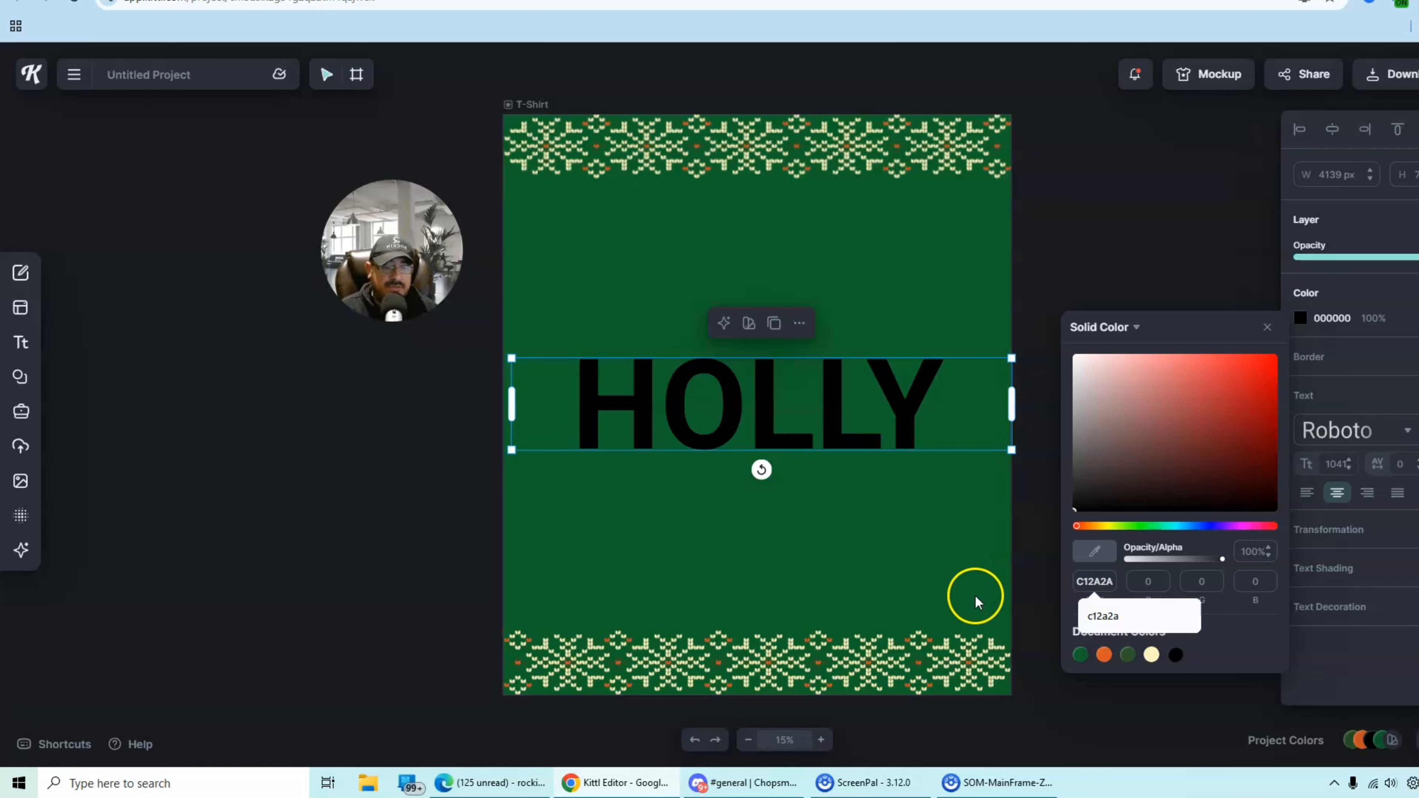
key(Return)
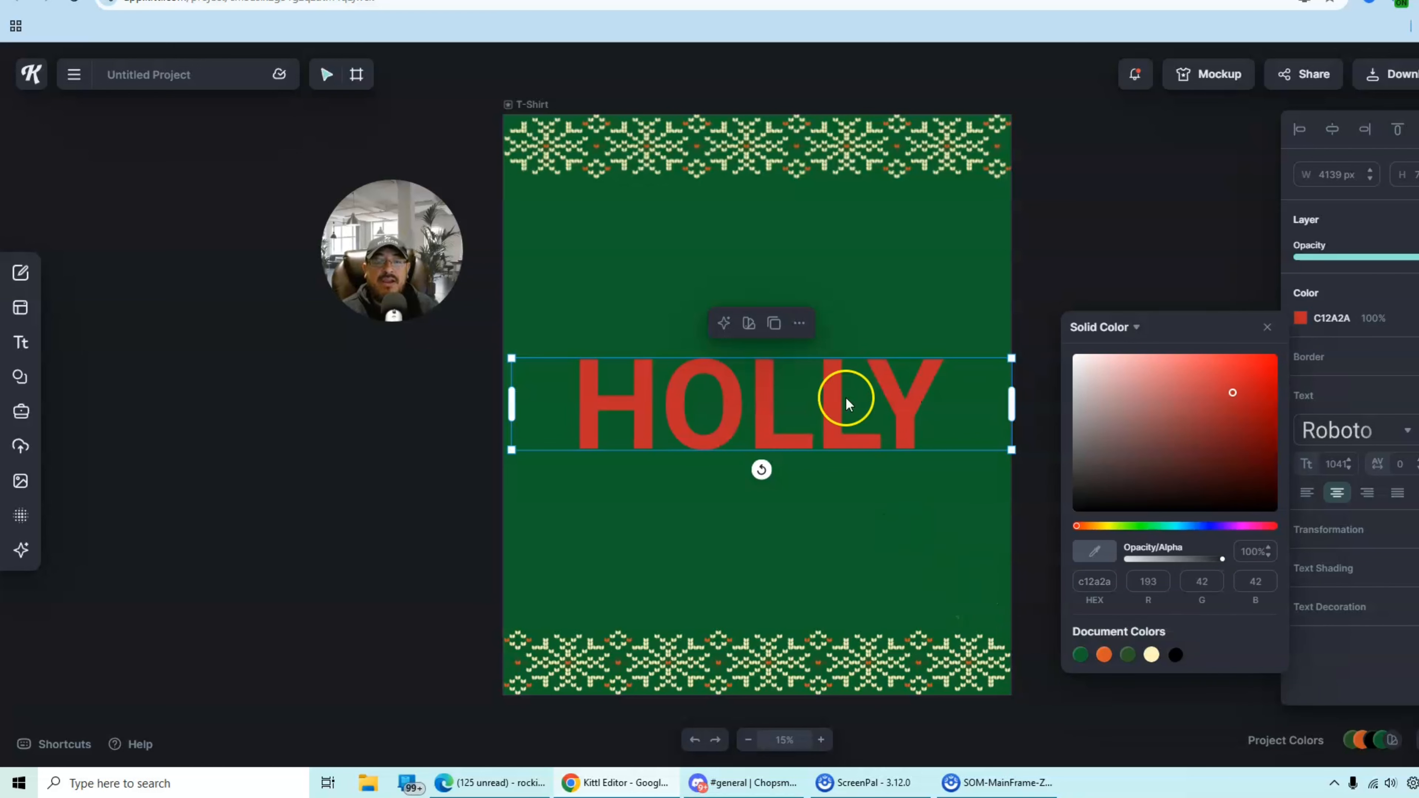
drag(763, 409, 769, 230)
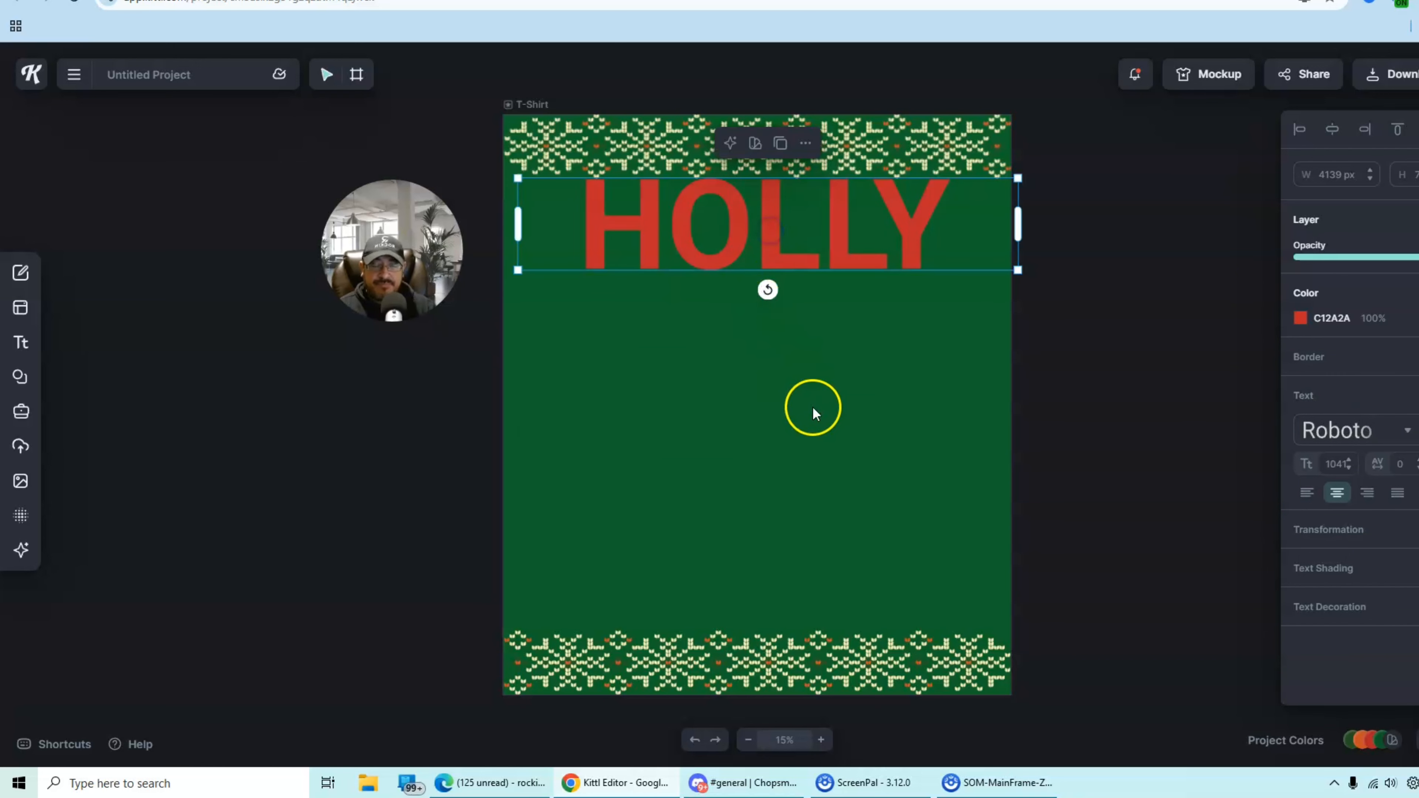
click(1128, 320)
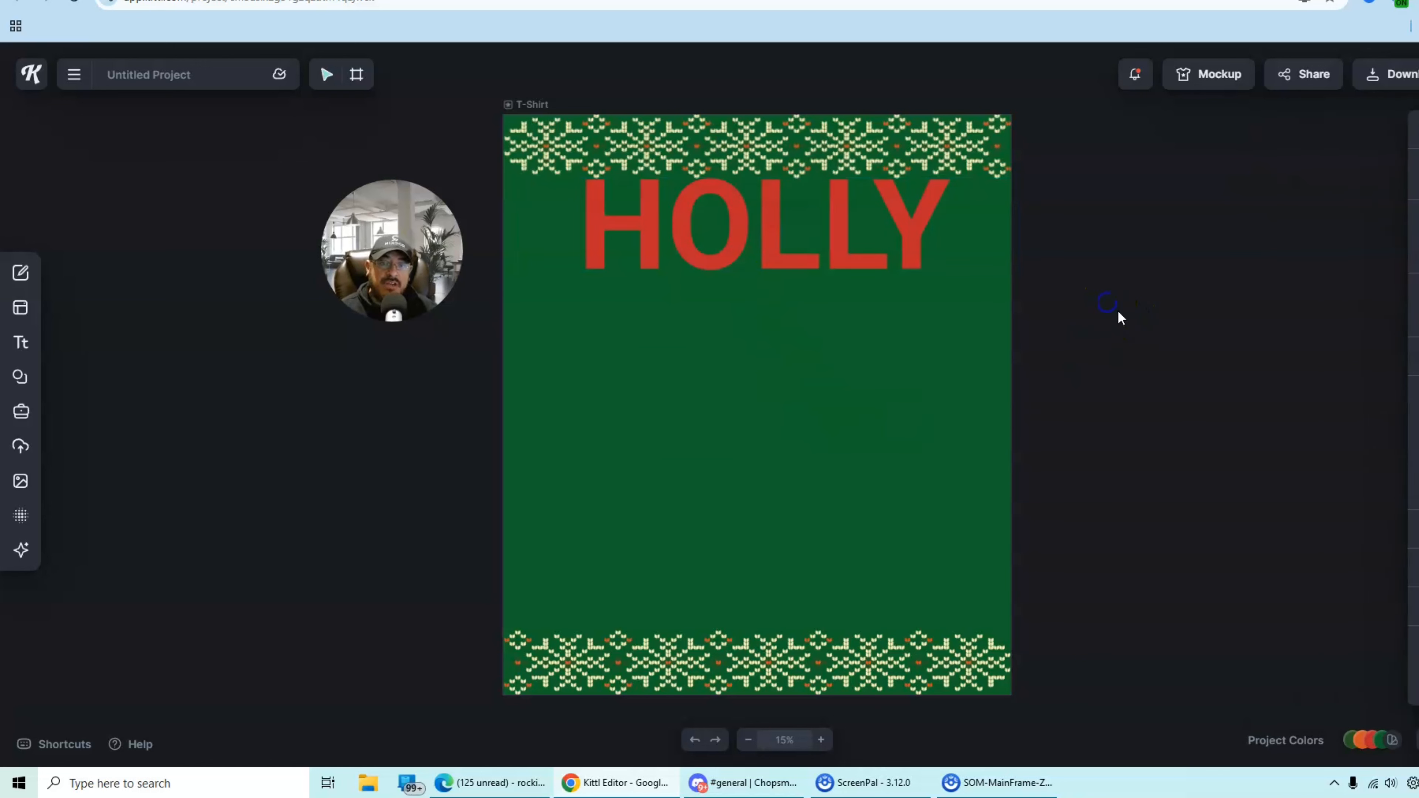
Add a border to the HOLLY text and set its color to D4AF37.
click(830, 232)
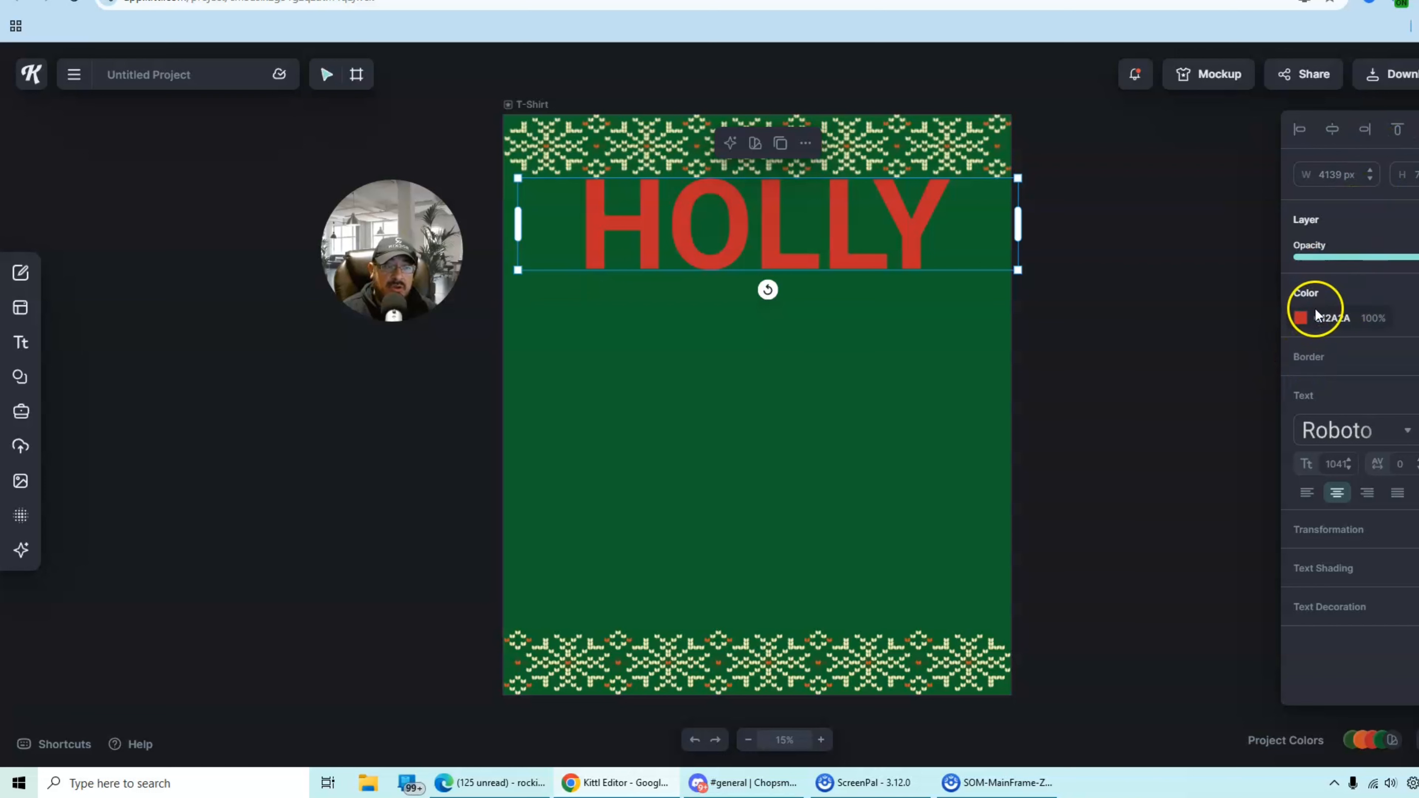
click(1310, 357)
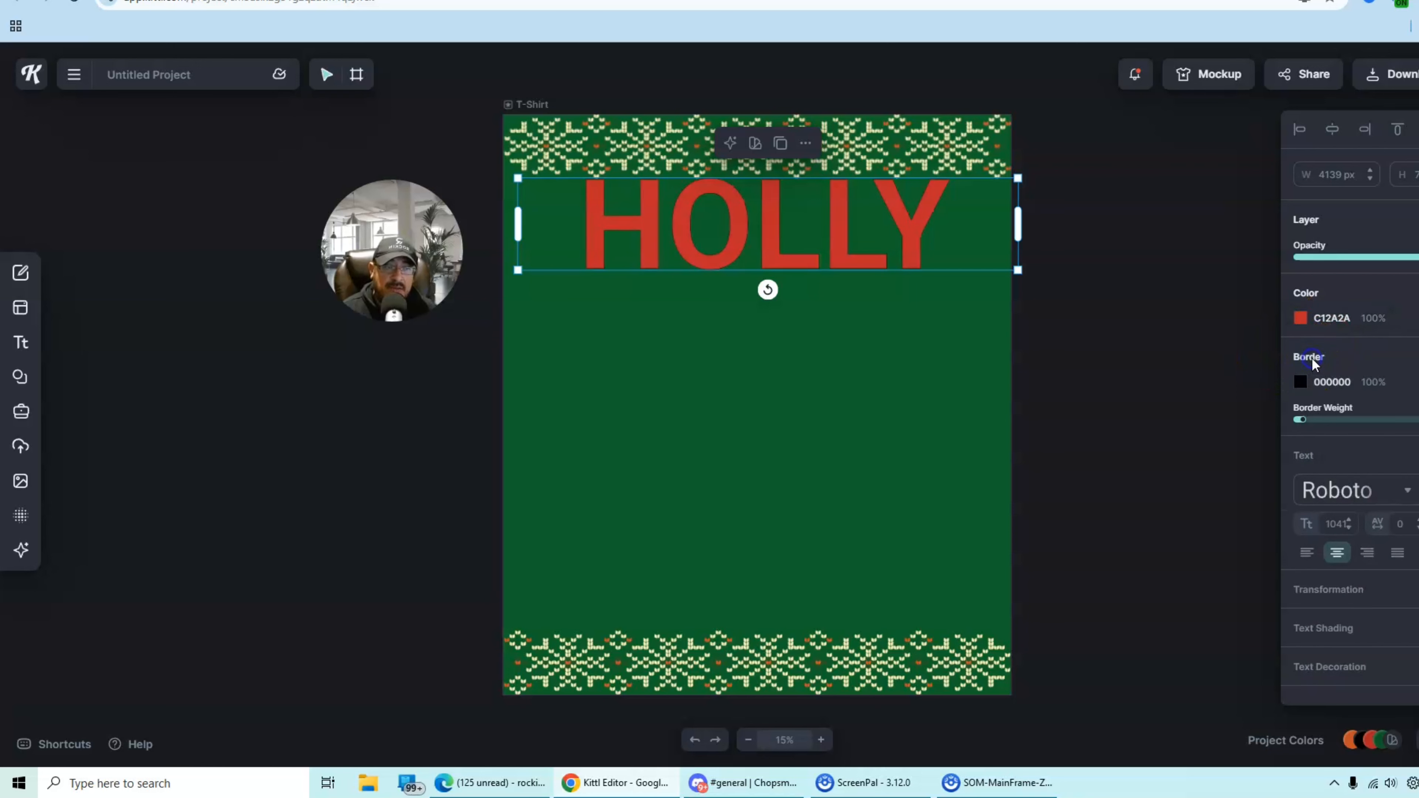
click(1301, 384)
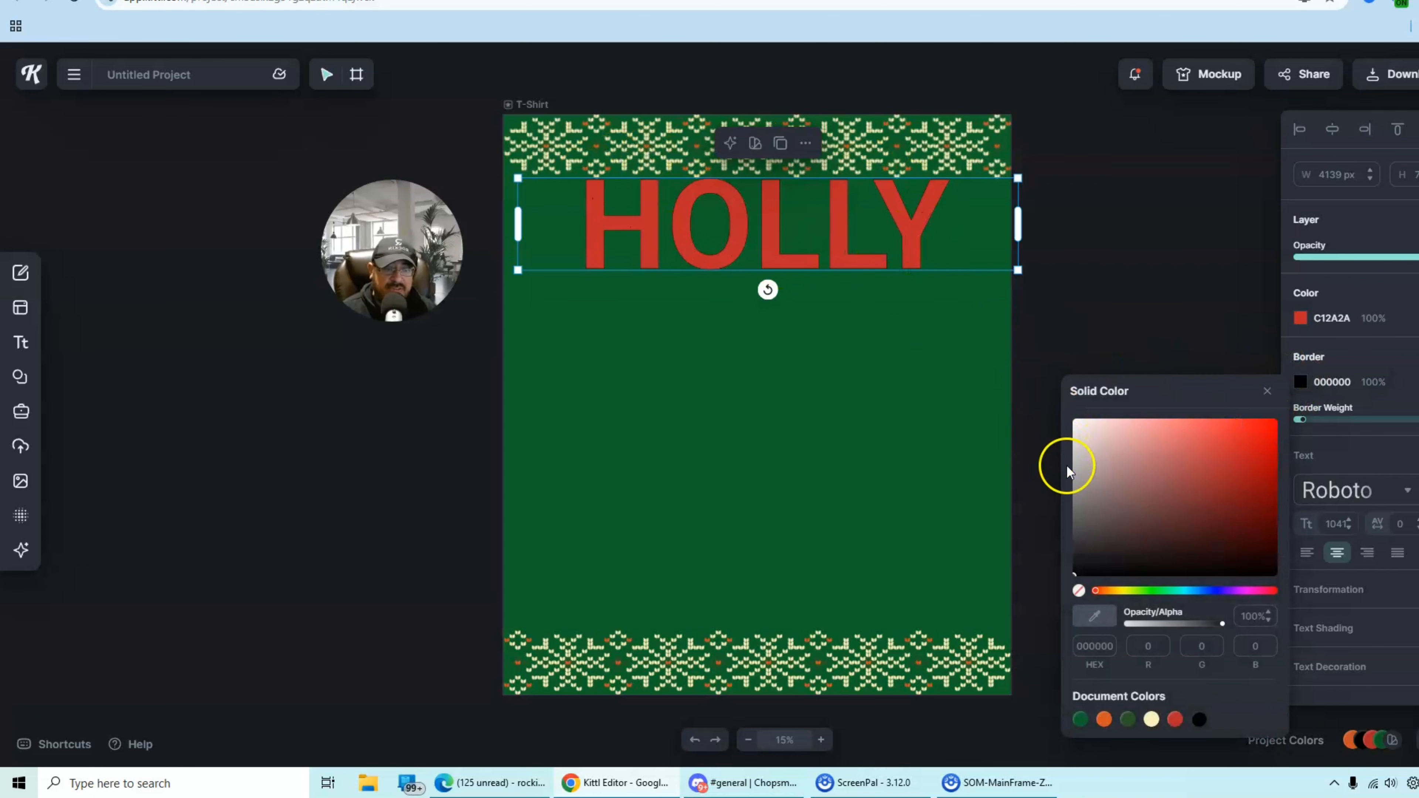
click(1113, 647)
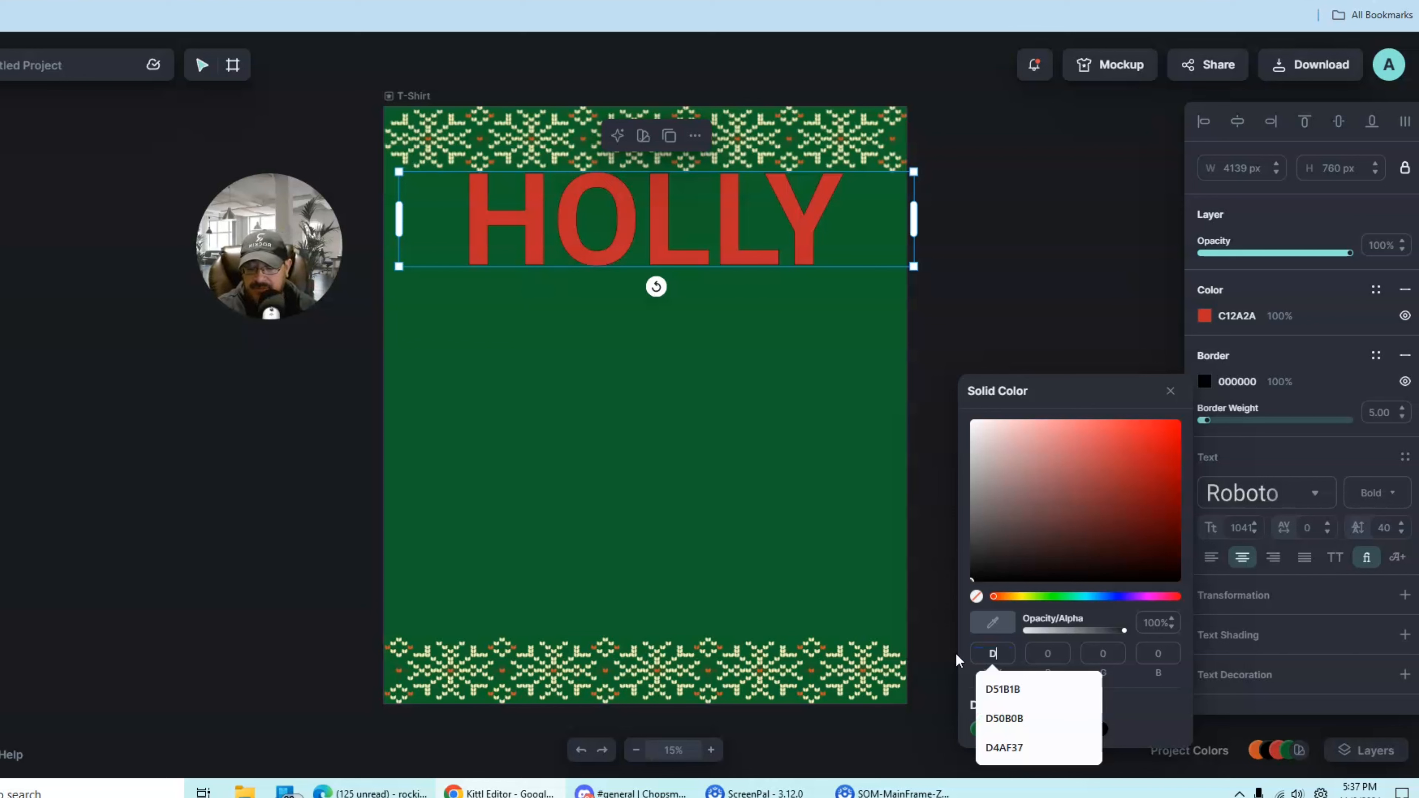
text(D4AF)
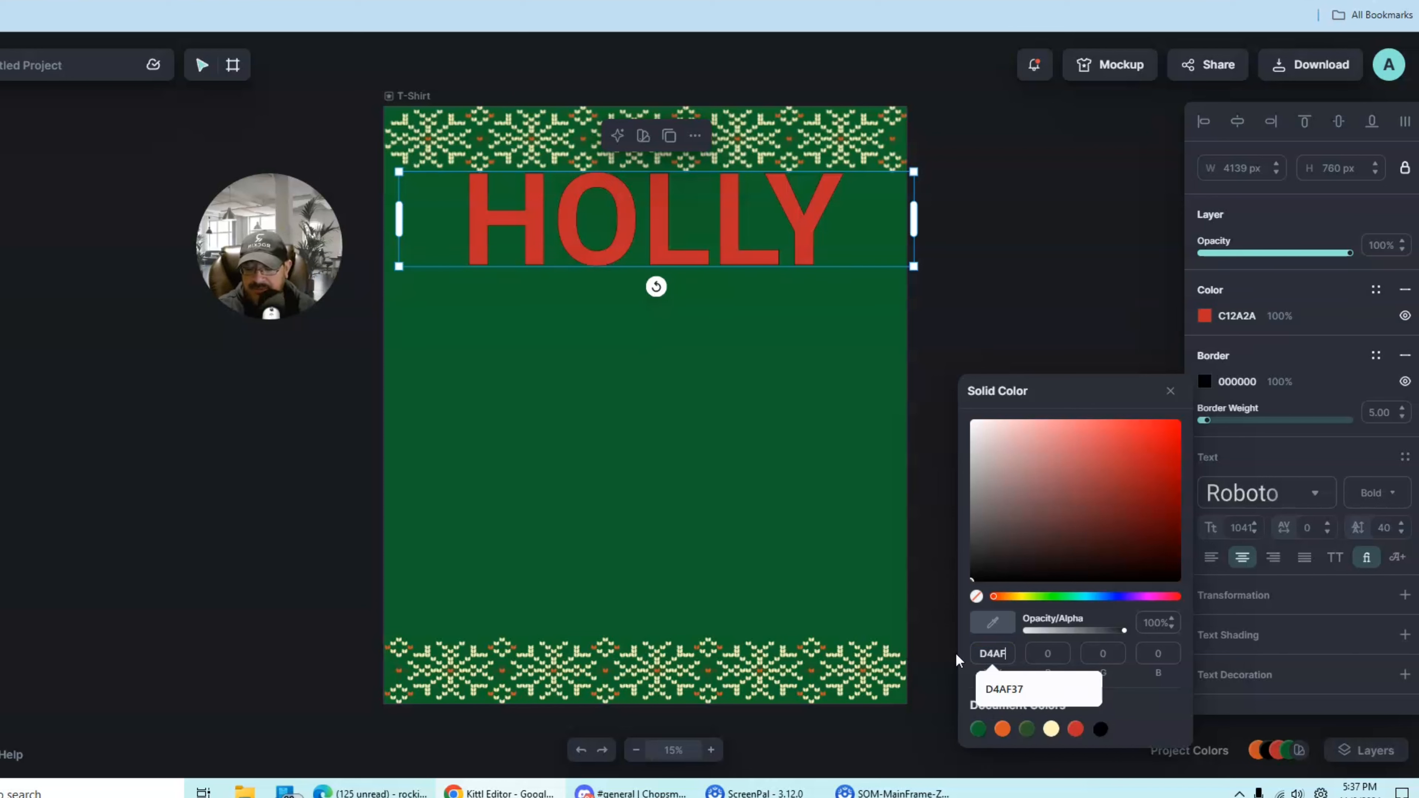
text(37)
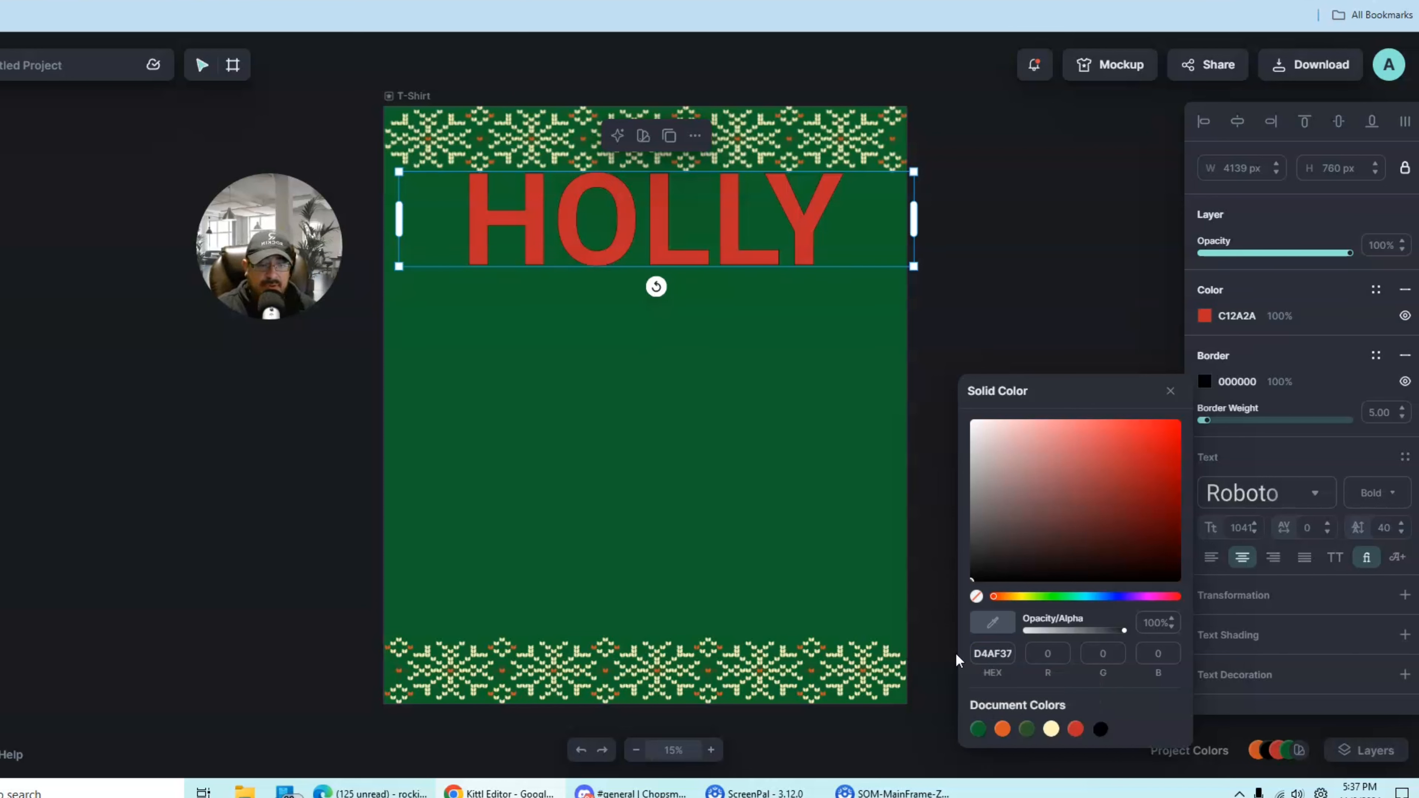
key(Return)
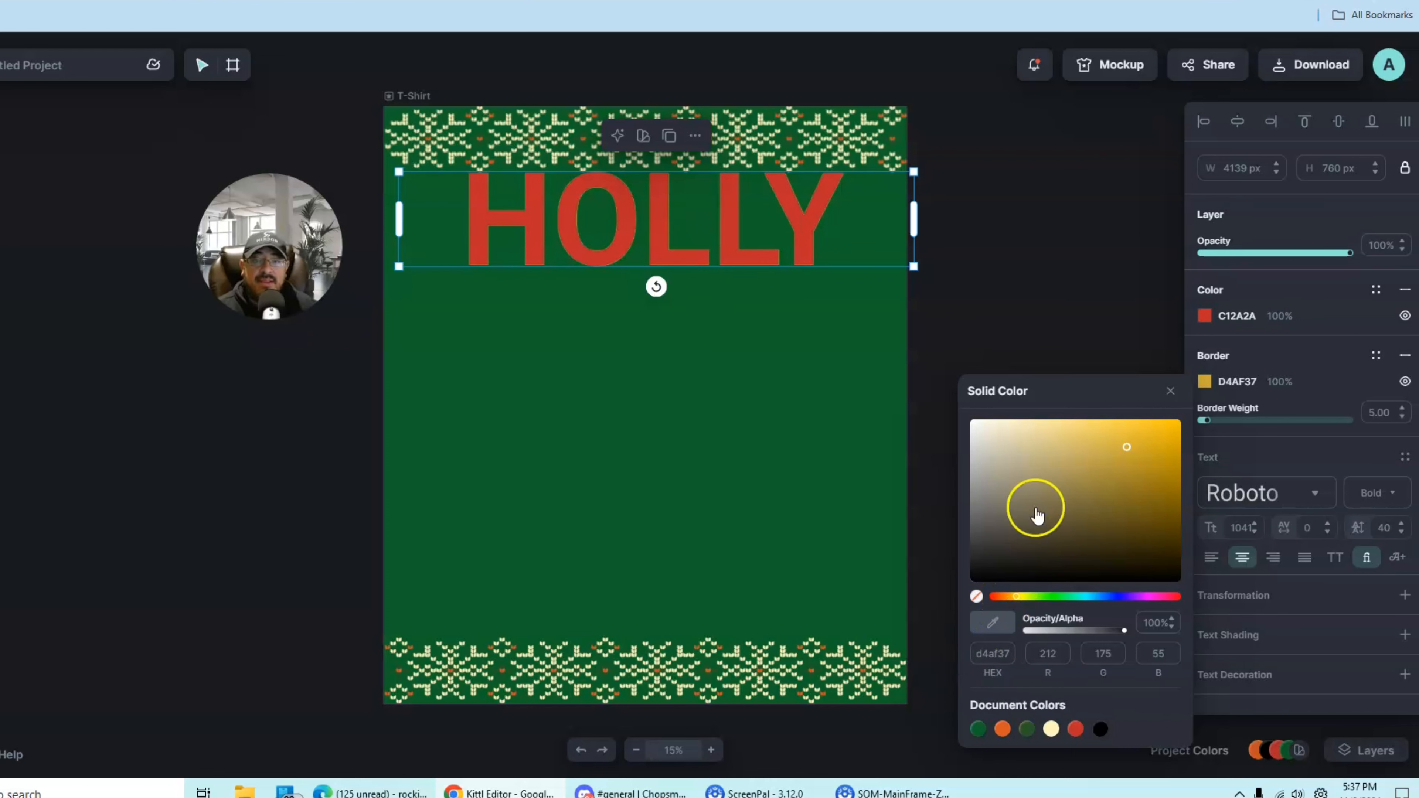
Set the gold border weight of the HOLLY text to 20.
click(1022, 302)
click(760, 261)
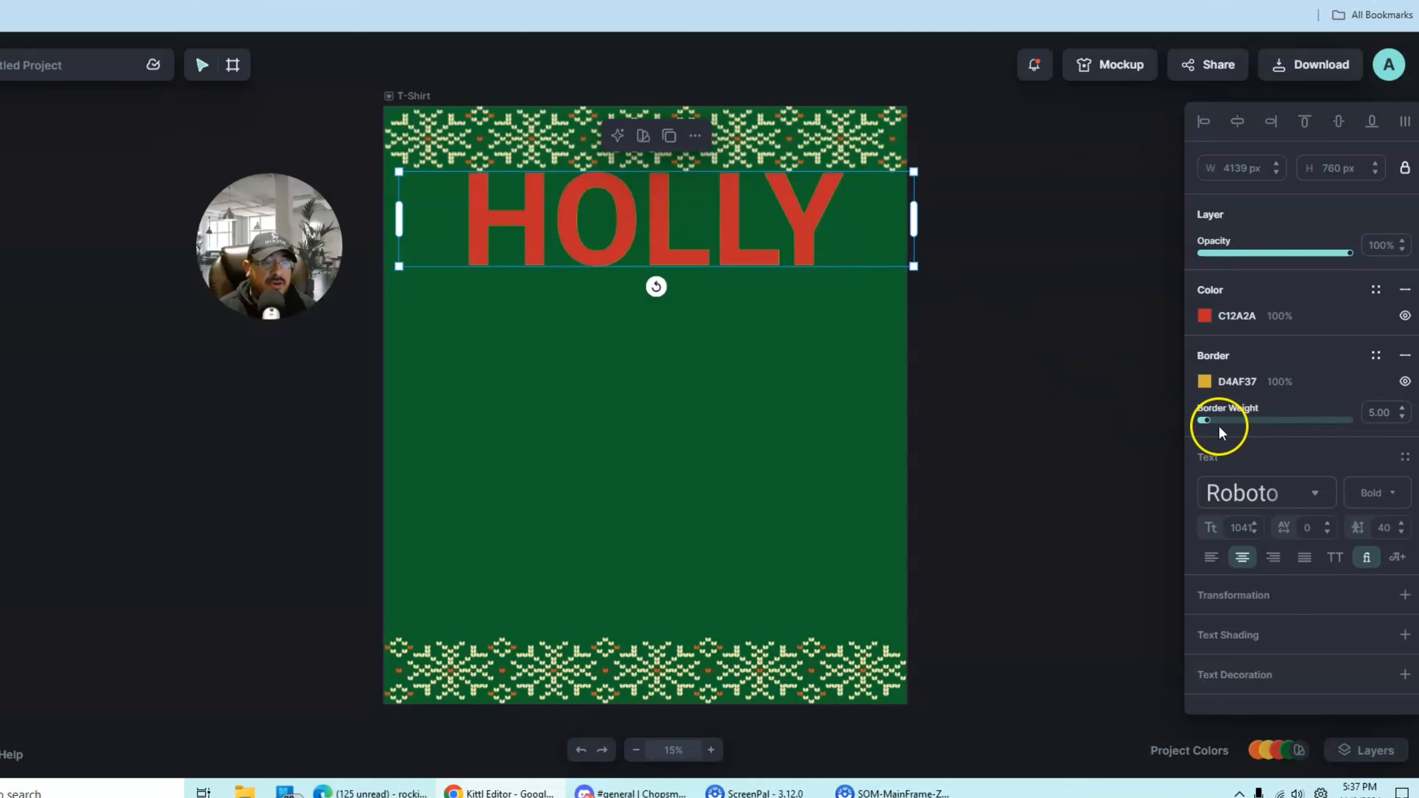
drag(1220, 428, 1233, 427)
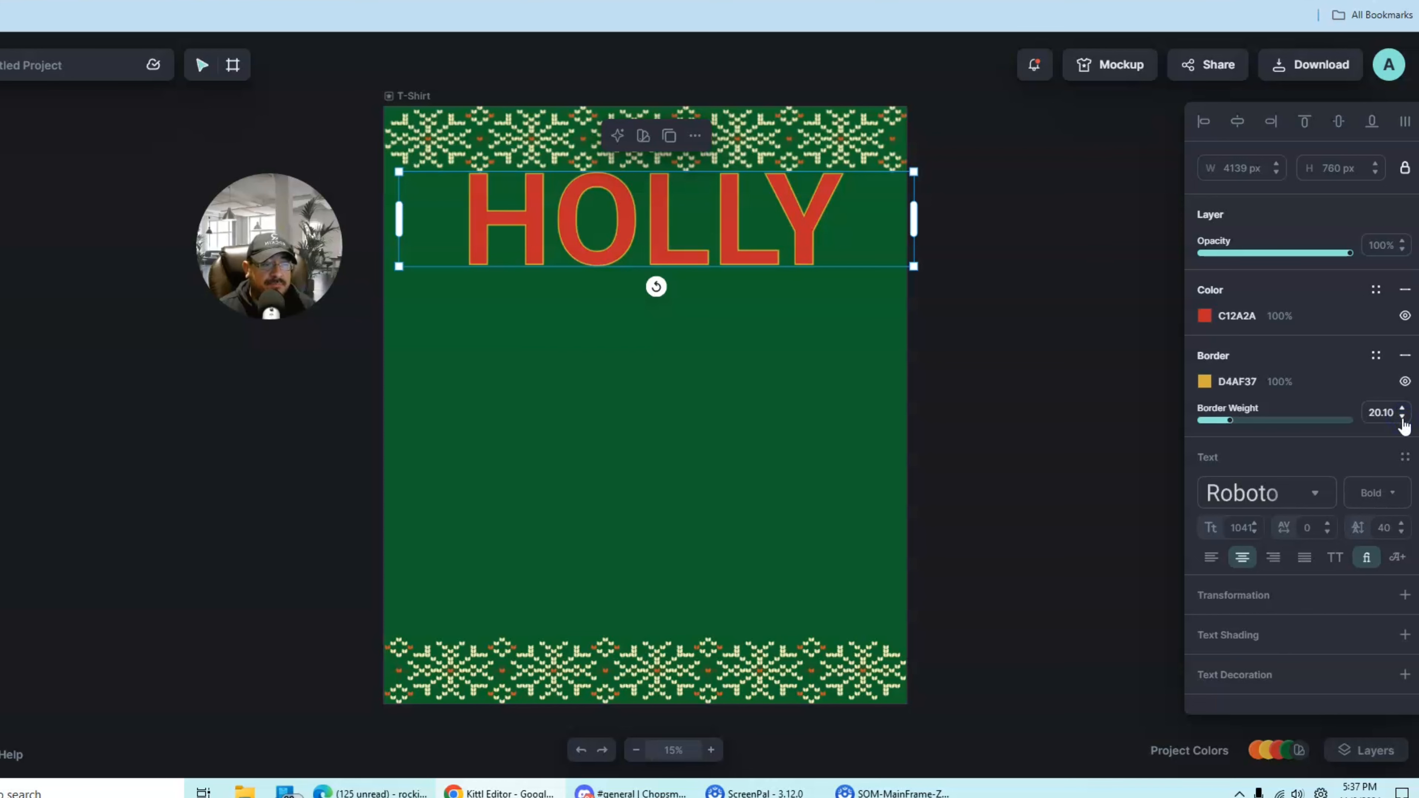
click(1003, 406)
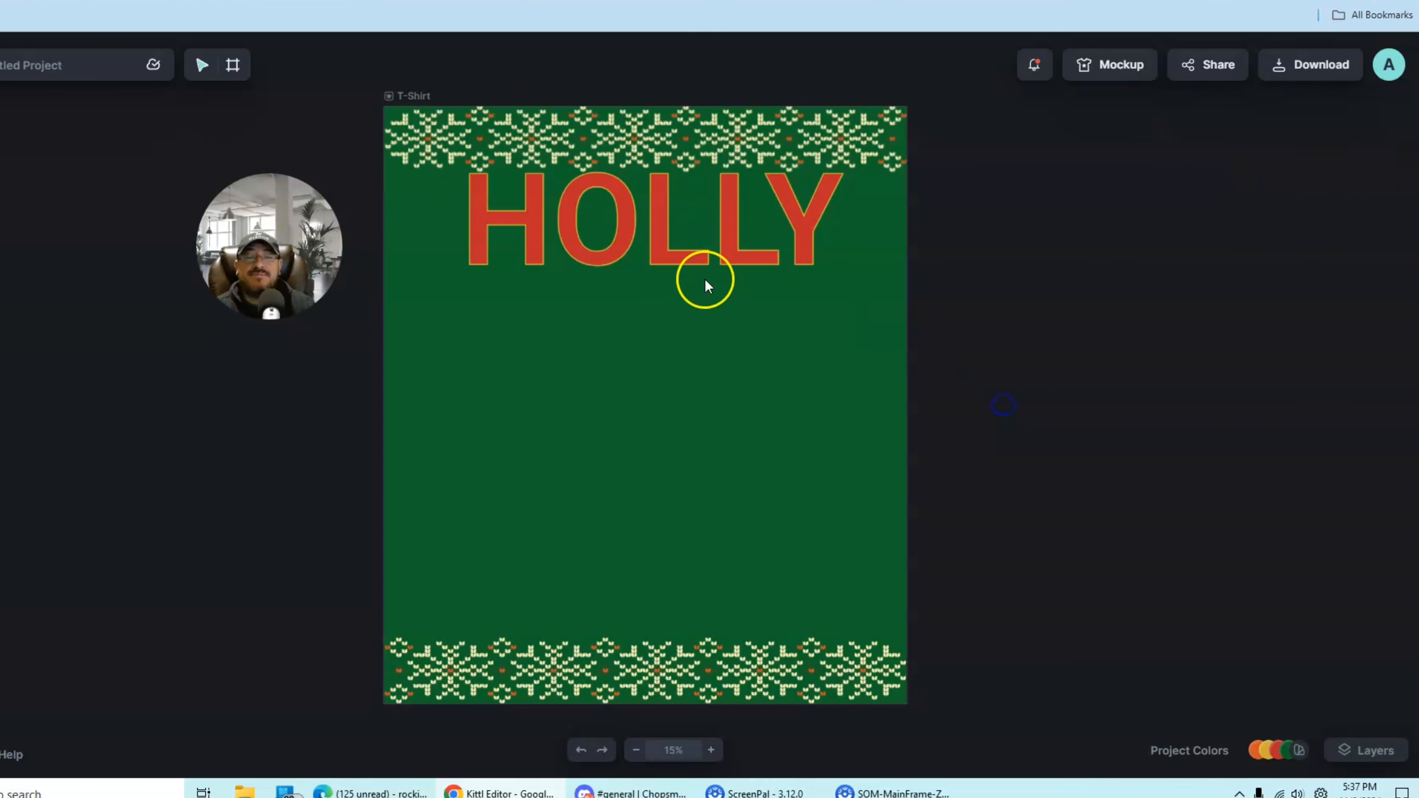
Fit the HOLLY text box to the artboard's width, about 4183 px, and change its typeface to Joyful Holiday.
click(725, 216)
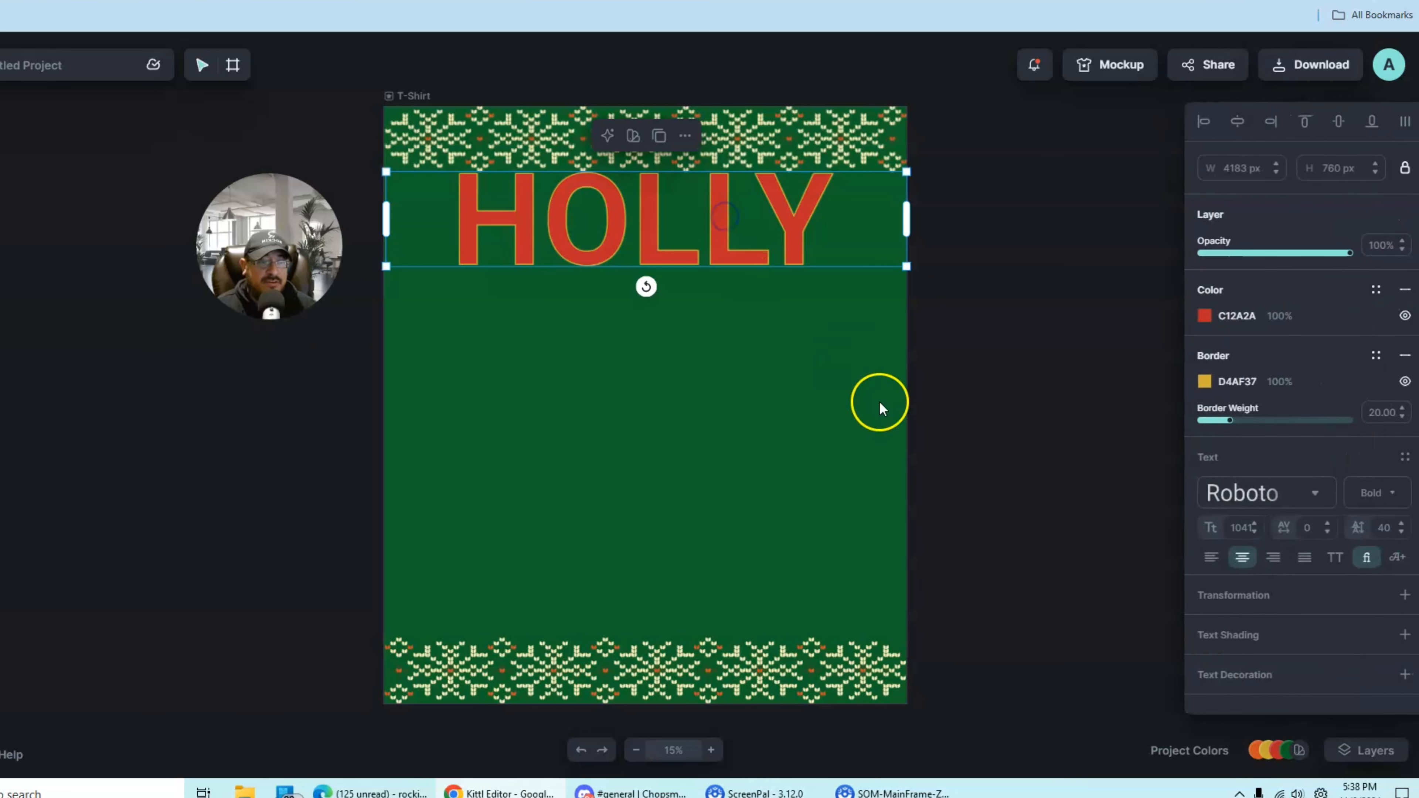
click(1317, 496)
scroll(1086, 487, down, 15)
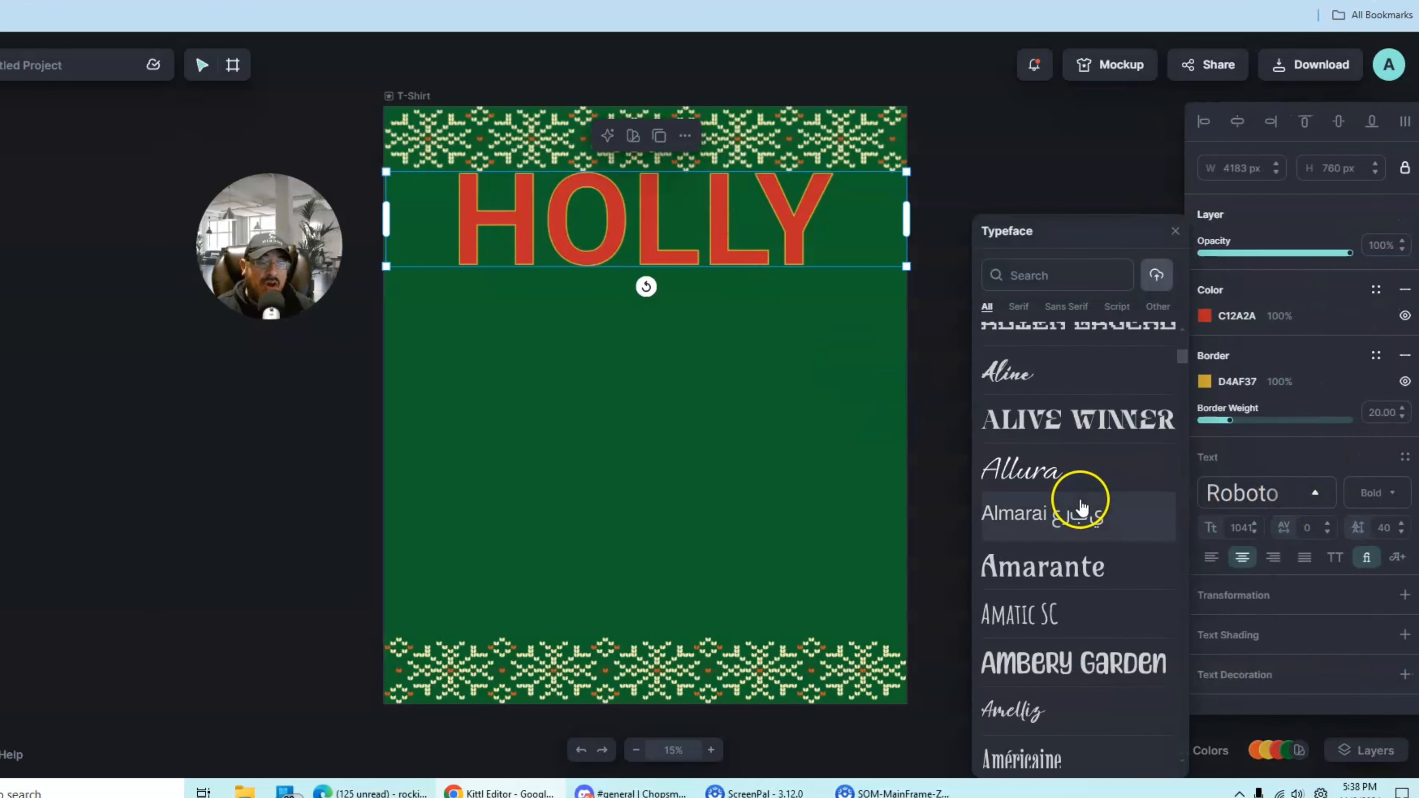
scroll(1081, 505, down, 15)
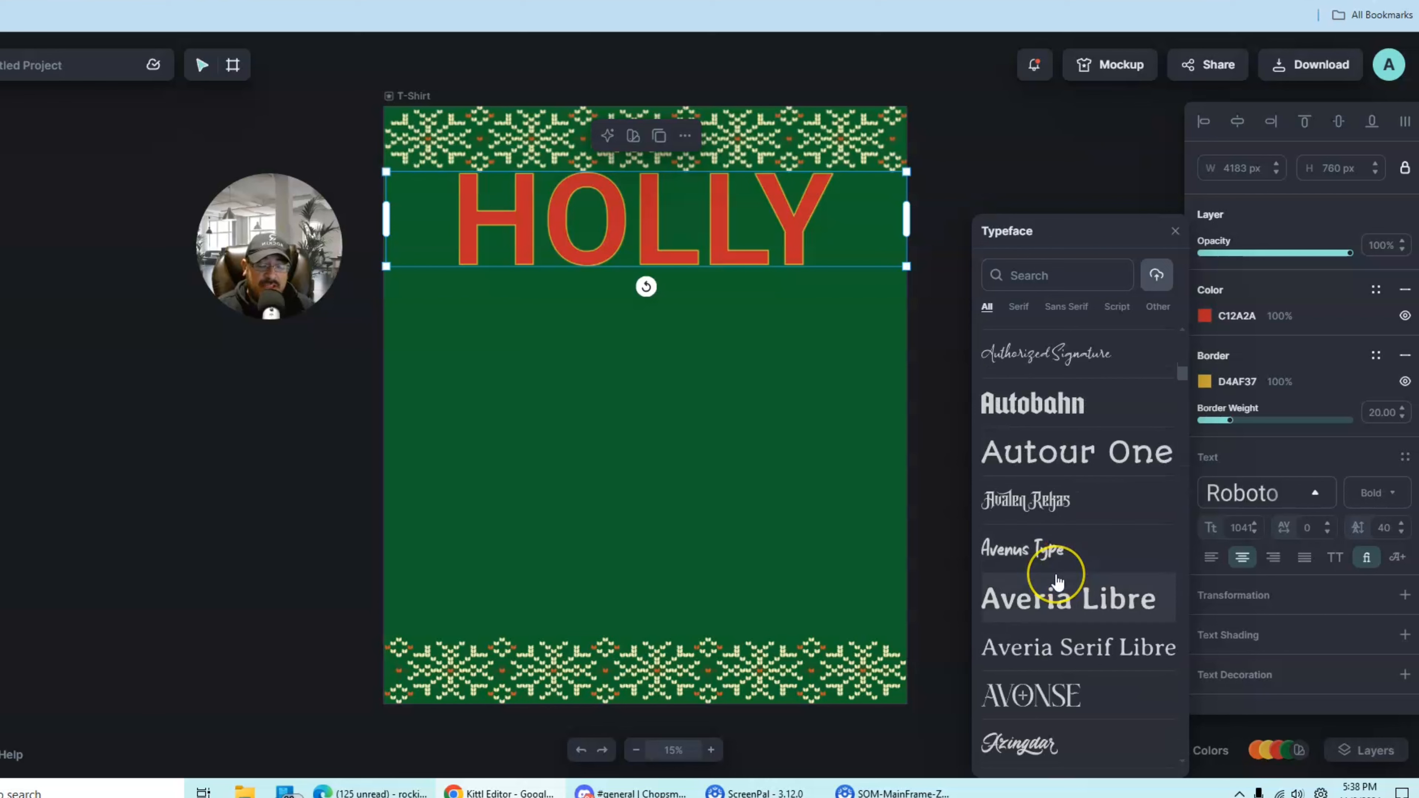
scroll(1058, 581, up, 12)
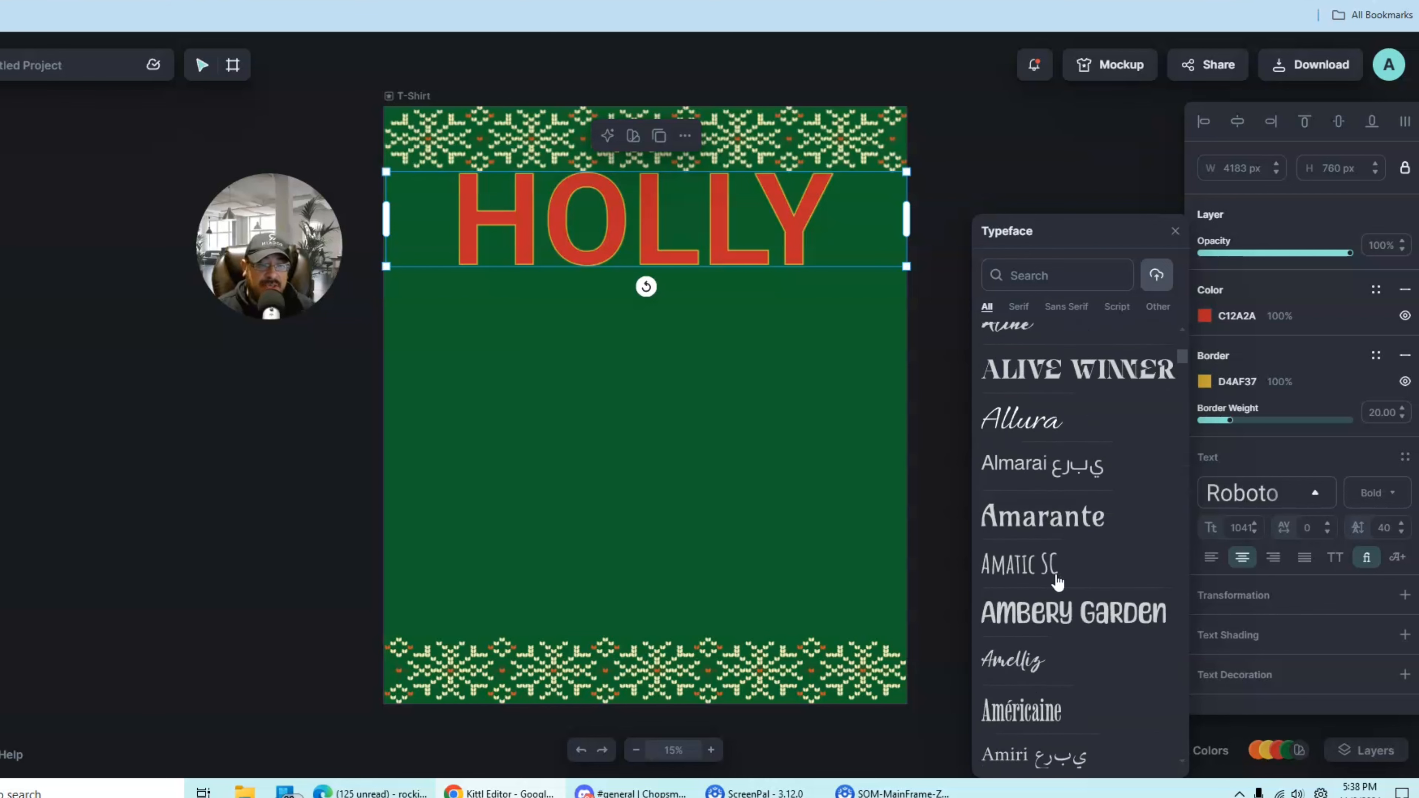
scroll(1058, 581, up, 10)
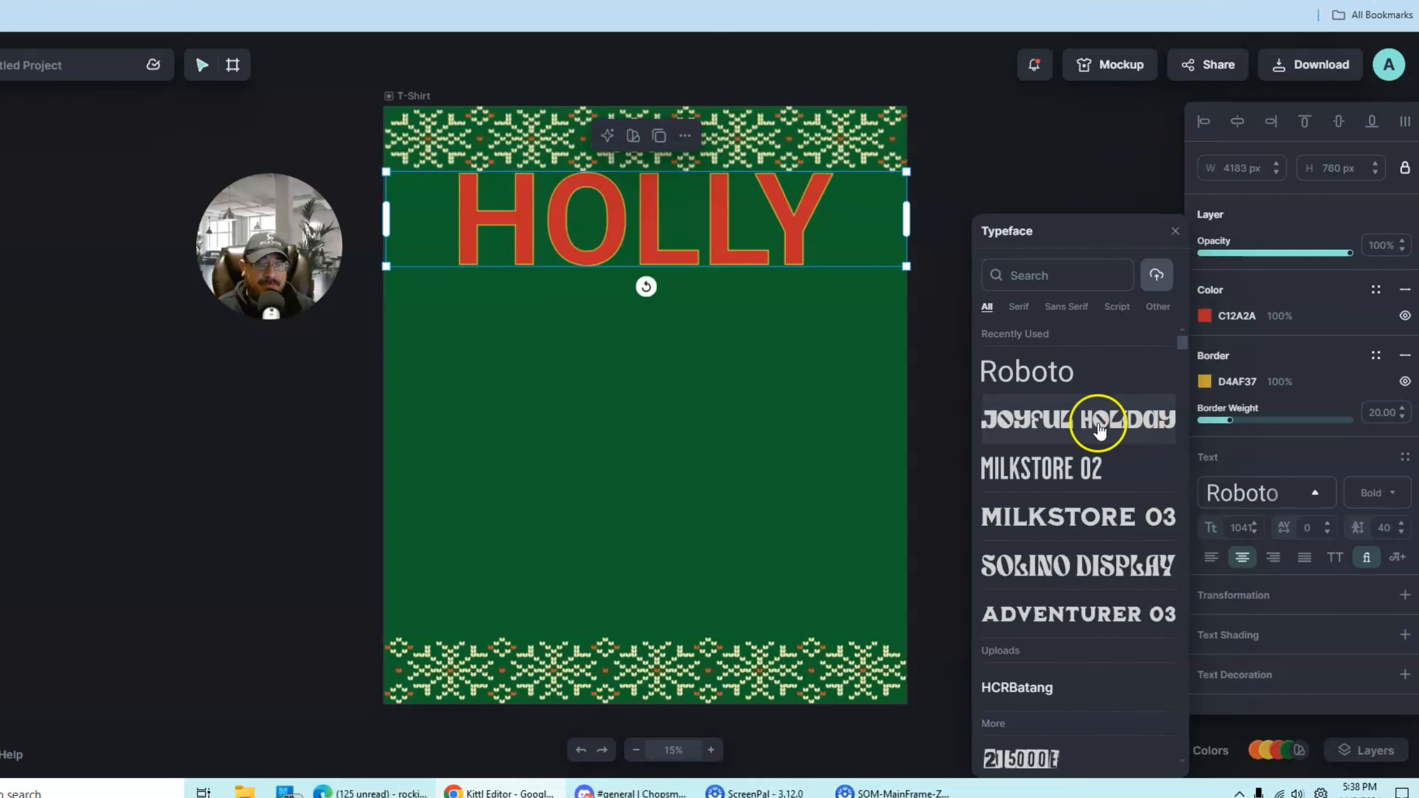
click(1019, 427)
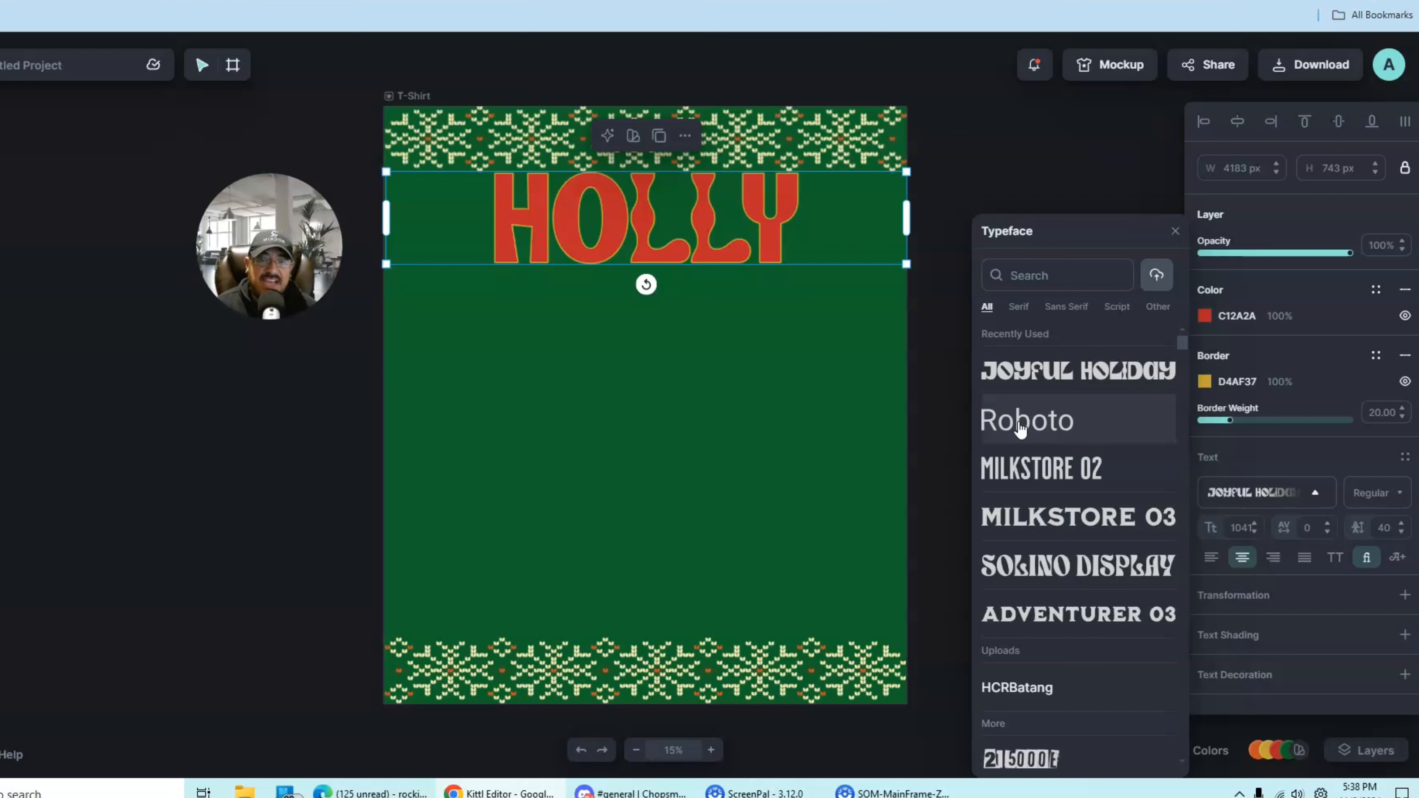
click(1021, 179)
Duplicate the HOLLY text and place the copy in the lower half of the artboard.
click(642, 230)
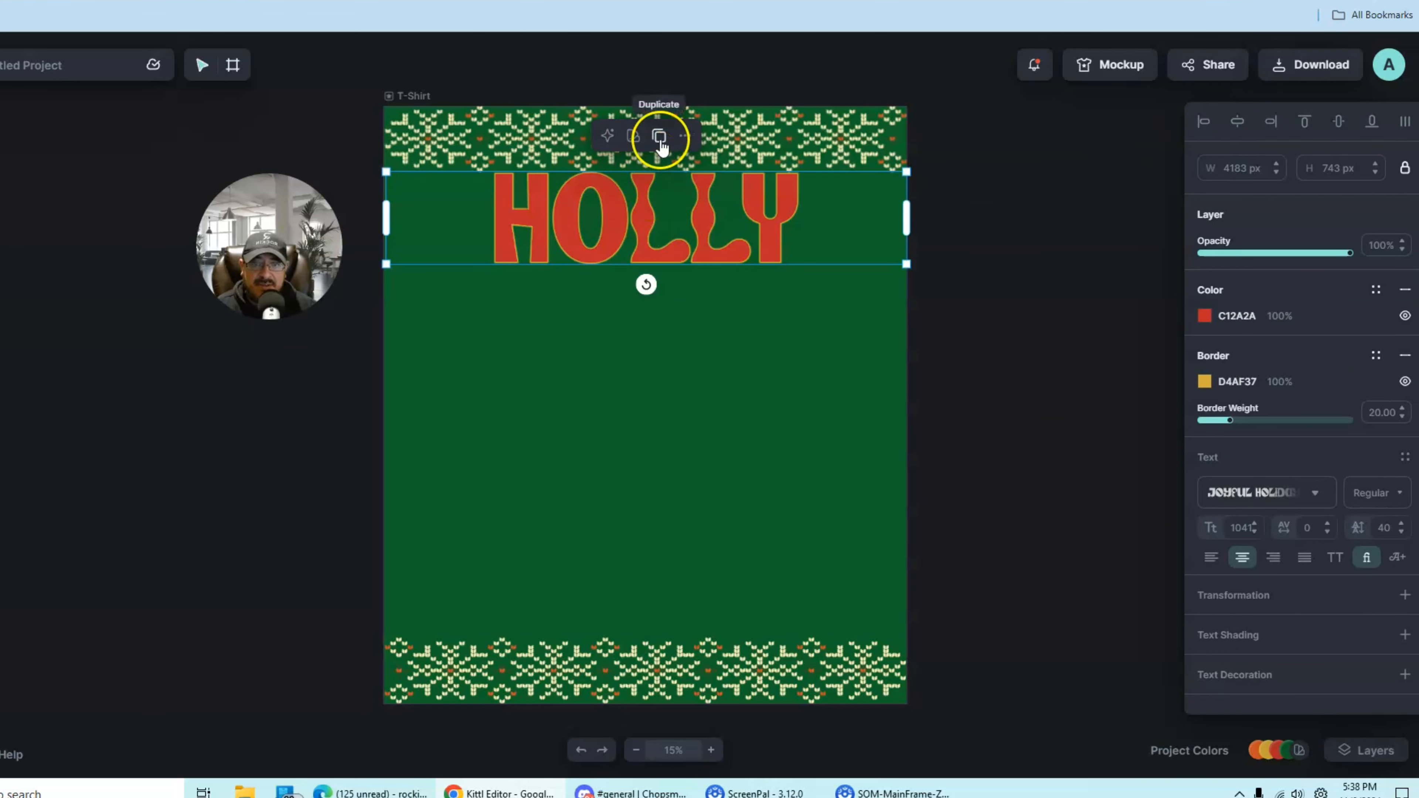
click(659, 137)
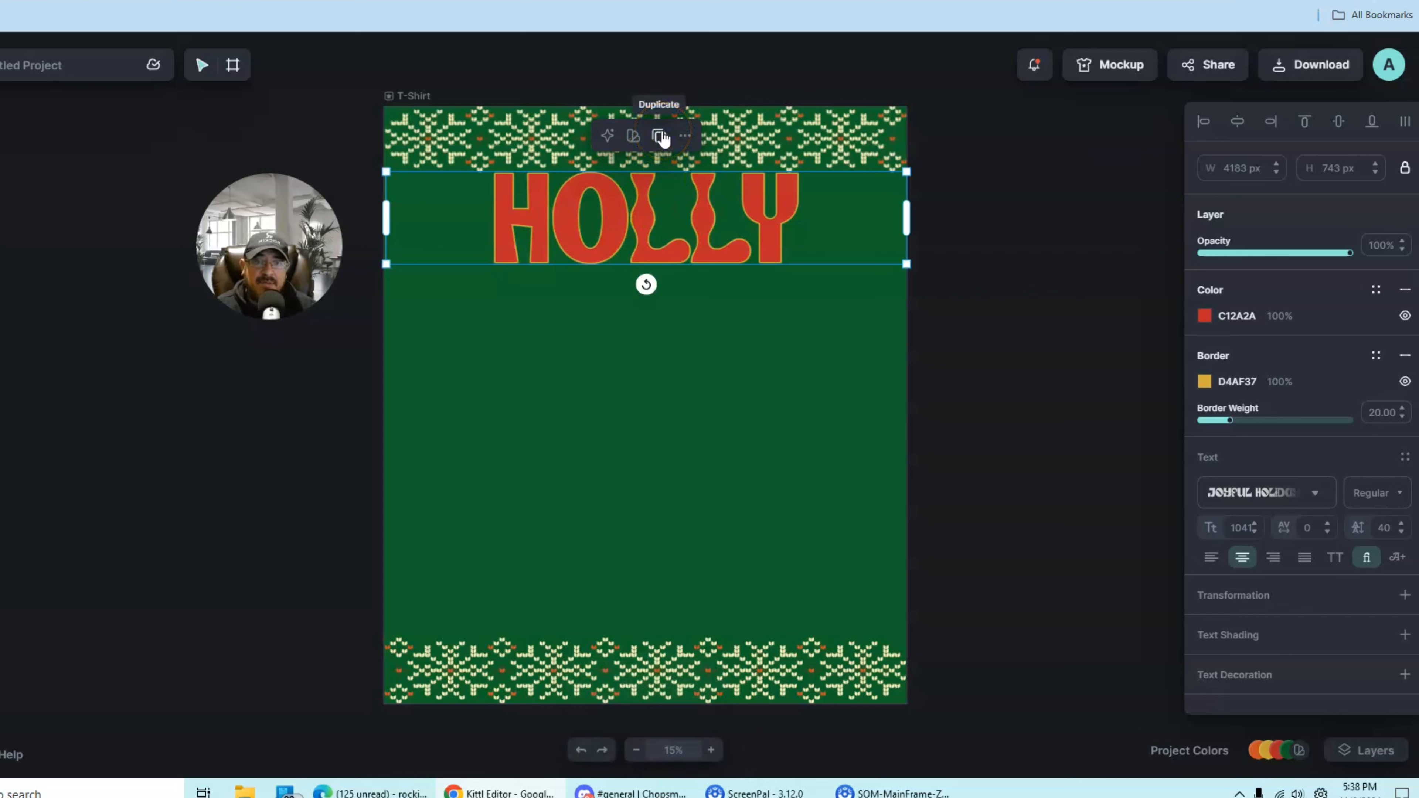
drag(649, 206, 648, 454)
Replace the wording of the lower HOLLY copy with JOLLY CHRISTMAS.
double_click(649, 451)
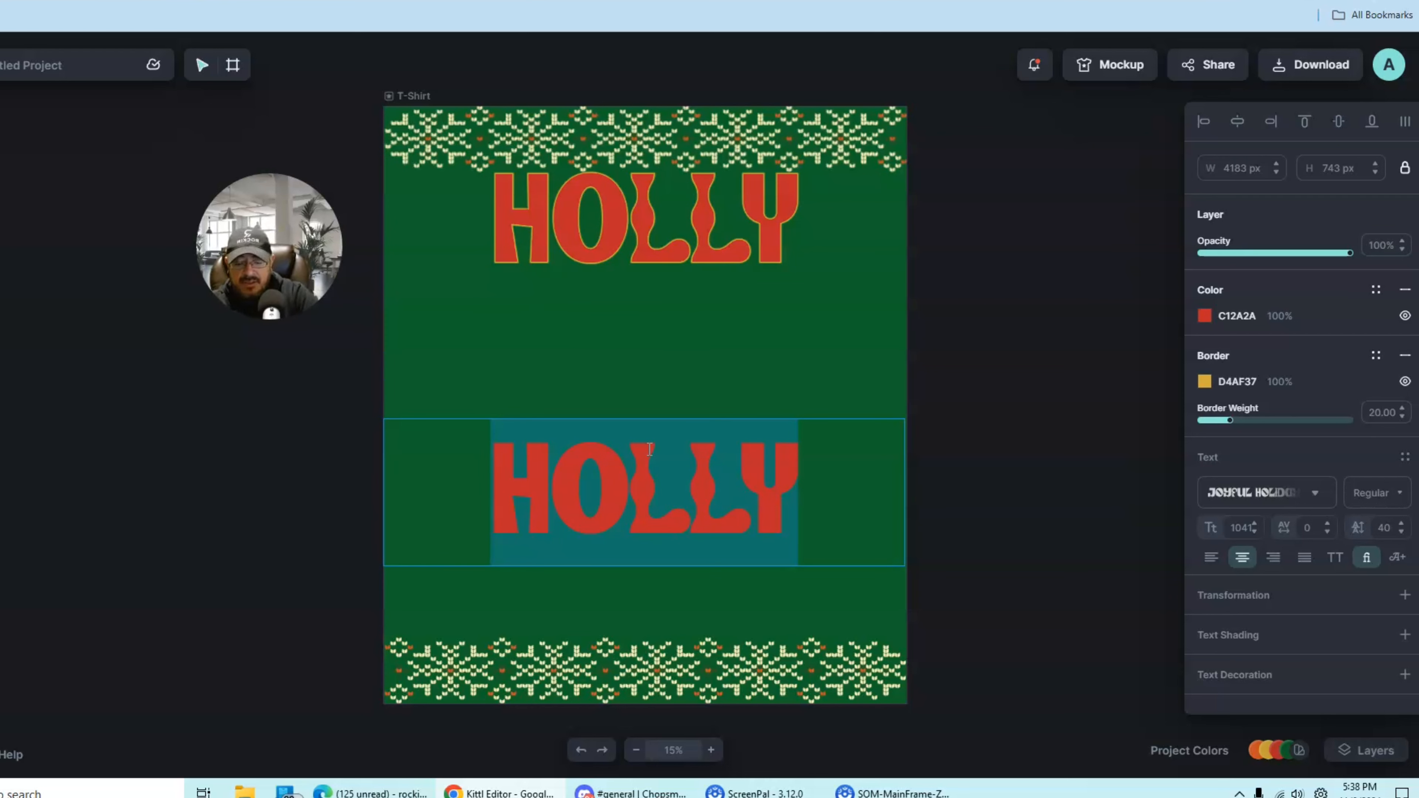
key(BackSpace)
text(J)
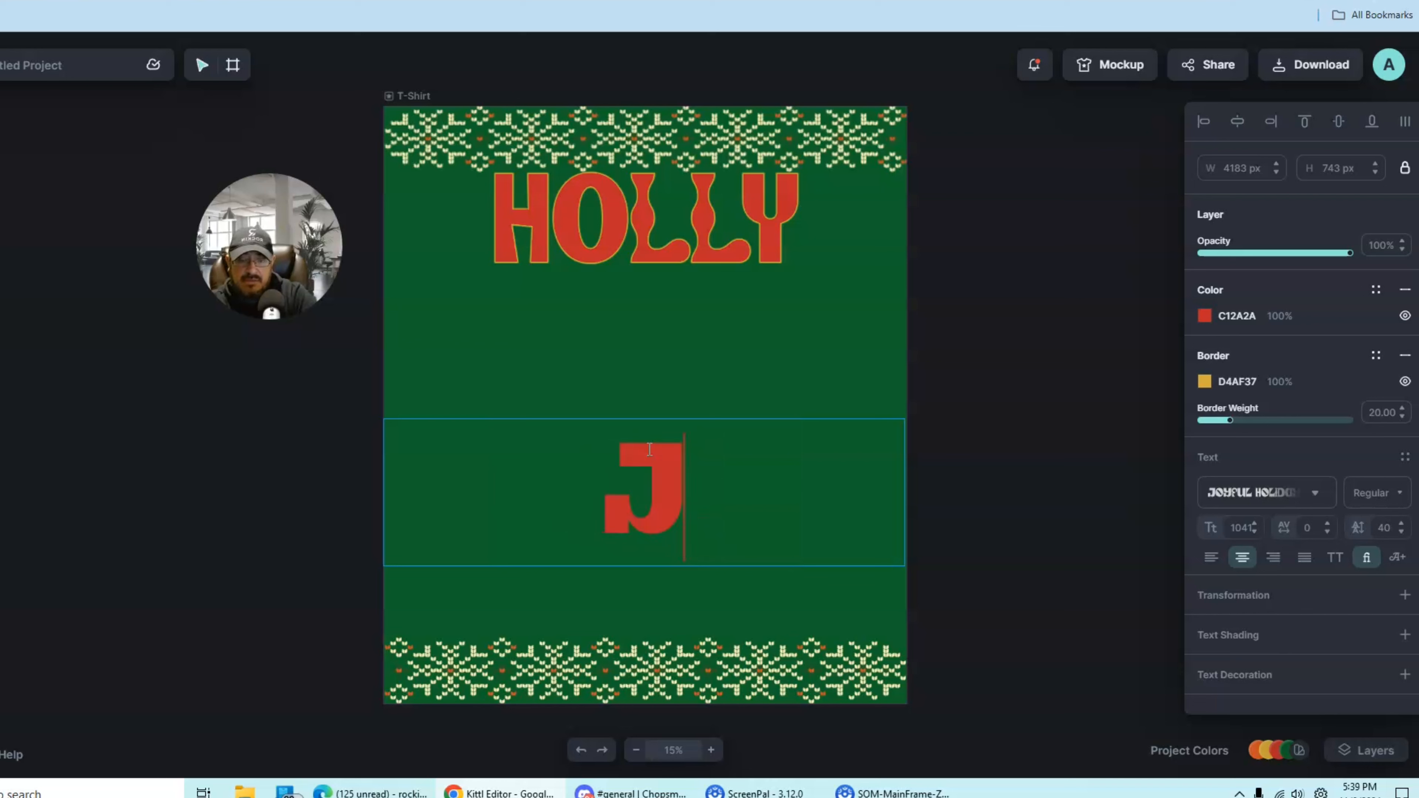
text(OLLU)
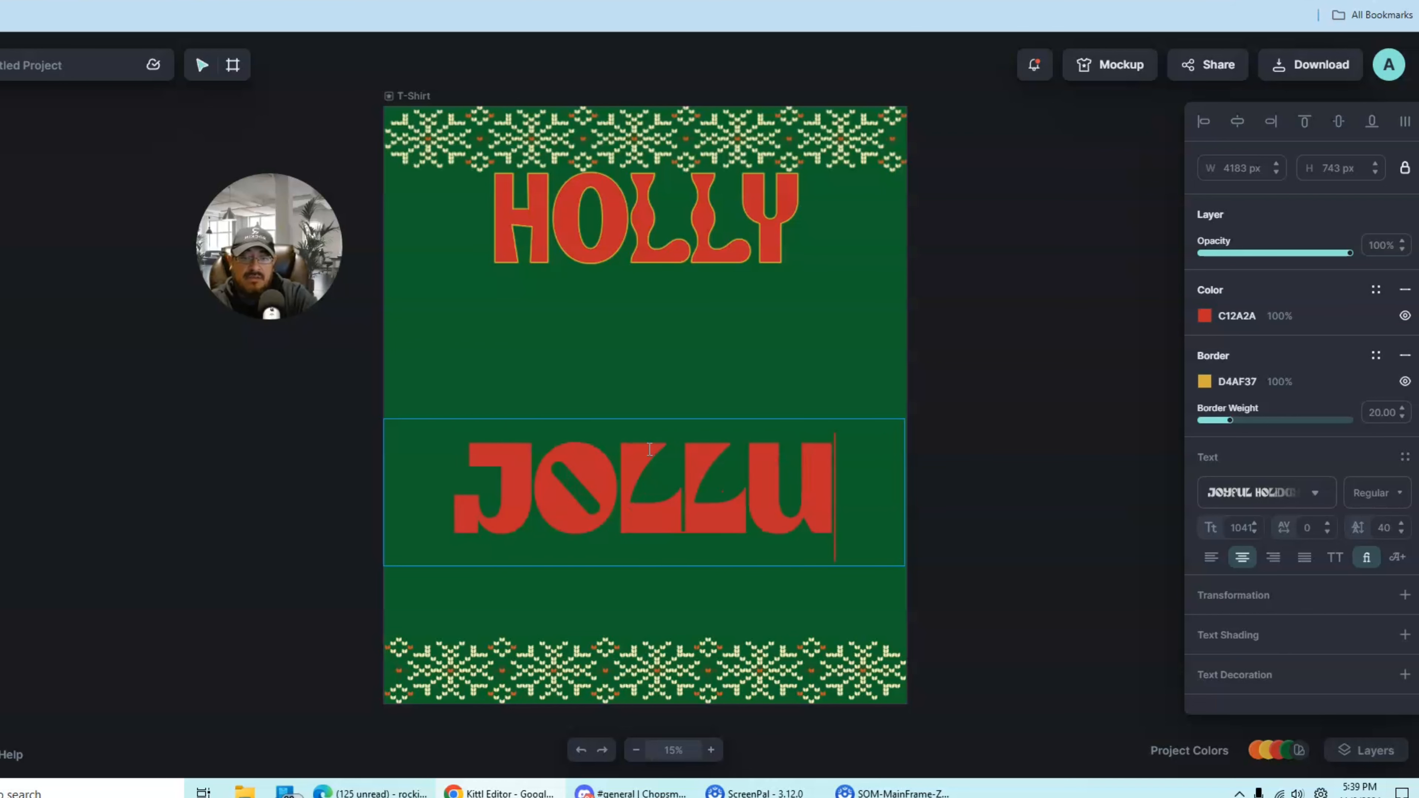
key(BackSpace)
text(Y)
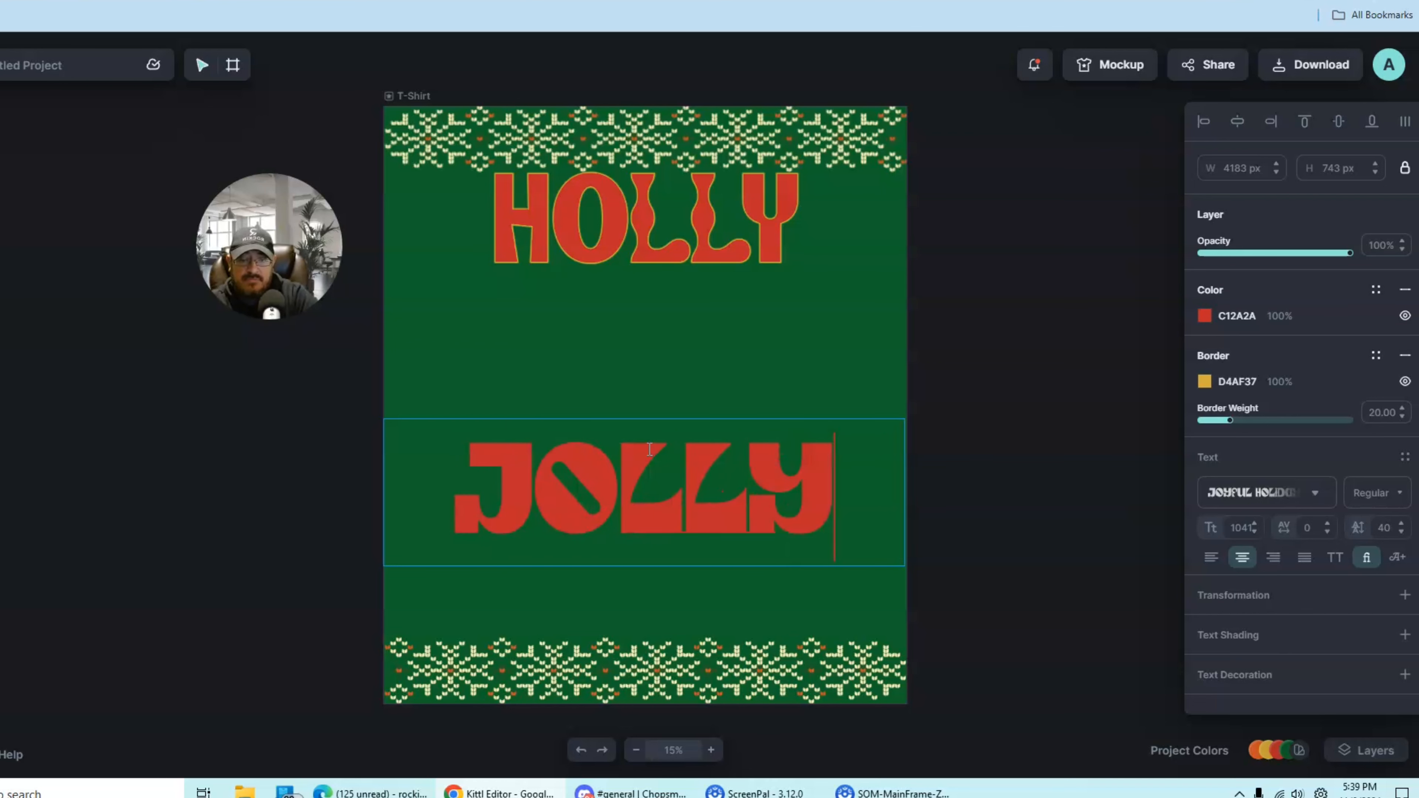
text( C)
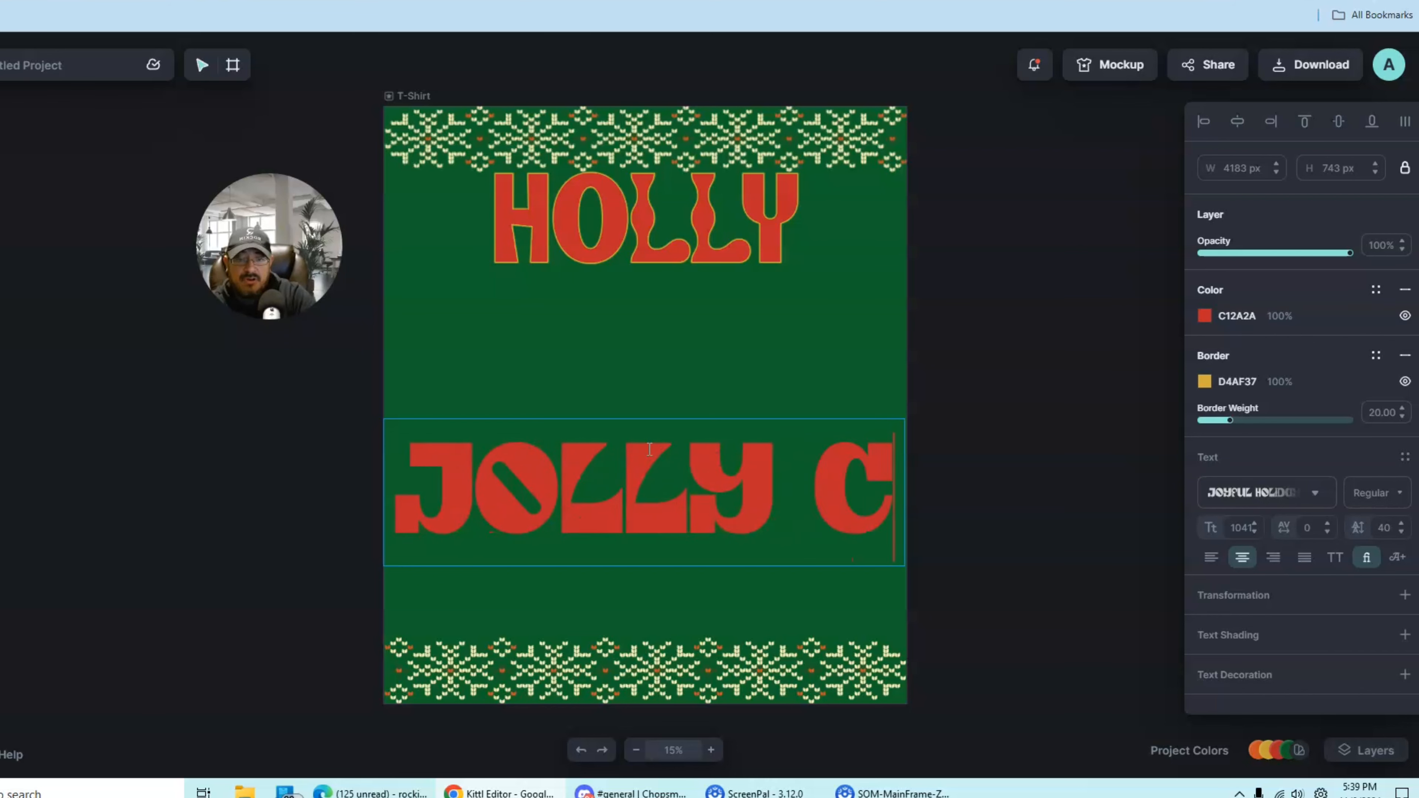
text(HRIS)
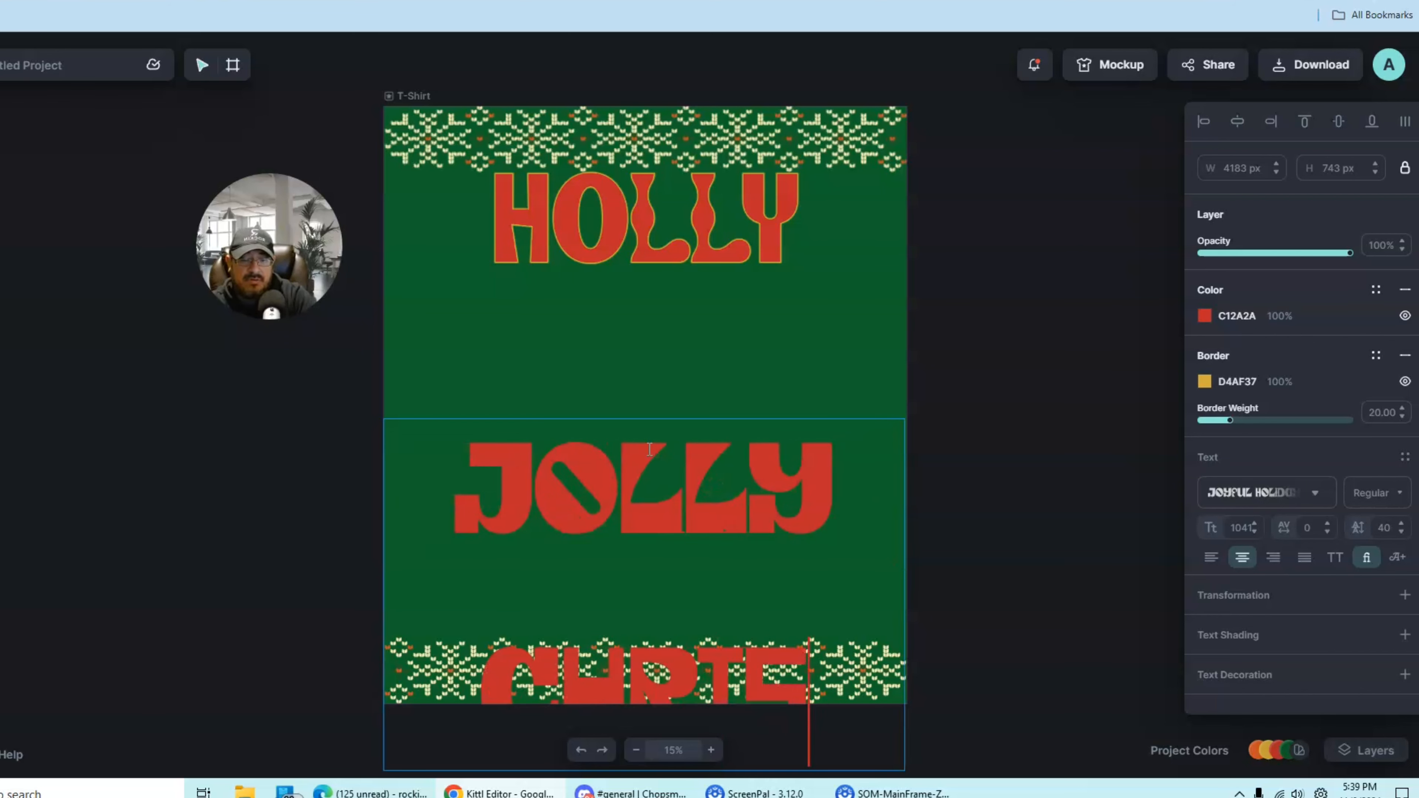
key(BackSpace)
key(BackSpace)
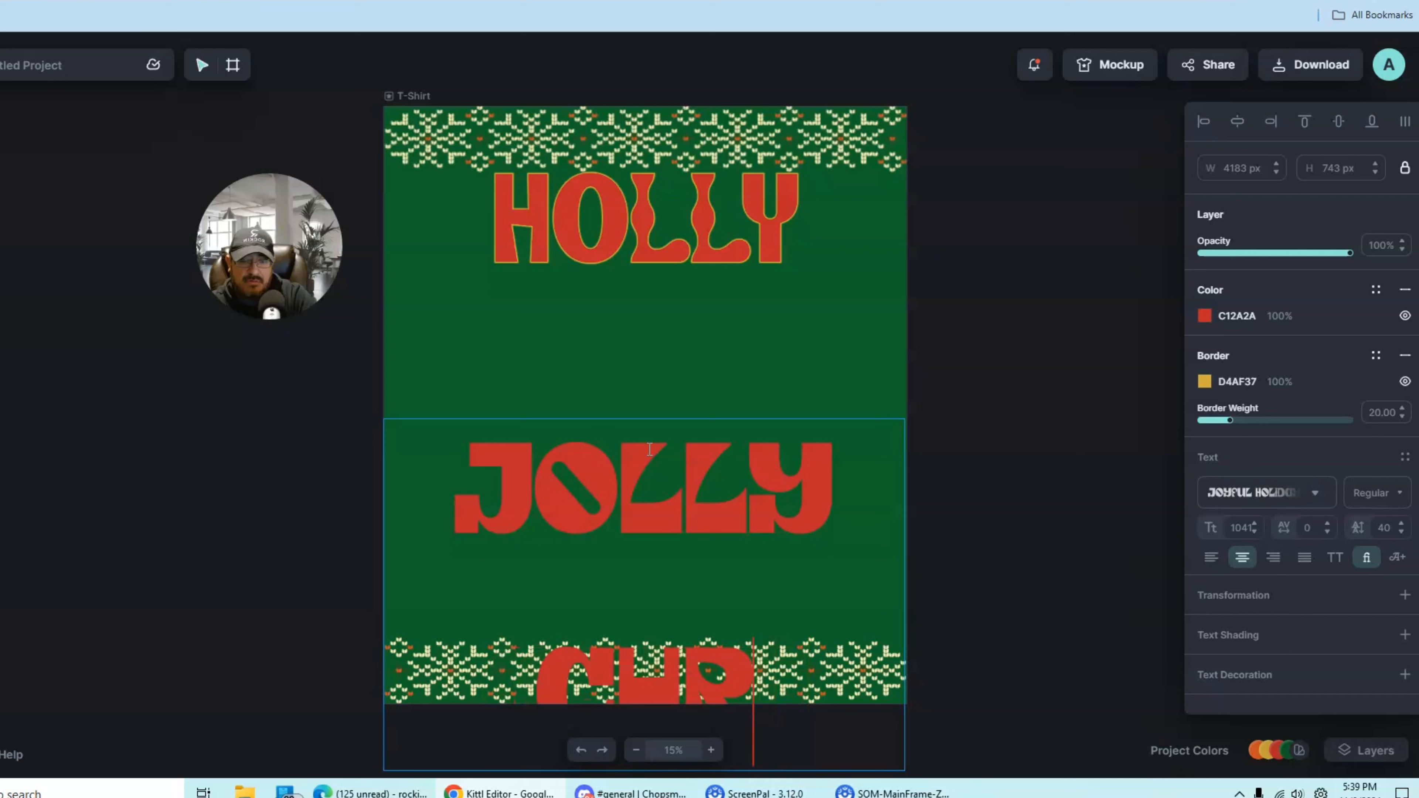
text(IS)
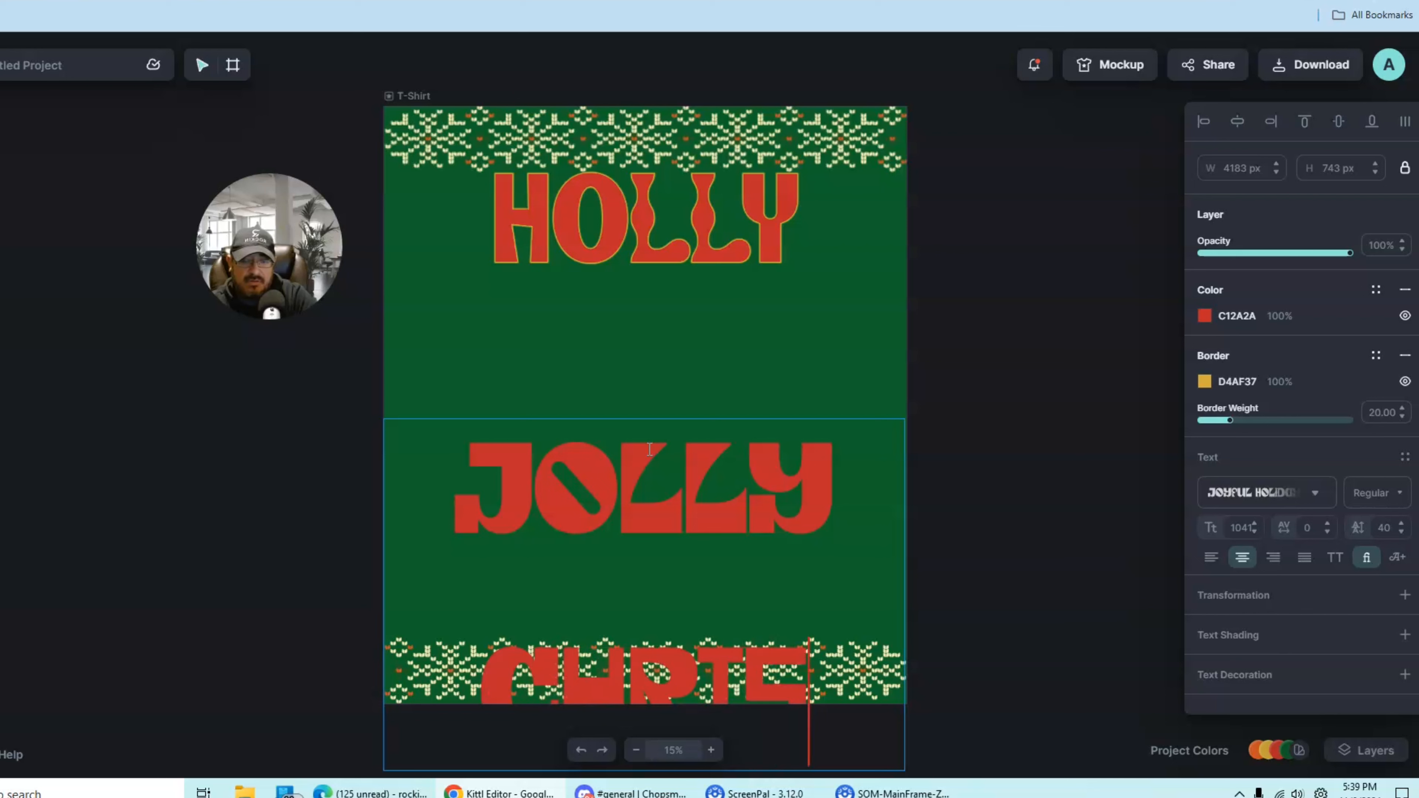
key(BackSpace)
key(BackSpace)
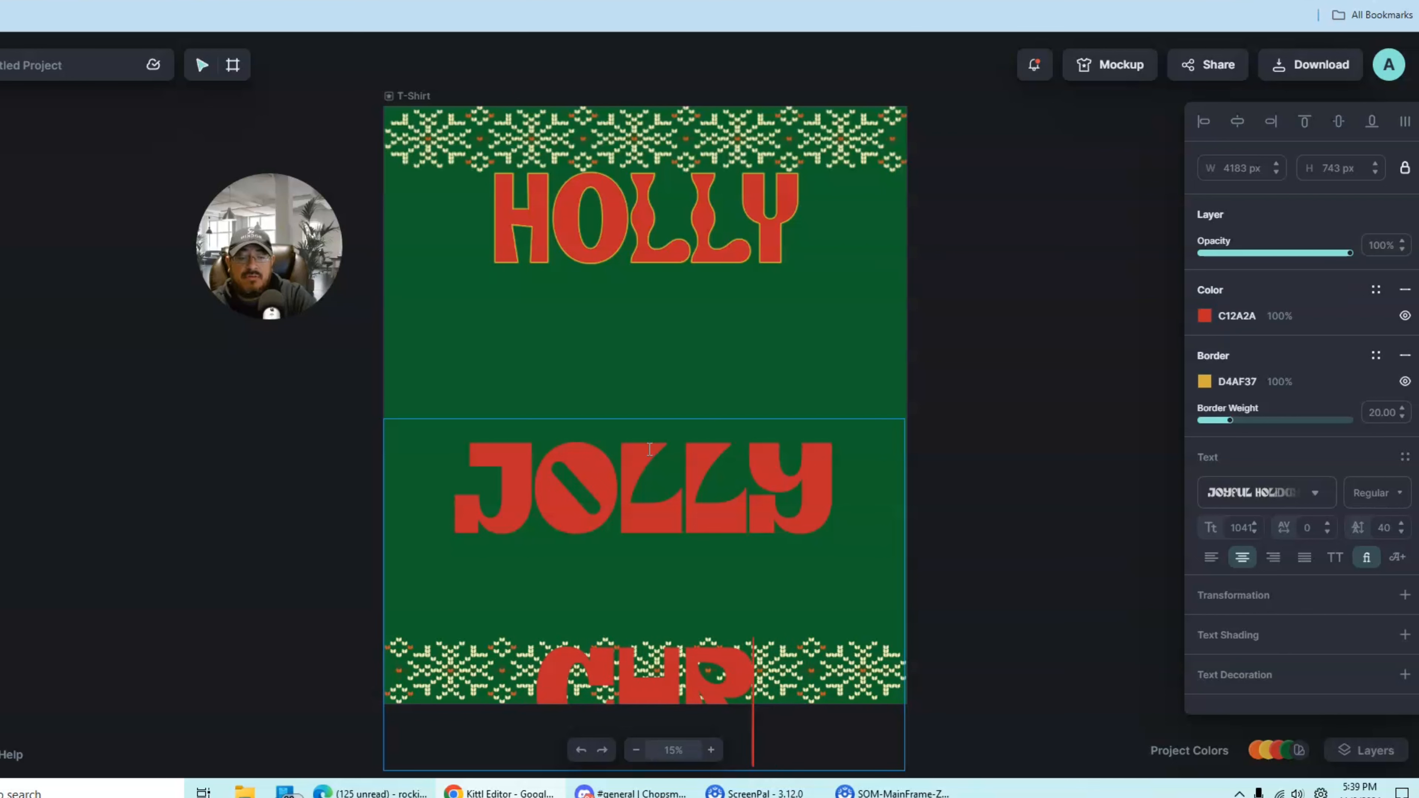
text(ISTMAS)
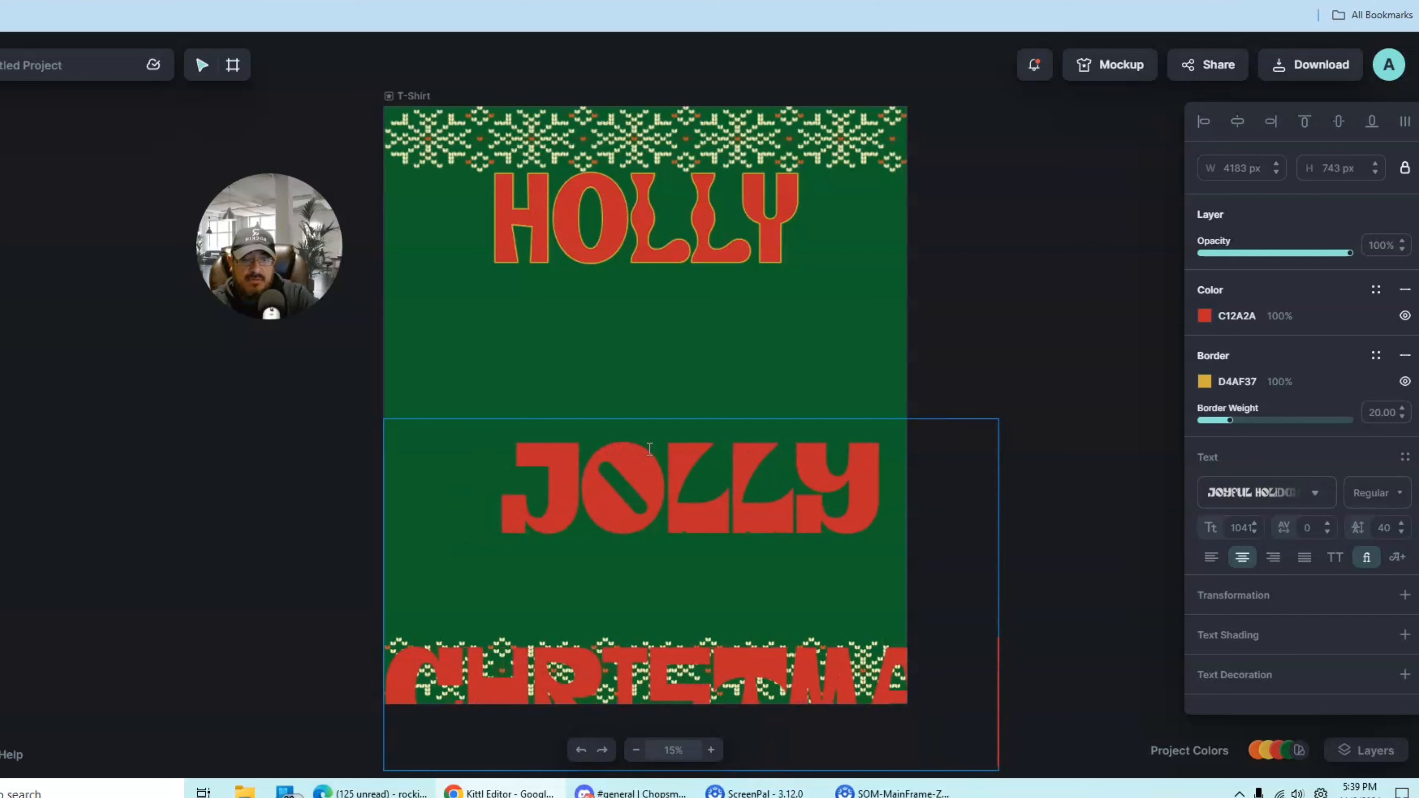
click(1033, 260)
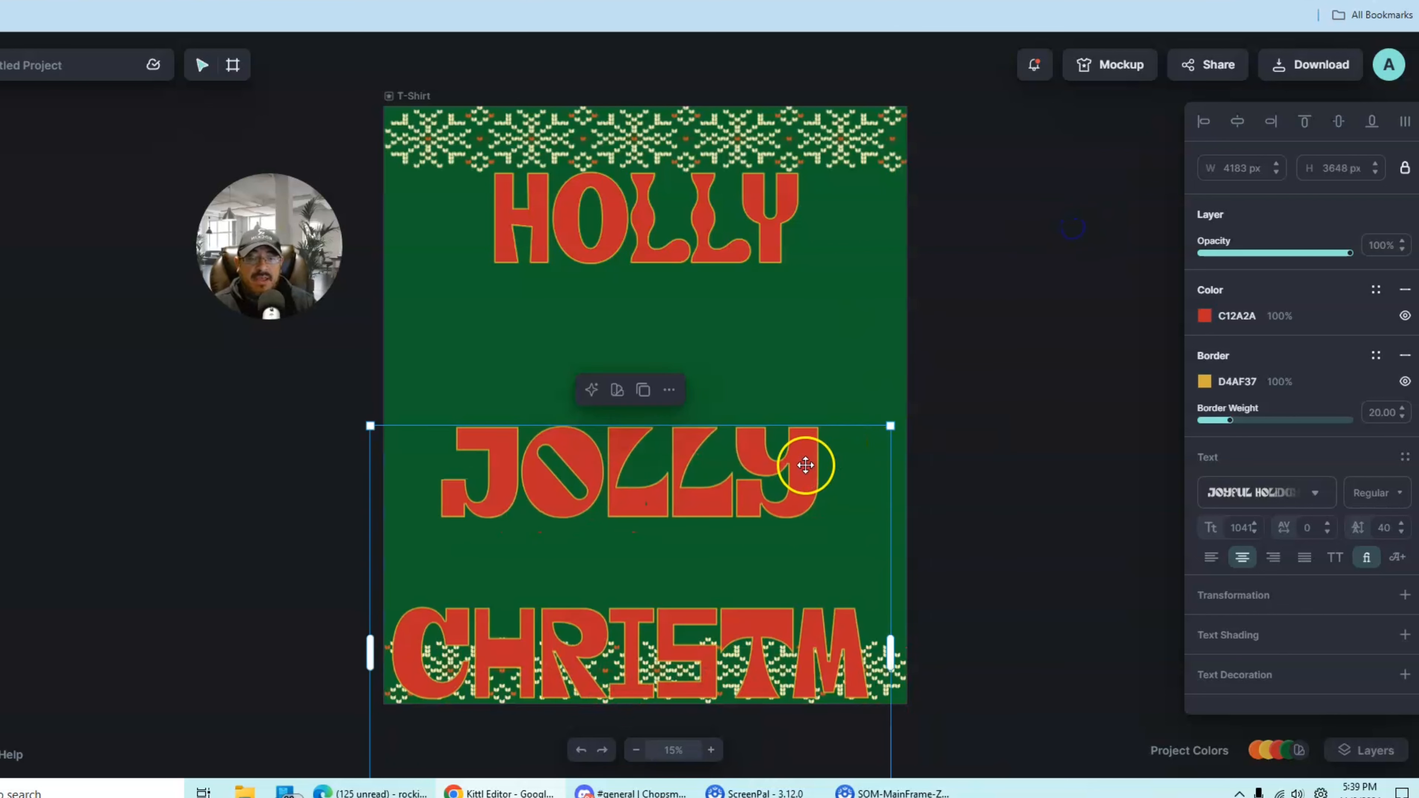
Shrink JOLLY CHRISTMAS to fit on one line about 4228 px wide and place it above the lower snowflake strip.
drag(808, 466, 811, 305)
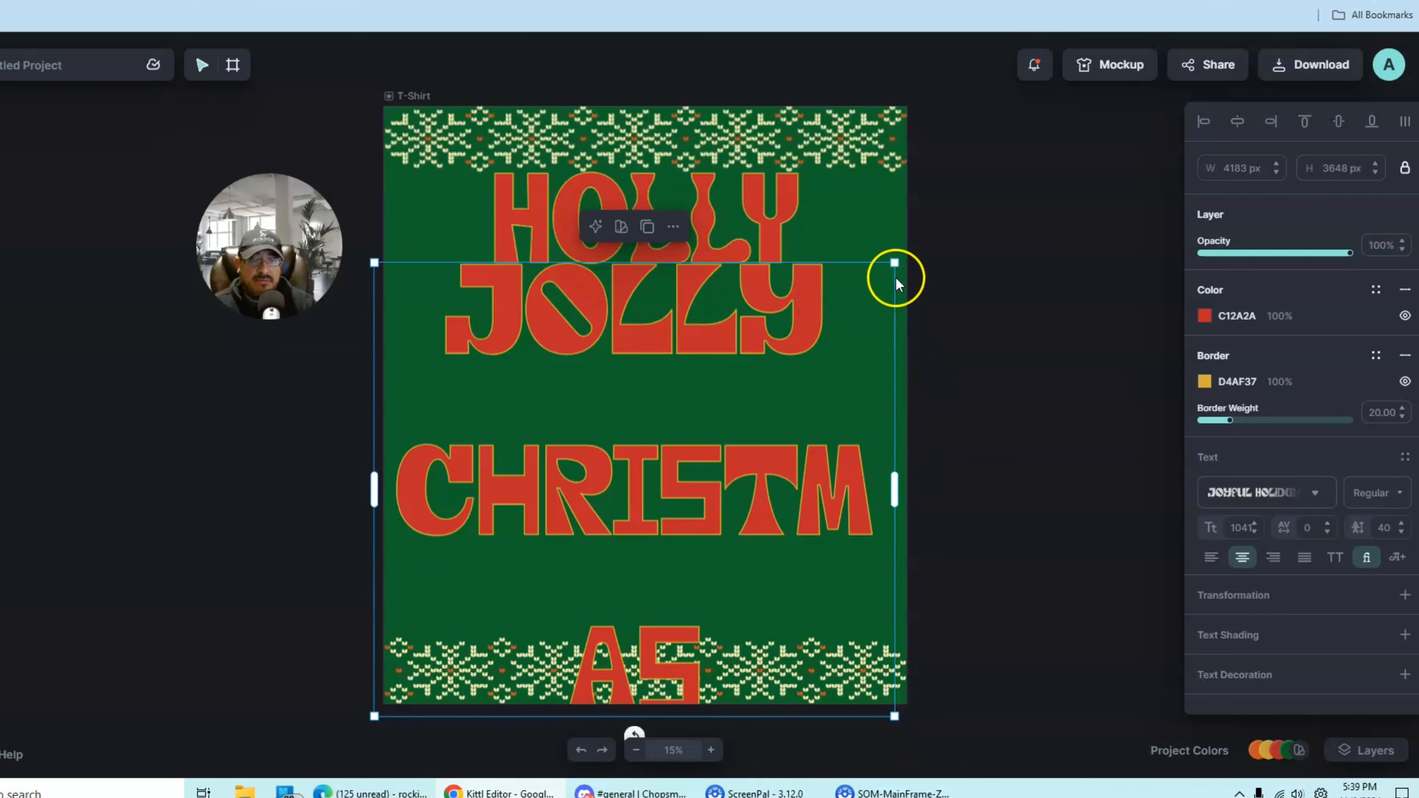
drag(894, 262, 625, 496)
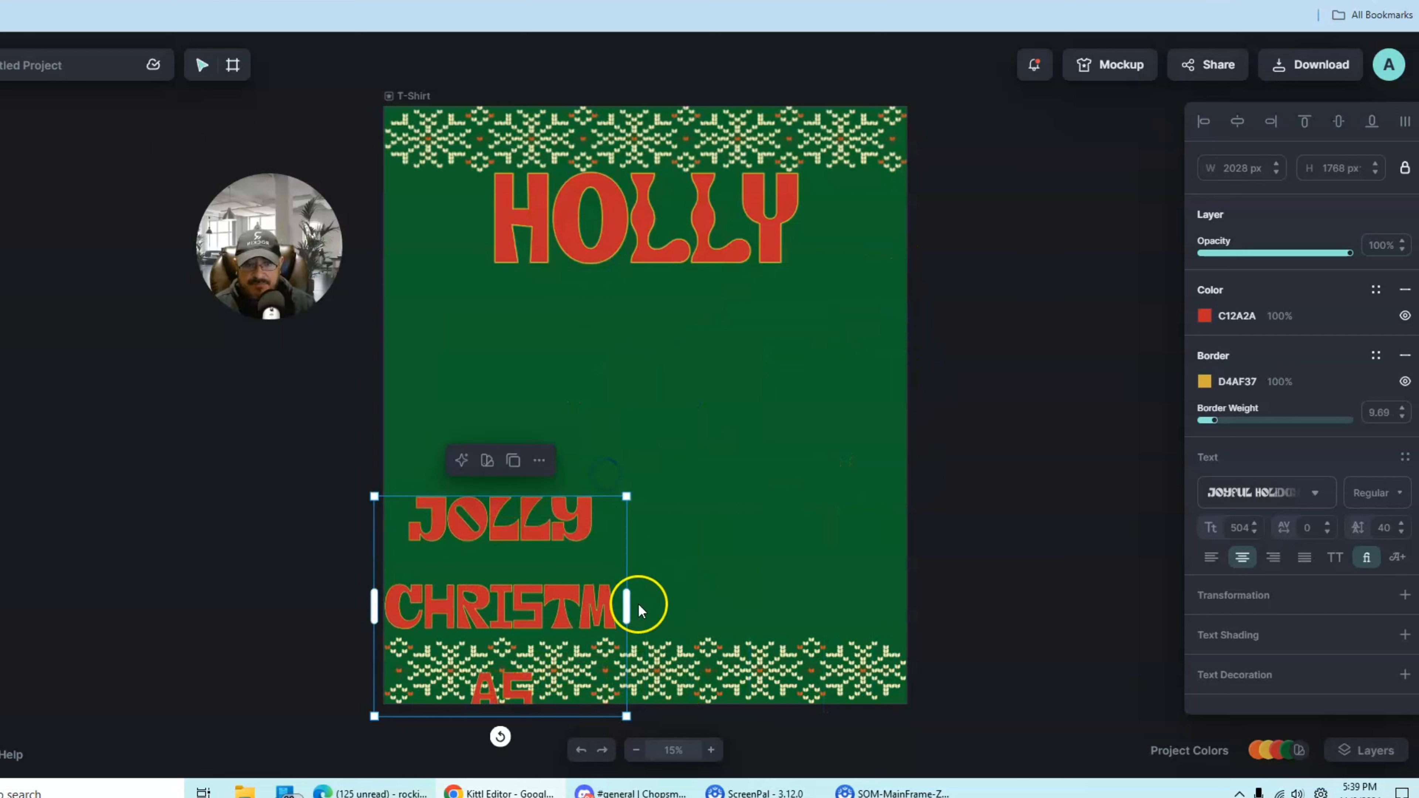
drag(626, 605, 899, 584)
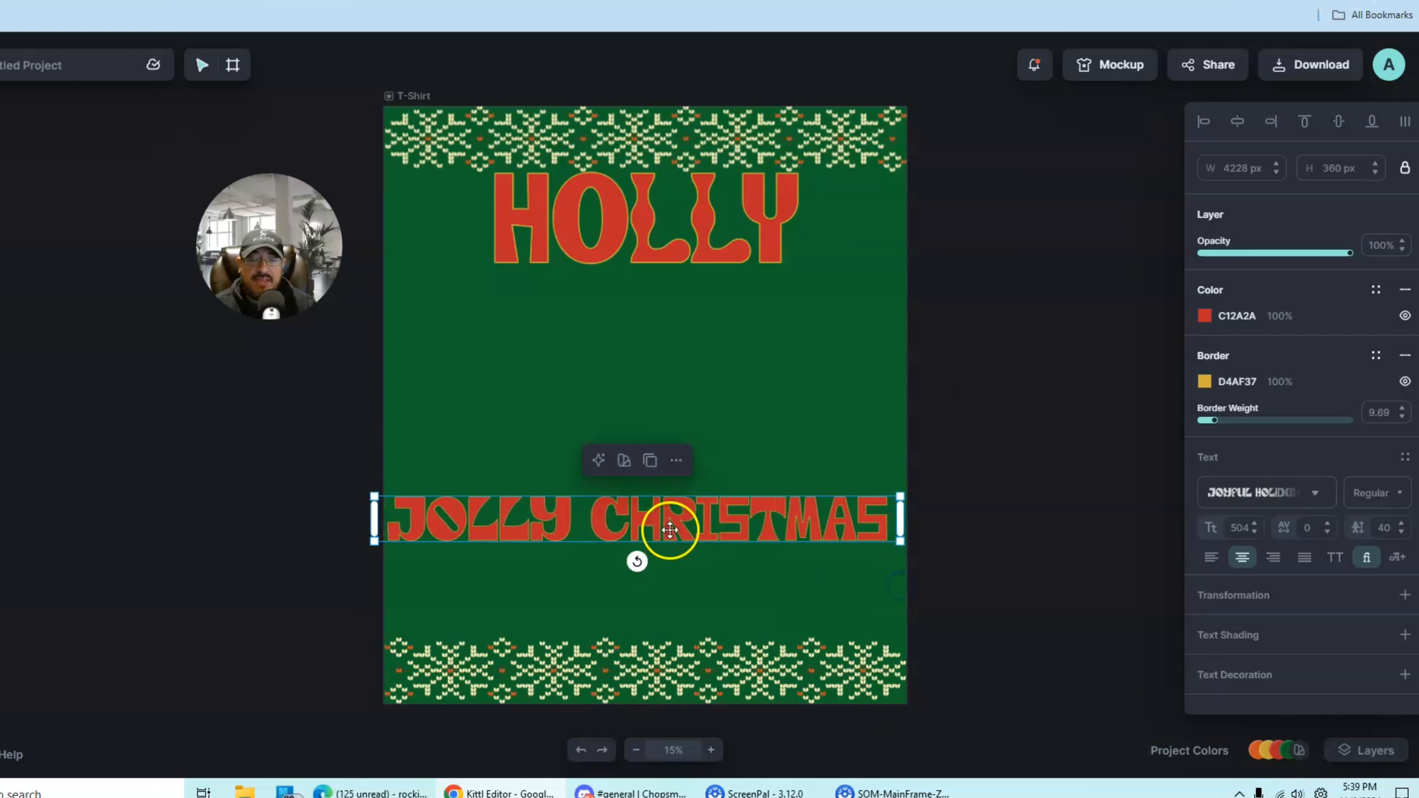
drag(670, 531, 692, 556)
Remove the border from JOLLY CHRISTMAS and set its text color to the cream document color FFF4BC.
click(1405, 354)
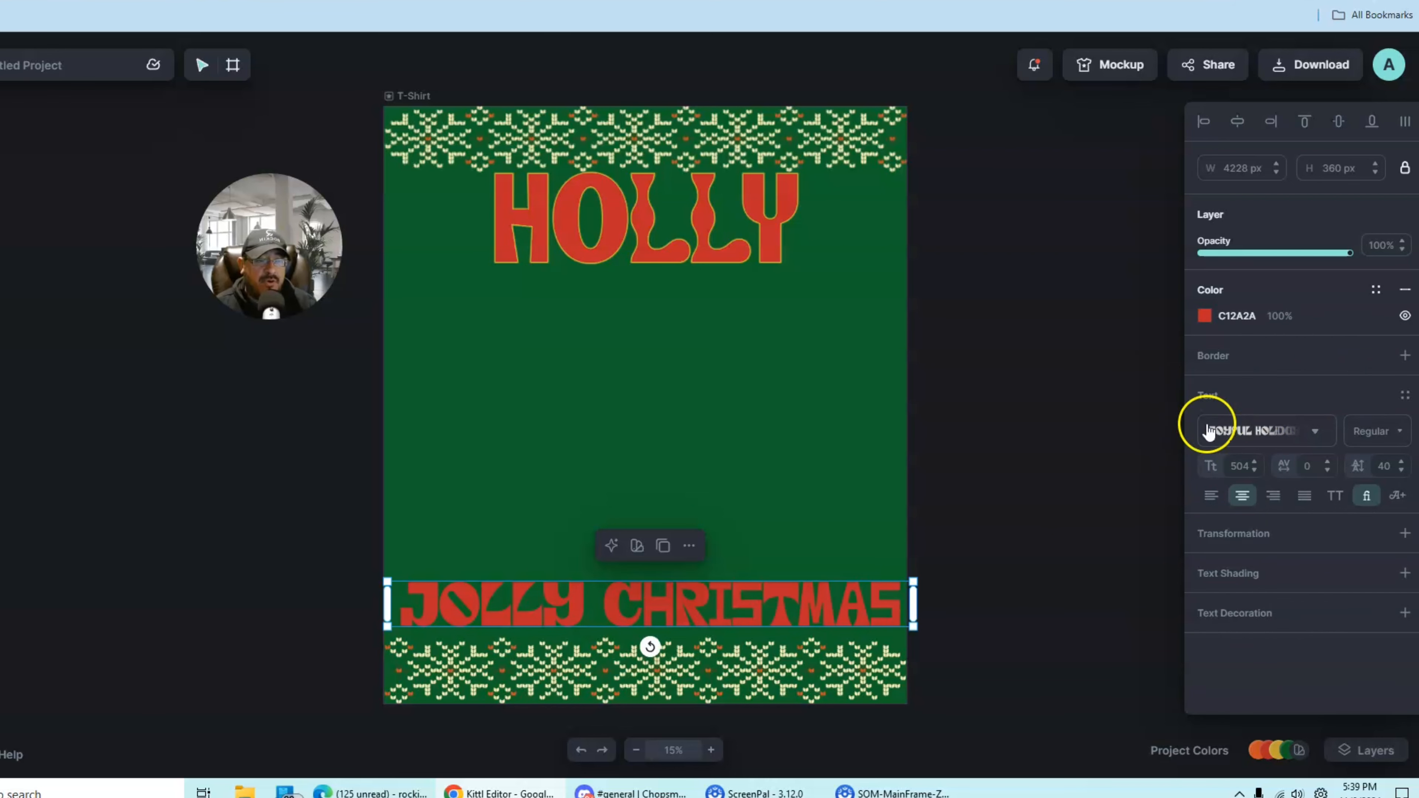
click(1204, 316)
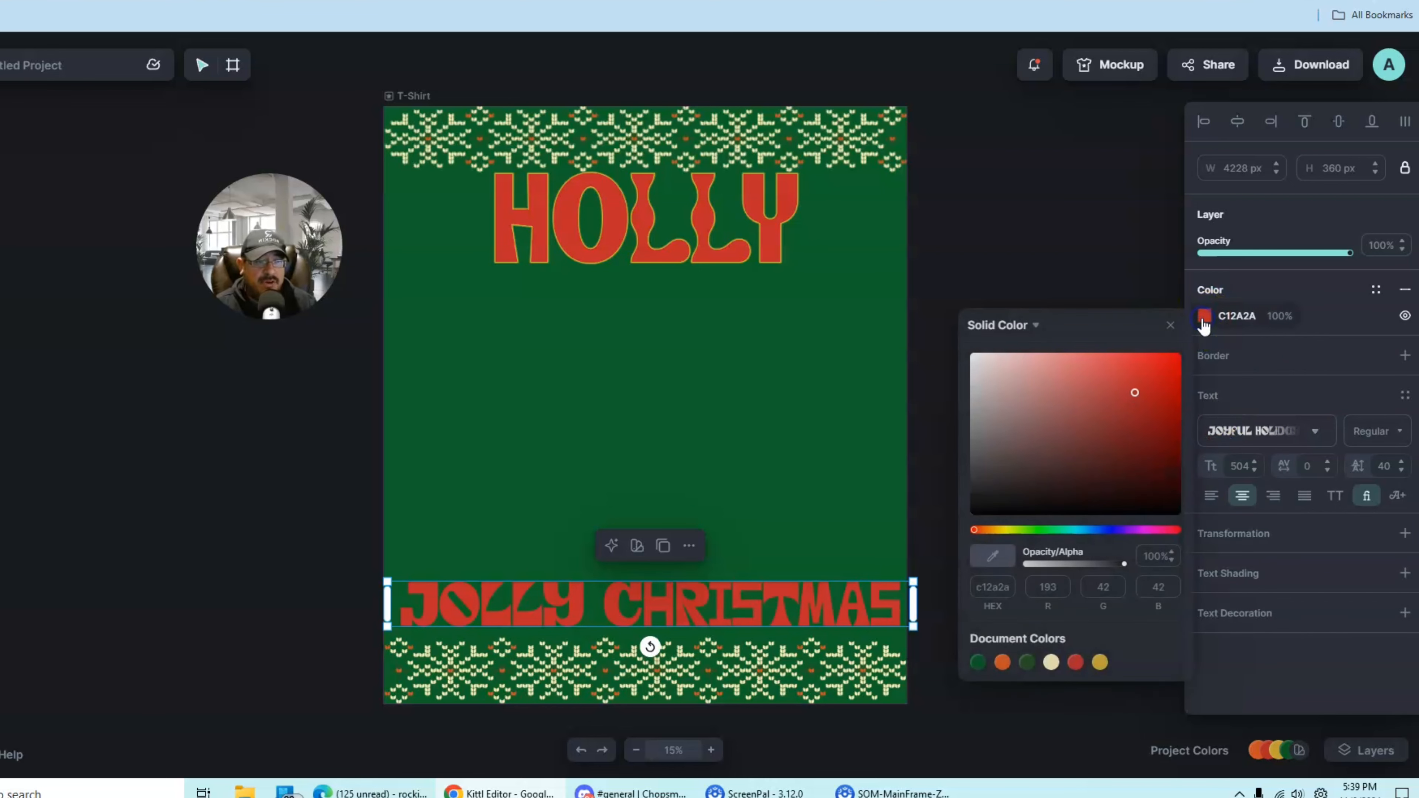
click(1051, 664)
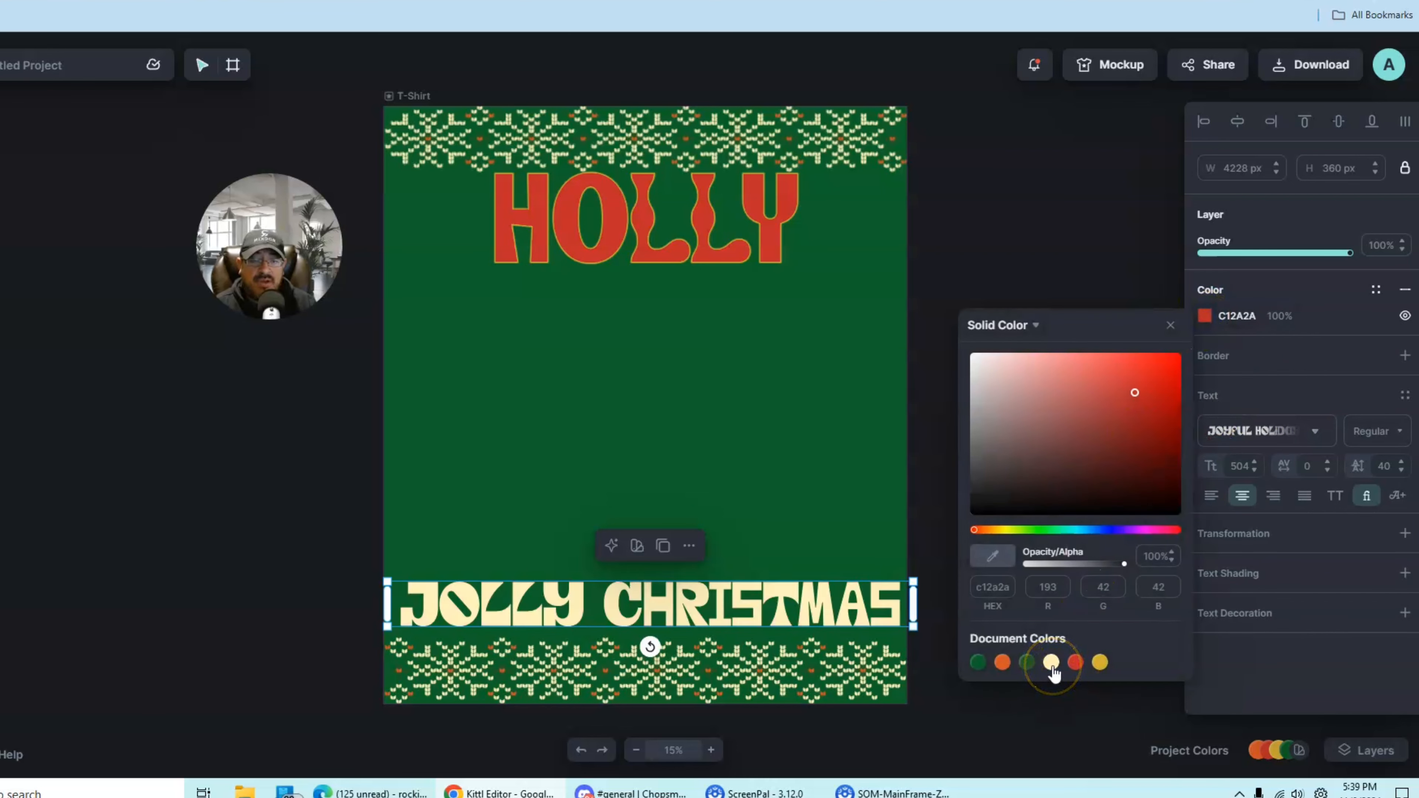
click(1051, 663)
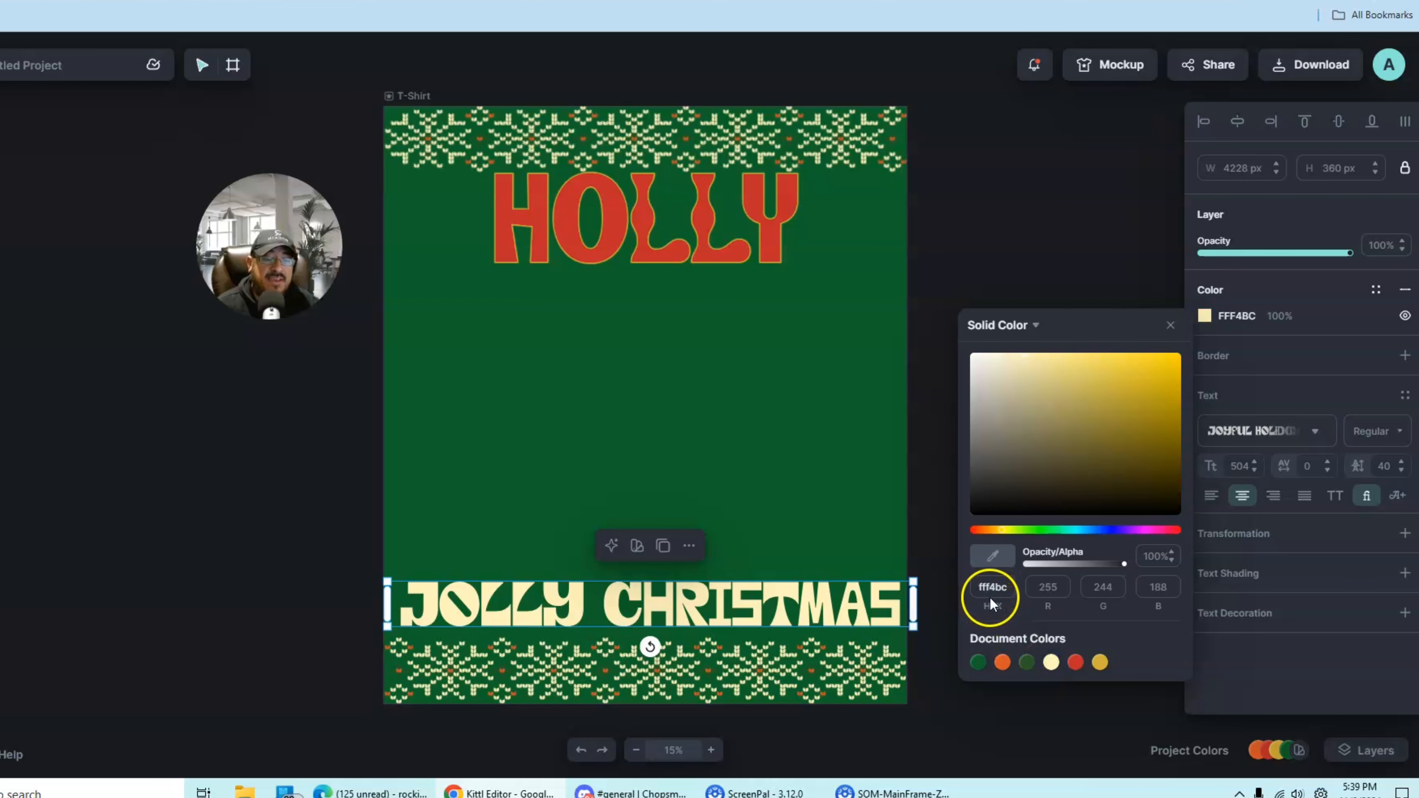
click(826, 458)
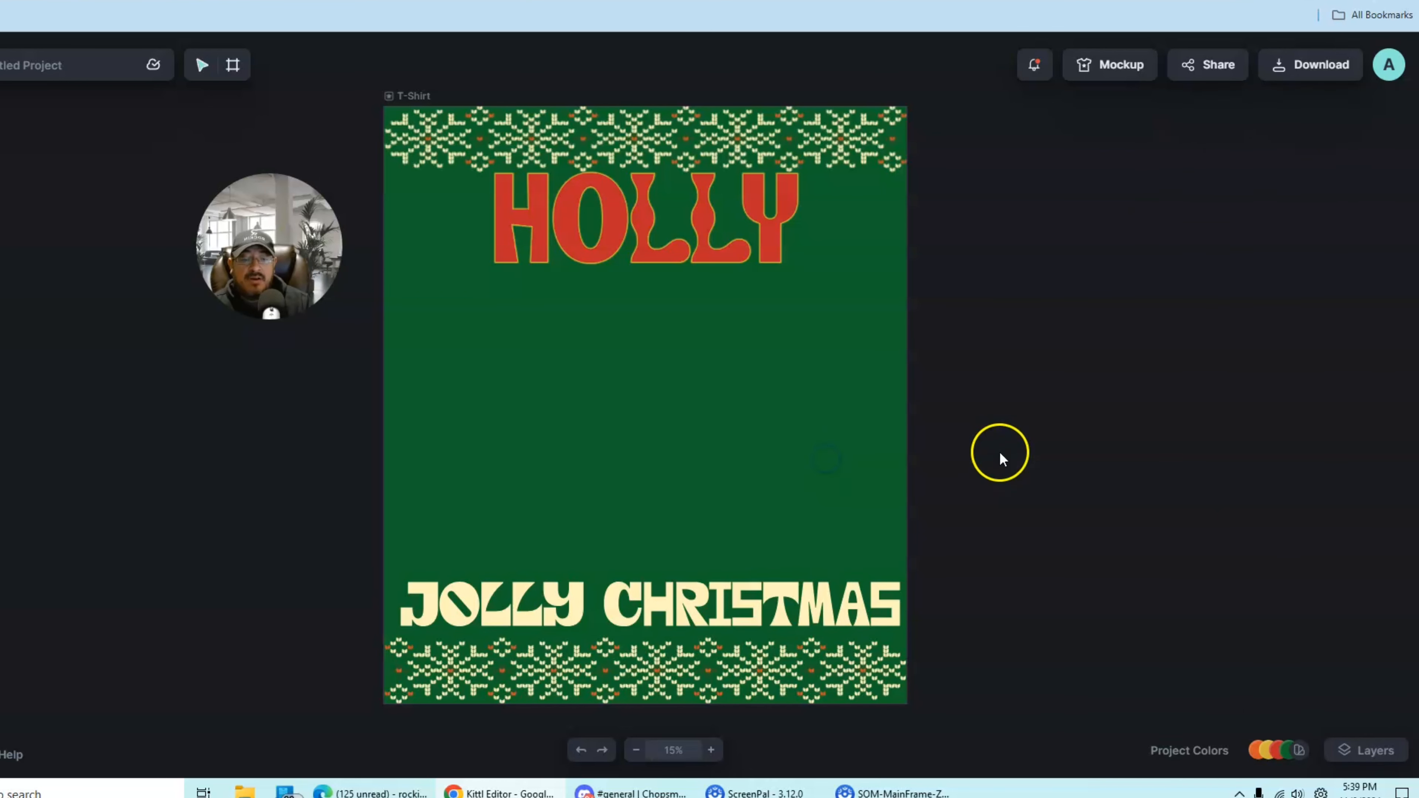
Center JOLLY CHRISTMAS horizontally on the artboard, directly above the lower snowflake strip.
drag(709, 600, 702, 606)
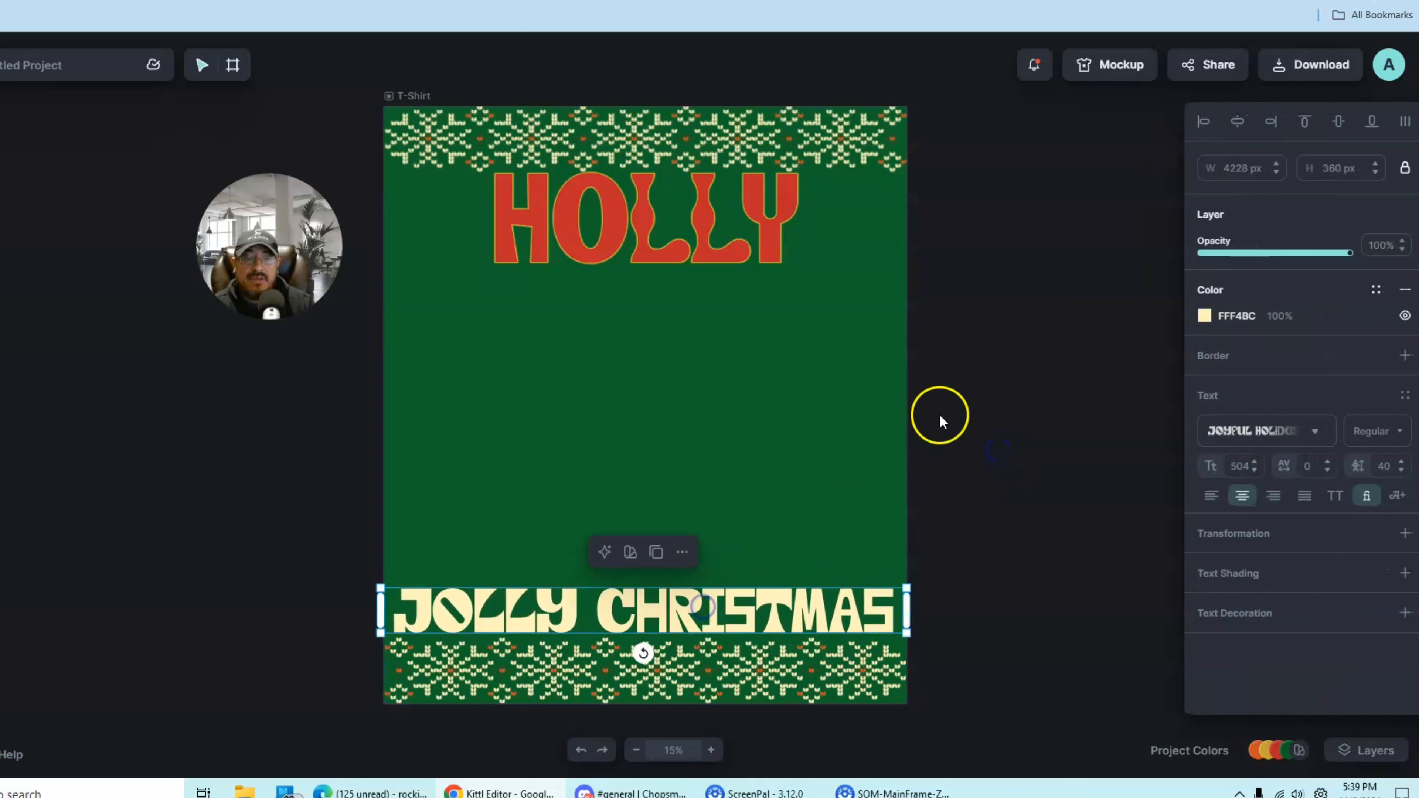
click(993, 376)
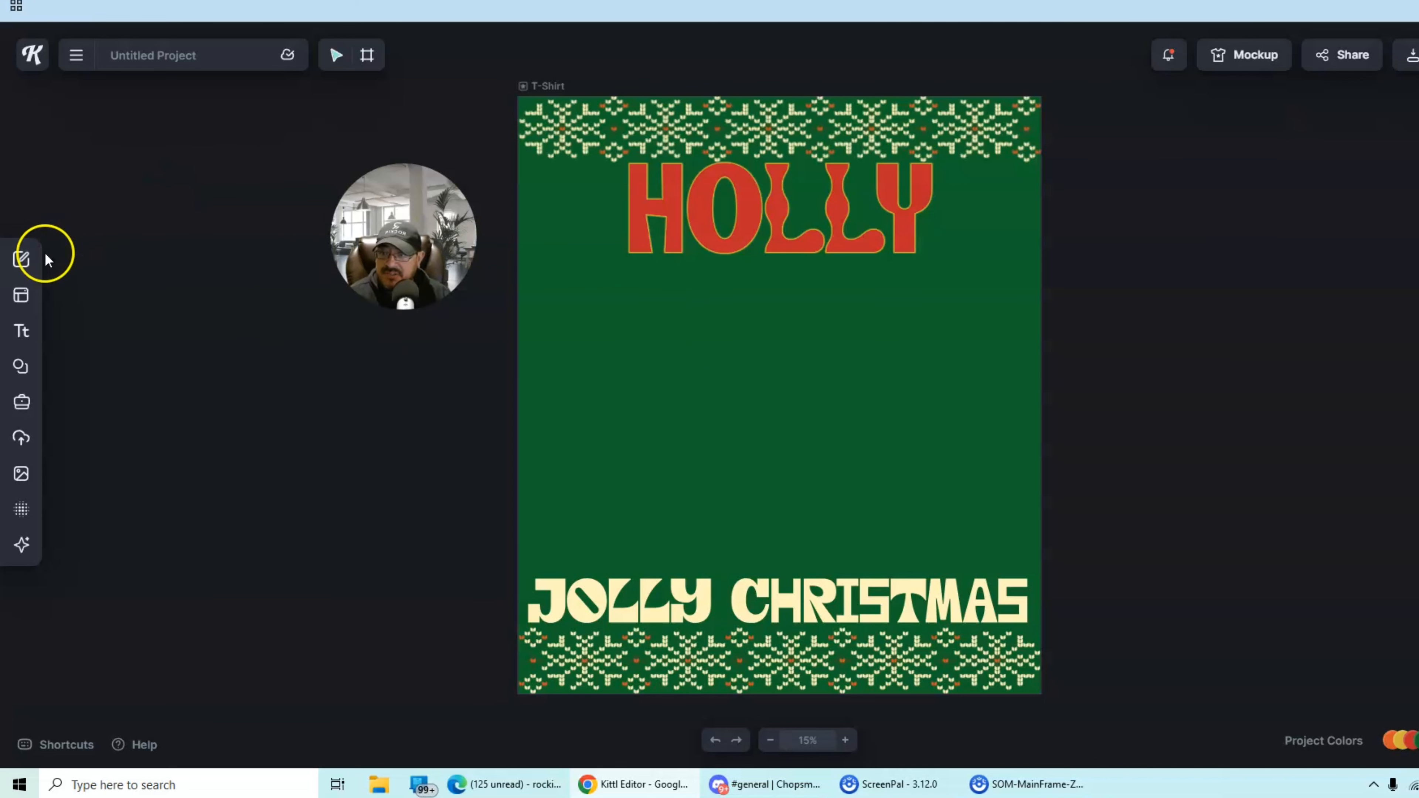
Find the round gold glitter circle among the star dust elements and add it to the center of the artboard.
mouse_move(21, 266)
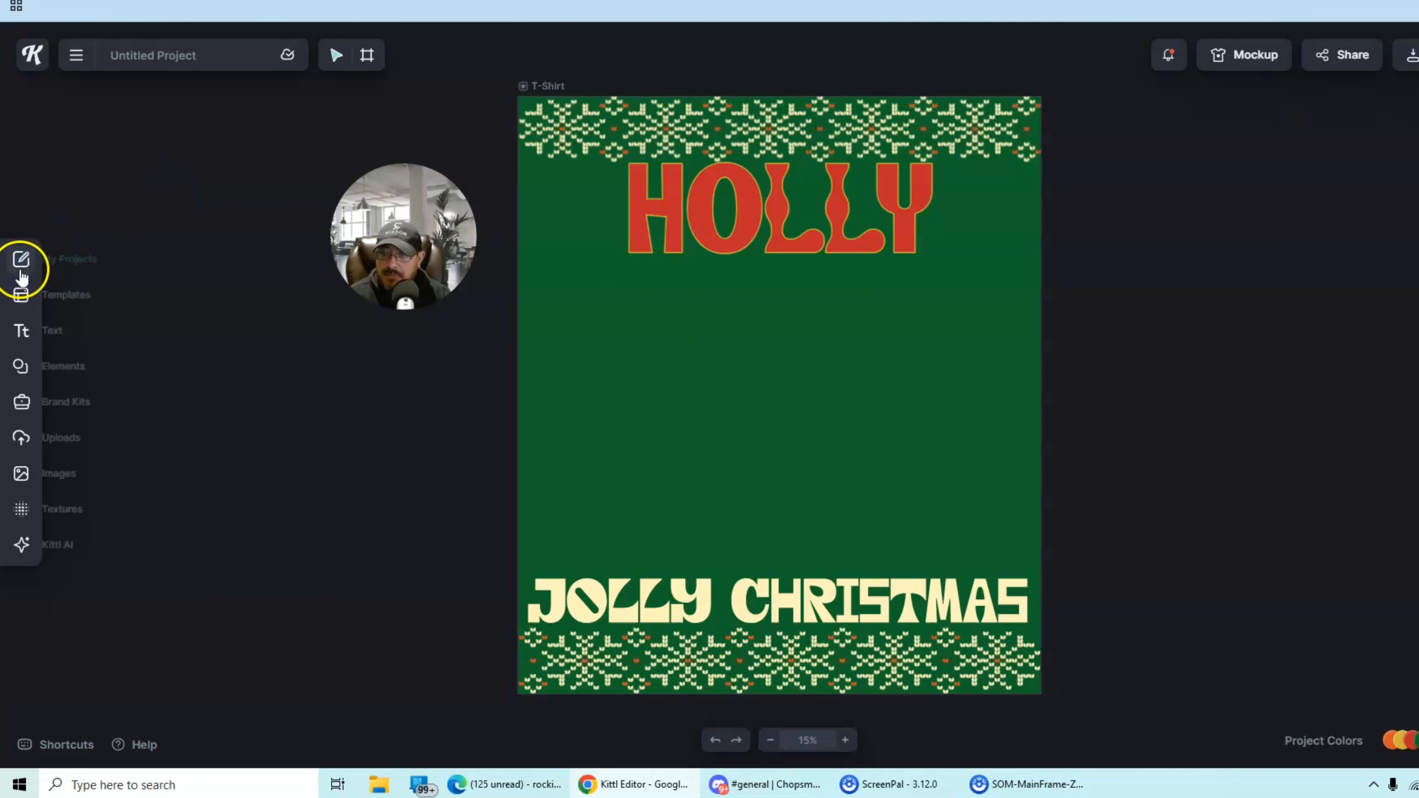
click(60, 367)
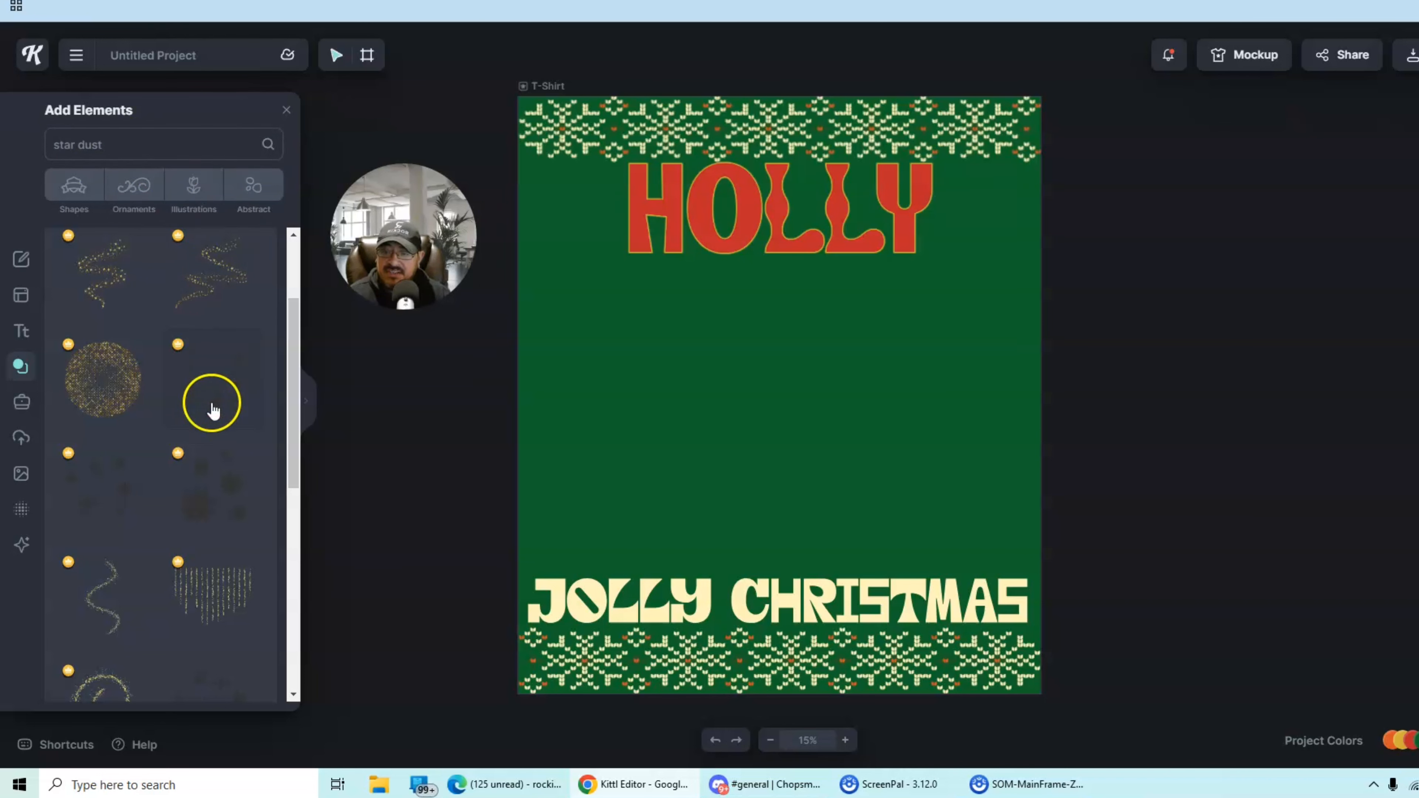
mouse_move(291, 383)
mouse_down()
mouse_move(288, 587)
mouse_move(277, 373)
mouse_up()
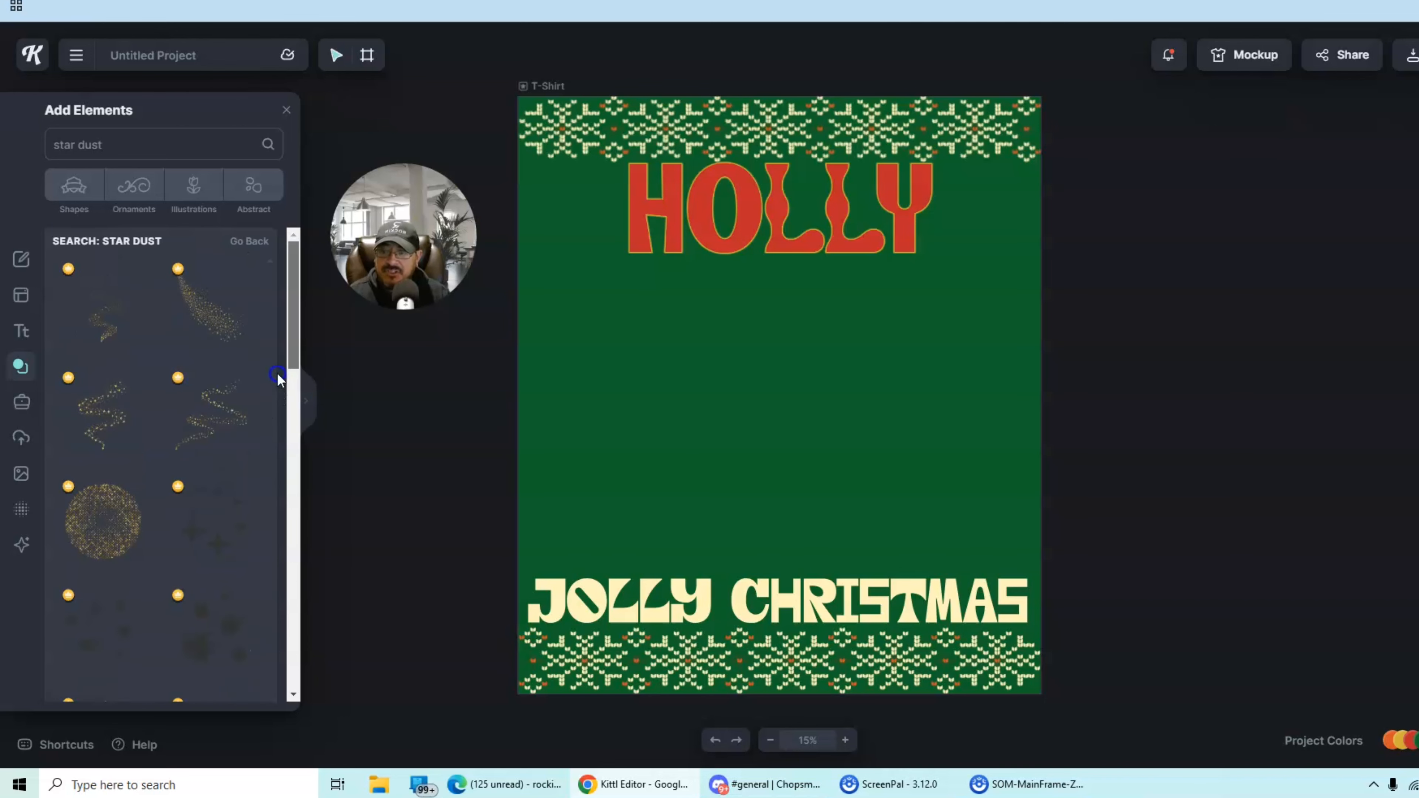
click(96, 537)
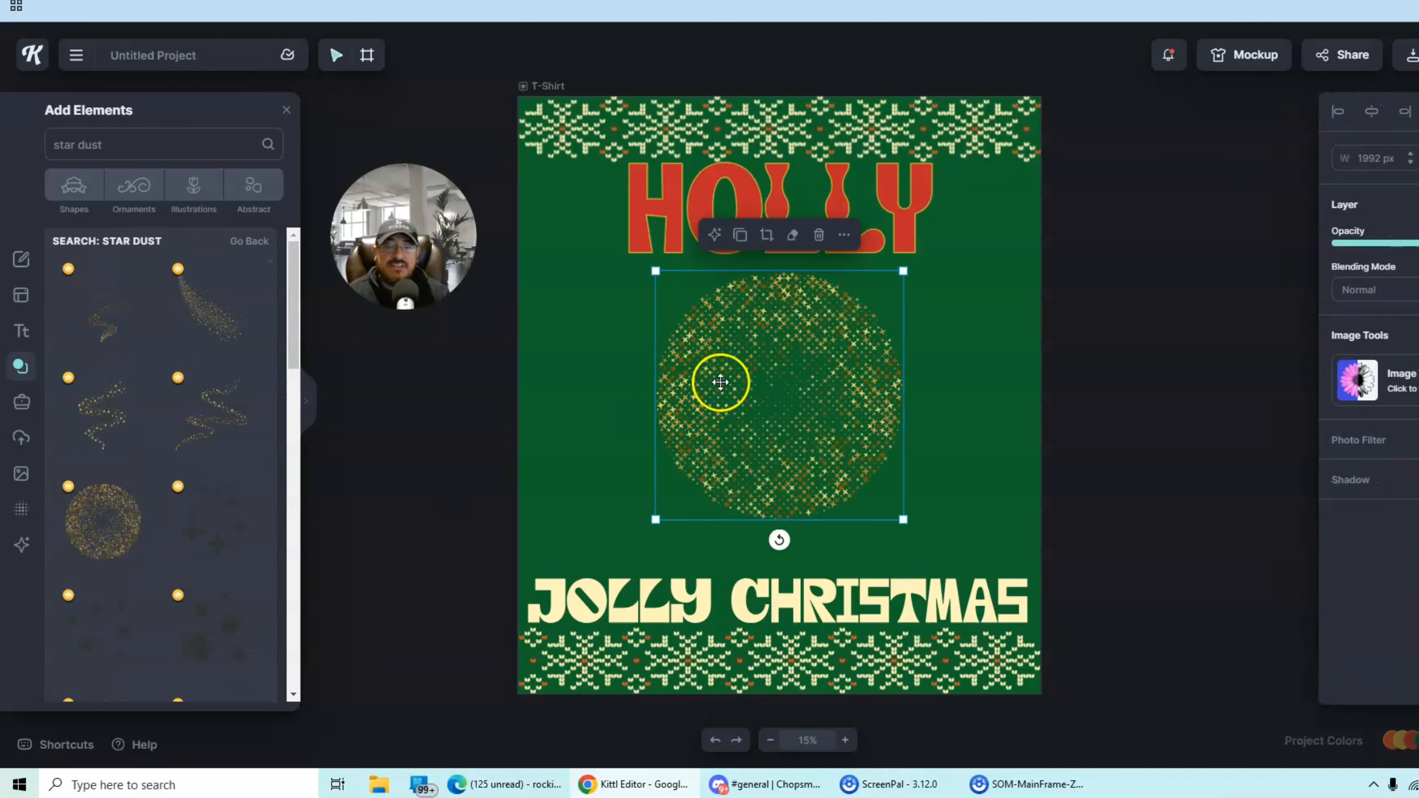
click(456, 332)
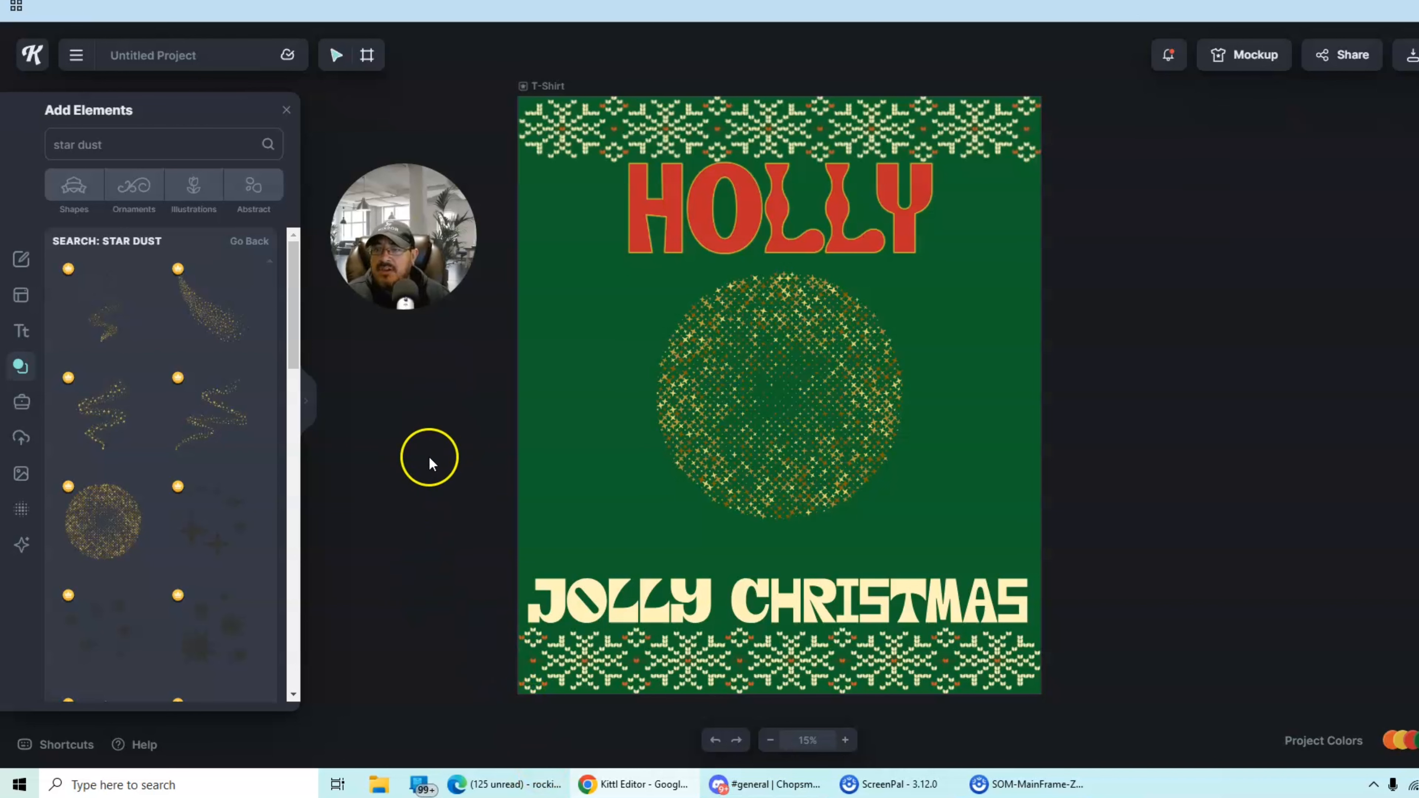
Search elements for christmas, add the knitted leaping reindeer, shrink it to about 733 px wide and place it above the end of JOLLY CHRISTMAS.
drag(152, 151, 1, 147)
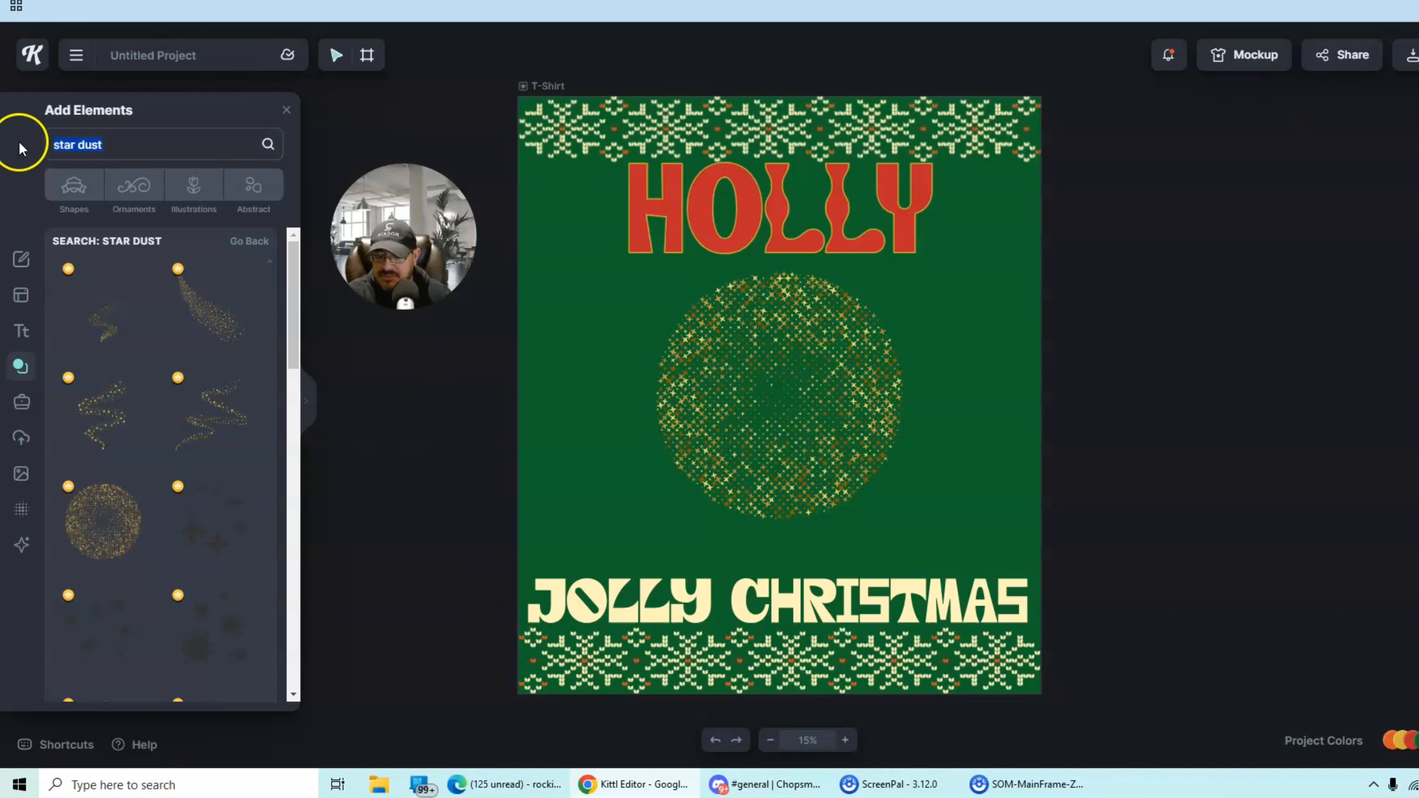
text(chr)
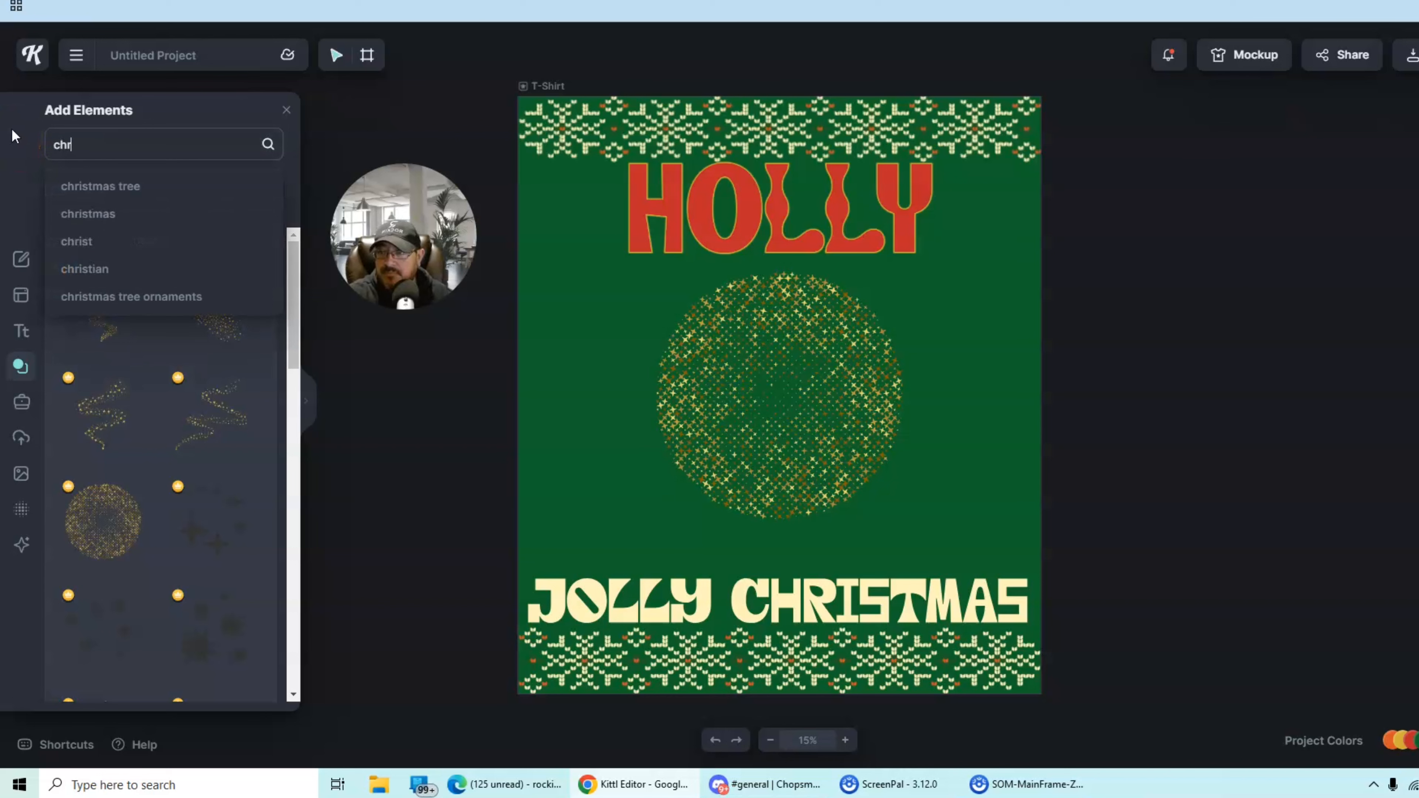
click(87, 216)
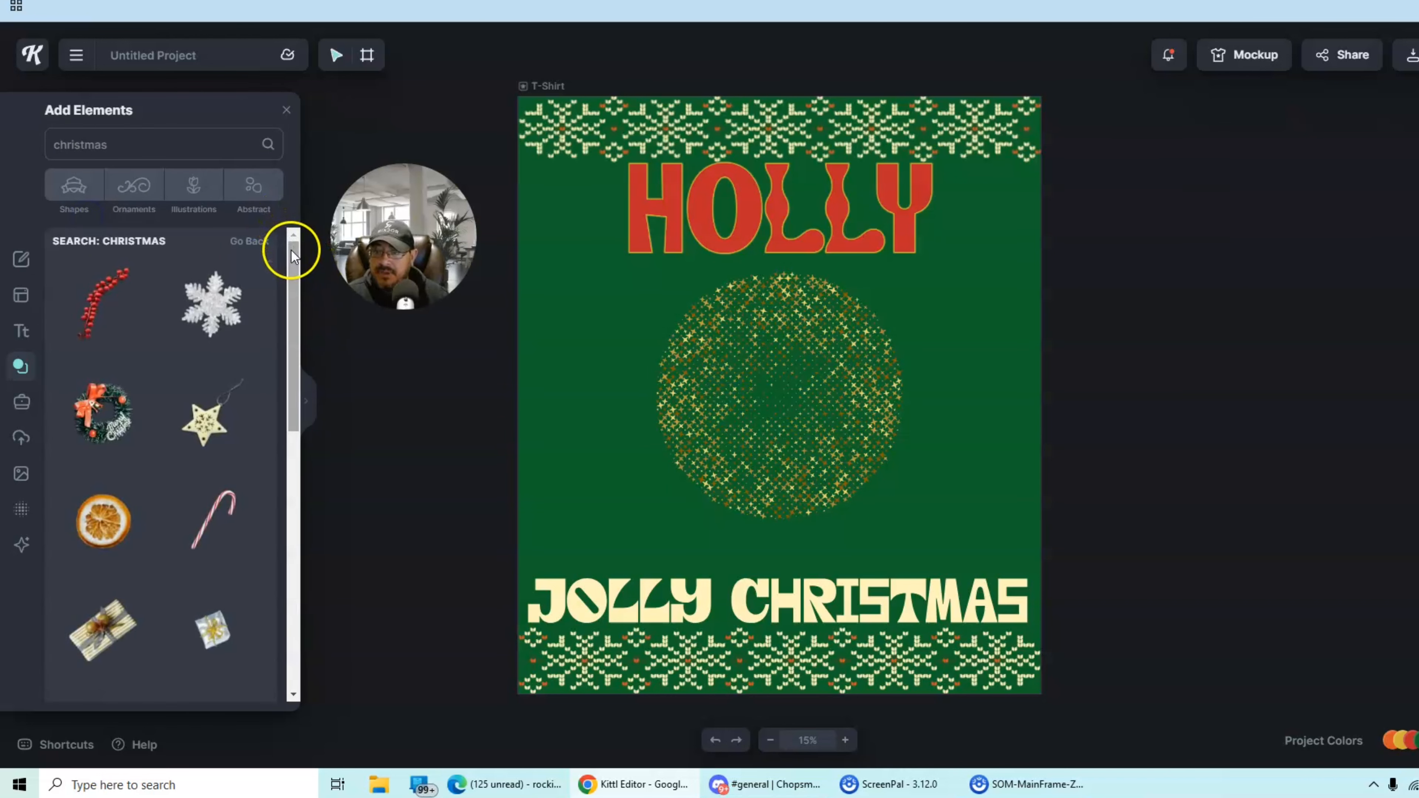
drag(292, 244, 291, 511)
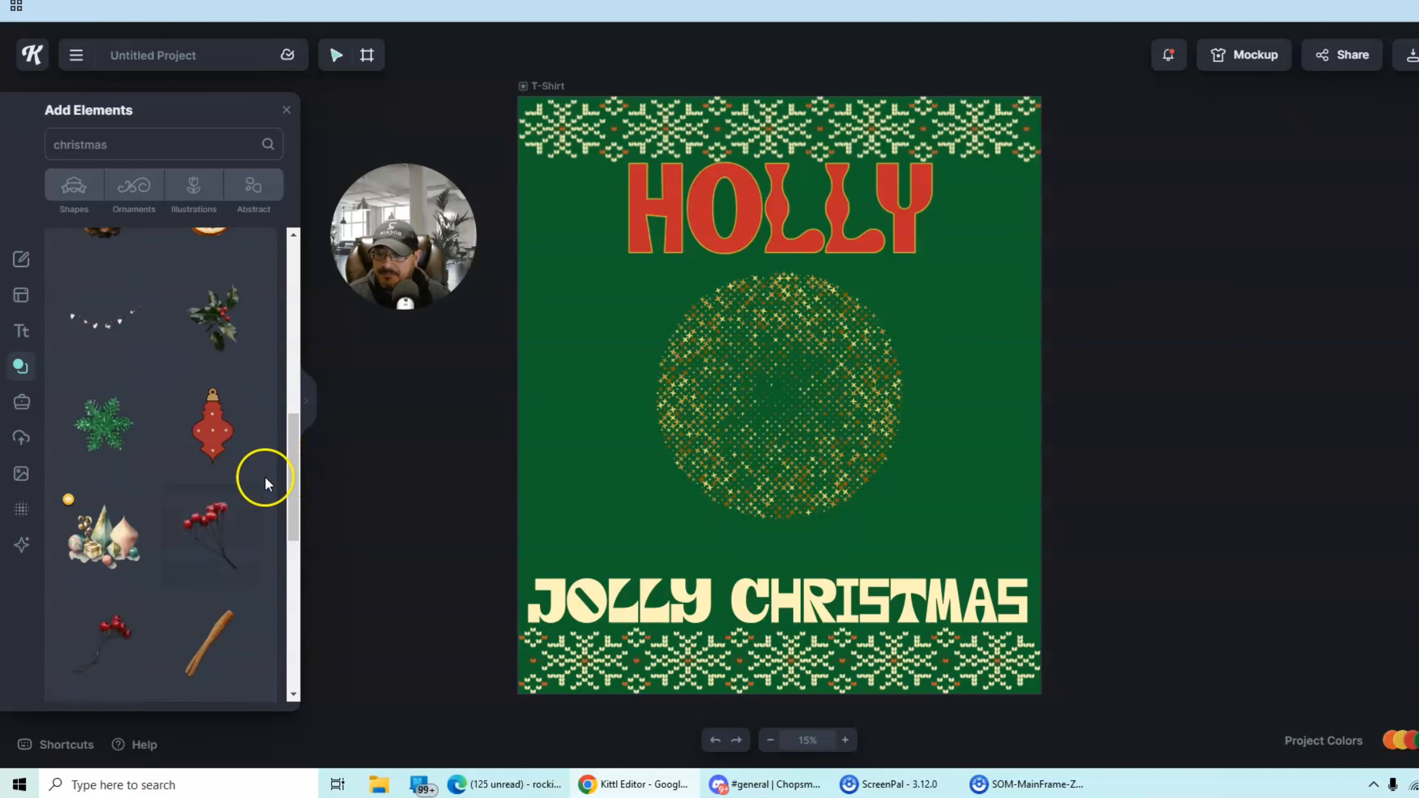
scroll(295, 368, down, 10)
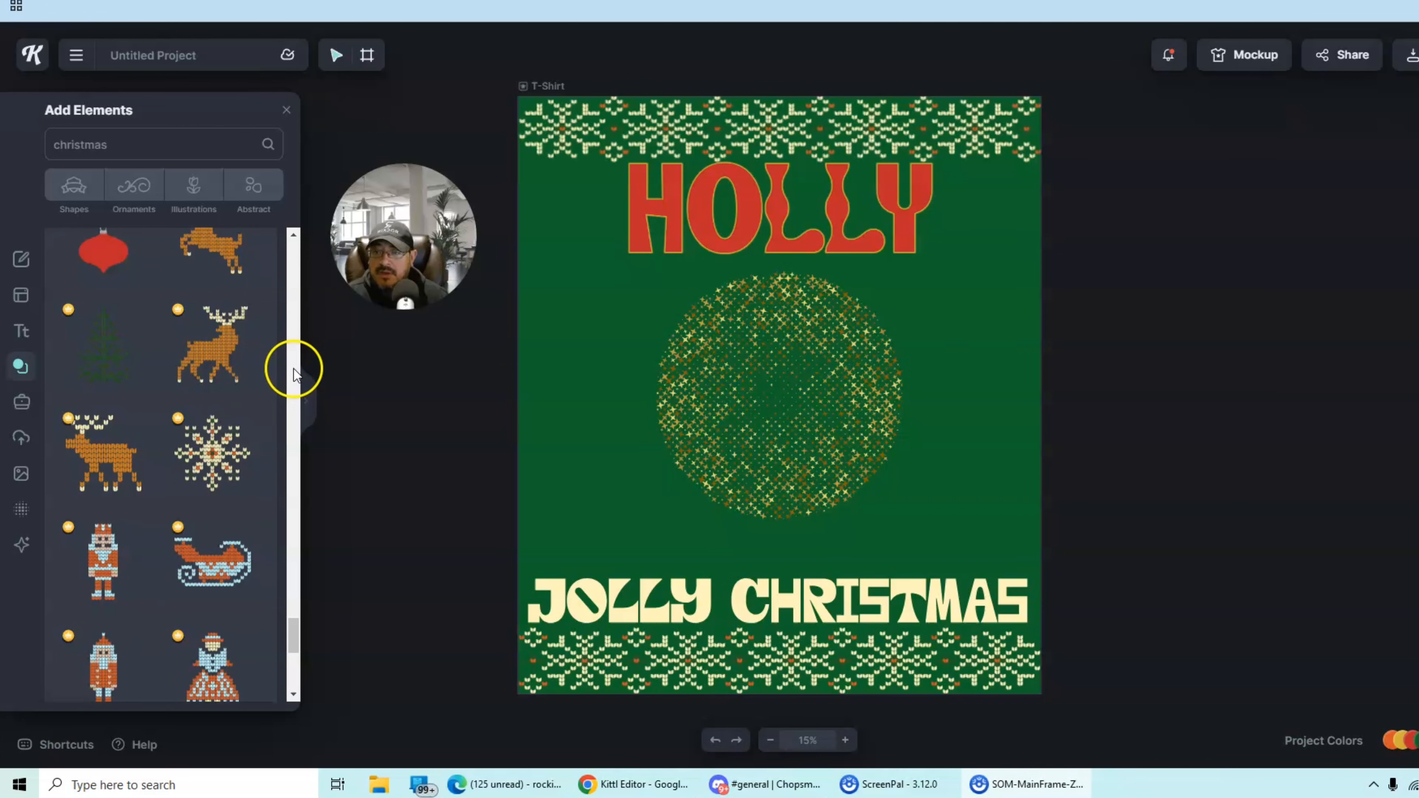
scroll(294, 373, up, 1)
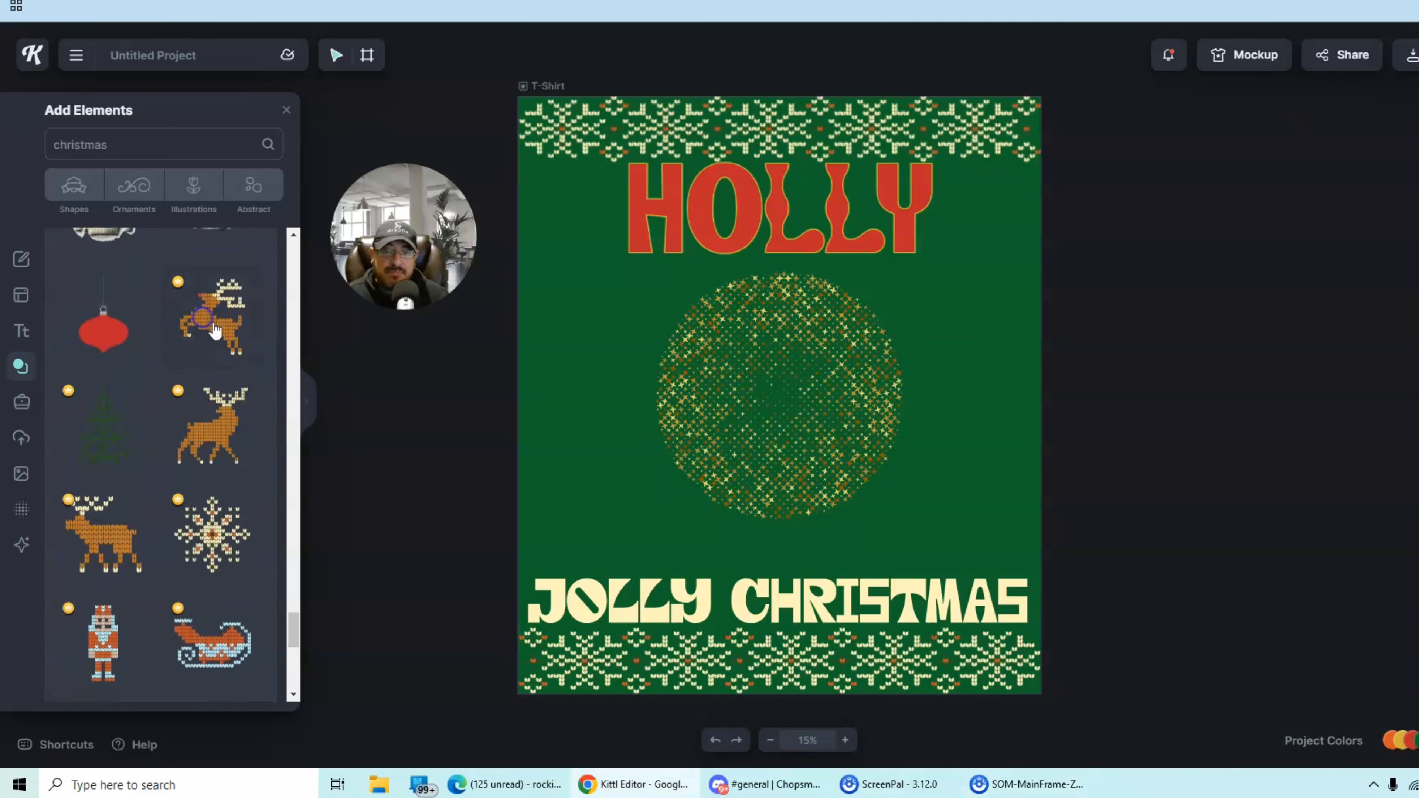
click(211, 313)
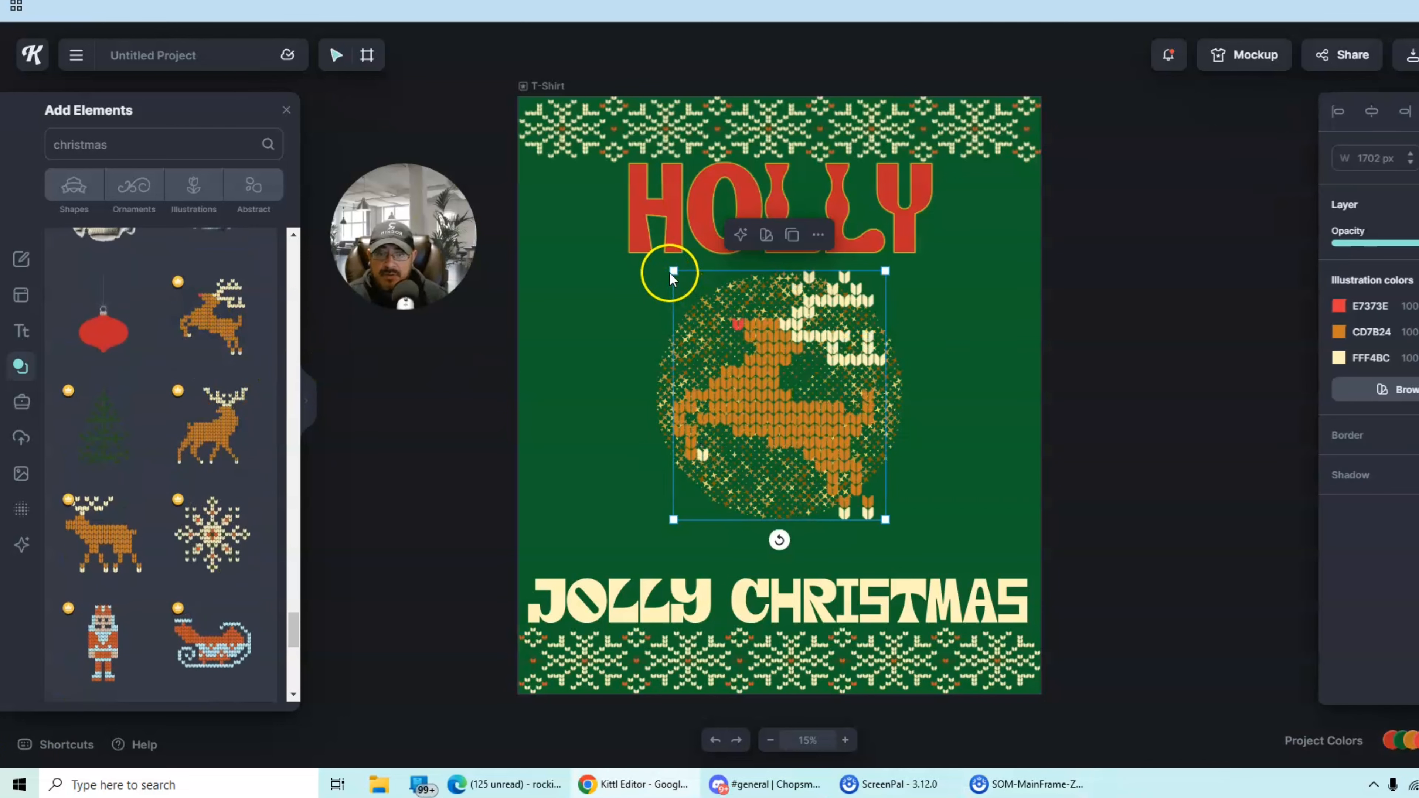
drag(674, 273, 794, 413)
drag(838, 477, 969, 518)
Add the knitted nutcracker with the crown and place it beside the Y of HOLLY at the artboard's right edge.
scroll(240, 492, down, 3)
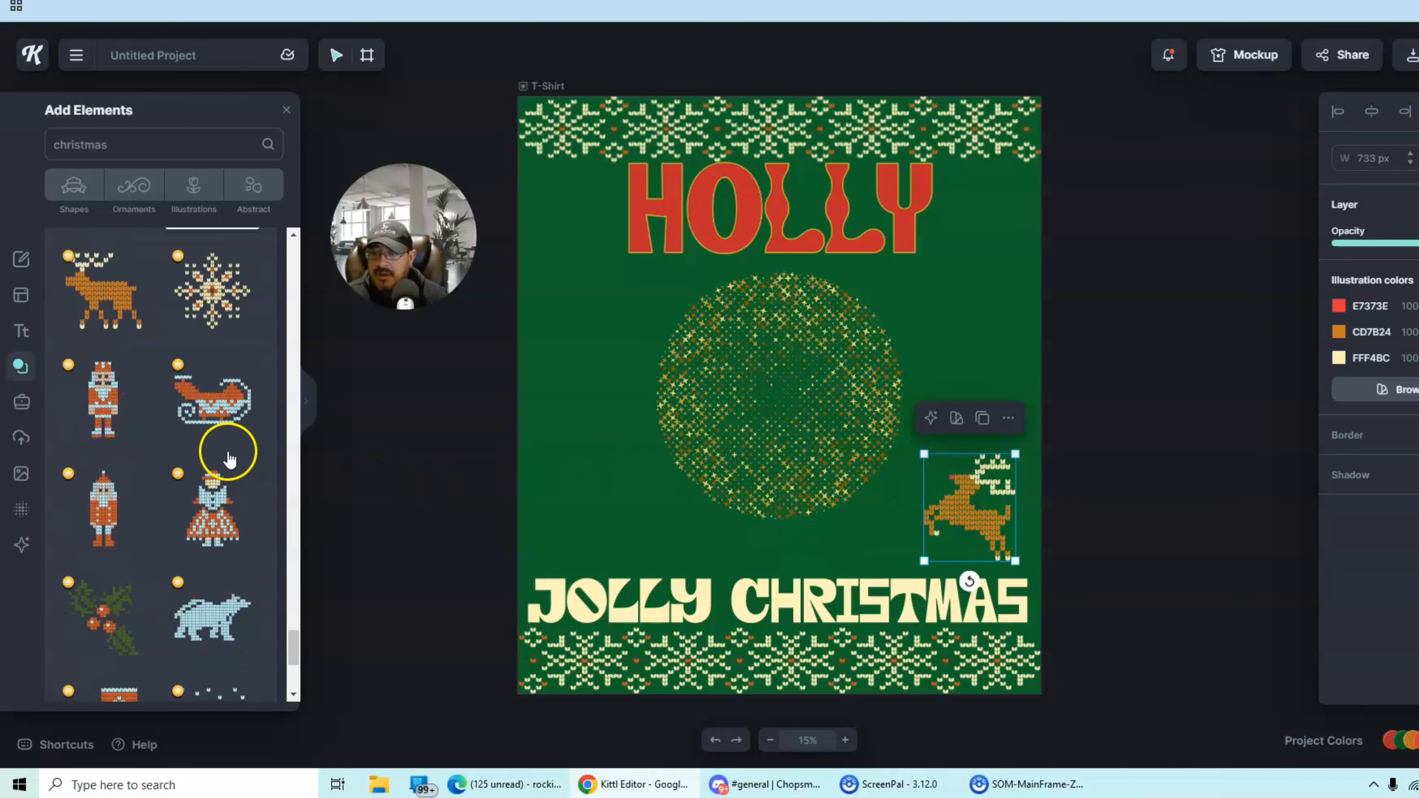
click(107, 396)
drag(775, 392, 996, 282)
Add the solid knitted sleigh, shrink it to about 374 px wide and place it near the artboard's left edge below HOLLY.
click(212, 400)
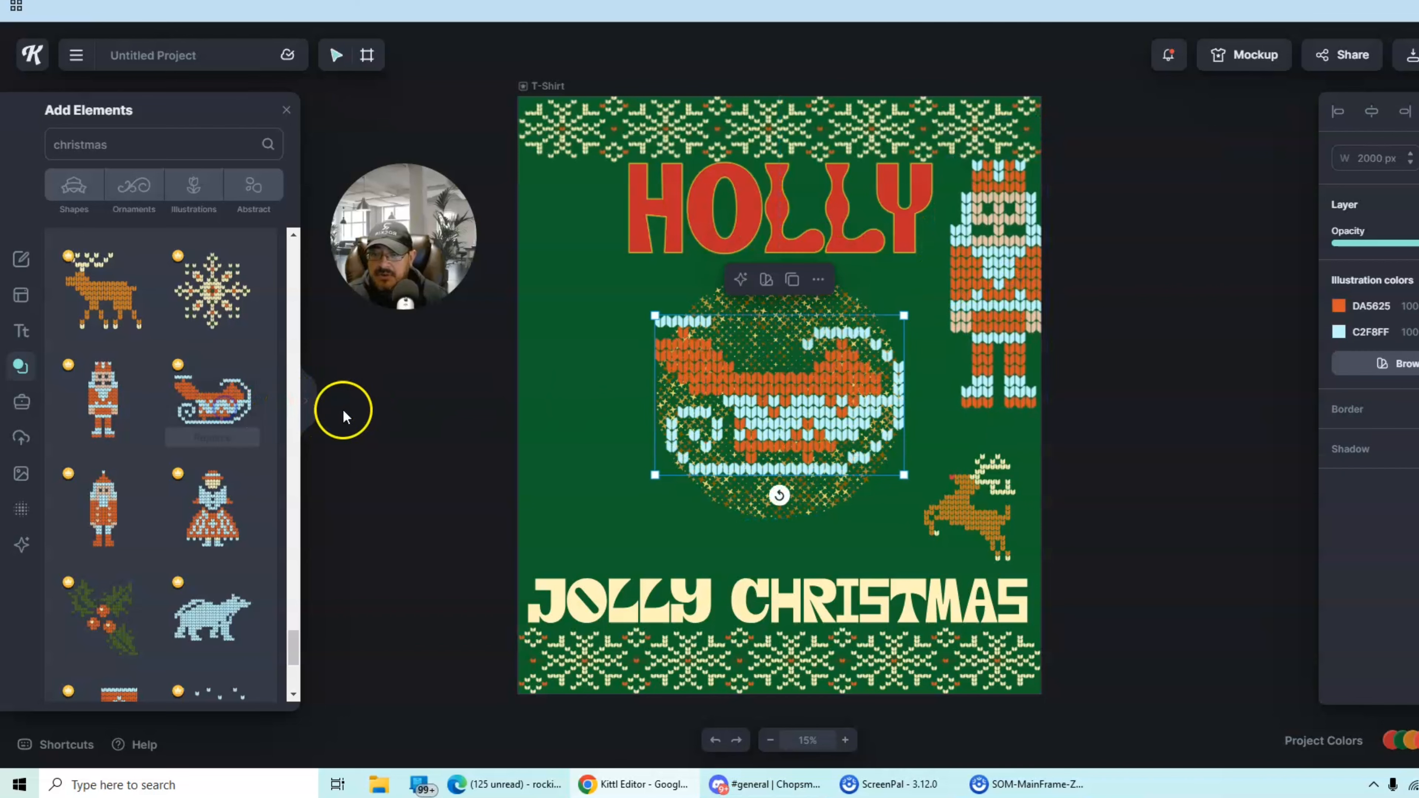
drag(793, 388, 623, 218)
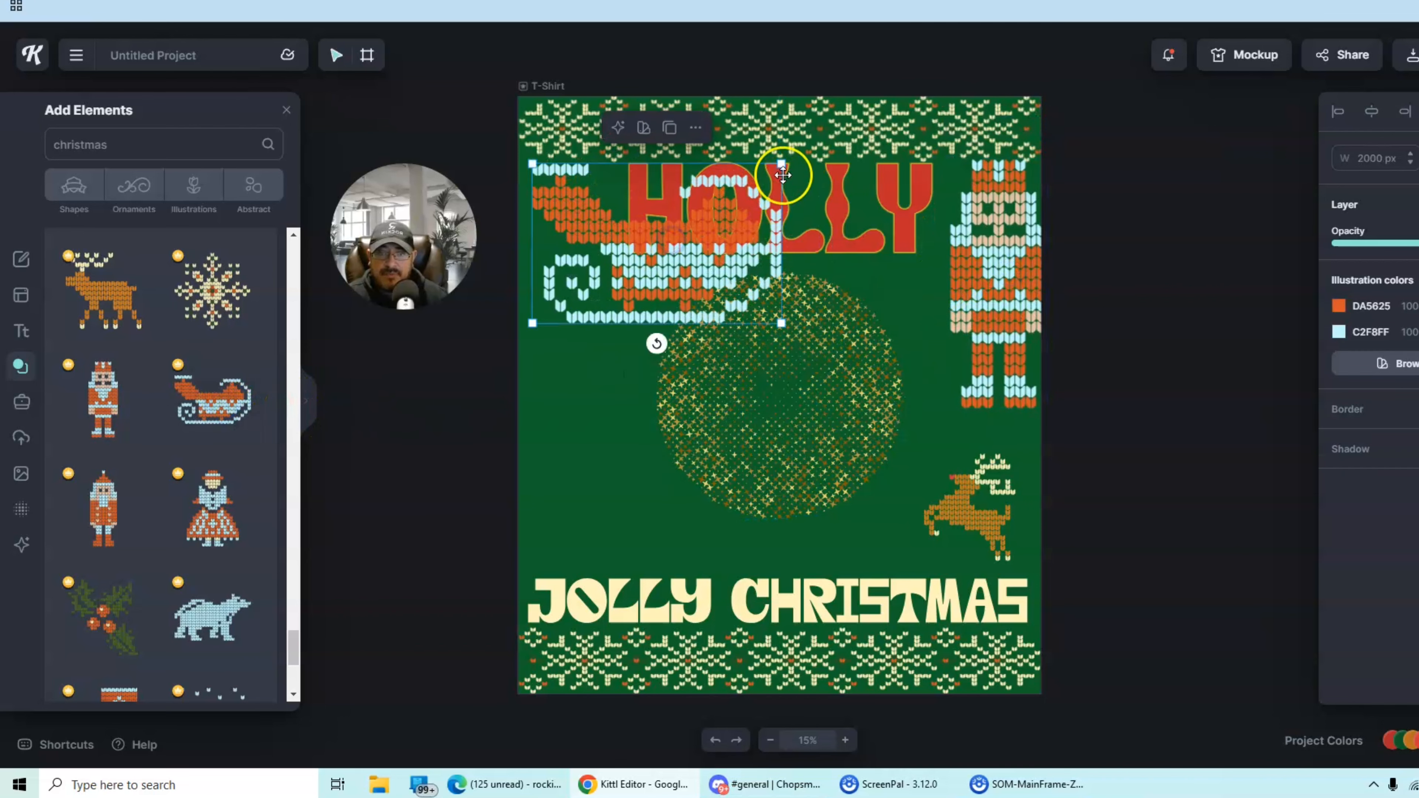
drag(773, 173, 581, 293)
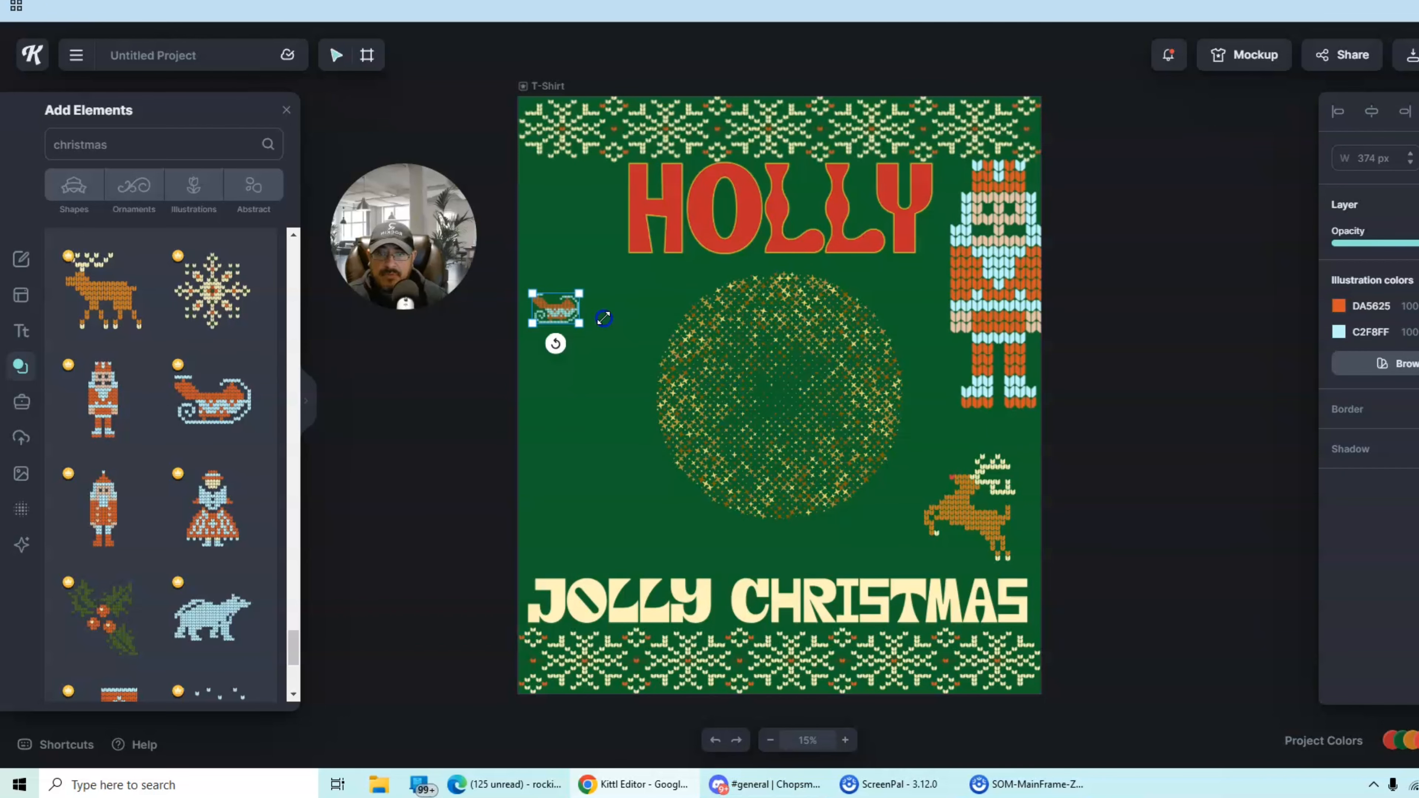
Add the knitted woman in a wide skirt, shrink her to about 532 px wide and place her beside the small sleigh.
click(208, 521)
drag(863, 272, 760, 420)
drag(725, 483, 587, 322)
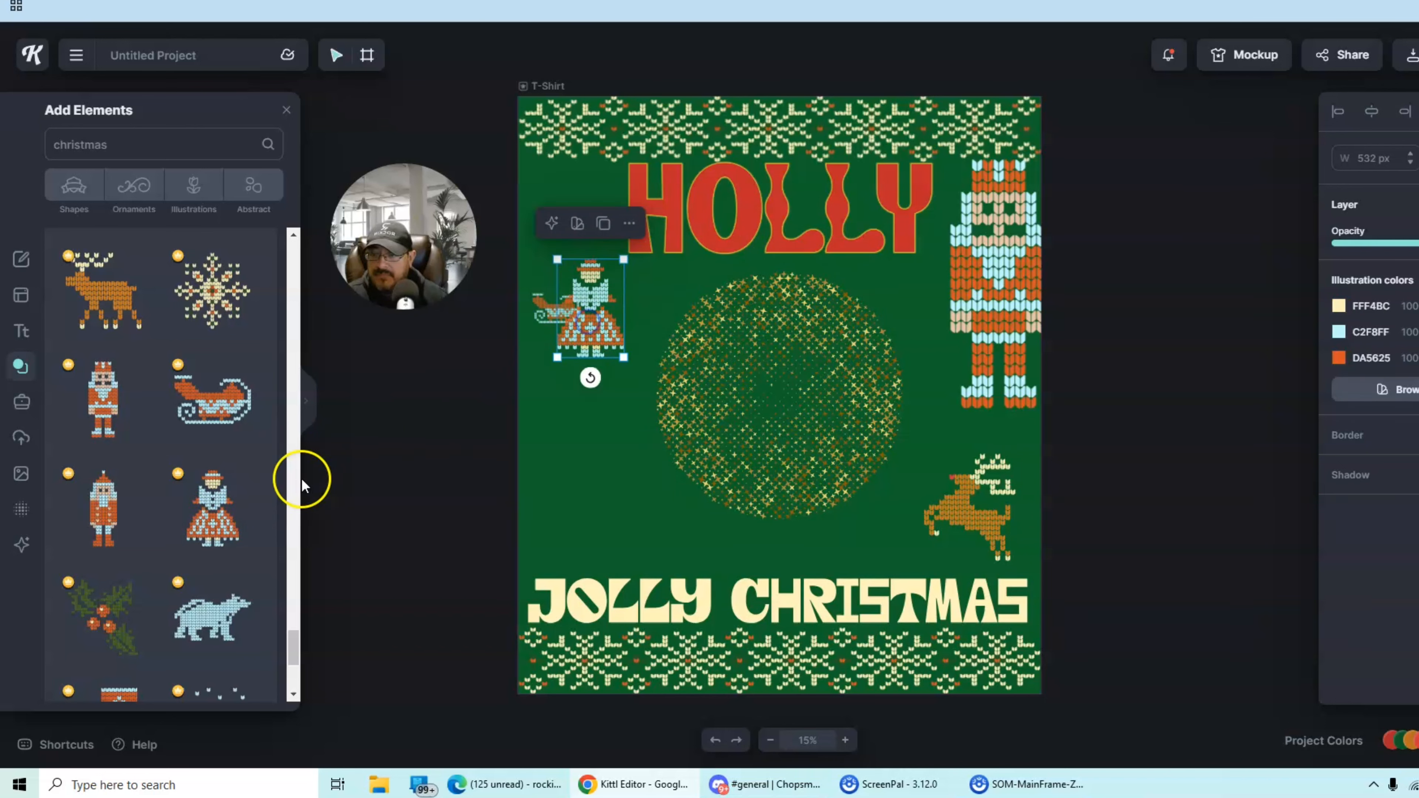
Add the knitted Christmas tree with falling snow, shrink it to about 612 px wide and place it below the sleigh.
scroll(206, 447, down, 5)
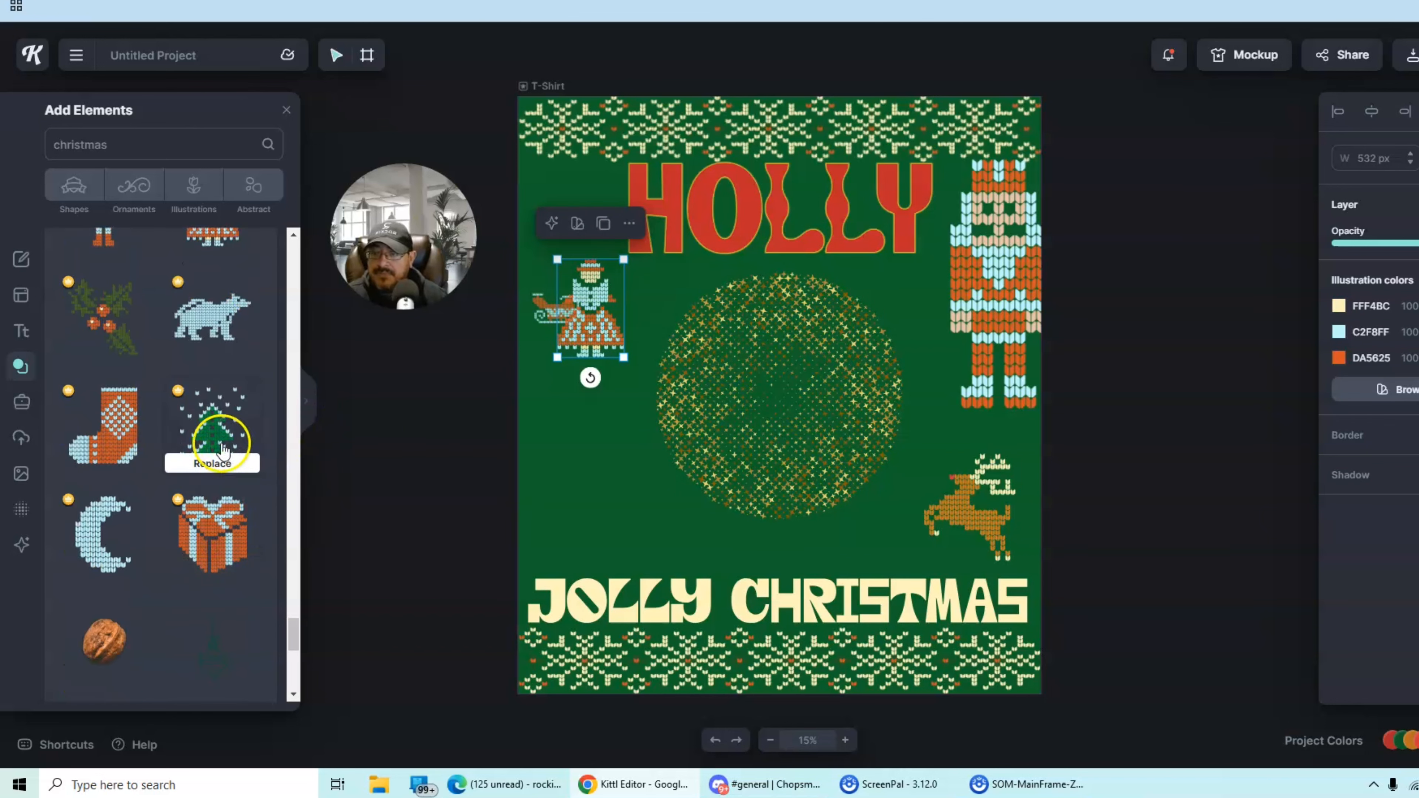
click(212, 434)
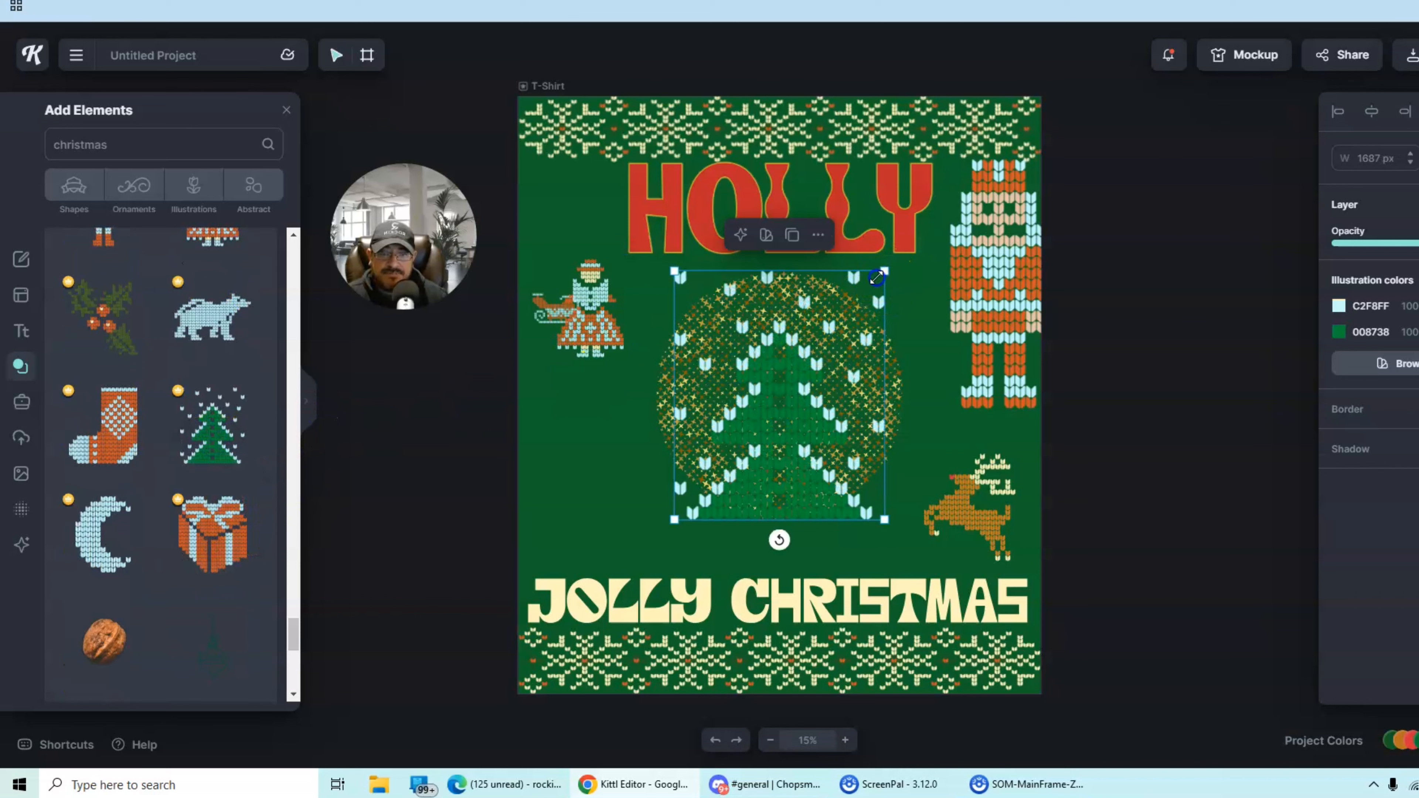
drag(876, 277, 744, 436)
drag(723, 491, 581, 435)
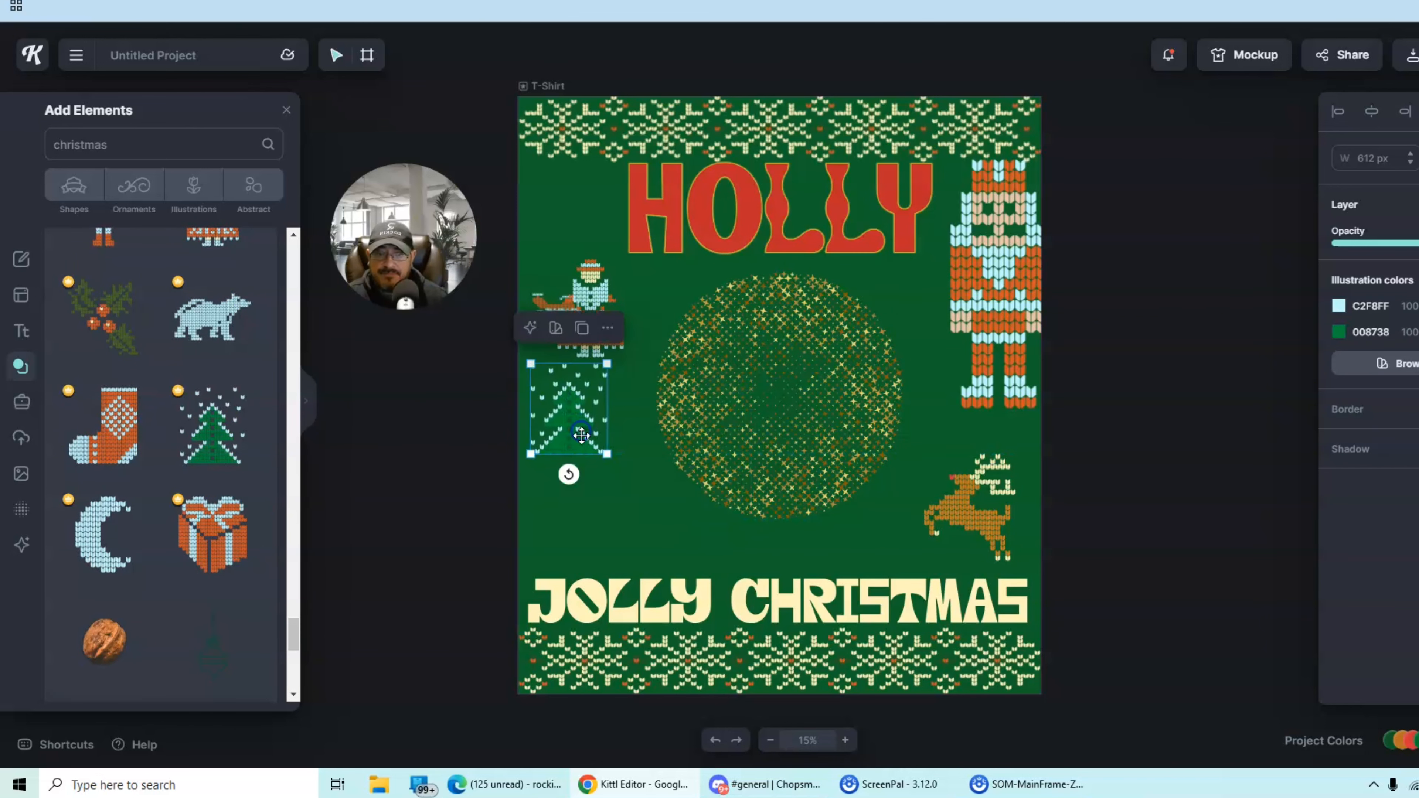
Add the knitted gift box about 588 px wide below the tree, and move the knitted woman to the gift's right side.
click(244, 541)
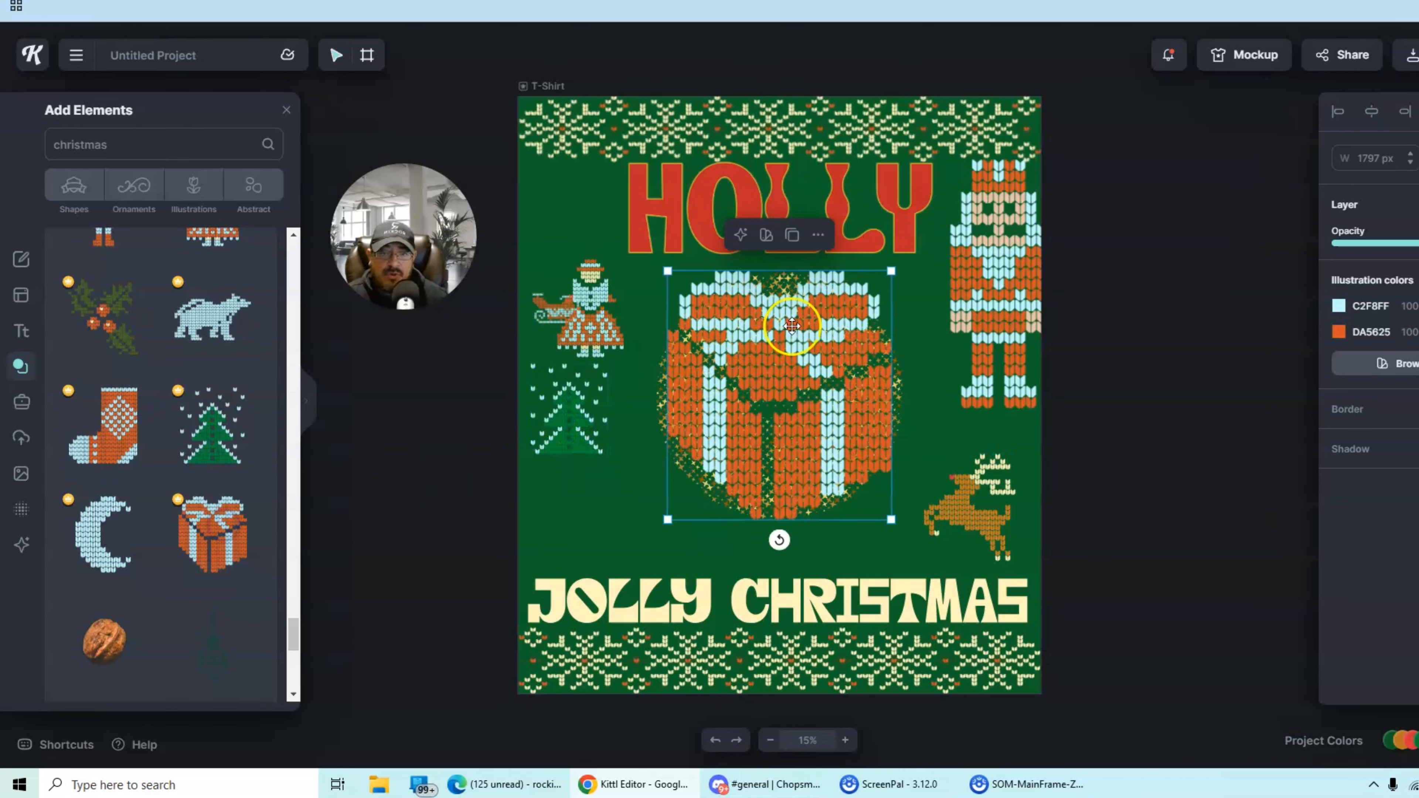
drag(891, 277, 554, 507)
scroll(222, 383, down, 5)
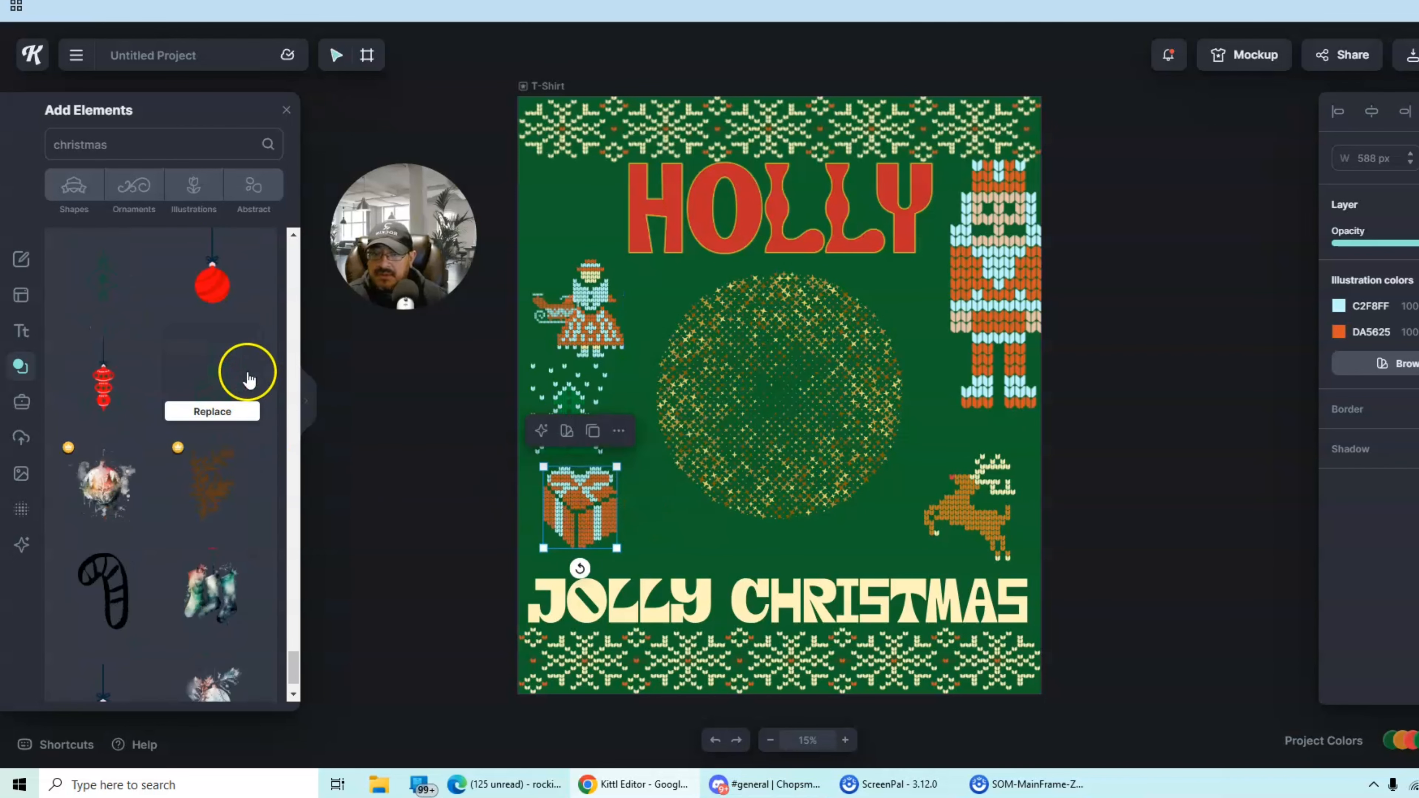
drag(567, 322, 668, 515)
Try the full-figure knitted Santa, remove it, and add the knitted Santa face at the center over the gold glitter circle instead.
scroll(185, 422, down, 1)
scroll(184, 425, down, 6)
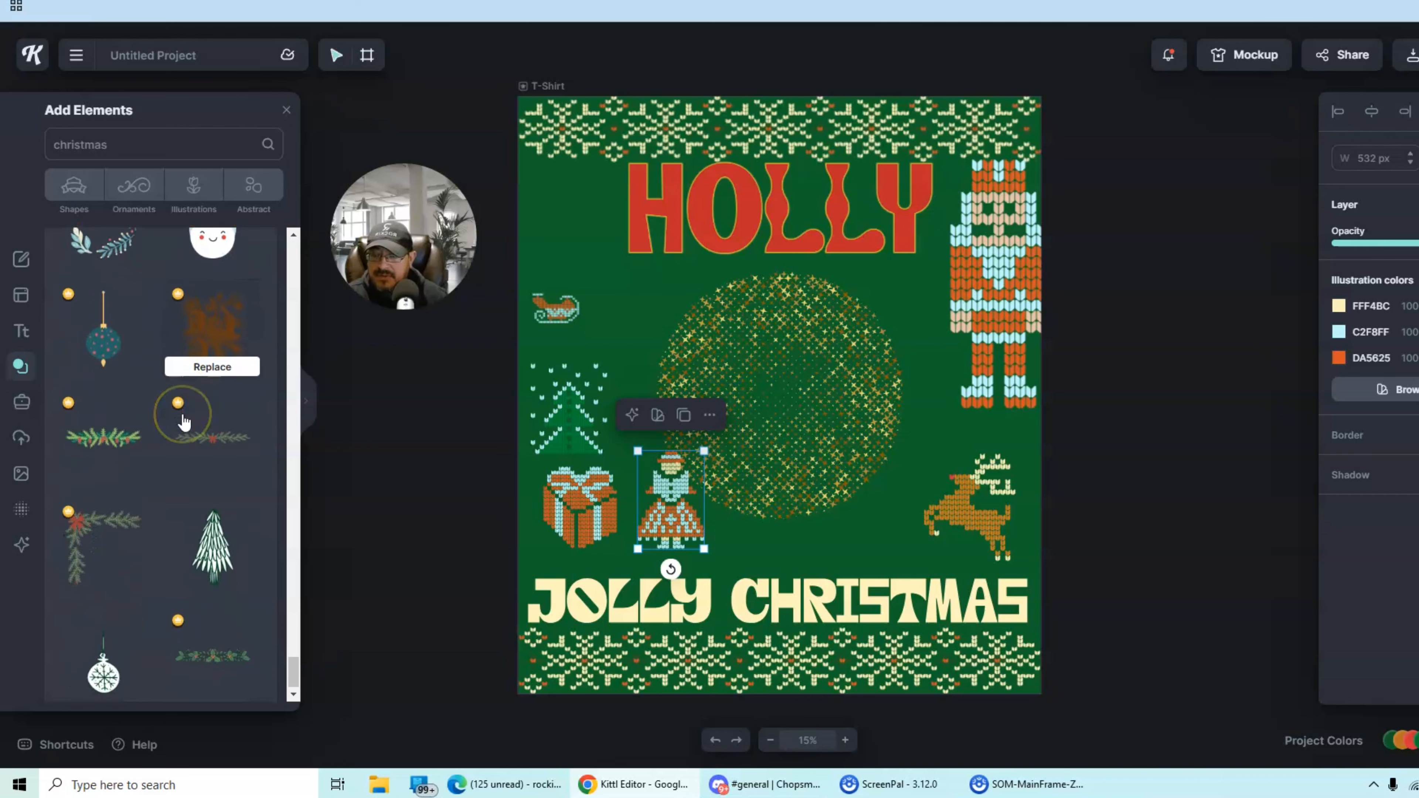
scroll(185, 431, down, 8)
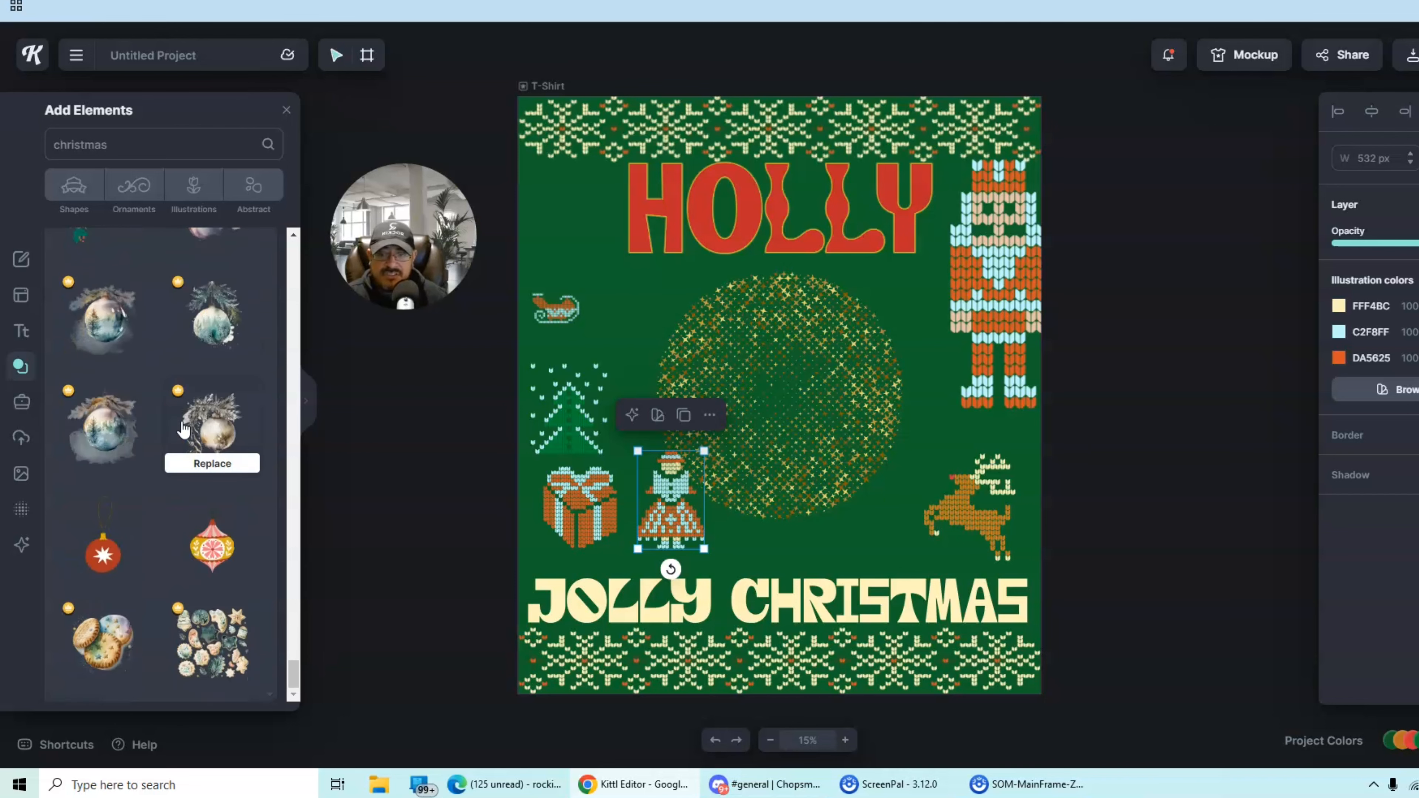
click(189, 439)
scroll(190, 439, down, 10)
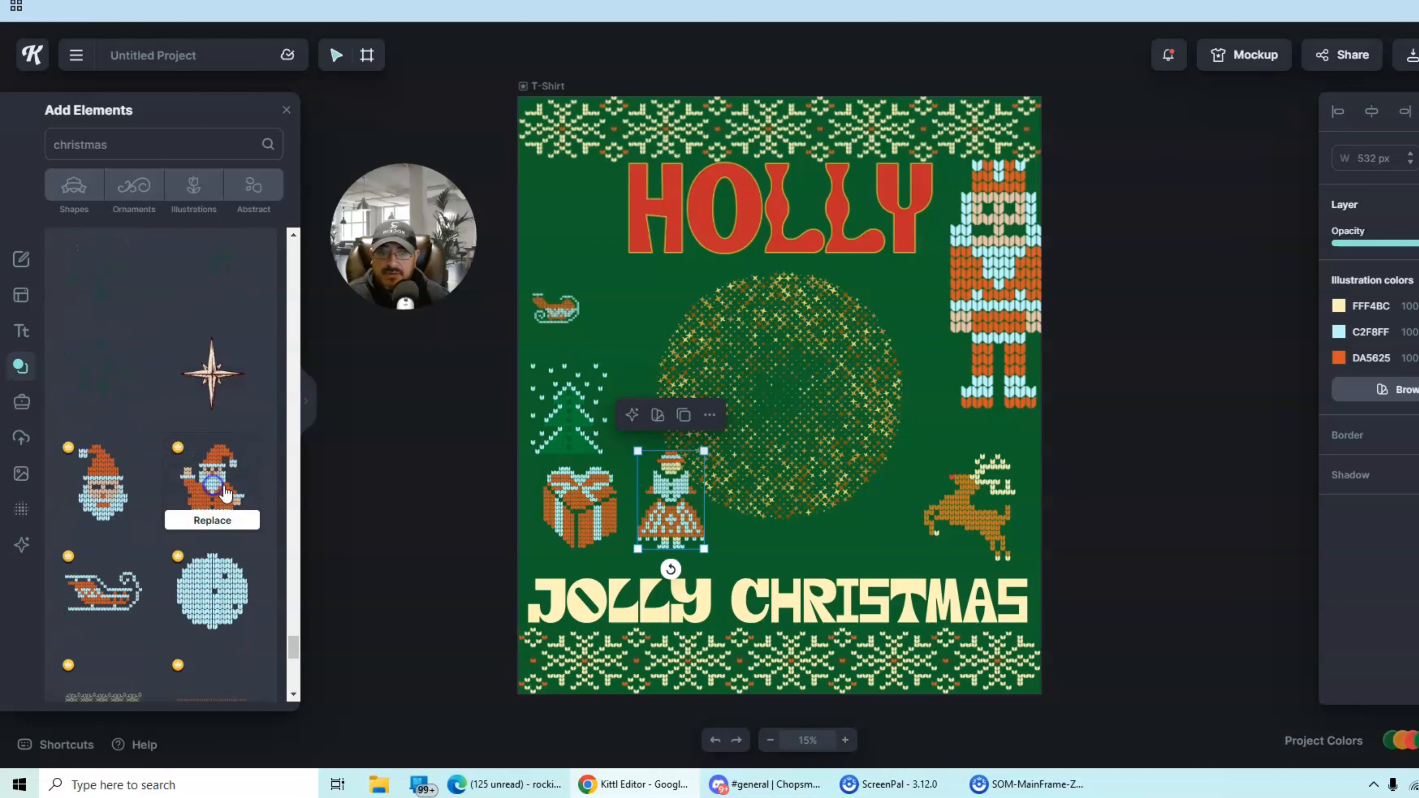
click(222, 489)
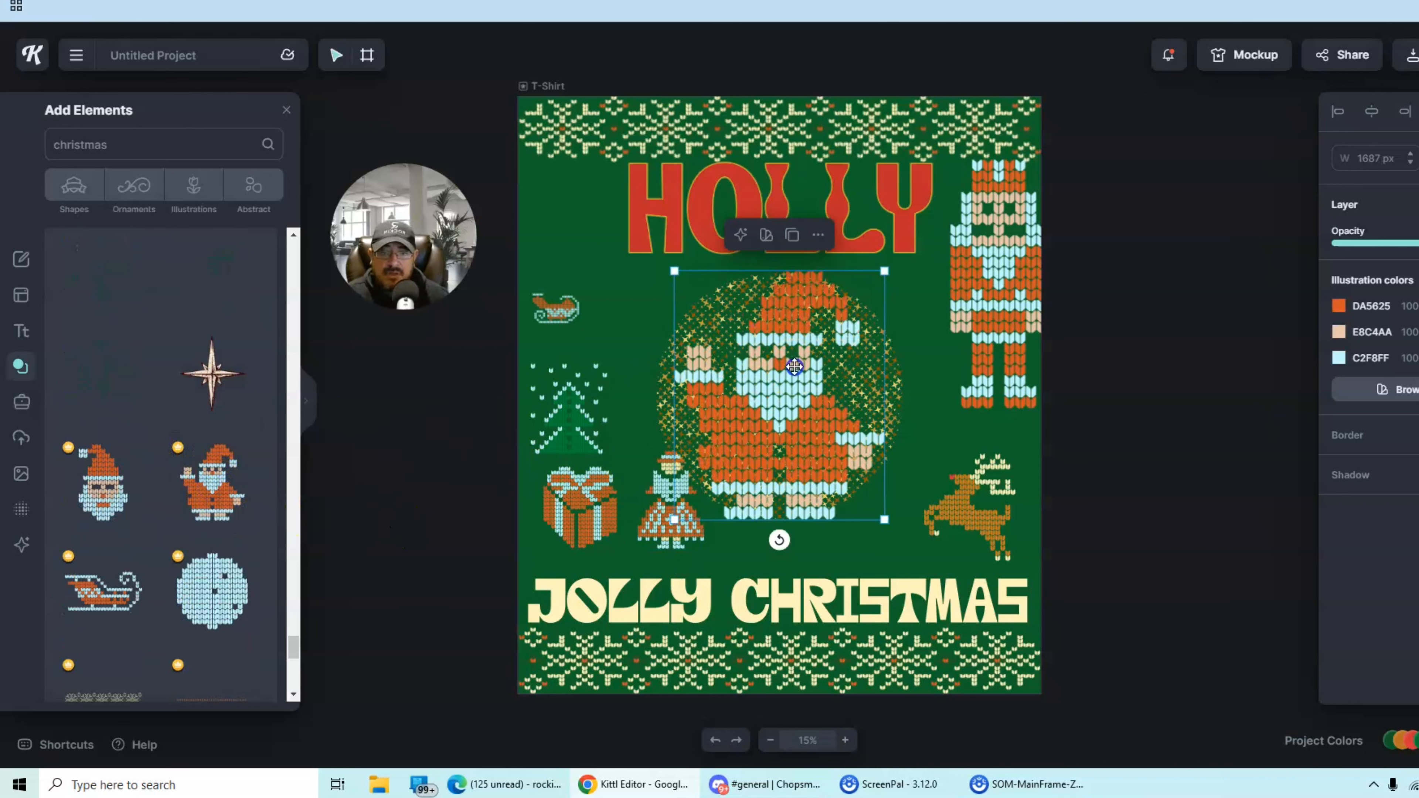
key(Delete)
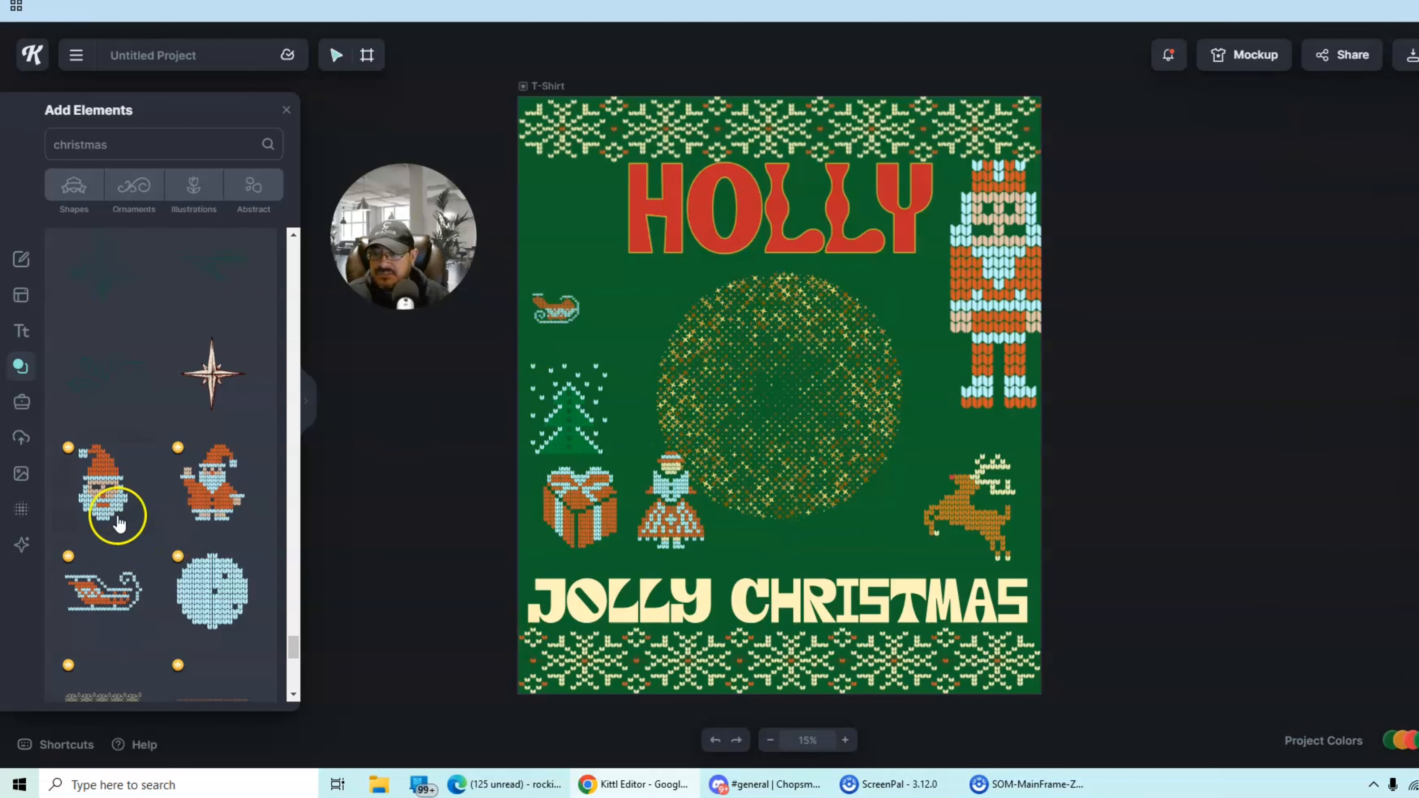
click(117, 495)
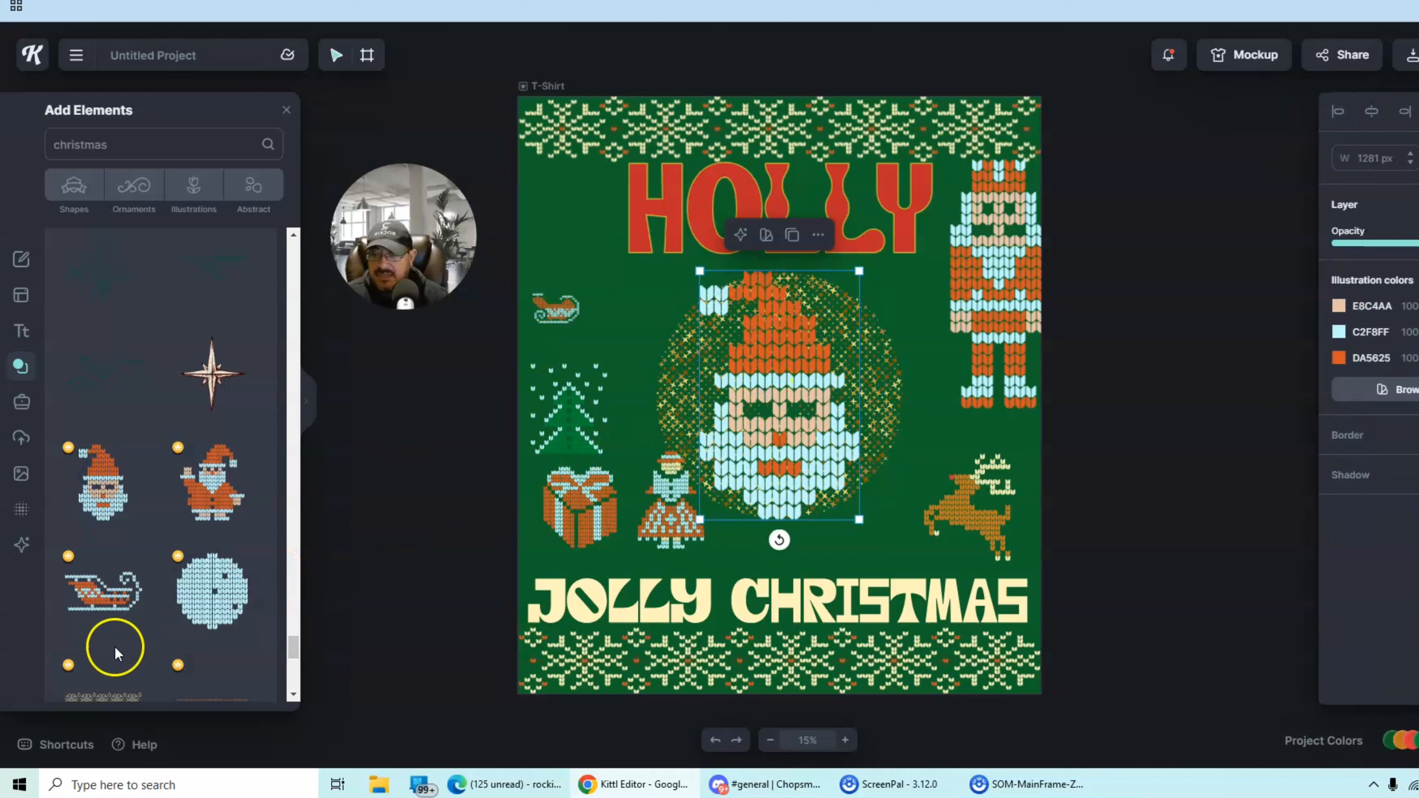
Add the outlined knitted sleigh about 577 px wide, delete the smaller solid sleigh and put the new one in its place above the tree.
click(96, 625)
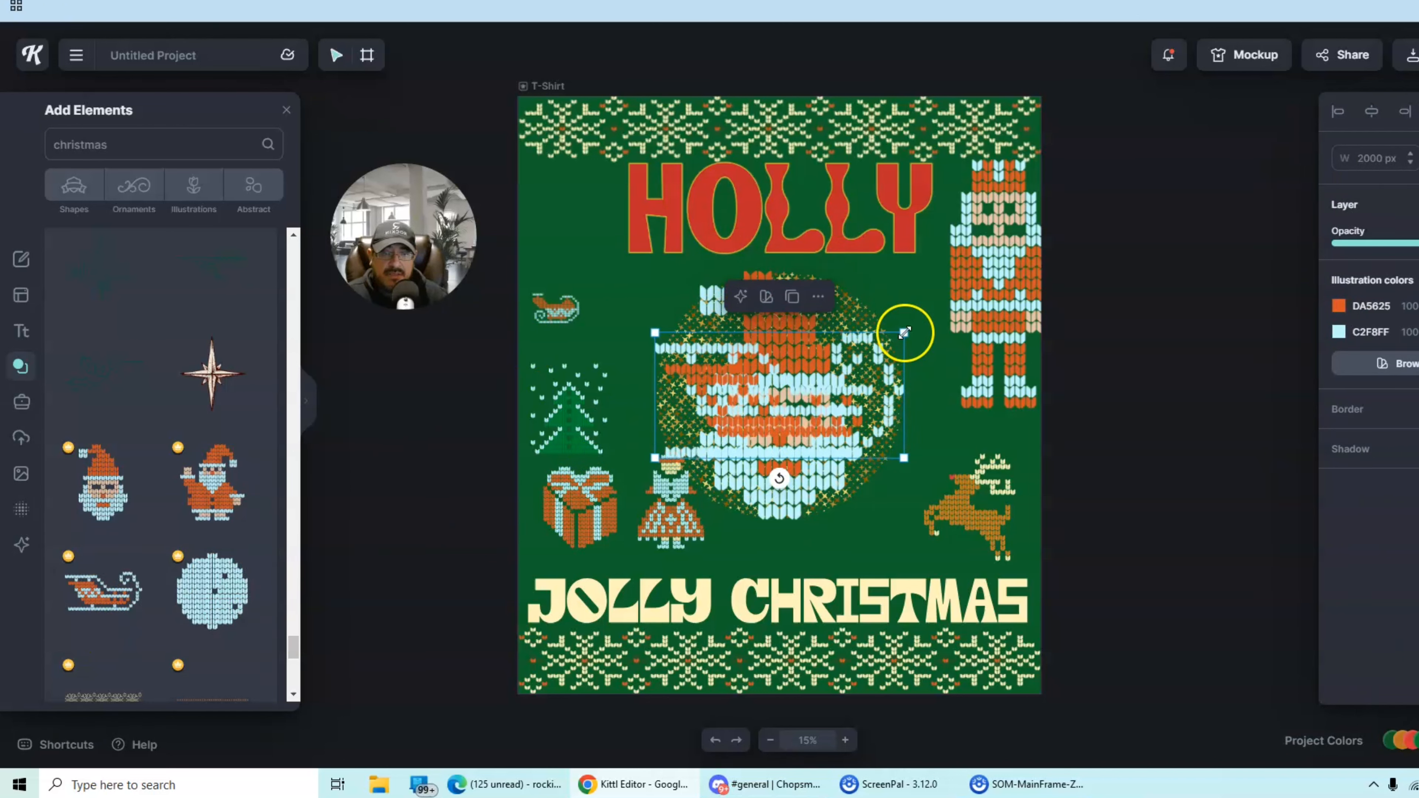
drag(905, 333, 638, 298)
click(570, 312)
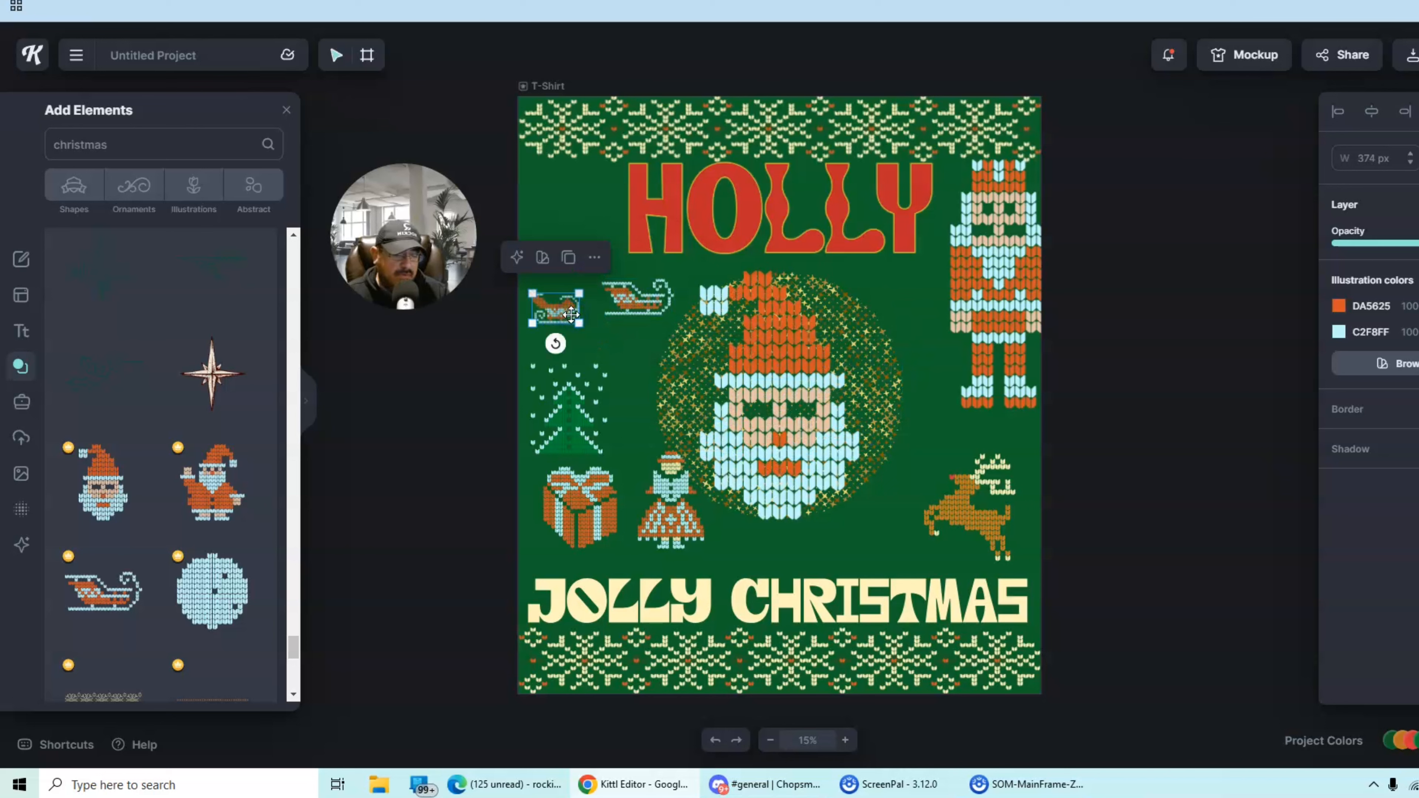
key(Delete)
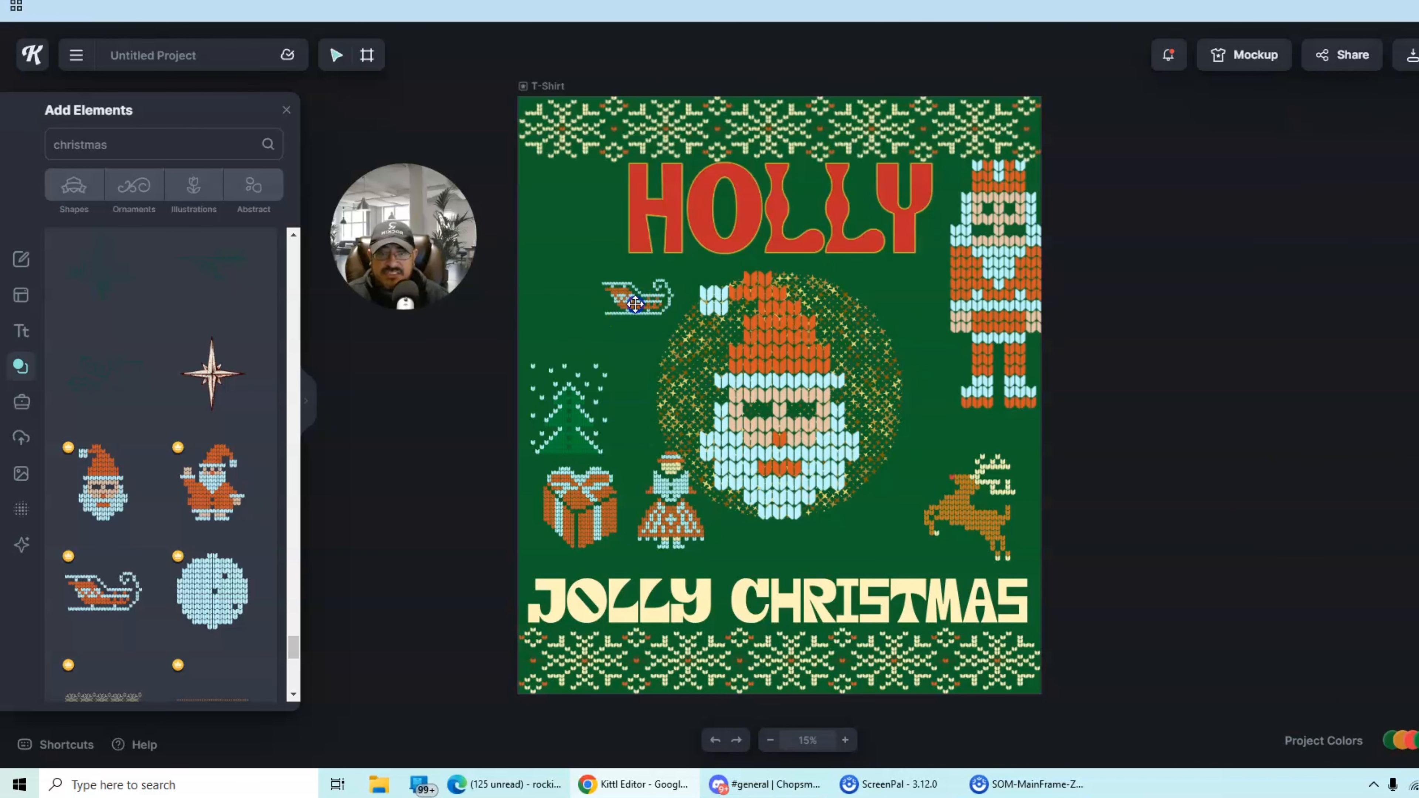
drag(635, 303, 569, 313)
Add two knitted holly sprigs from the christmas elements and place them at the upper-left and upper-right corners of the design.
scroll(212, 441, down, 2)
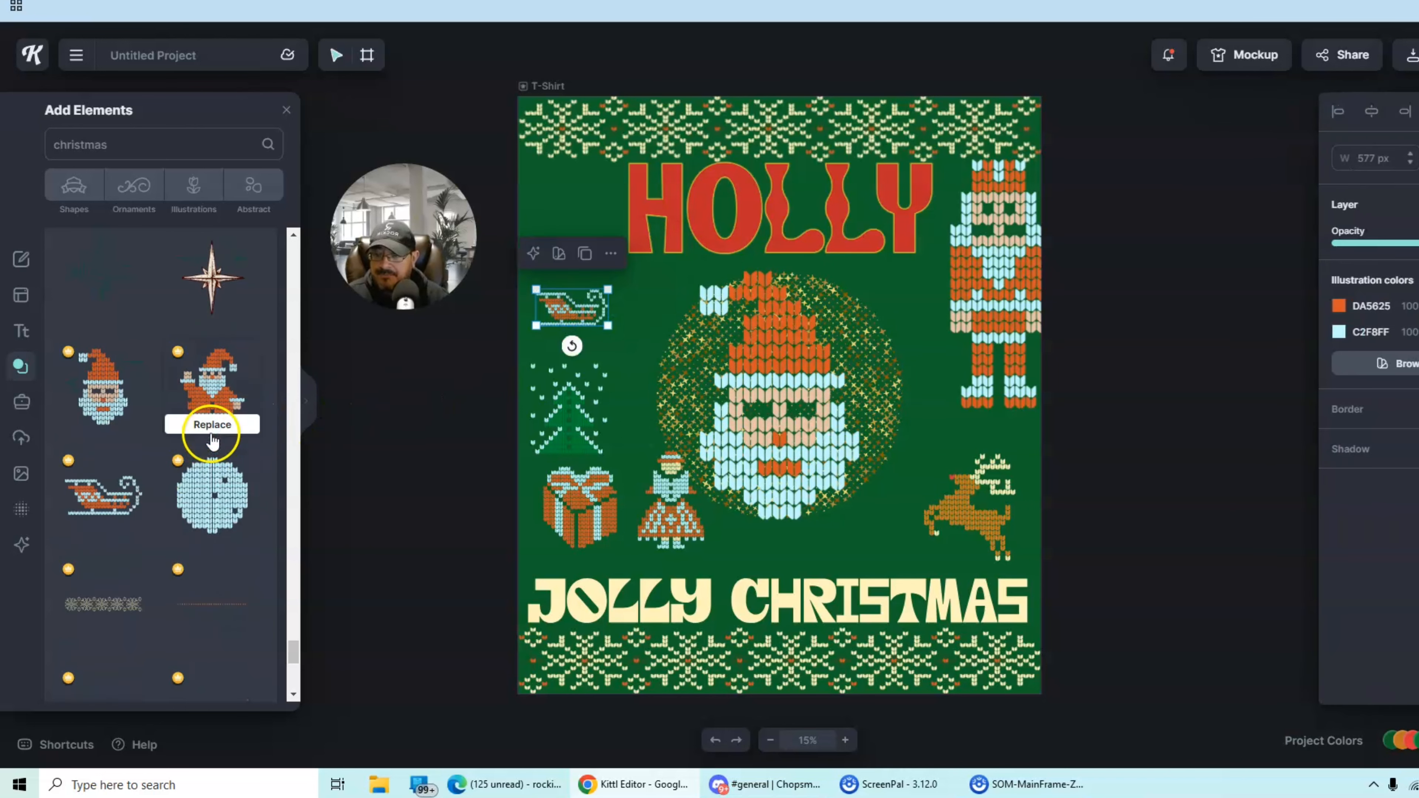
scroll(212, 441, down, 2)
scroll(210, 446, down, 3)
scroll(201, 464, up, 10)
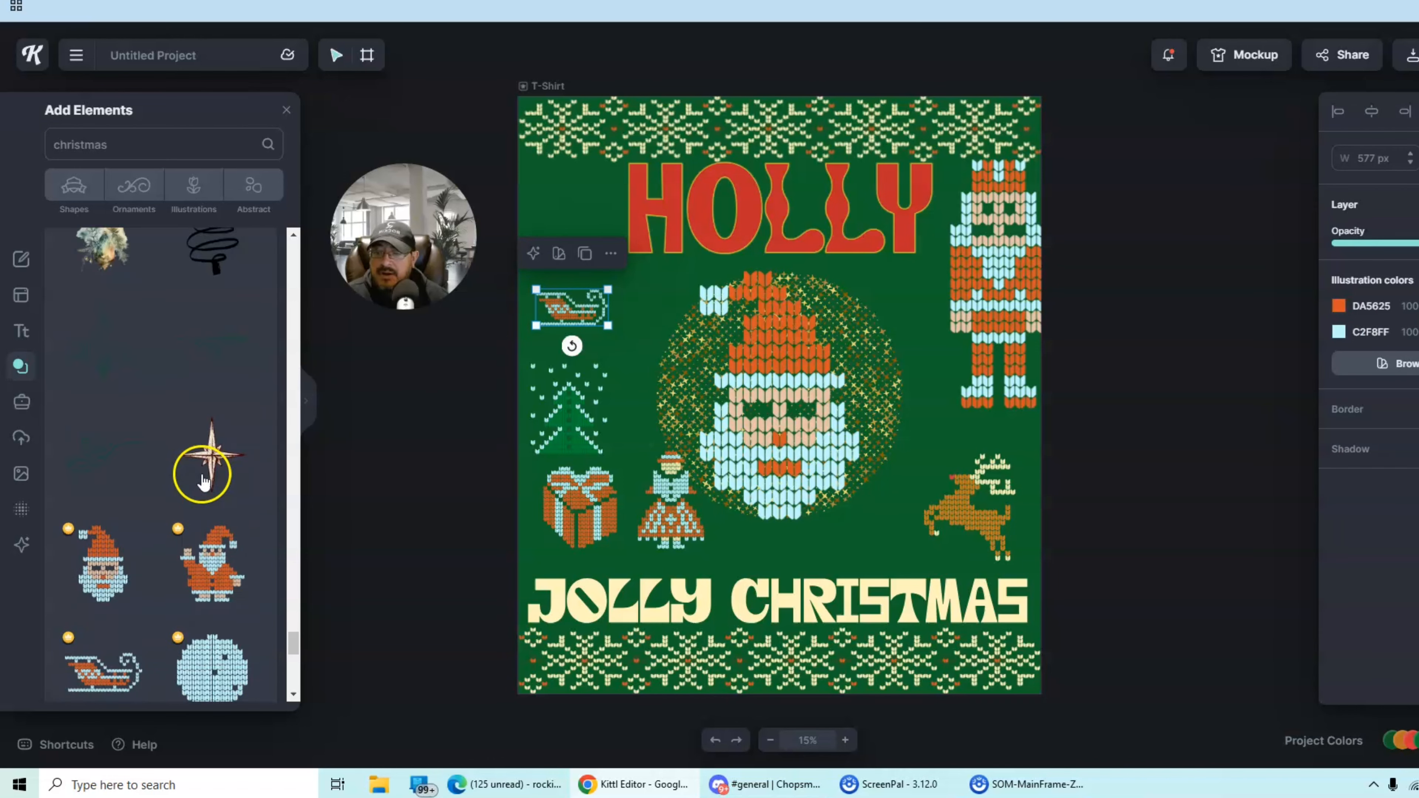
scroll(193, 479, up, 8)
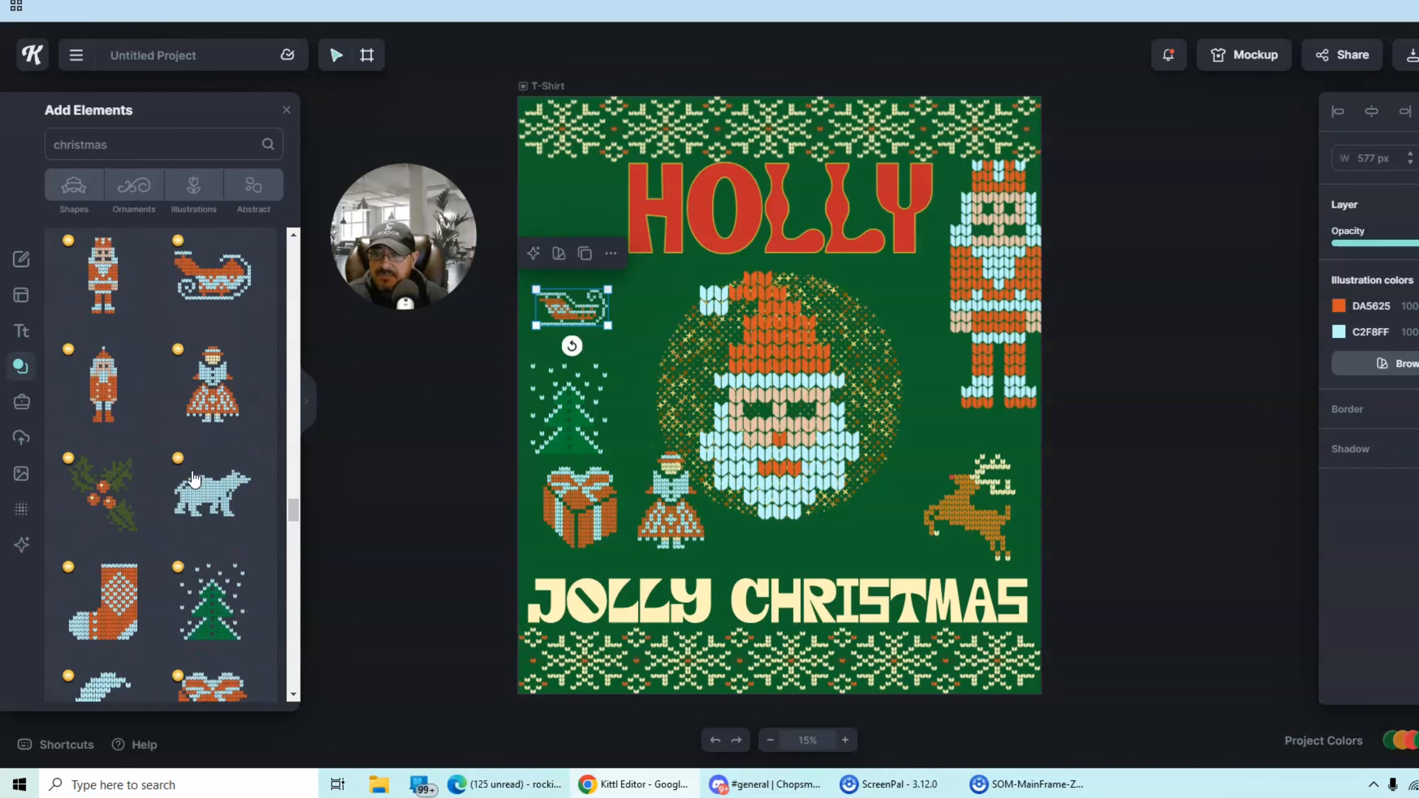
scroll(193, 478, down, 5)
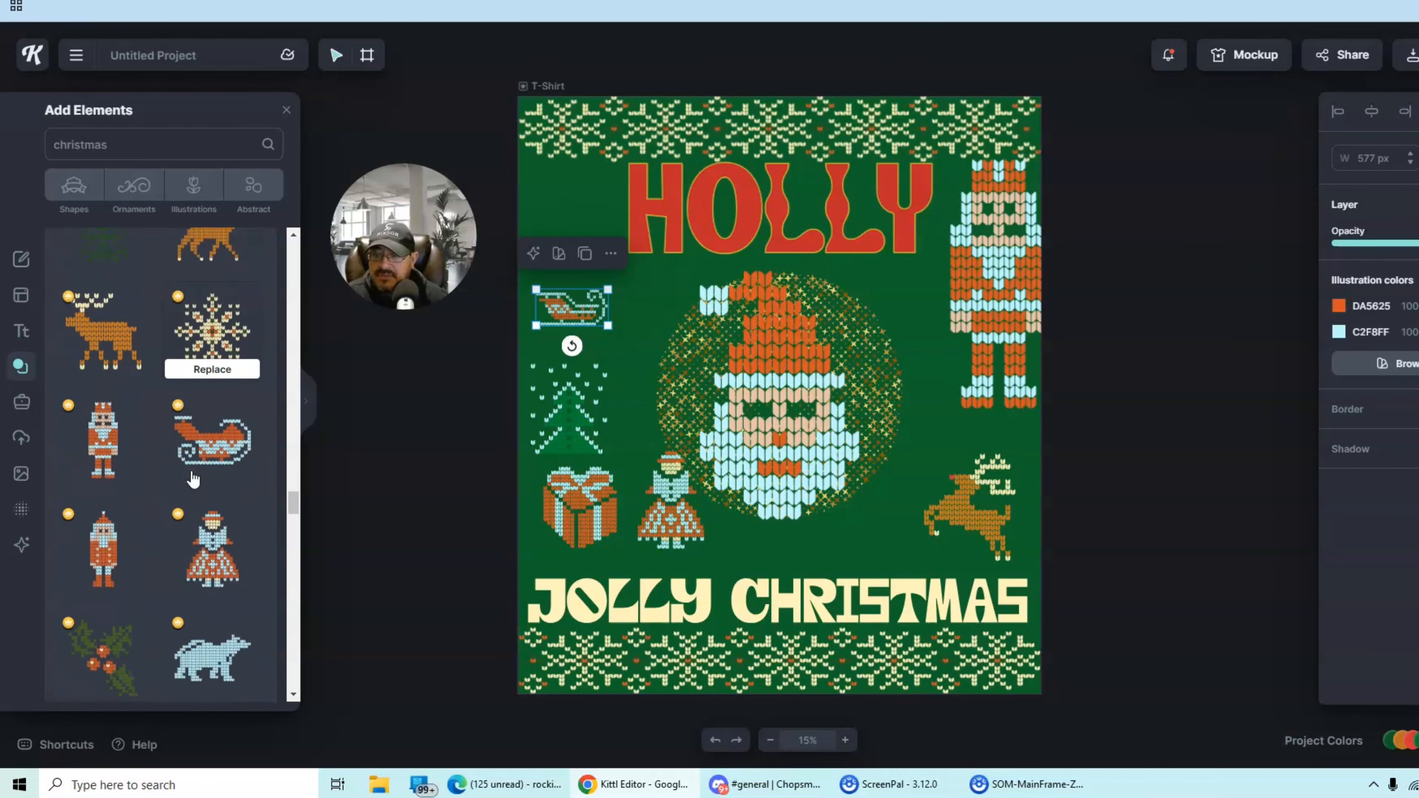
click(103, 423)
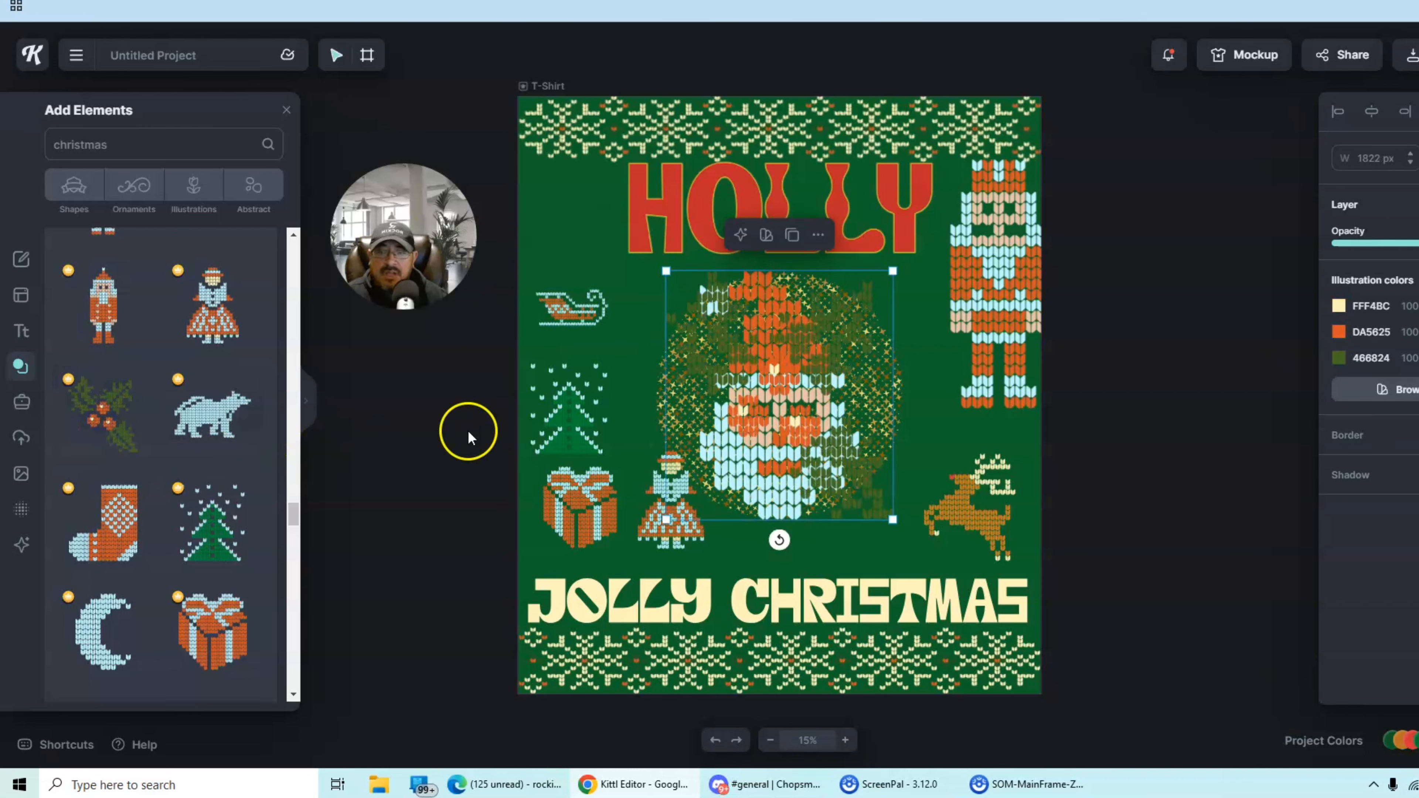
drag(776, 384, 606, 257)
click(143, 444)
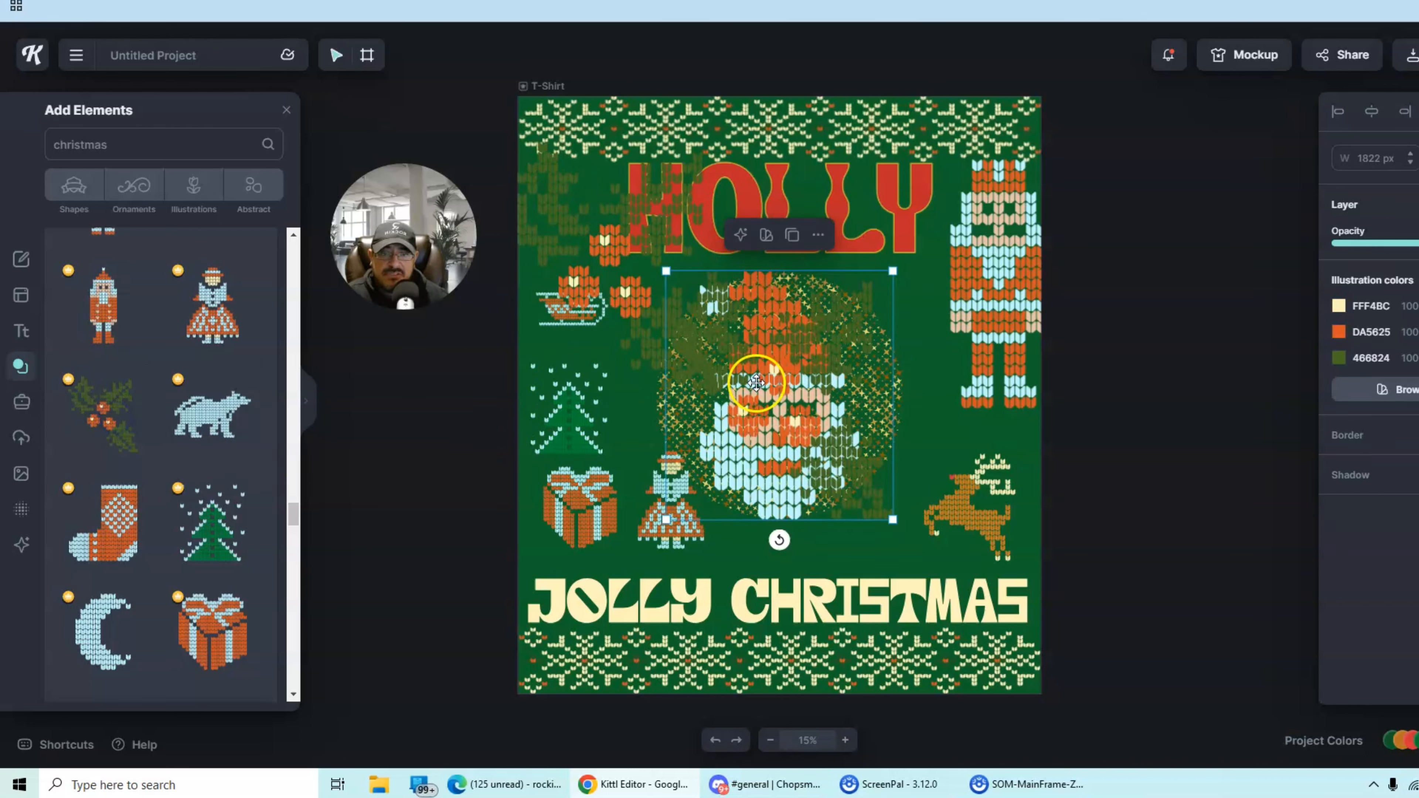
drag(782, 426, 912, 283)
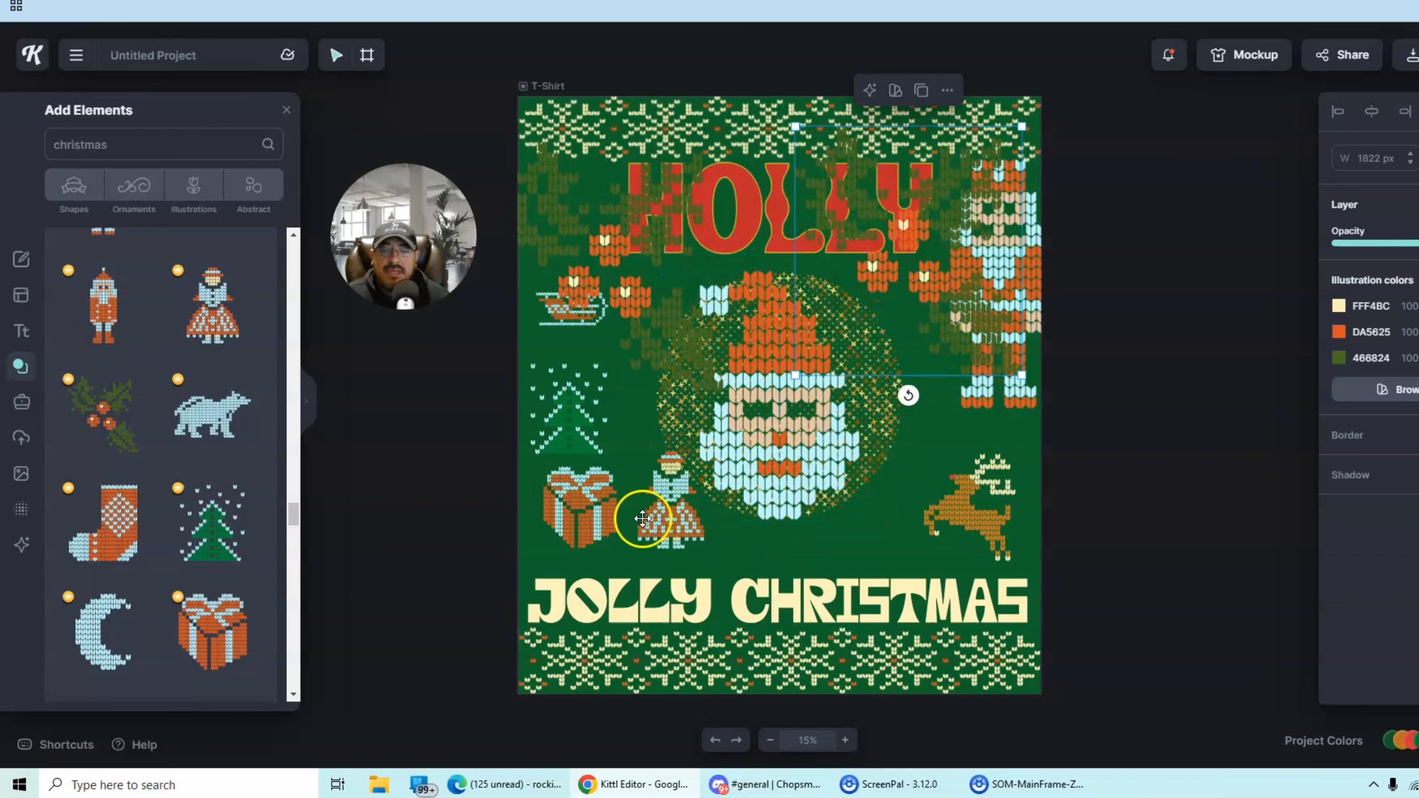
Shrink the knitted woman, the gift box to about 317 px wide and the snowy tree, and move the sleigh down just above the tree.
click(671, 506)
drag(703, 453, 586, 507)
click(595, 493)
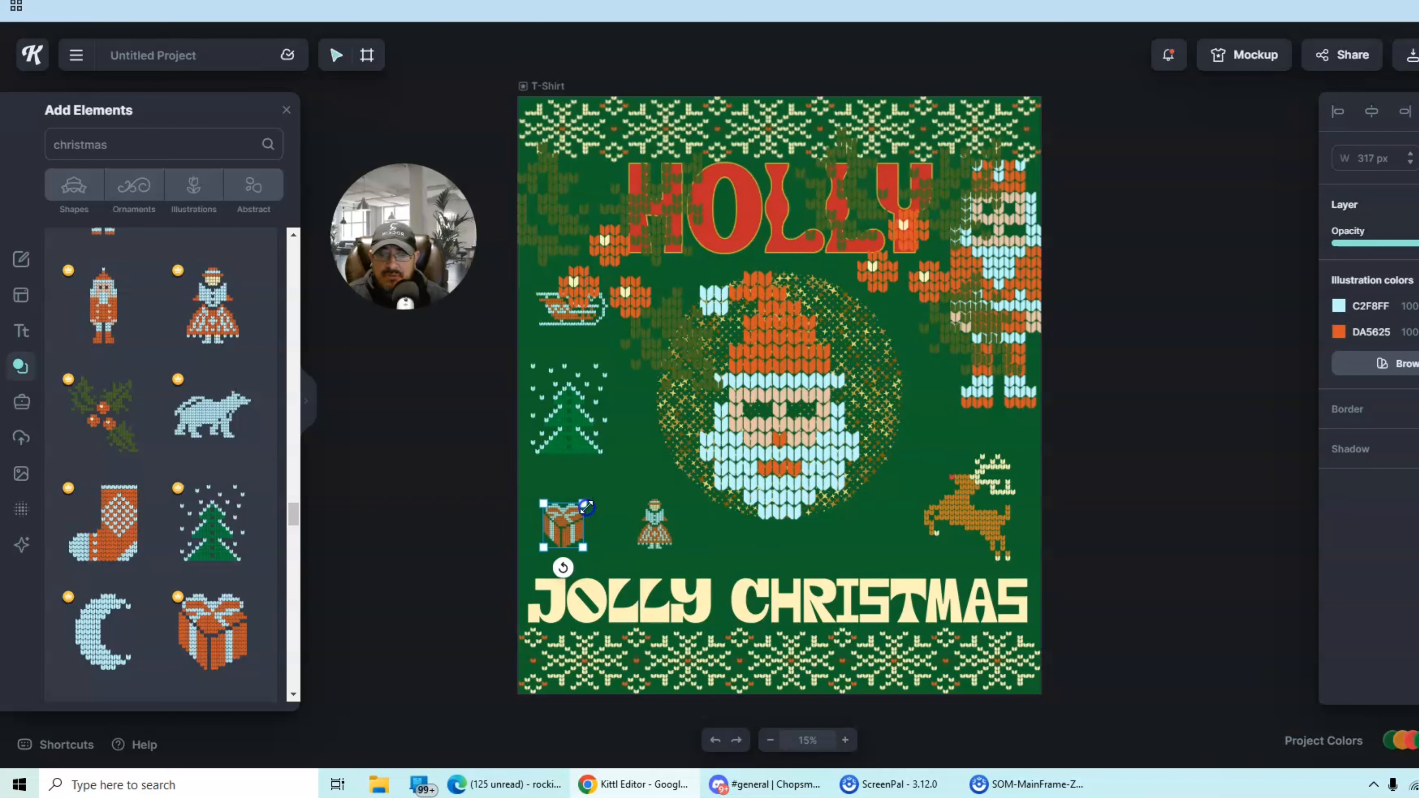
click(570, 413)
drag(609, 364, 571, 409)
drag(572, 297, 680, 222)
drag(570, 318, 569, 377)
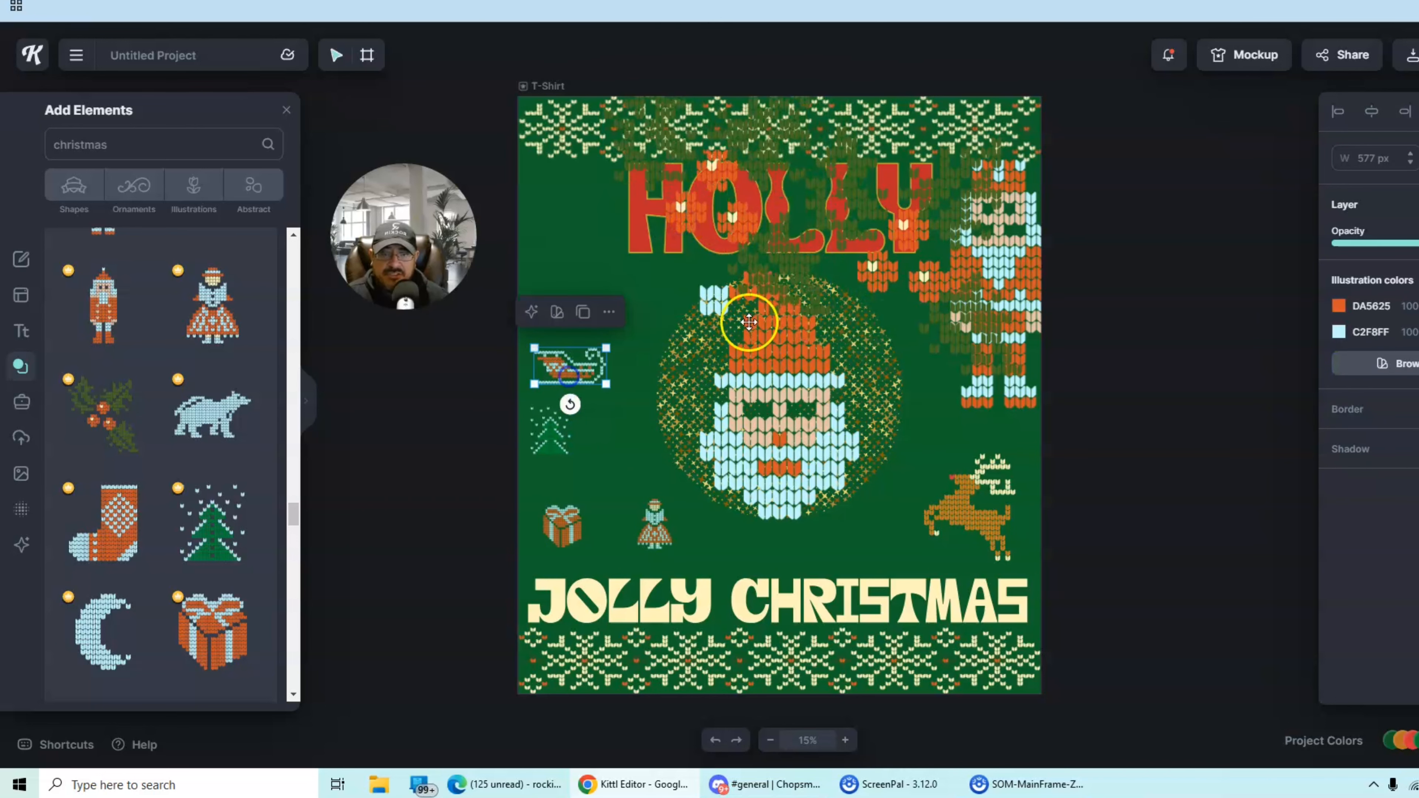
Shrink the first holly sprig to about 850 px wide, rotate it and place it left of HOLLY.
drag(724, 228, 628, 295)
drag(734, 135, 618, 254)
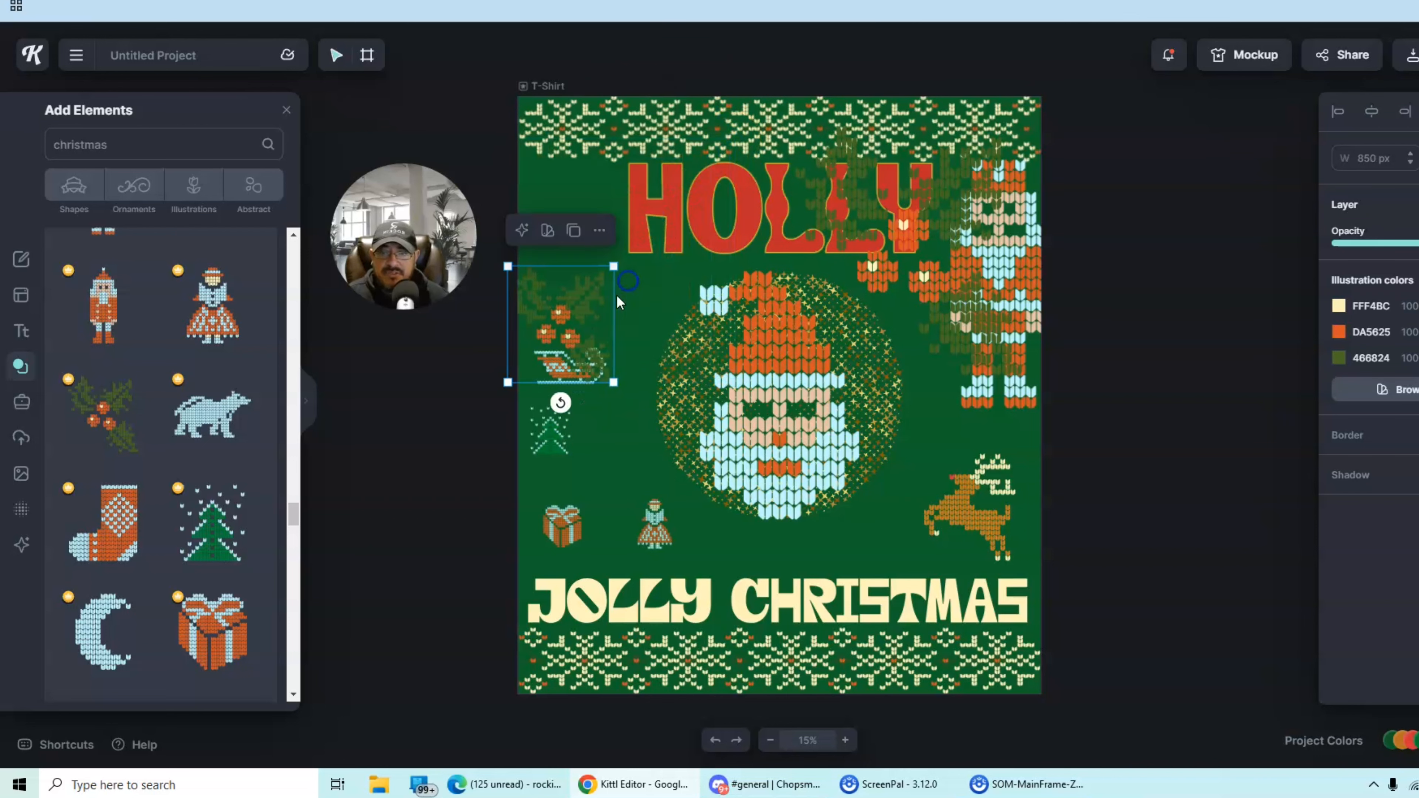
drag(576, 324, 624, 235)
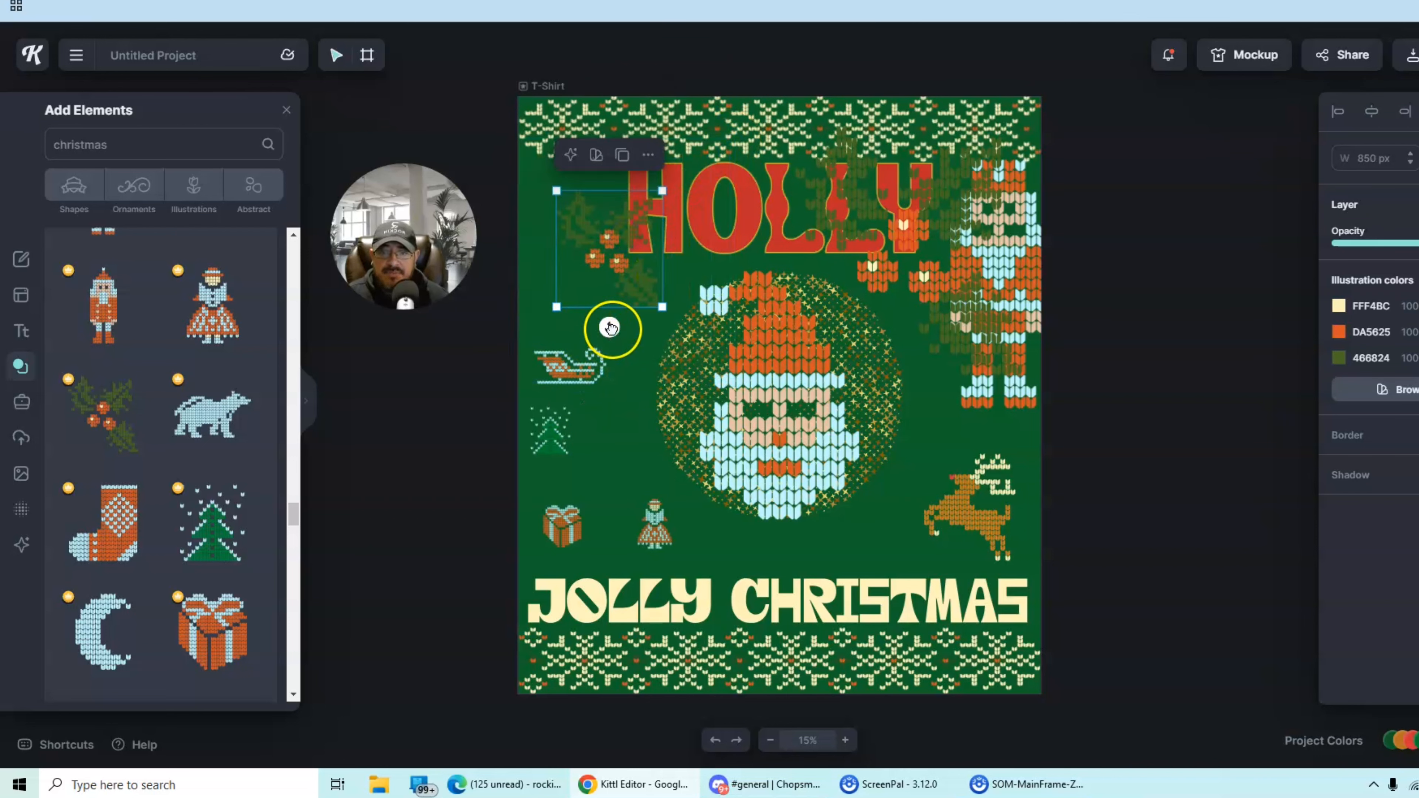
drag(610, 328, 647, 176)
drag(607, 260, 584, 232)
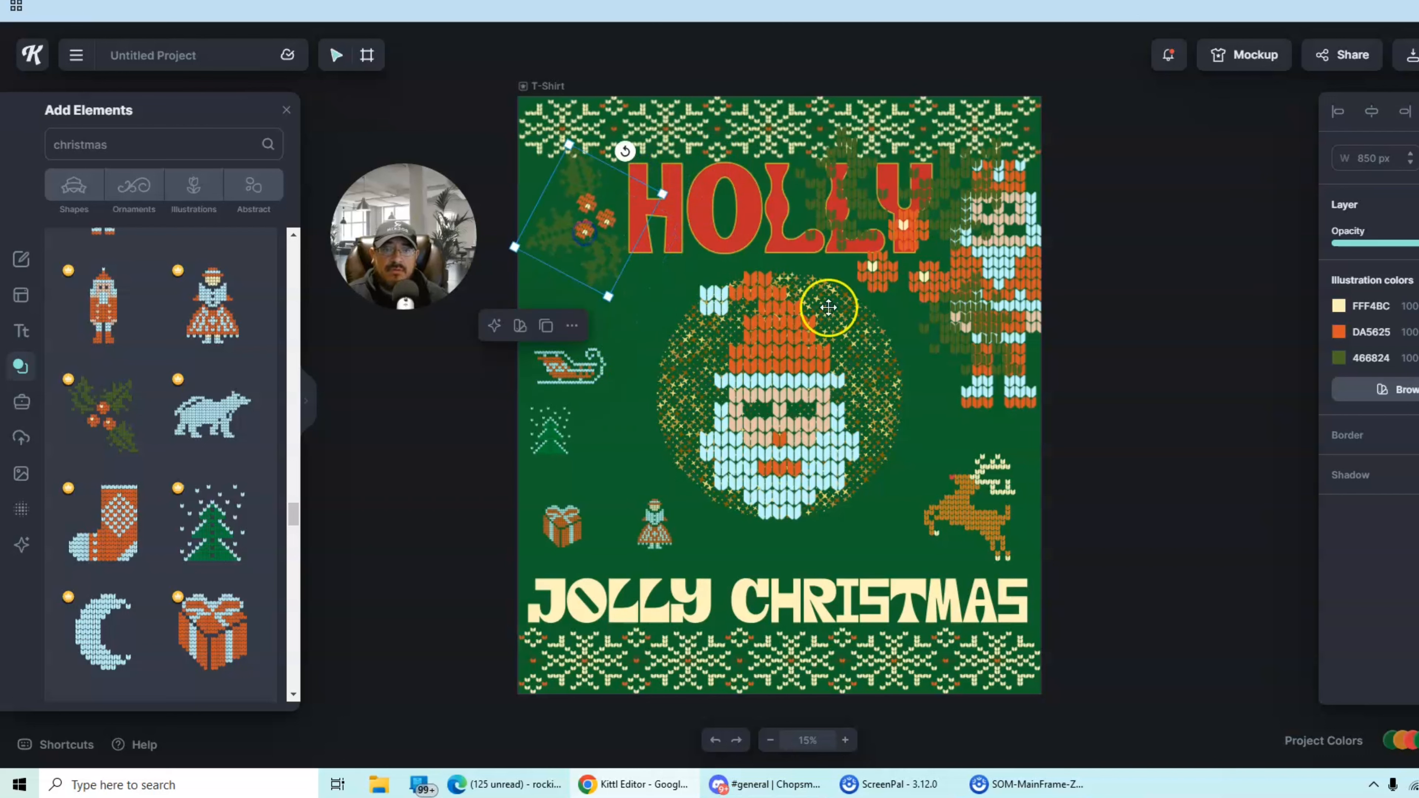
Shrink the knitted nutcracker to about 221 px wide above the reindeer and delete the oversized holly sprig beside HOLLY.
drag(1003, 231, 933, 399)
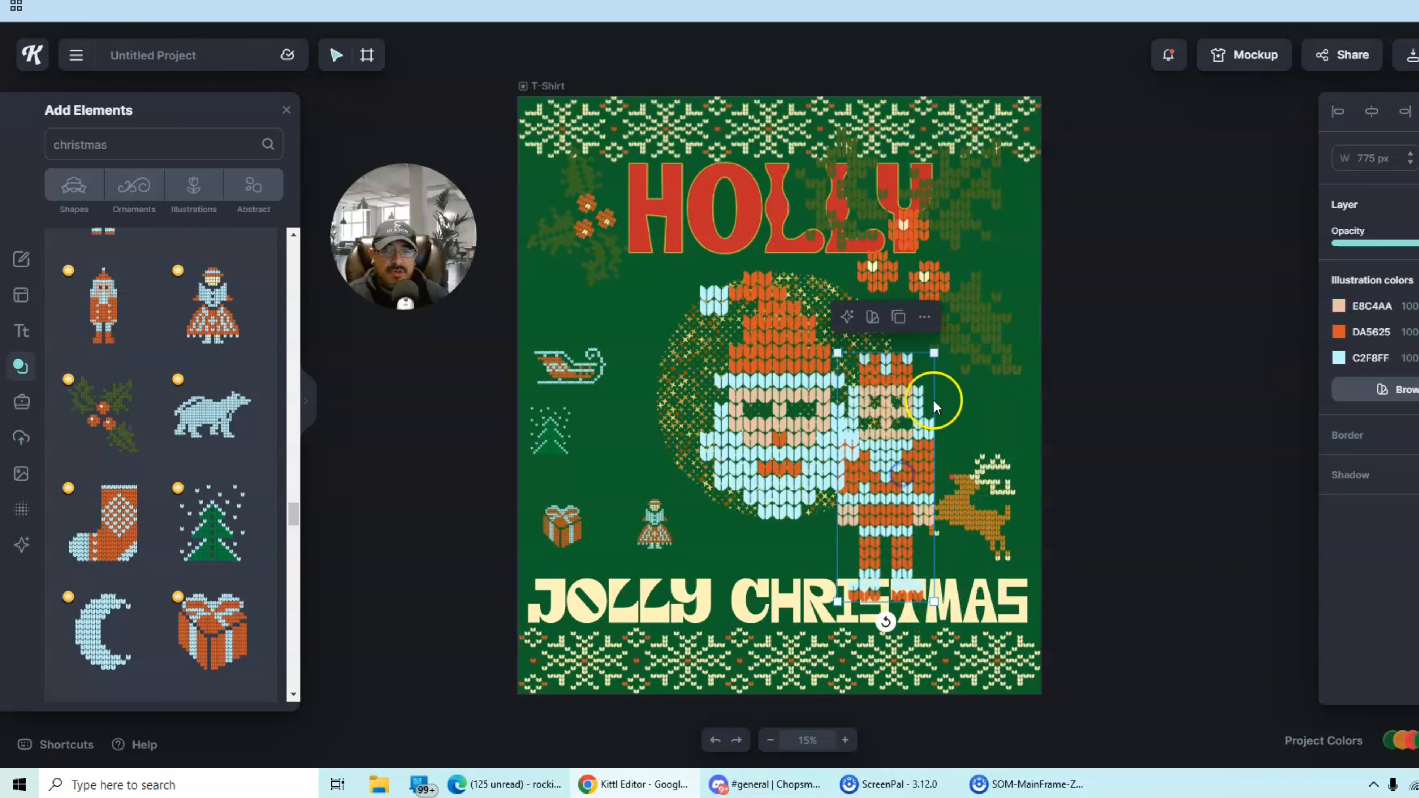
drag(934, 351, 940, 422)
drag(972, 331, 1005, 324)
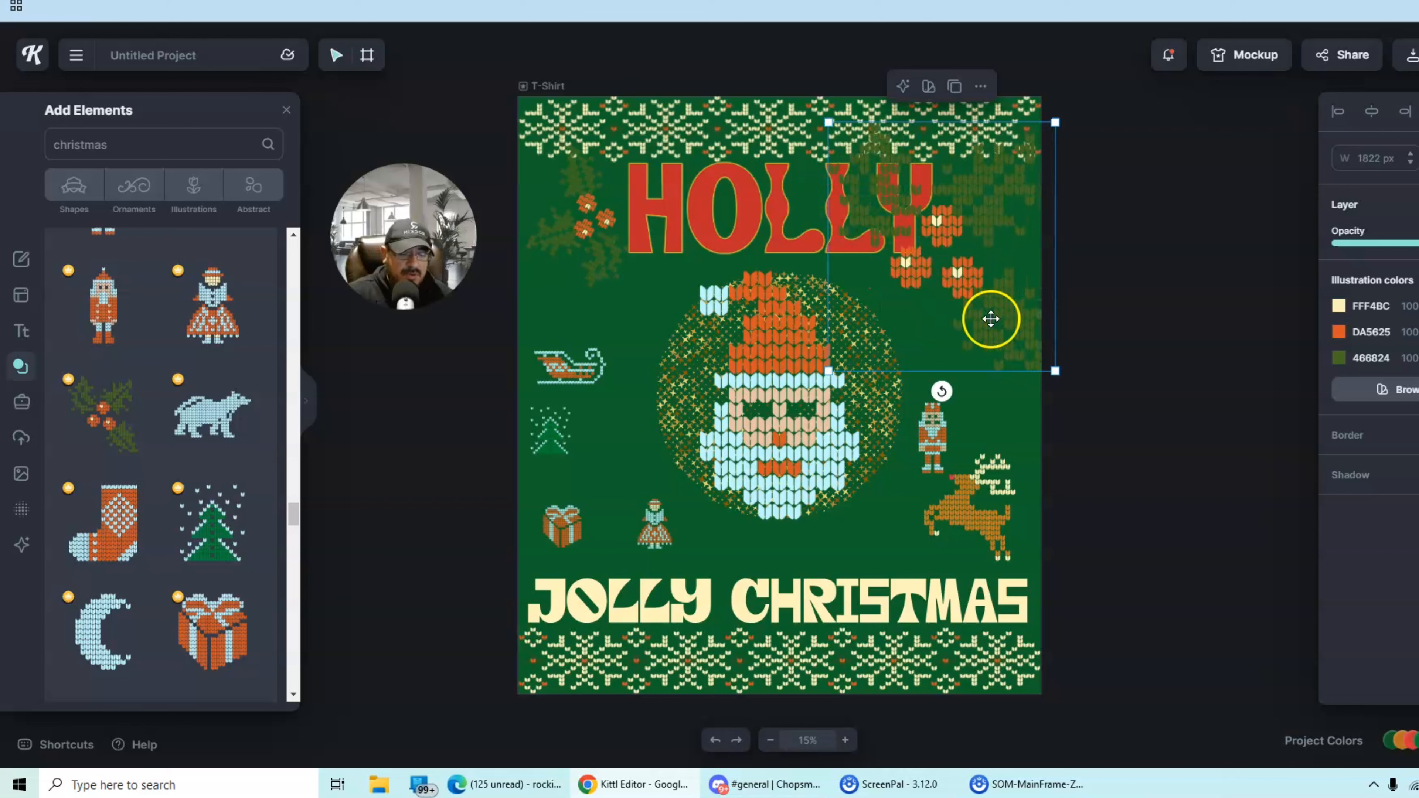
key(Delete)
Duplicate the small holly sprig, rotate the copy to mirror it on the right of HOLLY, and adjust both positions.
click(596, 235)
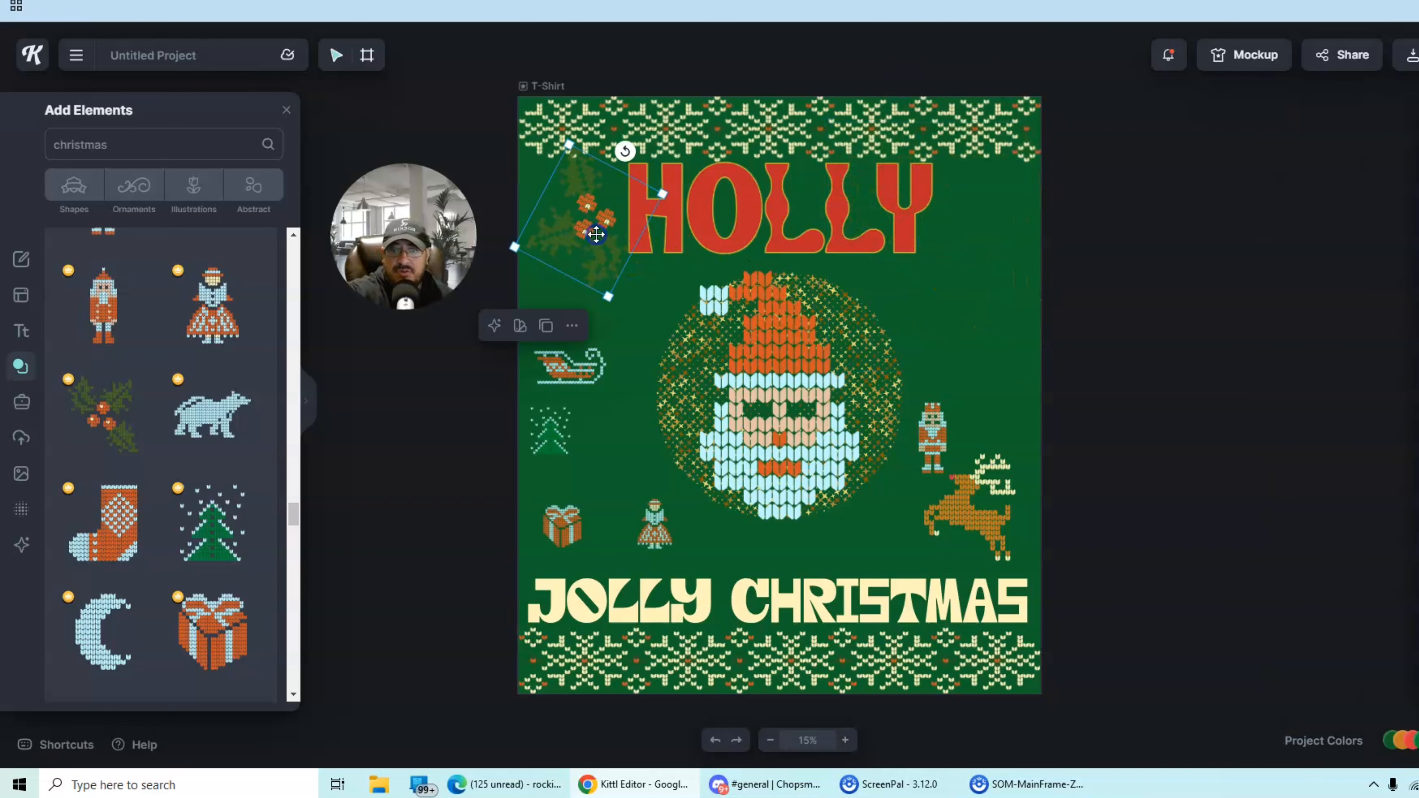
click(609, 212)
click(546, 326)
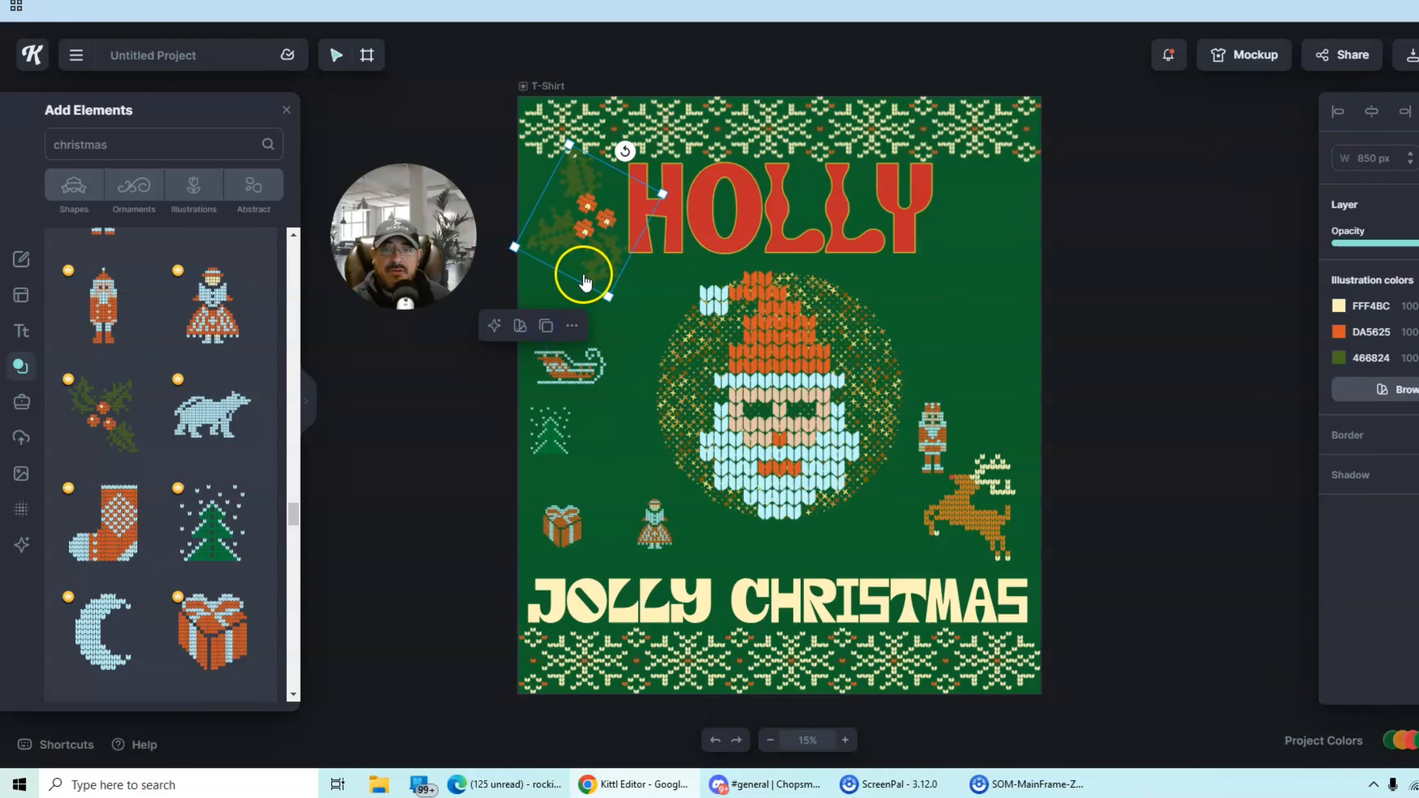
drag(586, 235, 983, 247)
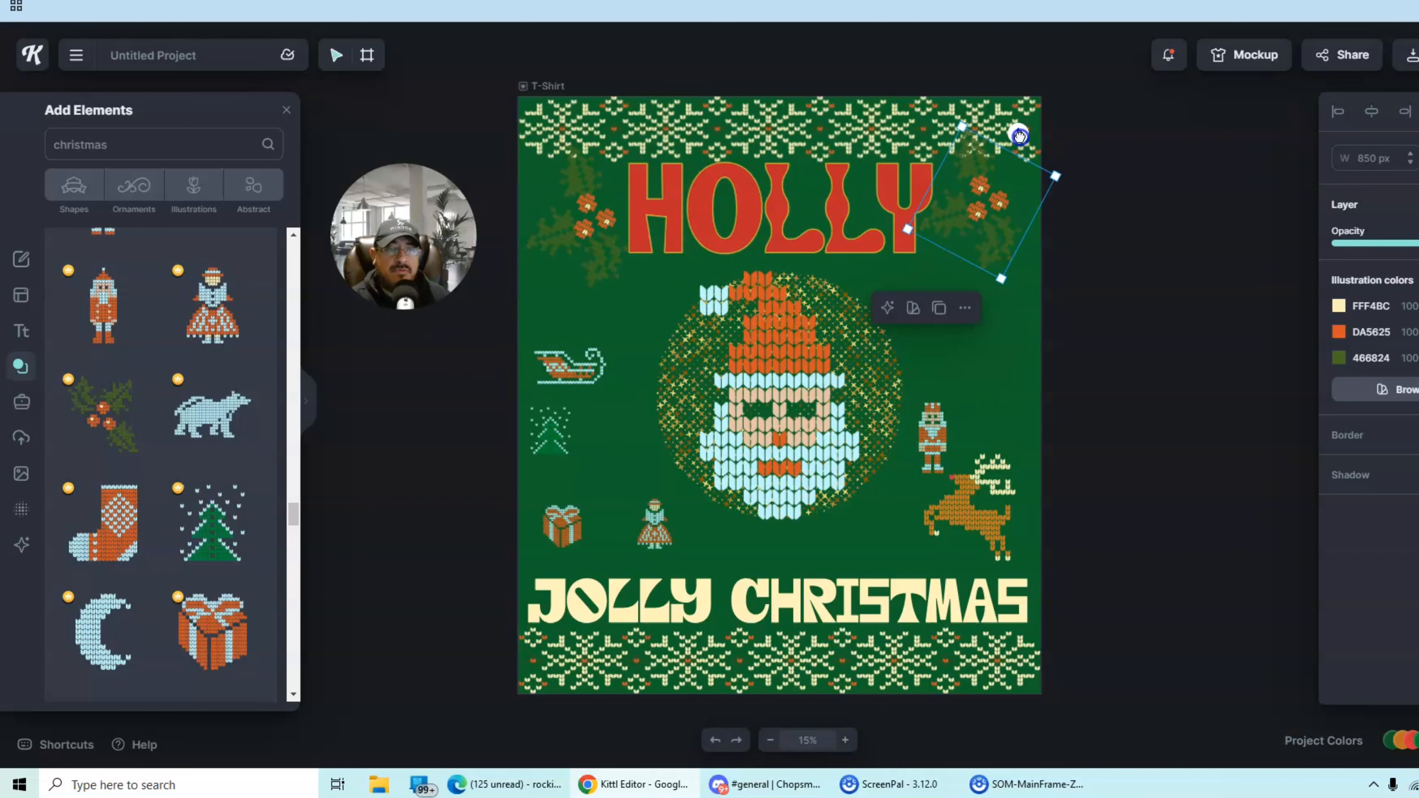
drag(1019, 136, 794, 309)
drag(965, 235, 946, 253)
drag(598, 250, 594, 254)
click(912, 362)
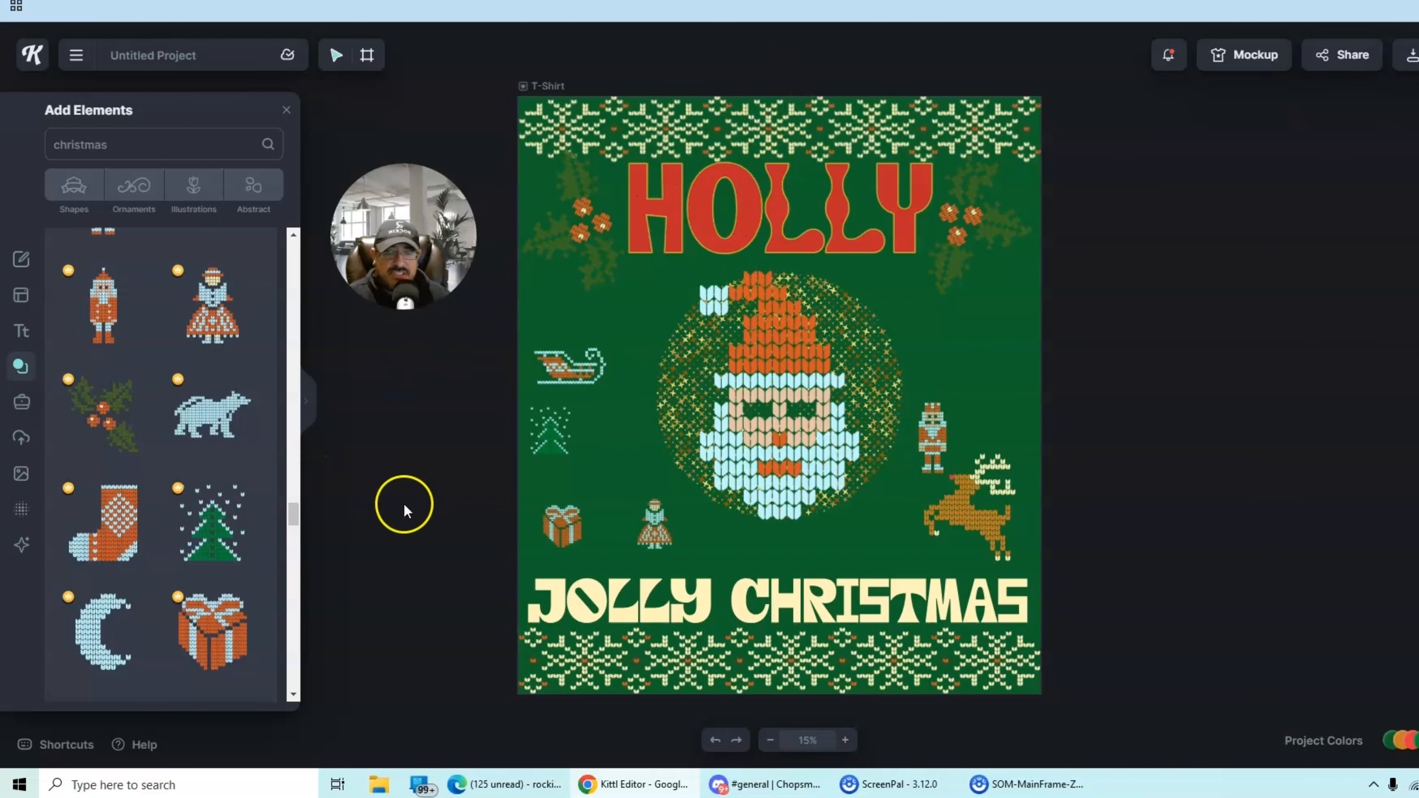
Enlarge the gold glitter circle to about 3344 px wide, center it around the Santa face and send it to the back.
click(691, 394)
drag(654, 274, 510, 184)
drag(892, 349, 950, 424)
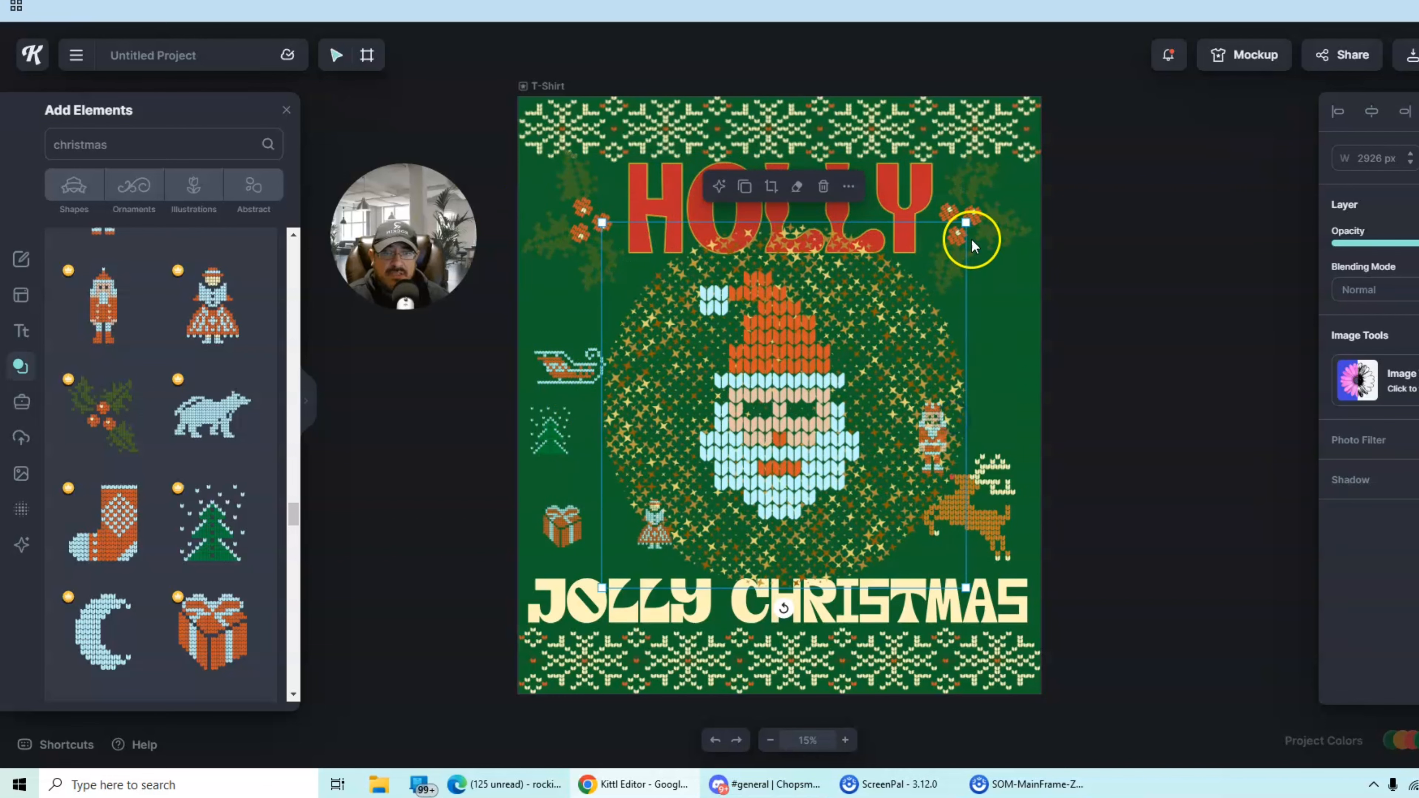
drag(966, 224, 1023, 178)
drag(938, 292, 891, 306)
right_click(891, 306)
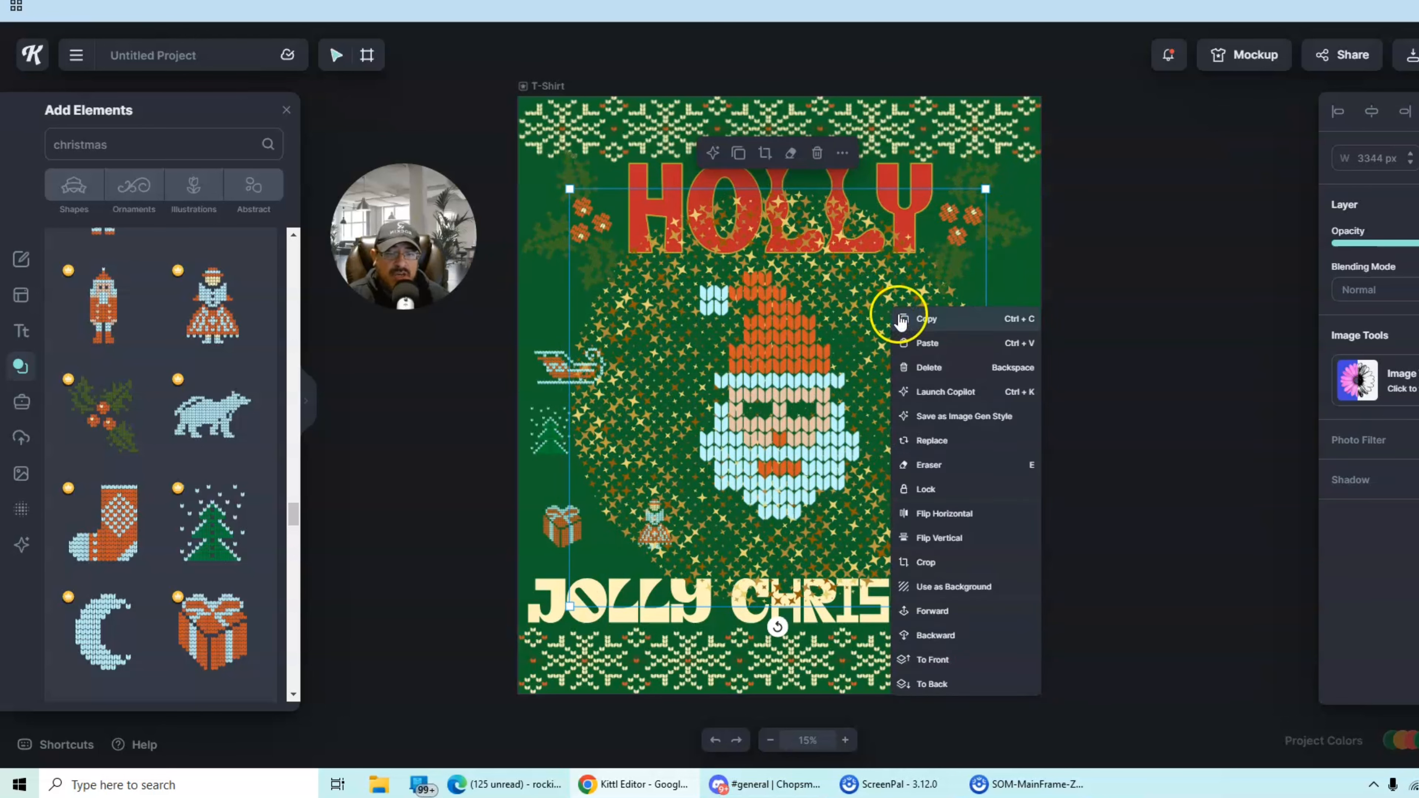
click(930, 681)
click(1127, 389)
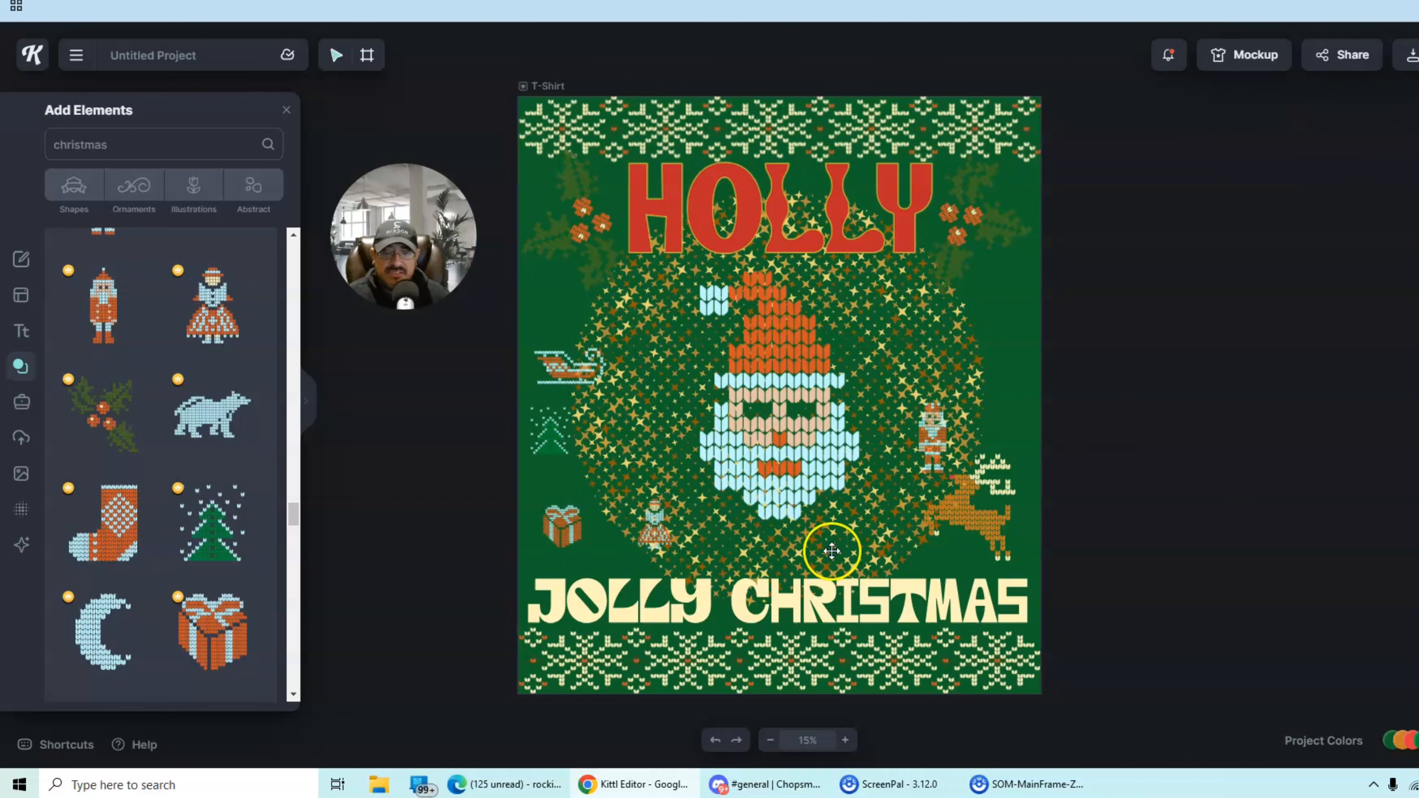
Shrink the Santa face and place it near the design's right edge below the holly, with the nutcracker beneath it.
click(834, 366)
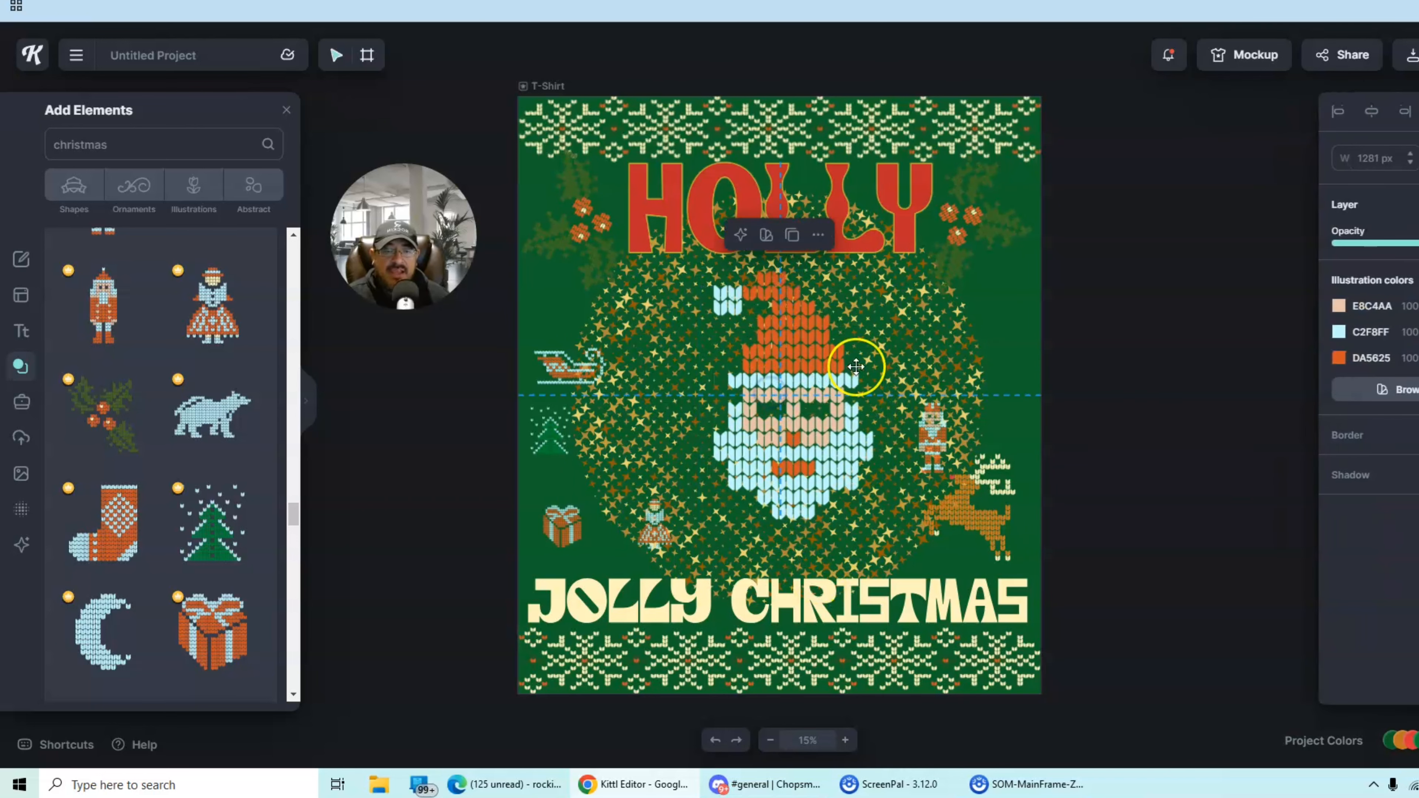
drag(836, 302, 1011, 290)
drag(932, 432, 1025, 412)
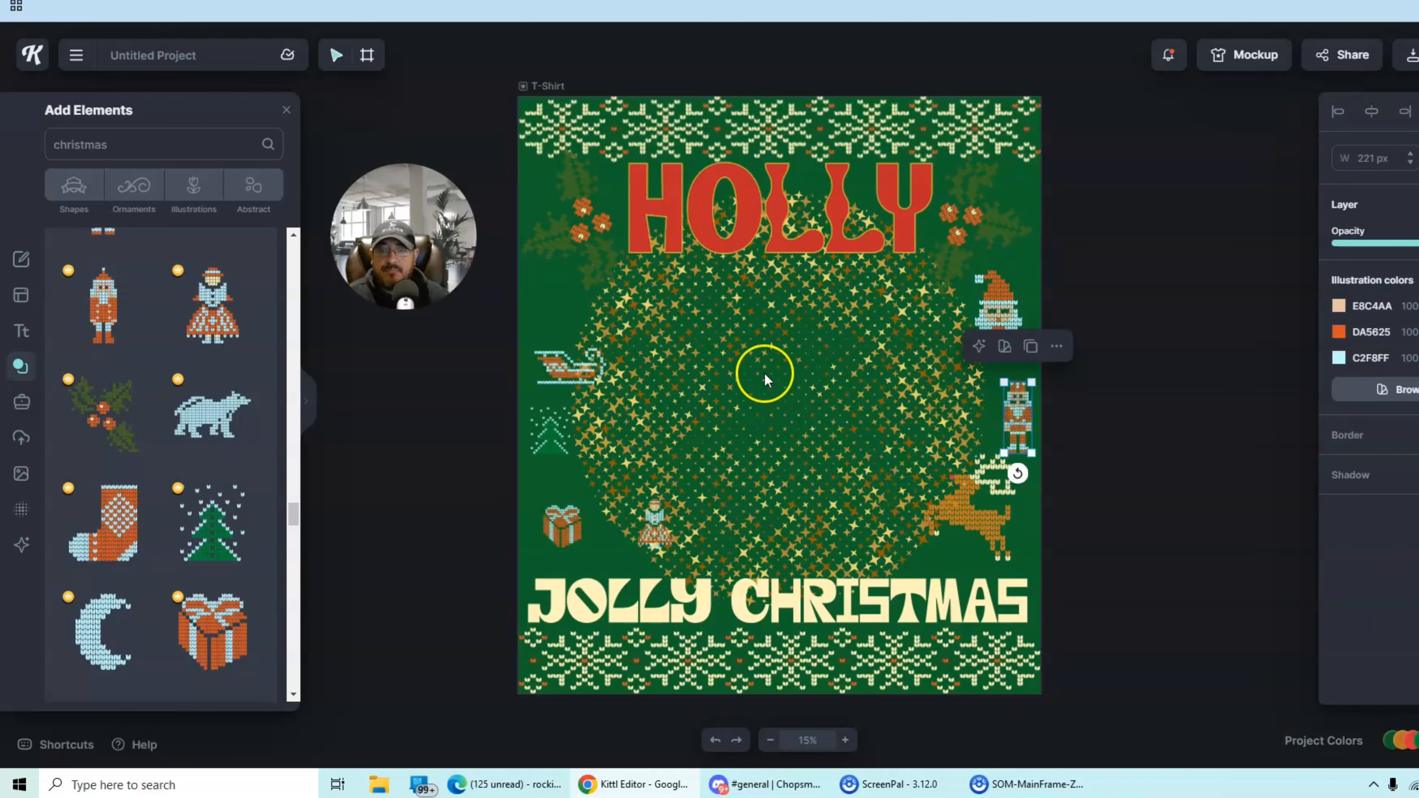
Reduce the gold glitter circle to about 2886 px wide and center it between HOLLY and JOLLY CHRISTMAS.
click(916, 292)
drag(986, 191, 927, 247)
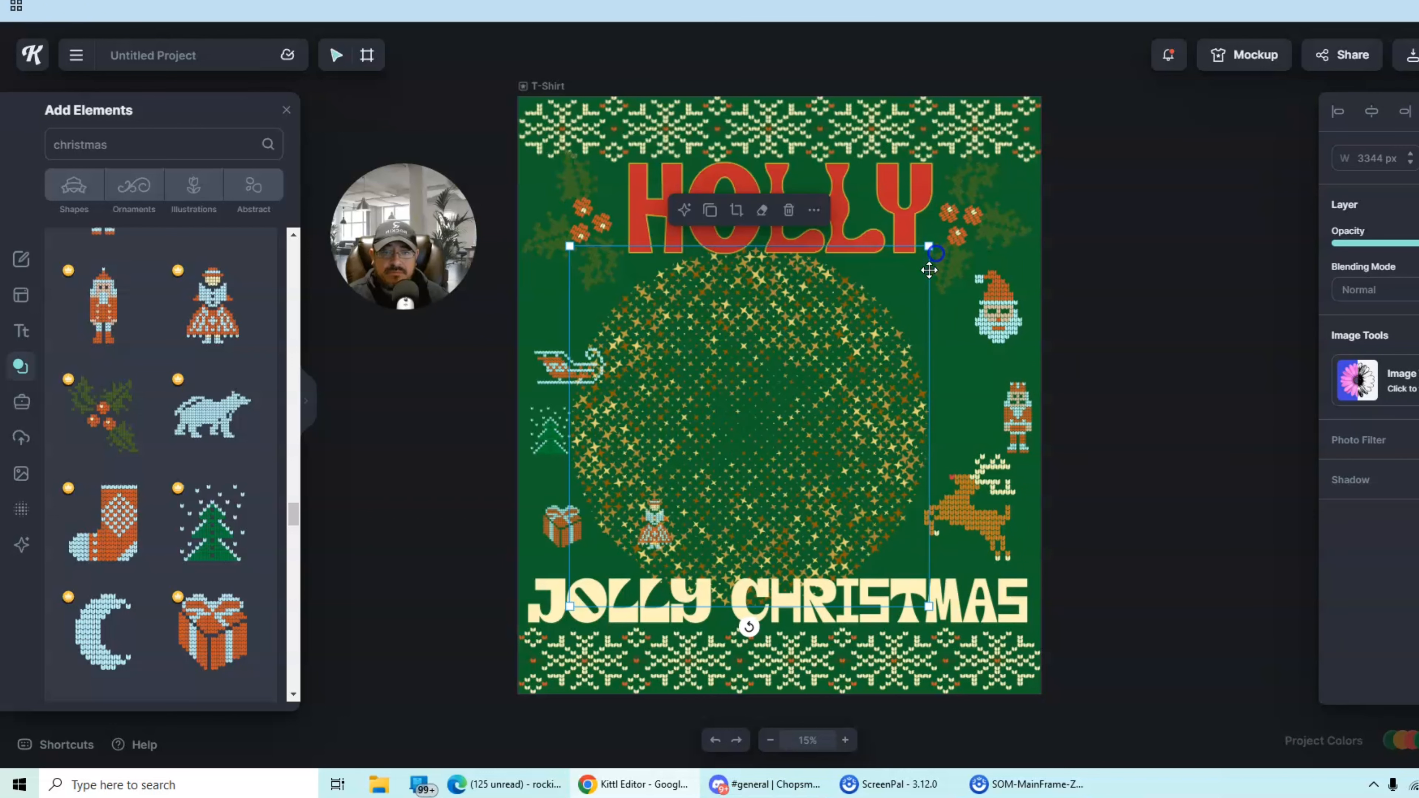
drag(788, 404, 829, 340)
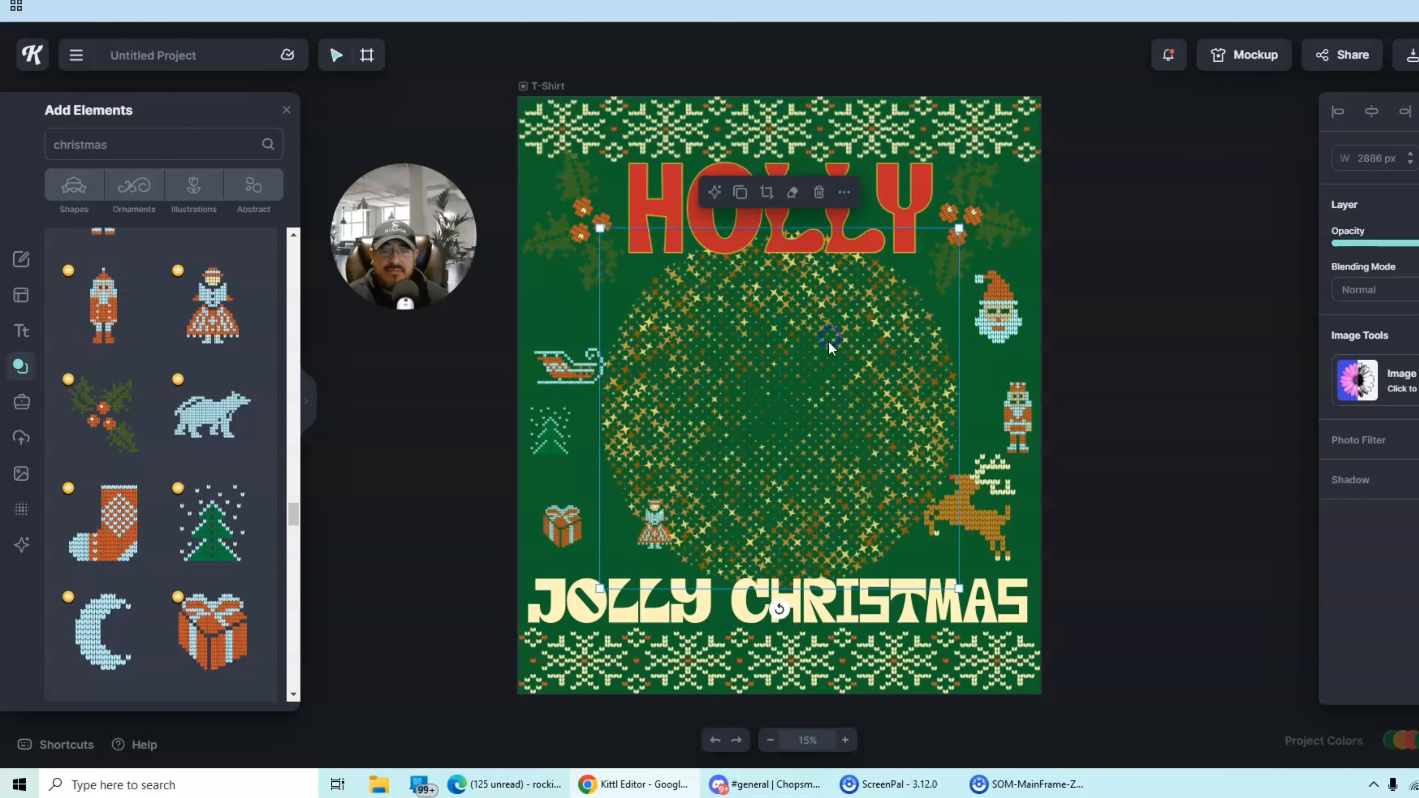
click(1135, 259)
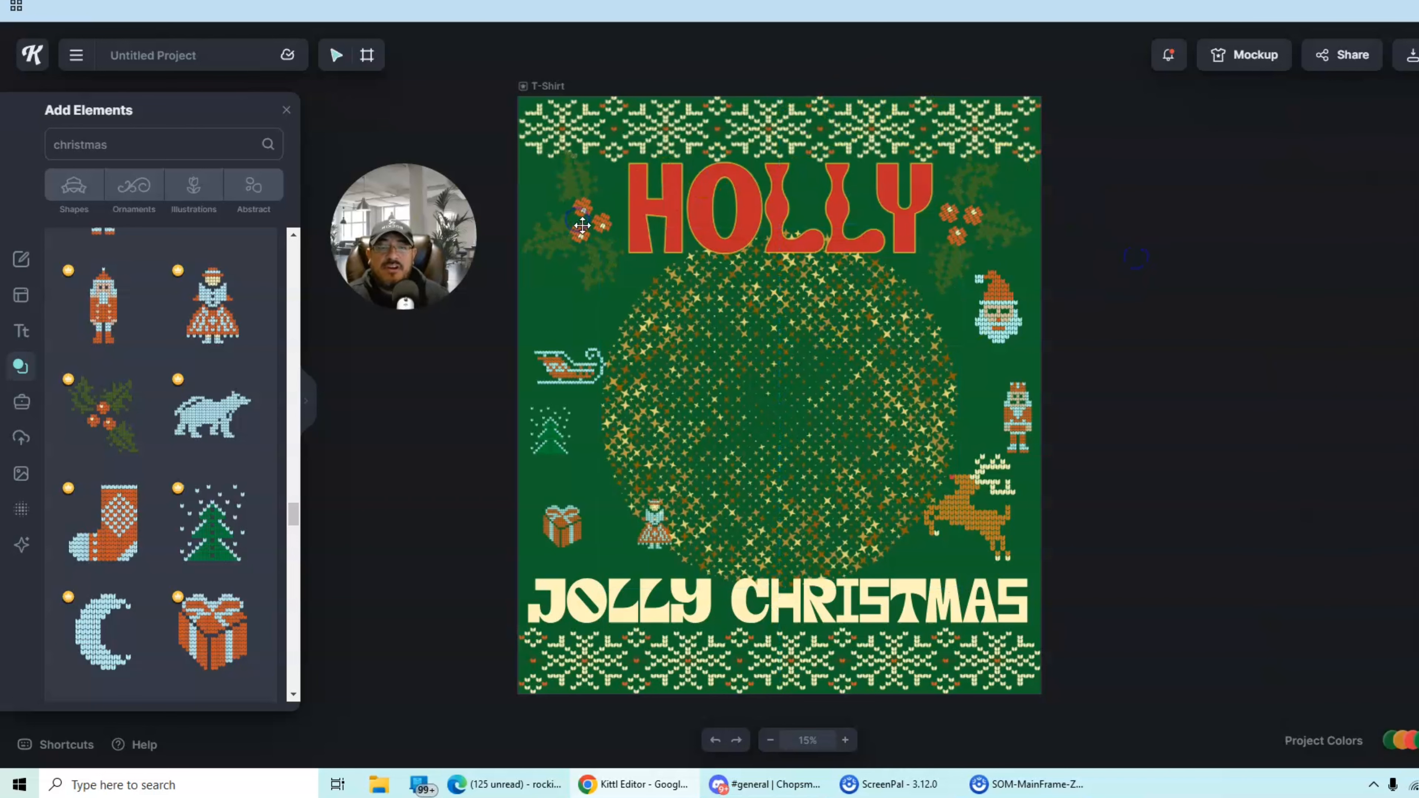
Move HOLLY up against the top snowflake border and shift the glitter circle slightly up beneath it.
click(788, 215)
drag(788, 215, 786, 190)
drag(792, 376, 797, 363)
Adjust the right holly sprig's angle, shrink it to about 595 px wide and delete the larger left sprig.
drag(988, 226, 986, 221)
drag(894, 258, 887, 246)
drag(972, 239, 974, 240)
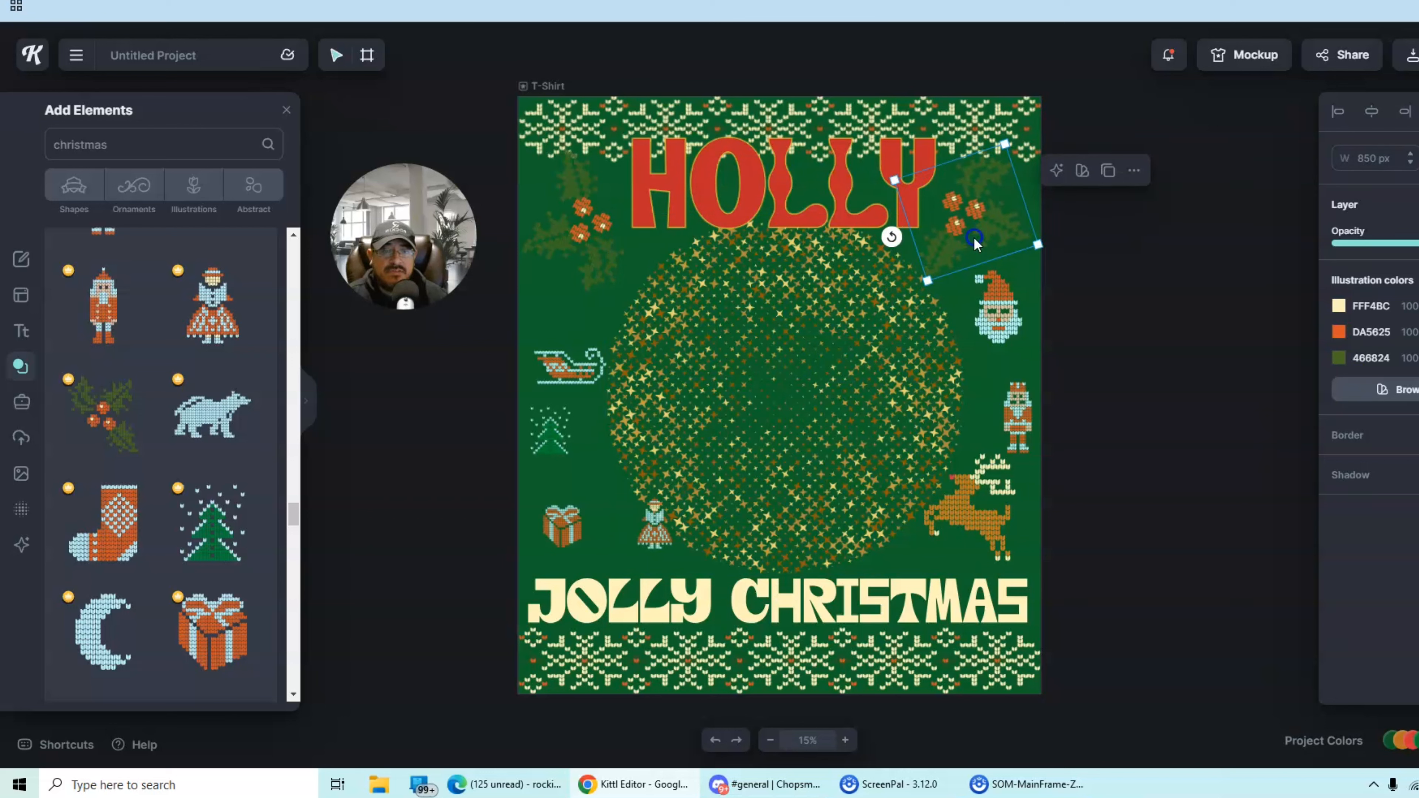
drag(1010, 152, 955, 222)
click(601, 248)
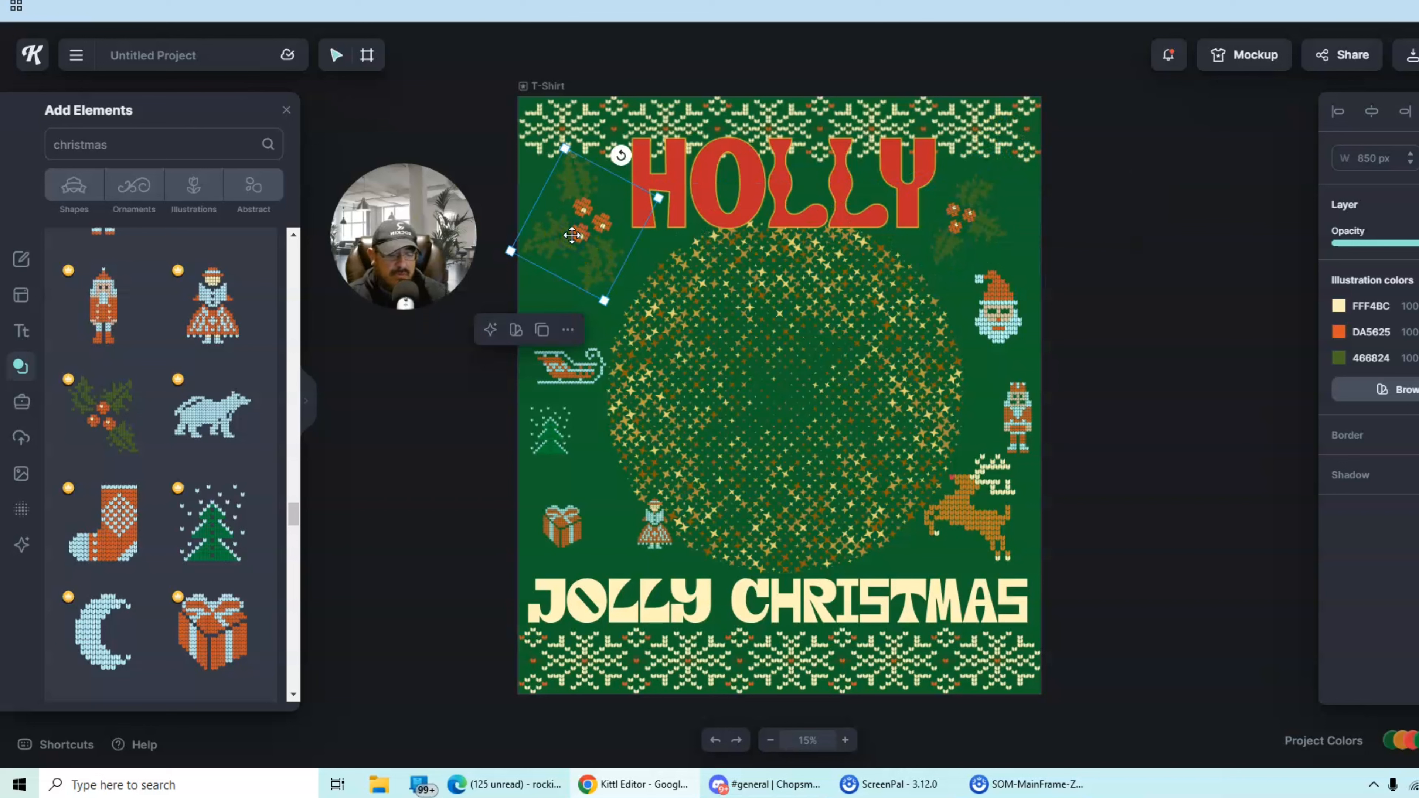
key(Delete)
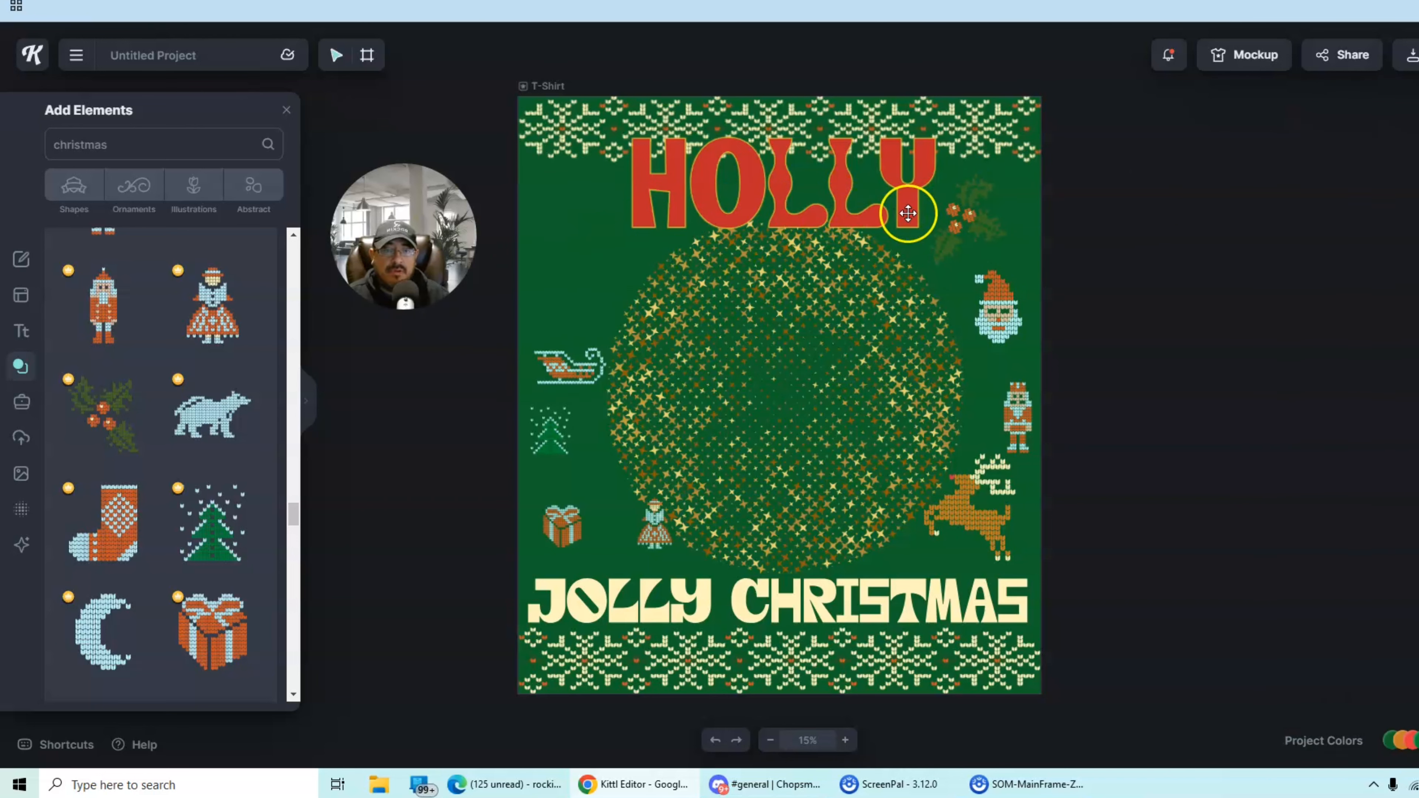
Duplicate the remaining holly sprig, place the copy left of HOLLY and rotate it to mirror the right one.
click(961, 223)
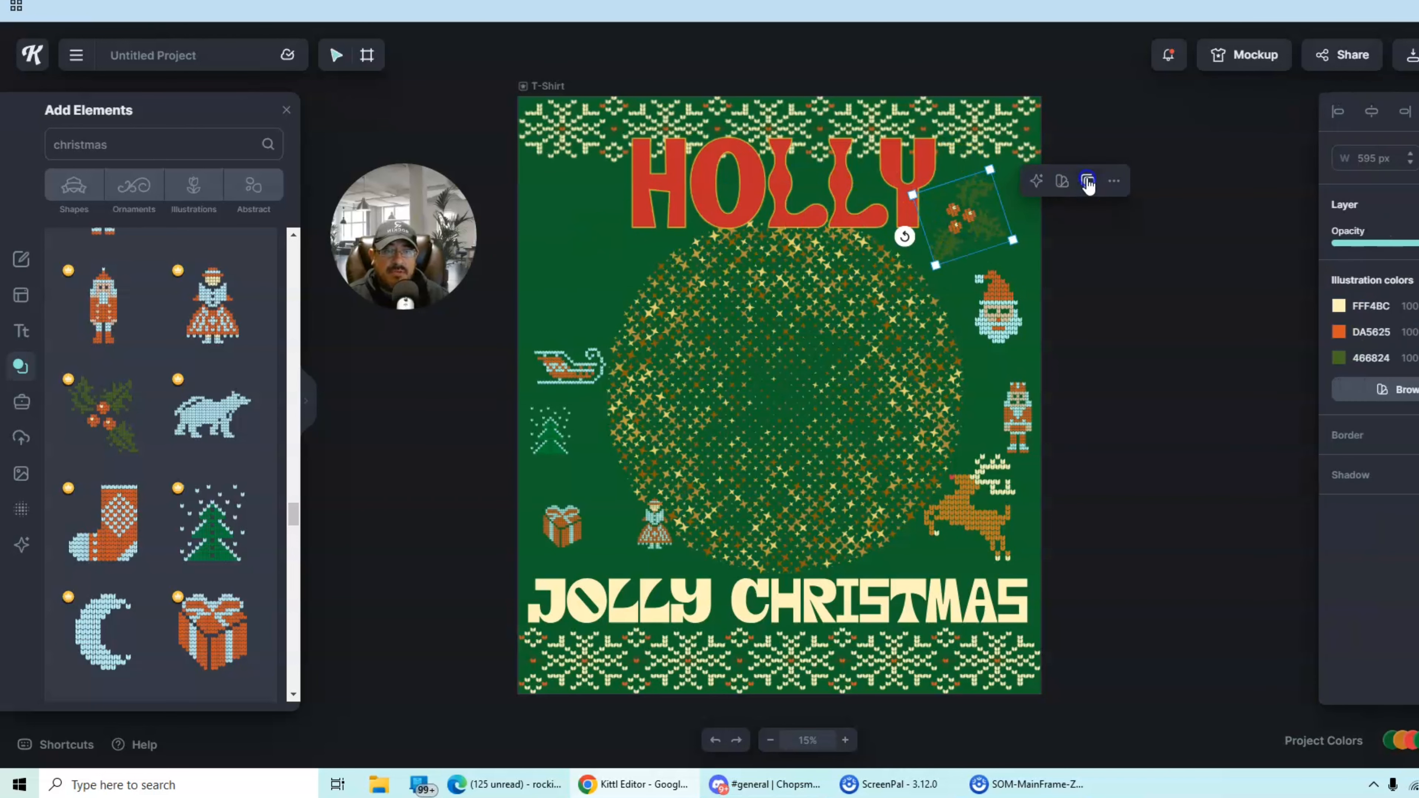
key(ctrl+v)
drag(974, 220, 603, 121)
click(546, 263)
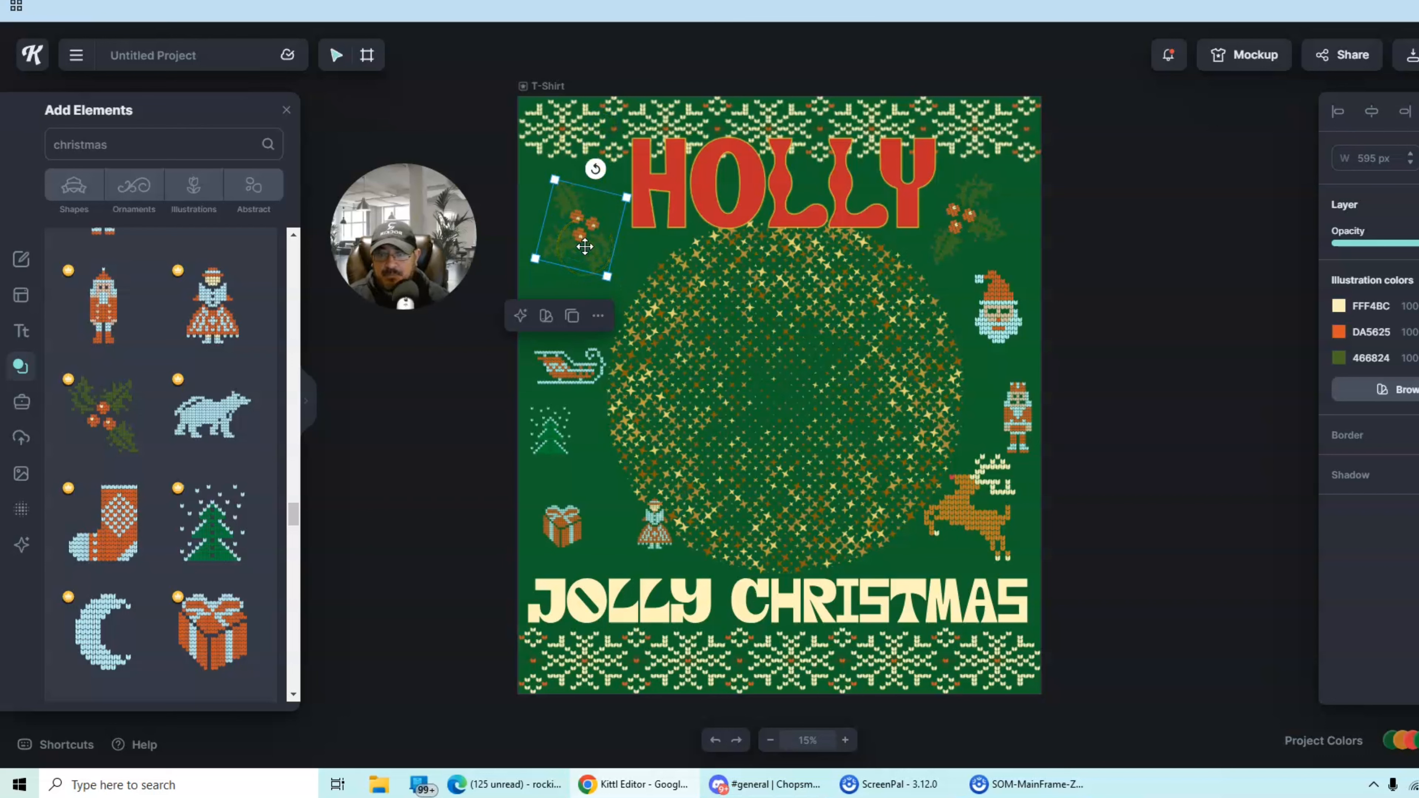
drag(584, 246, 596, 239)
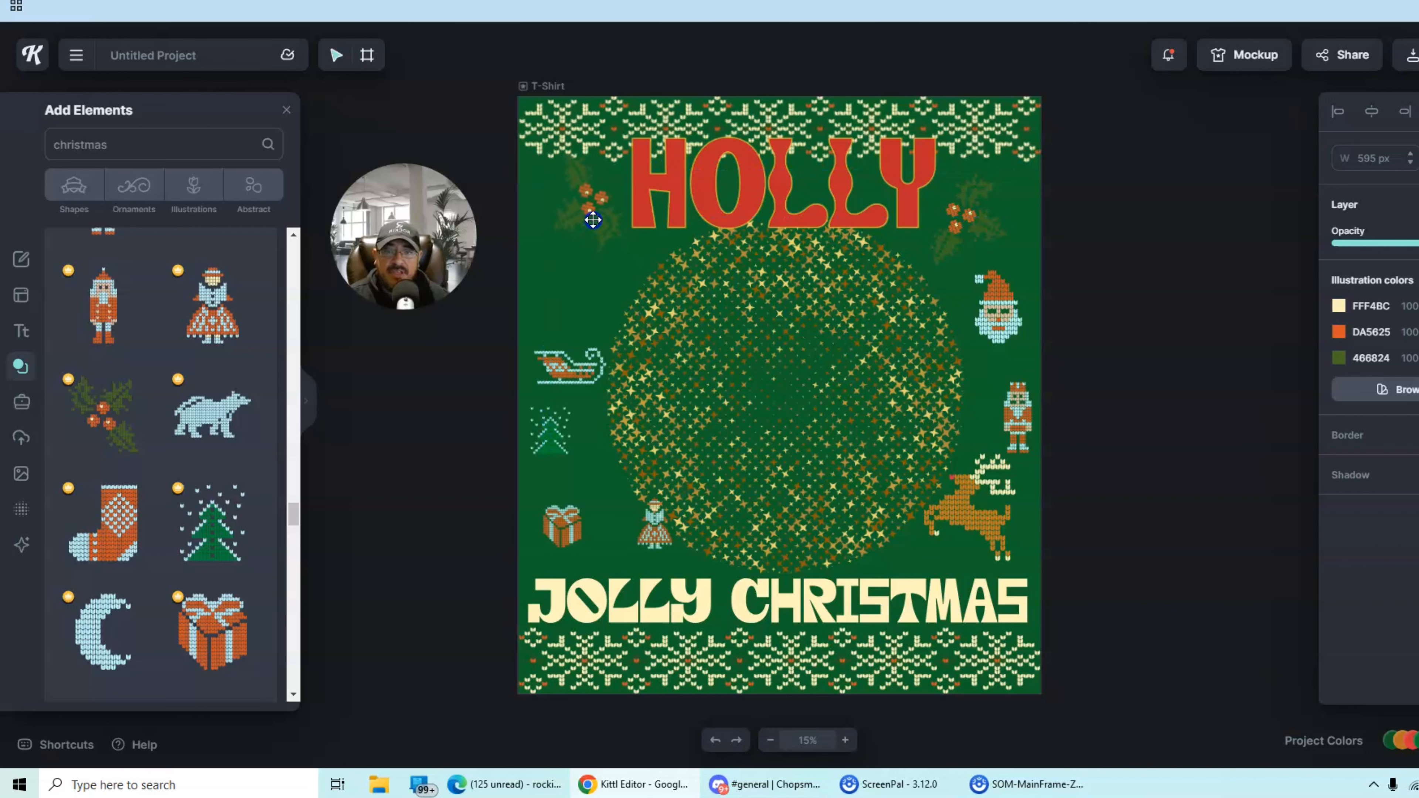
Fine-tune the positions of the two small holly sprigs so they sit level on both sides of HOLLY.
click(962, 193)
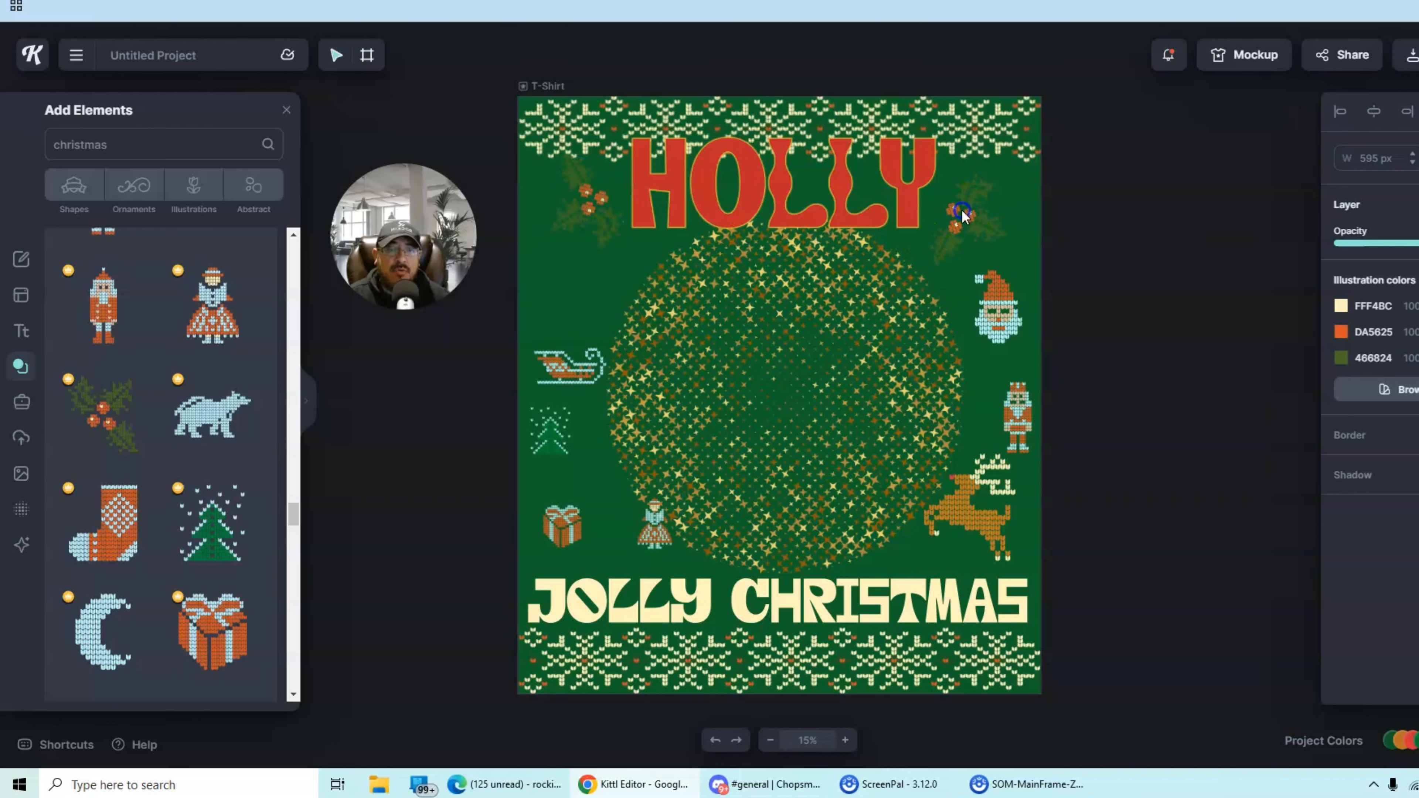
click(966, 219)
click(1134, 194)
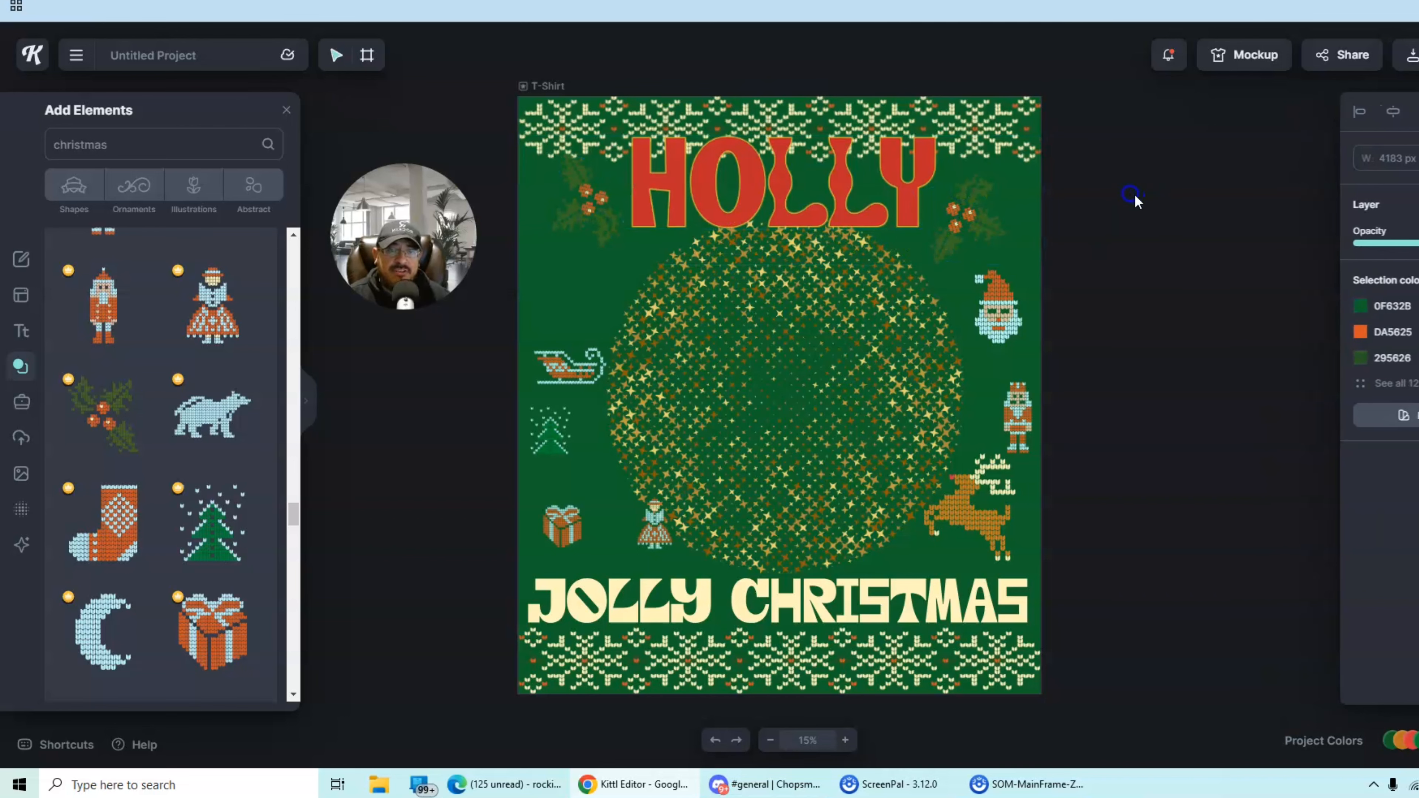
click(979, 223)
mouse_move(979, 223)
mouse_down()
mouse_move(980, 202)
mouse_move(974, 213)
mouse_up()
drag(597, 200, 598, 220)
click(1056, 294)
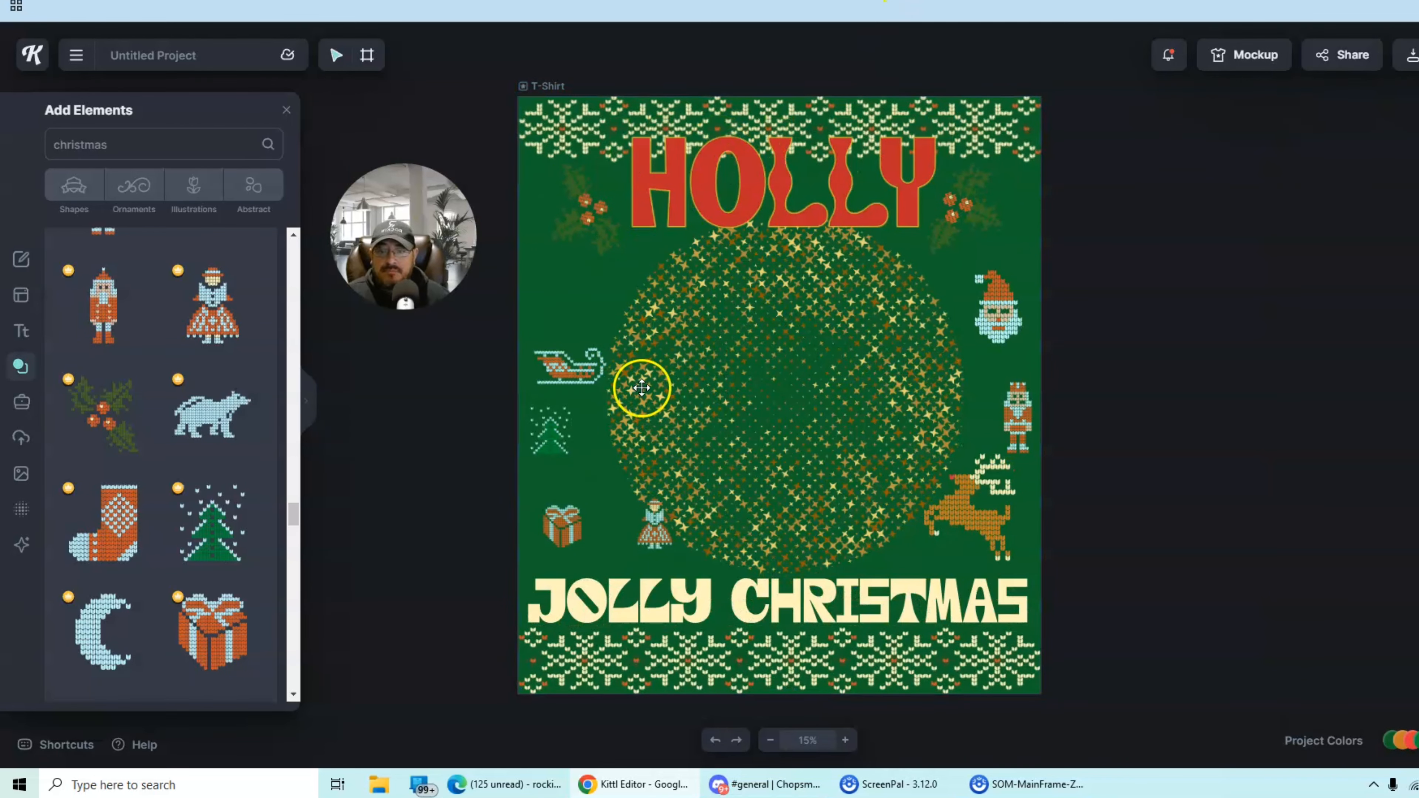
Move the knitted doll above the sleigh and arrange doll, sleigh, tree and gift along the glitter circle's left edge.
drag(659, 532, 582, 359)
click(585, 371)
drag(563, 414, 581, 423)
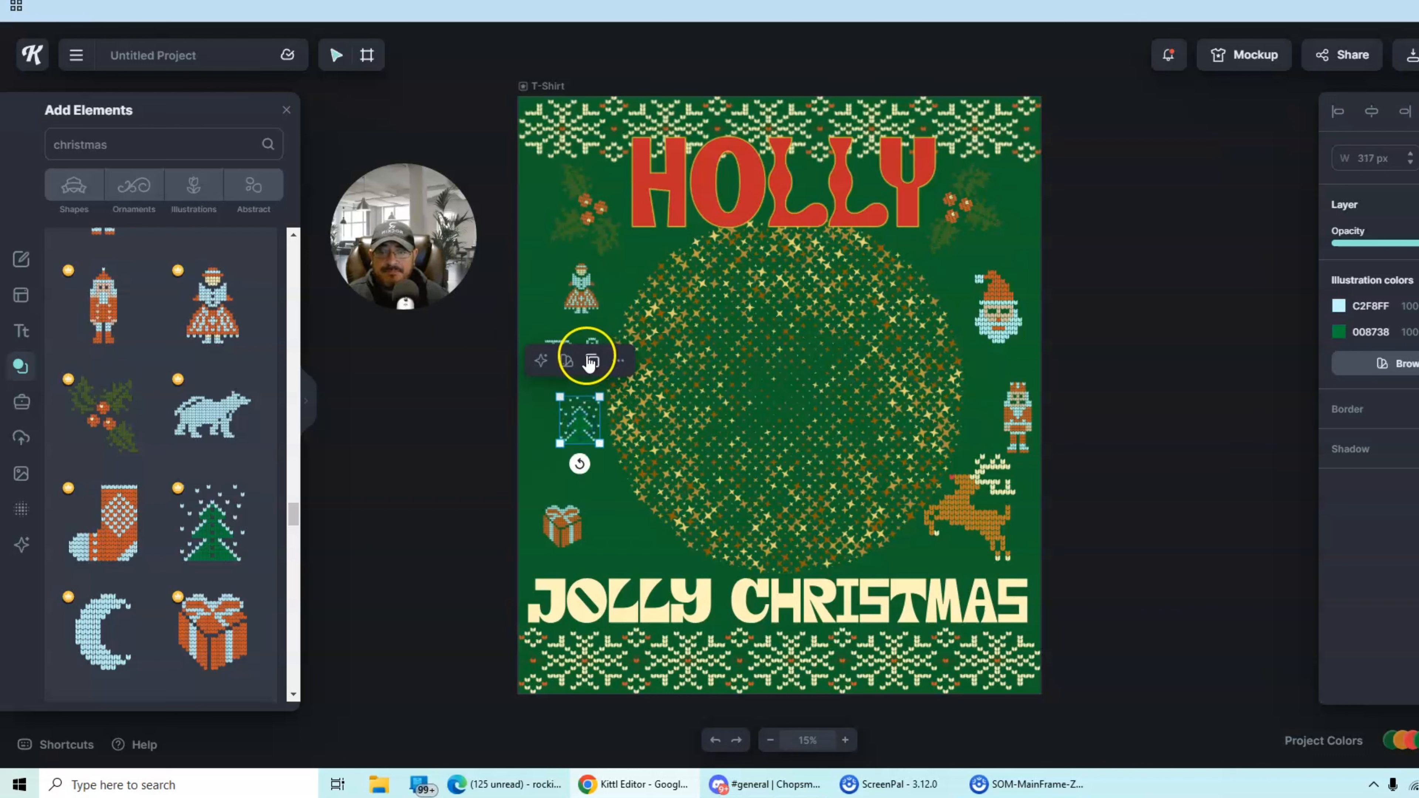
drag(578, 292, 597, 298)
click(571, 359)
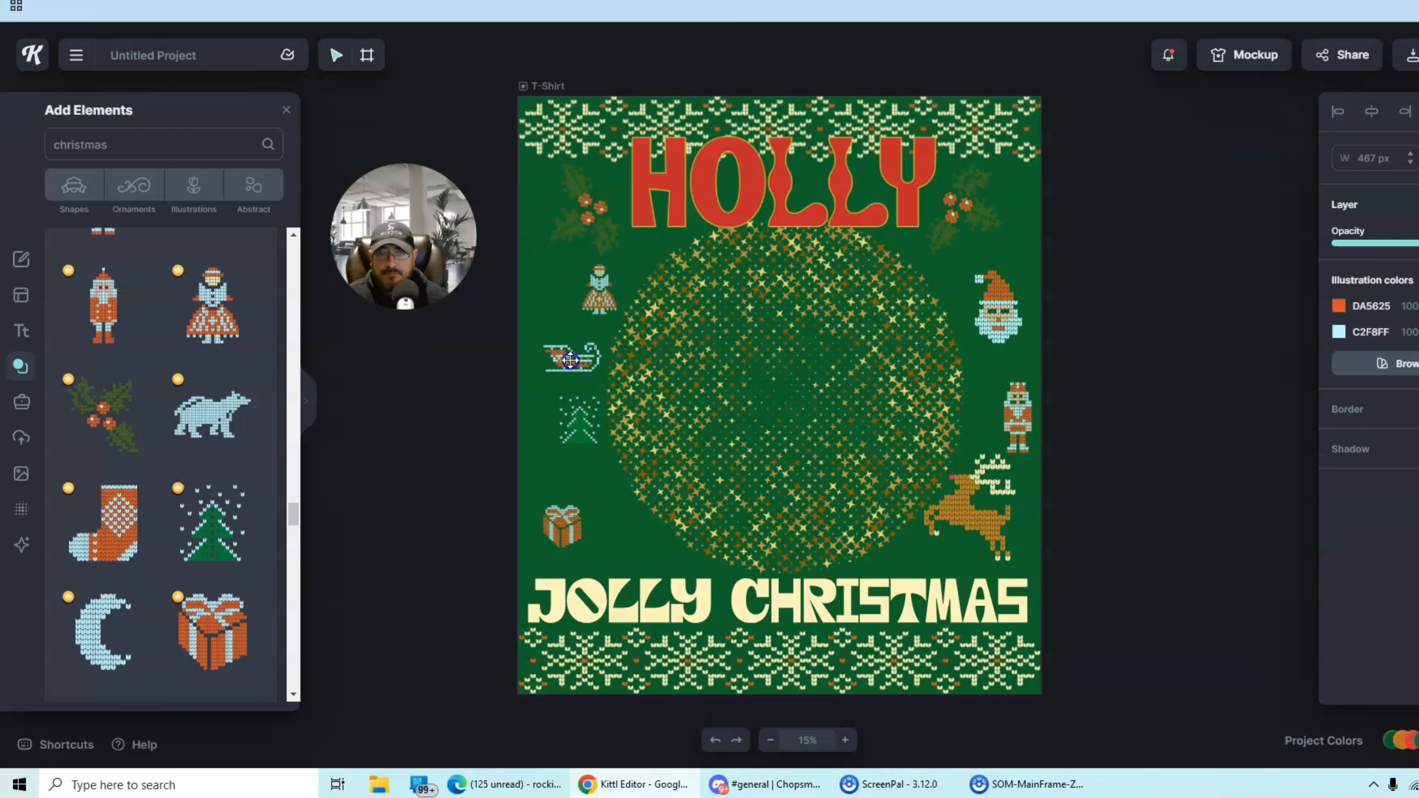
click(565, 426)
drag(554, 528, 582, 498)
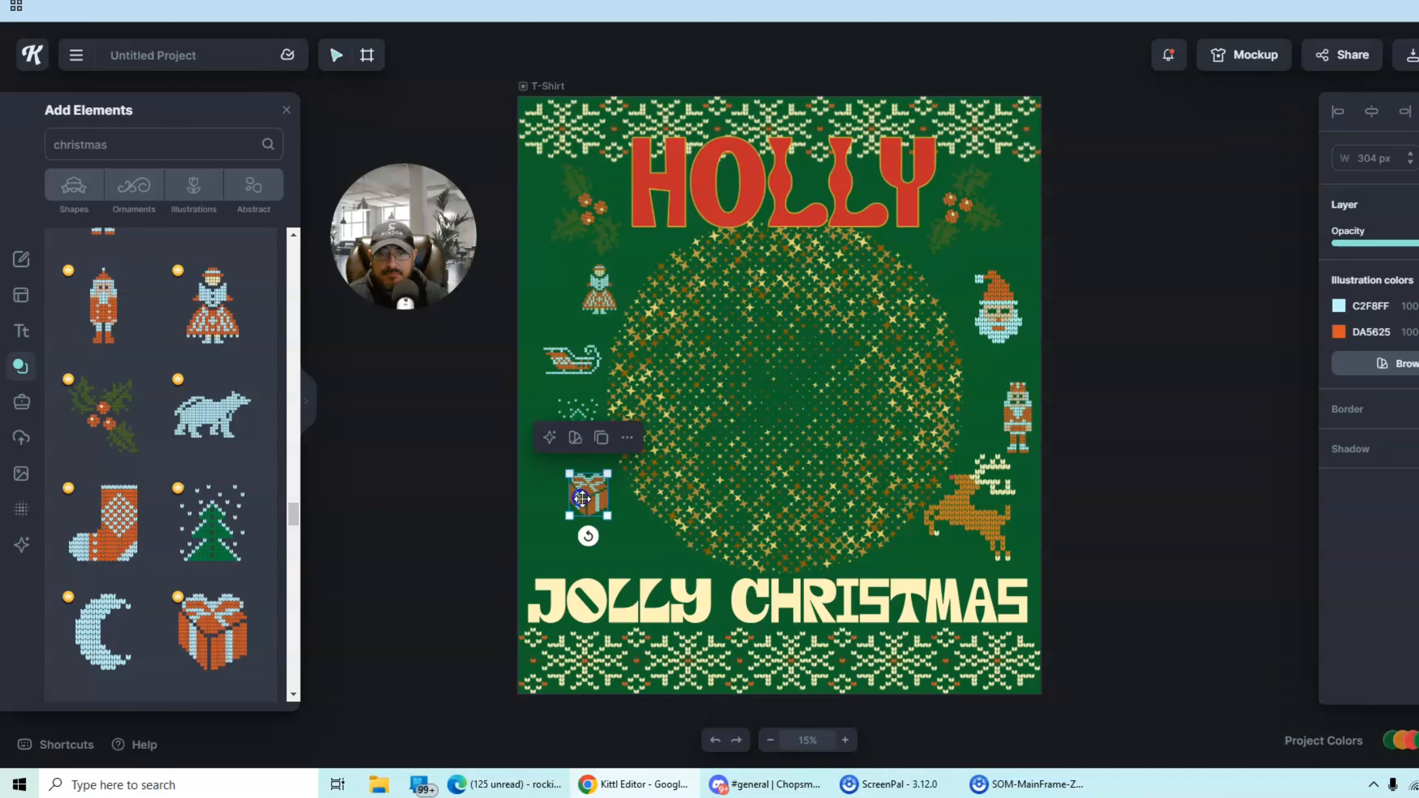
Shrink the knitted Santa and move it below the gift at the glitter circle's lower left.
click(987, 327)
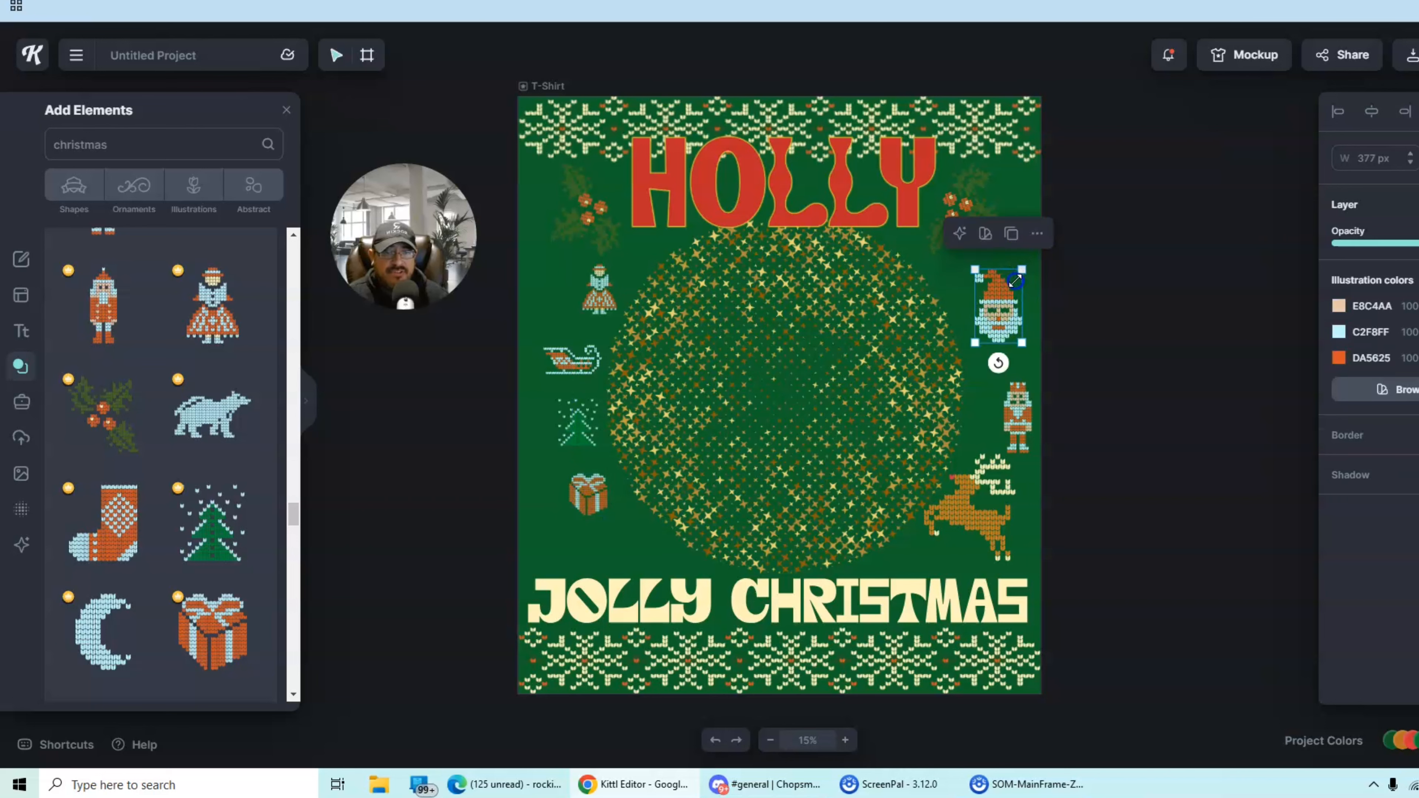
drag(1016, 281, 635, 545)
click(1050, 274)
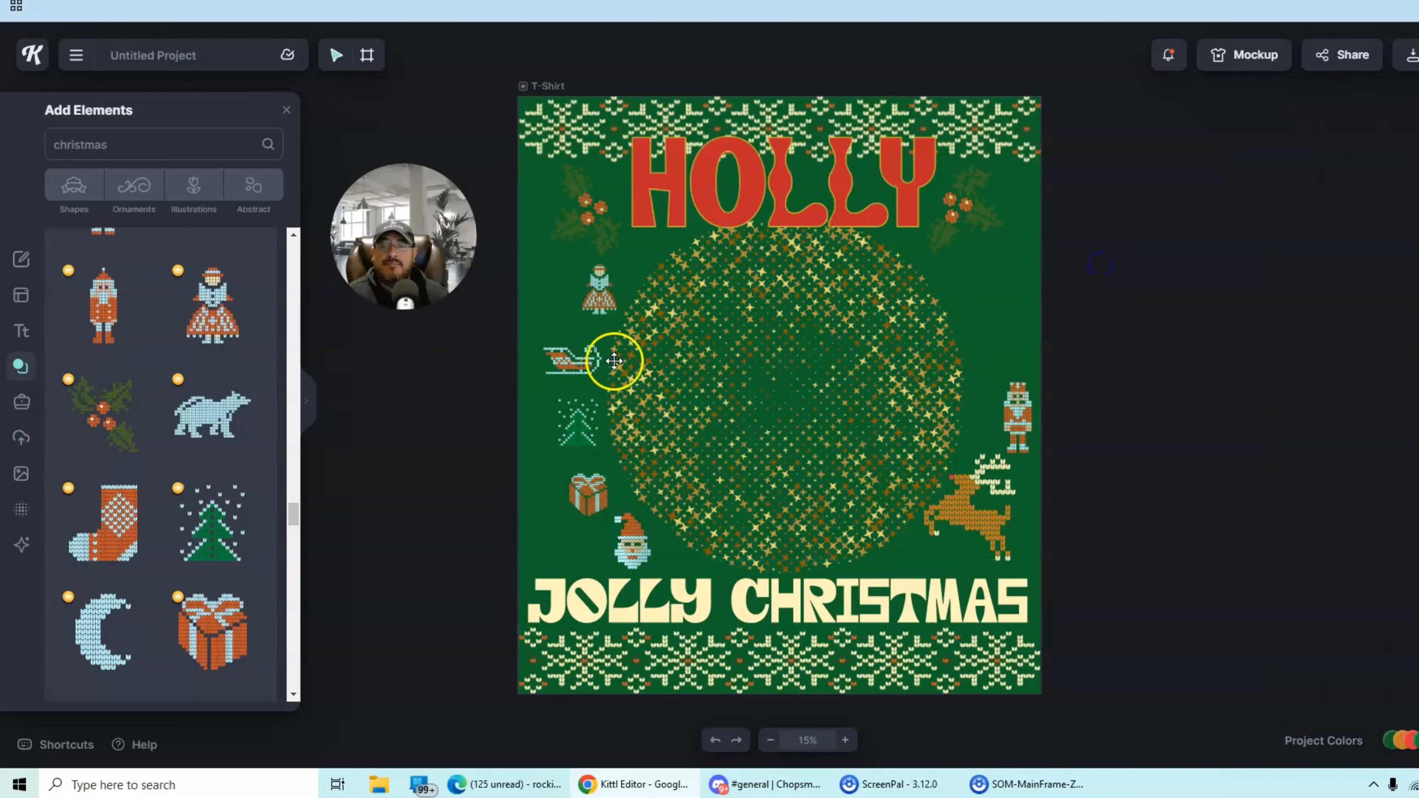
Nudge the doll, sleigh, tree, gift and Santa slightly left so they follow the circle's curve.
drag(596, 296, 579, 281)
drag(571, 363, 565, 364)
drag(581, 426, 574, 425)
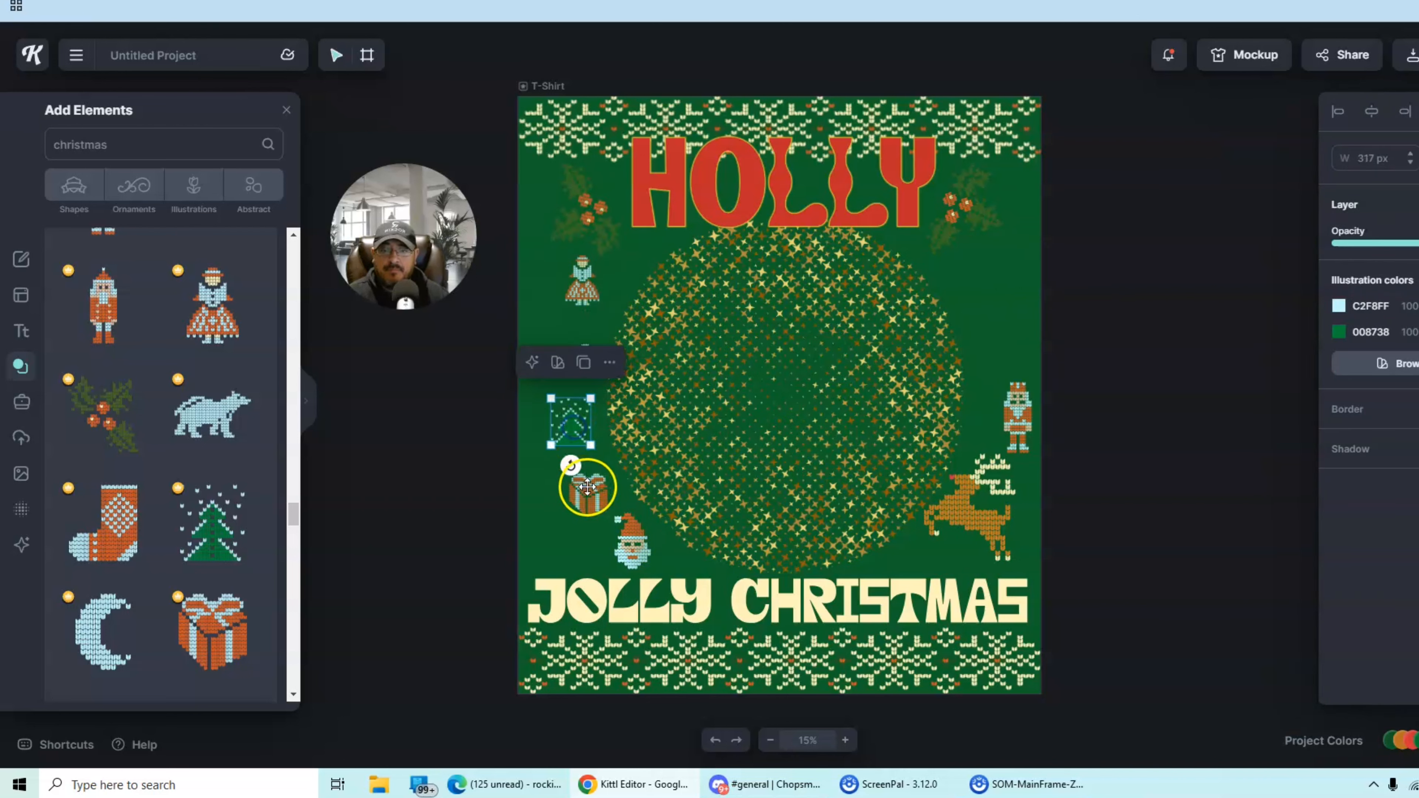
drag(588, 491, 582, 490)
click(633, 544)
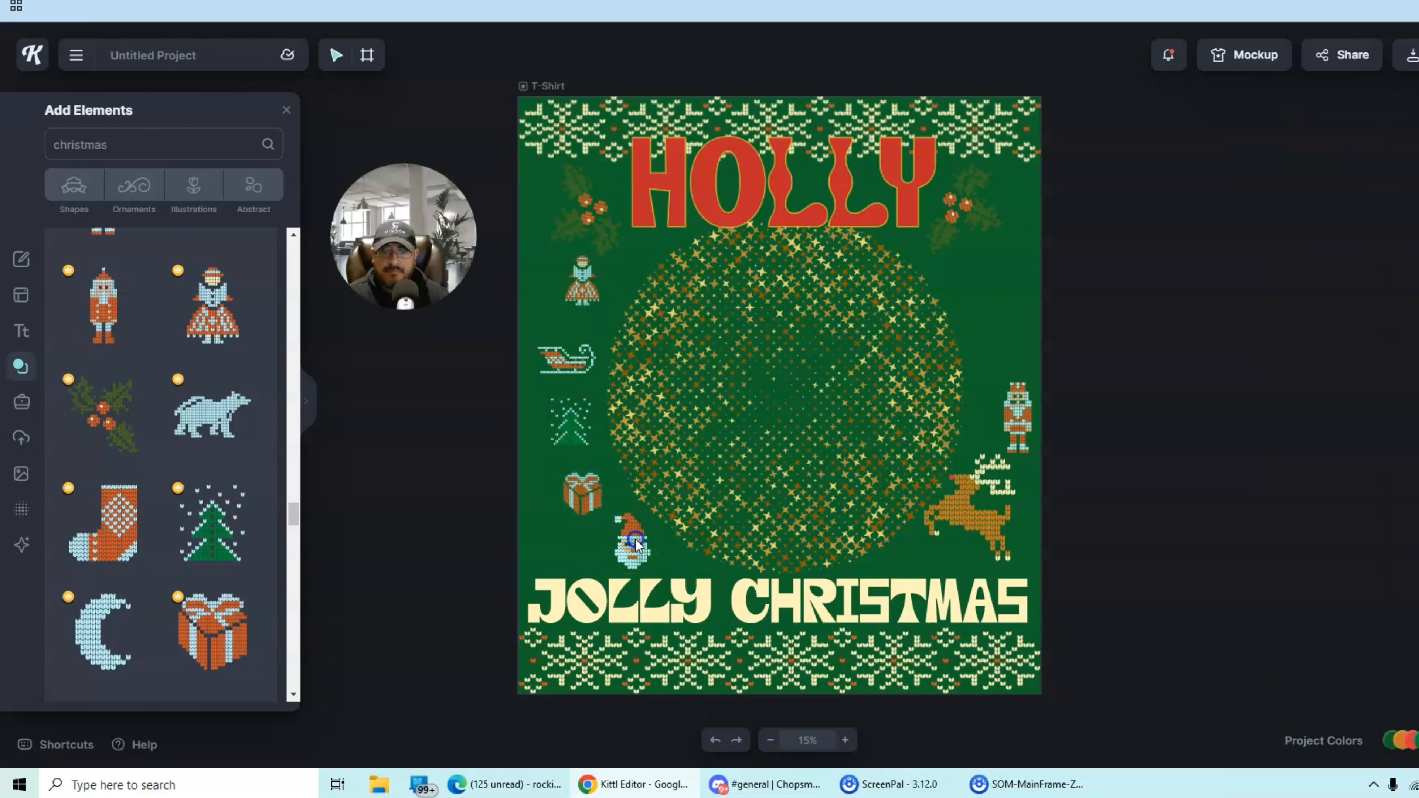
drag(635, 540, 633, 539)
click(1052, 440)
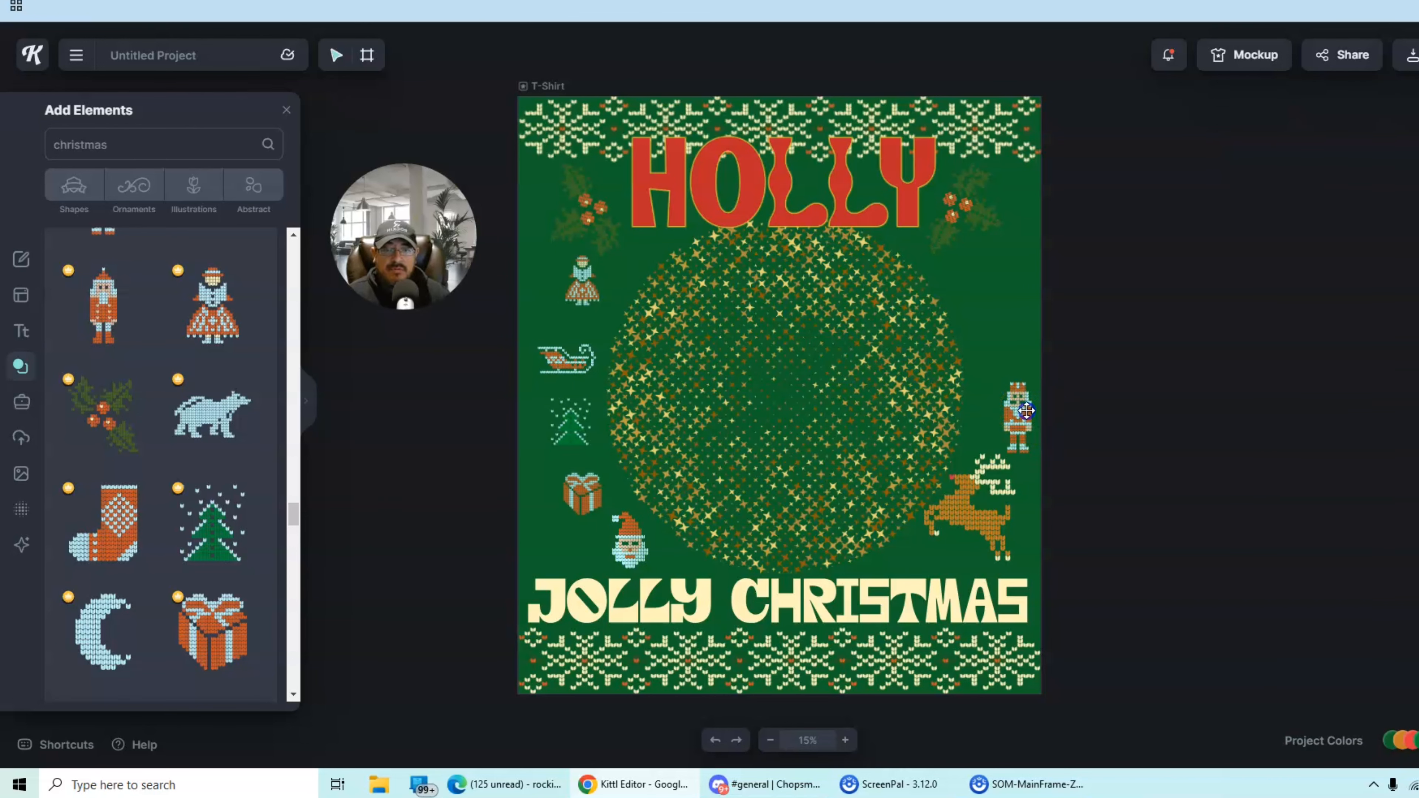
Move the nutcracker opposite the doll and shrink the reindeer to about 398 px wide at the circle's lower right.
drag(1027, 411, 989, 283)
click(1176, 304)
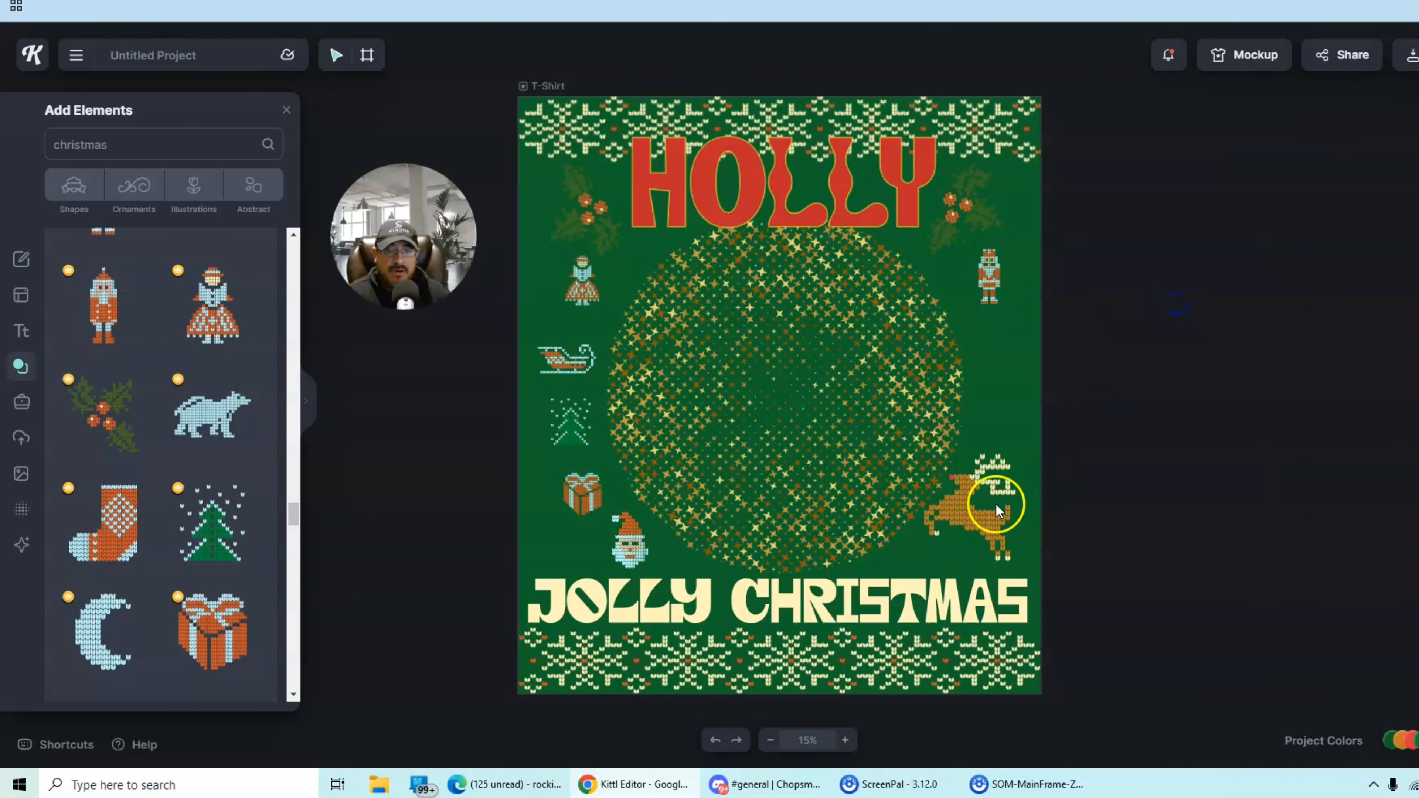
click(966, 512)
drag(1021, 454, 979, 531)
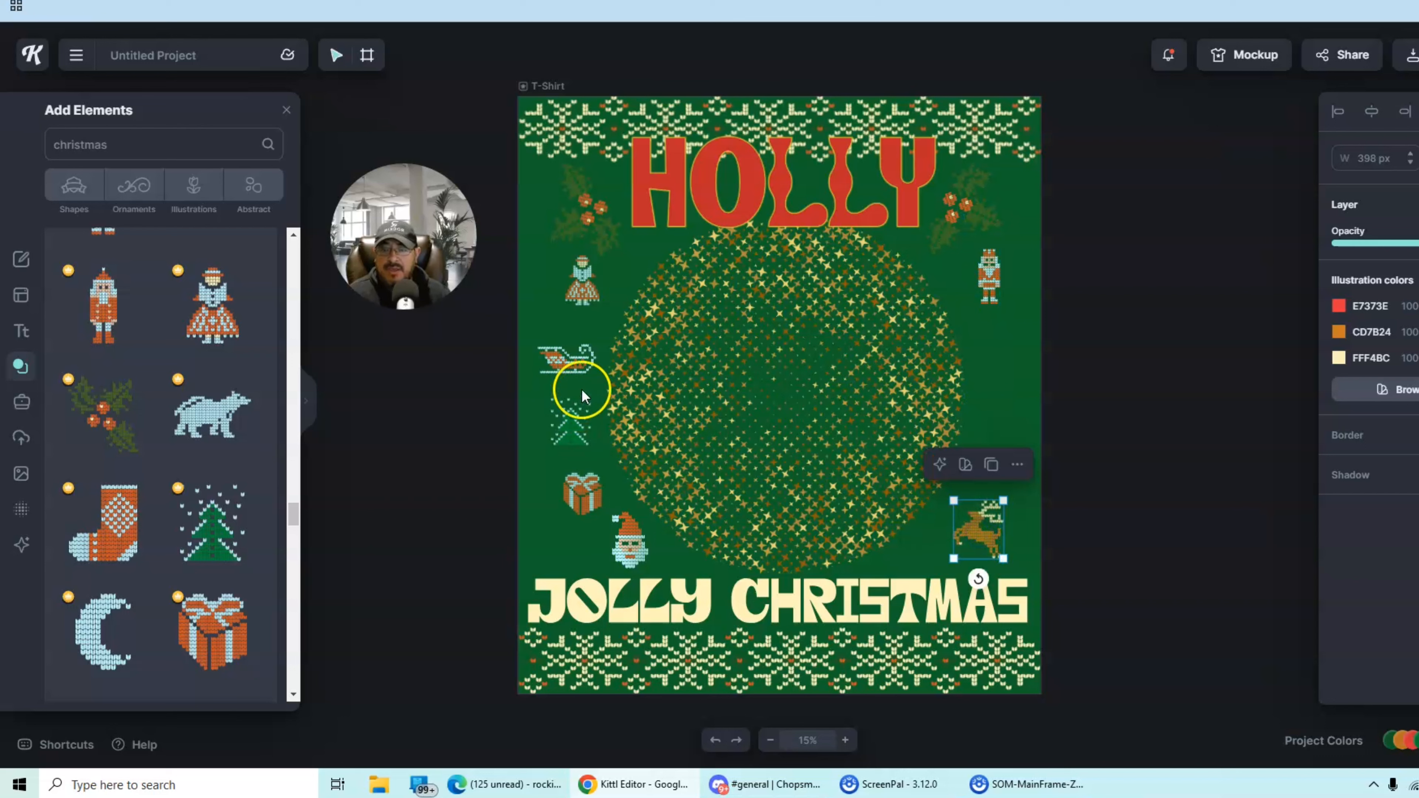
Duplicate the sleigh, tree and gift together and place the copies between the nutcracker and the reindeer.
click(573, 356)
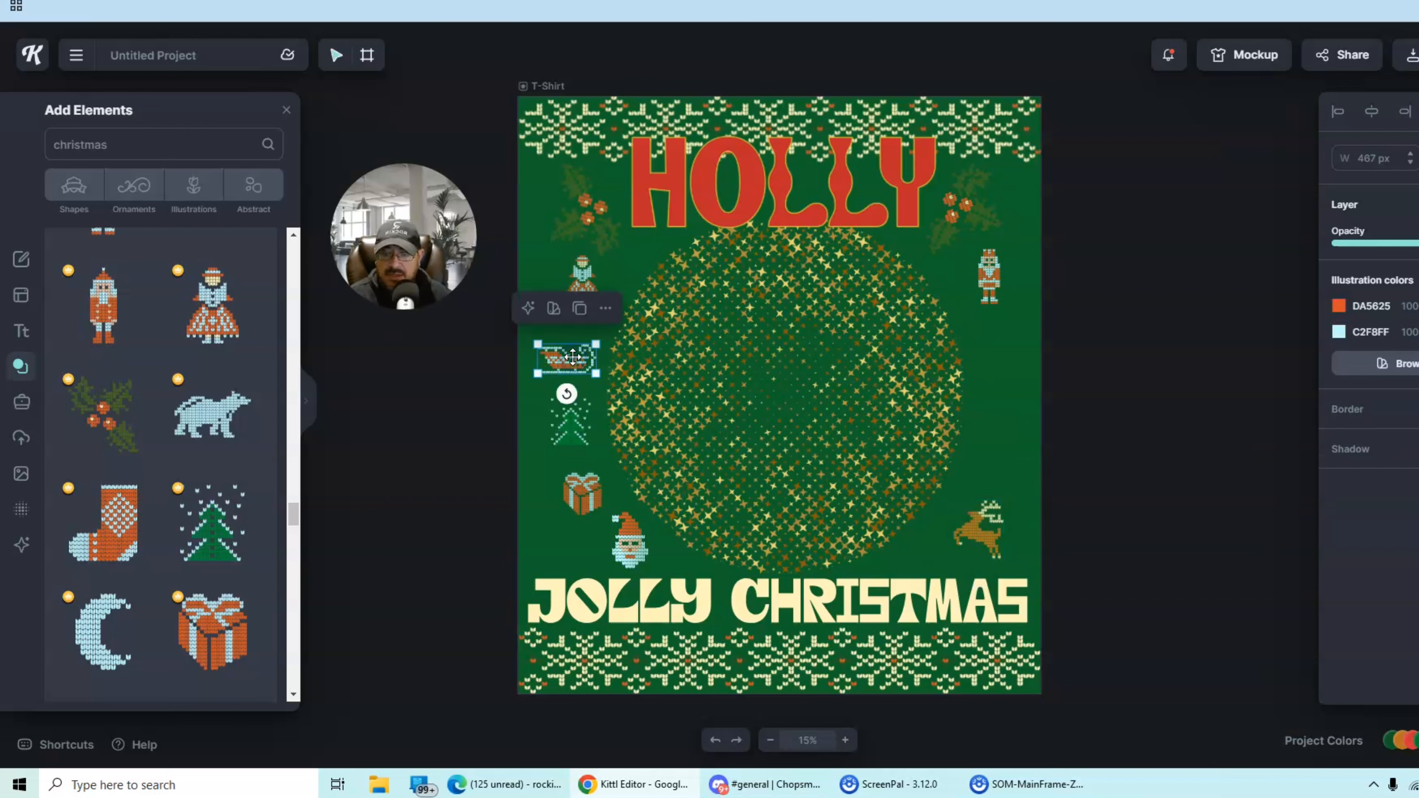
shift+click(578, 419)
shift+click(594, 491)
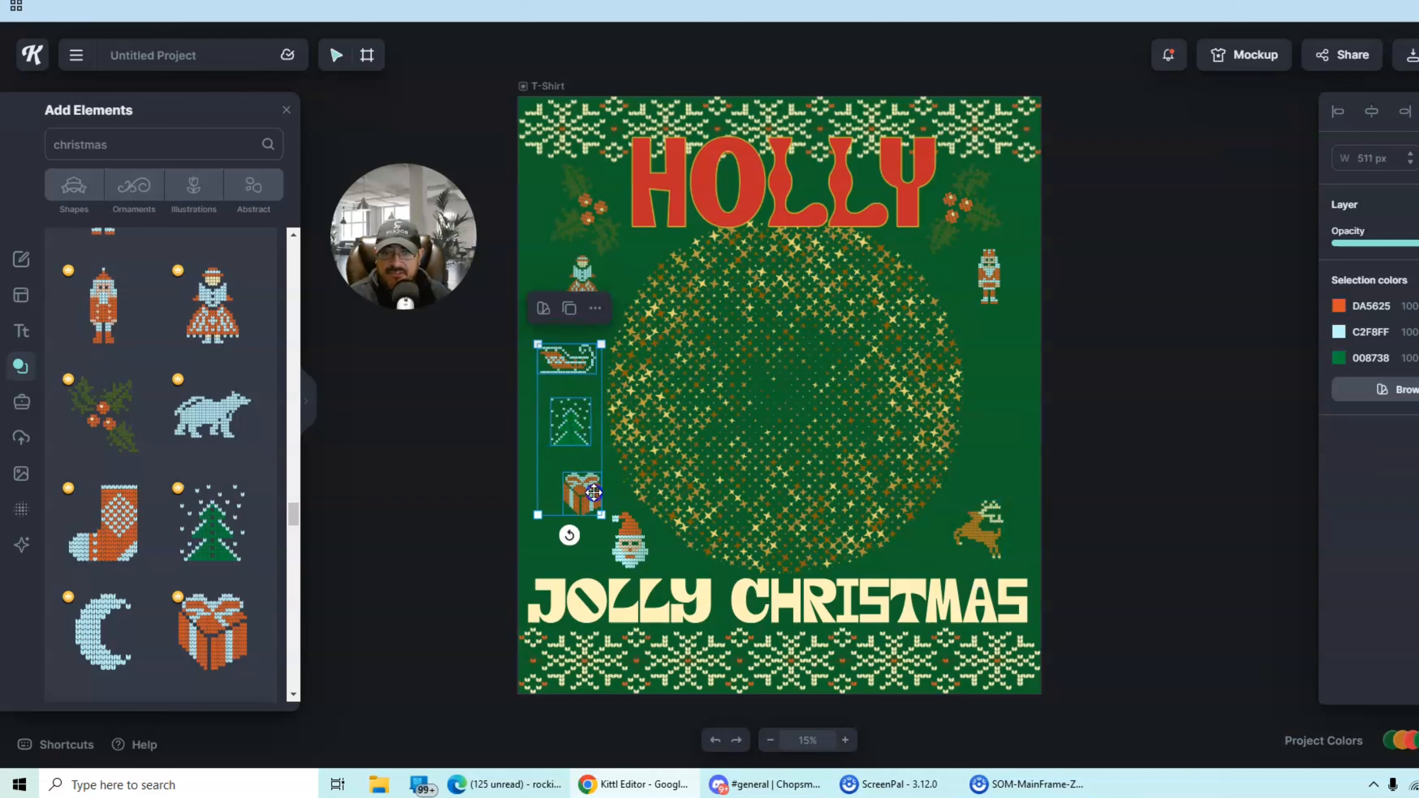
click(571, 309)
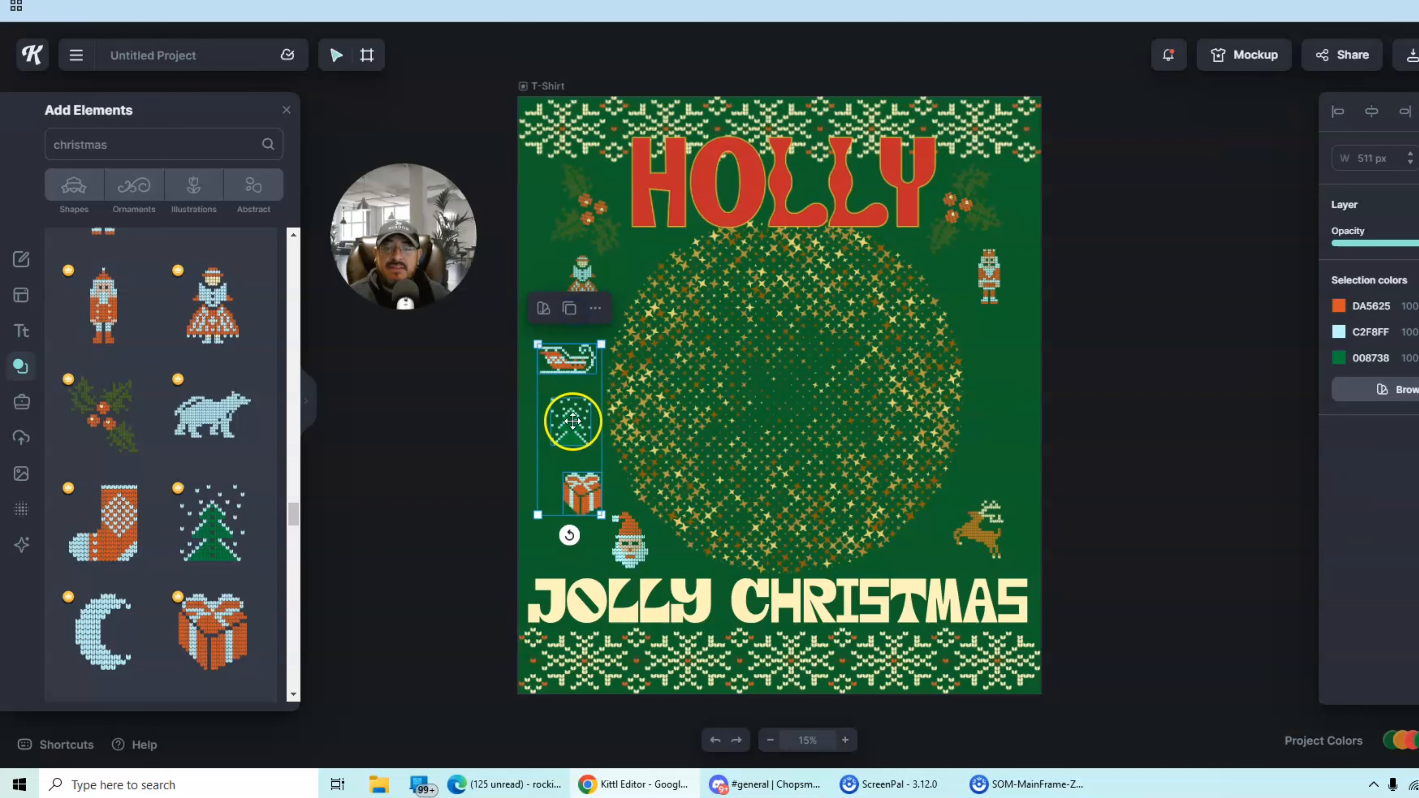
drag(571, 421, 1003, 389)
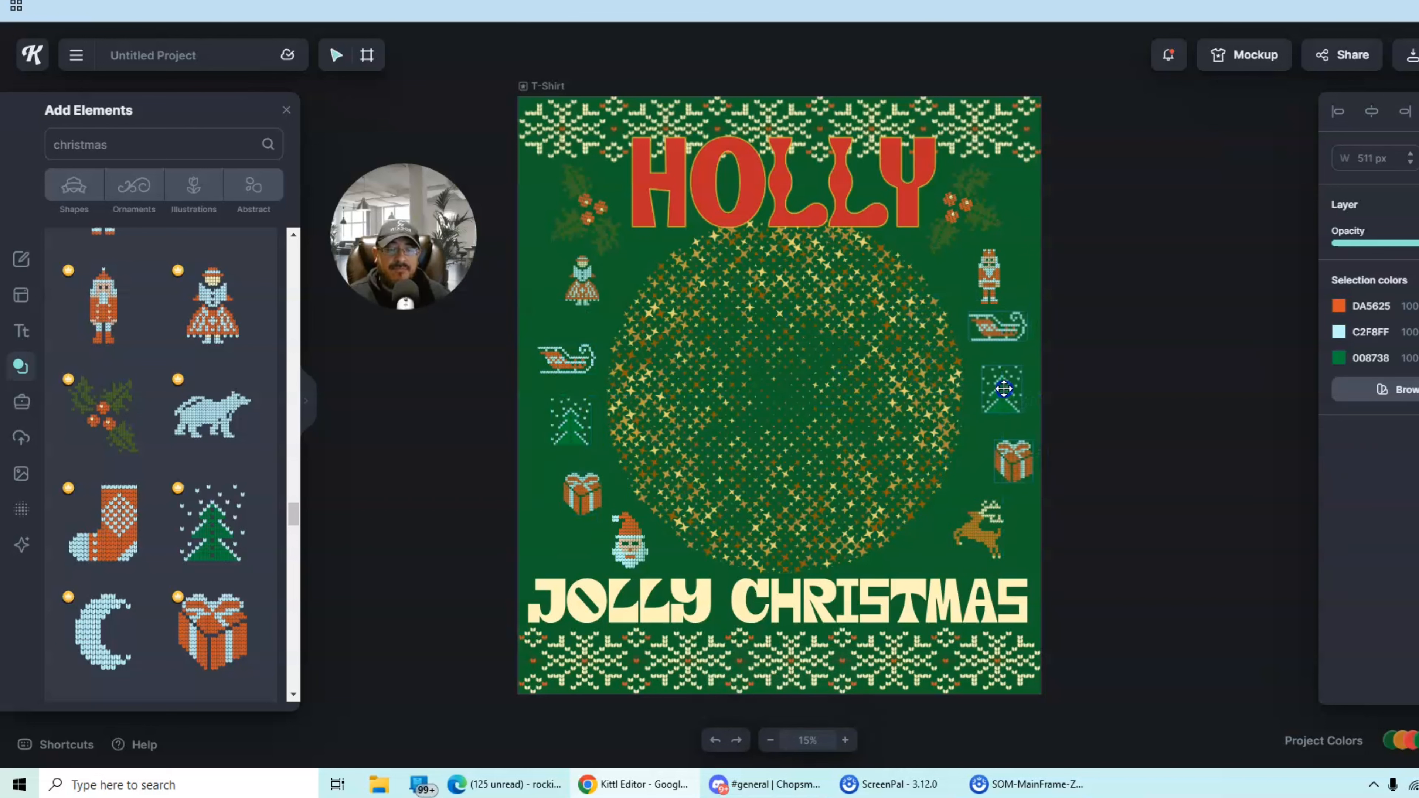
click(1125, 291)
Flip the copied sleigh, tree and gift horizontally as one selection to mirror the left column.
click(1011, 319)
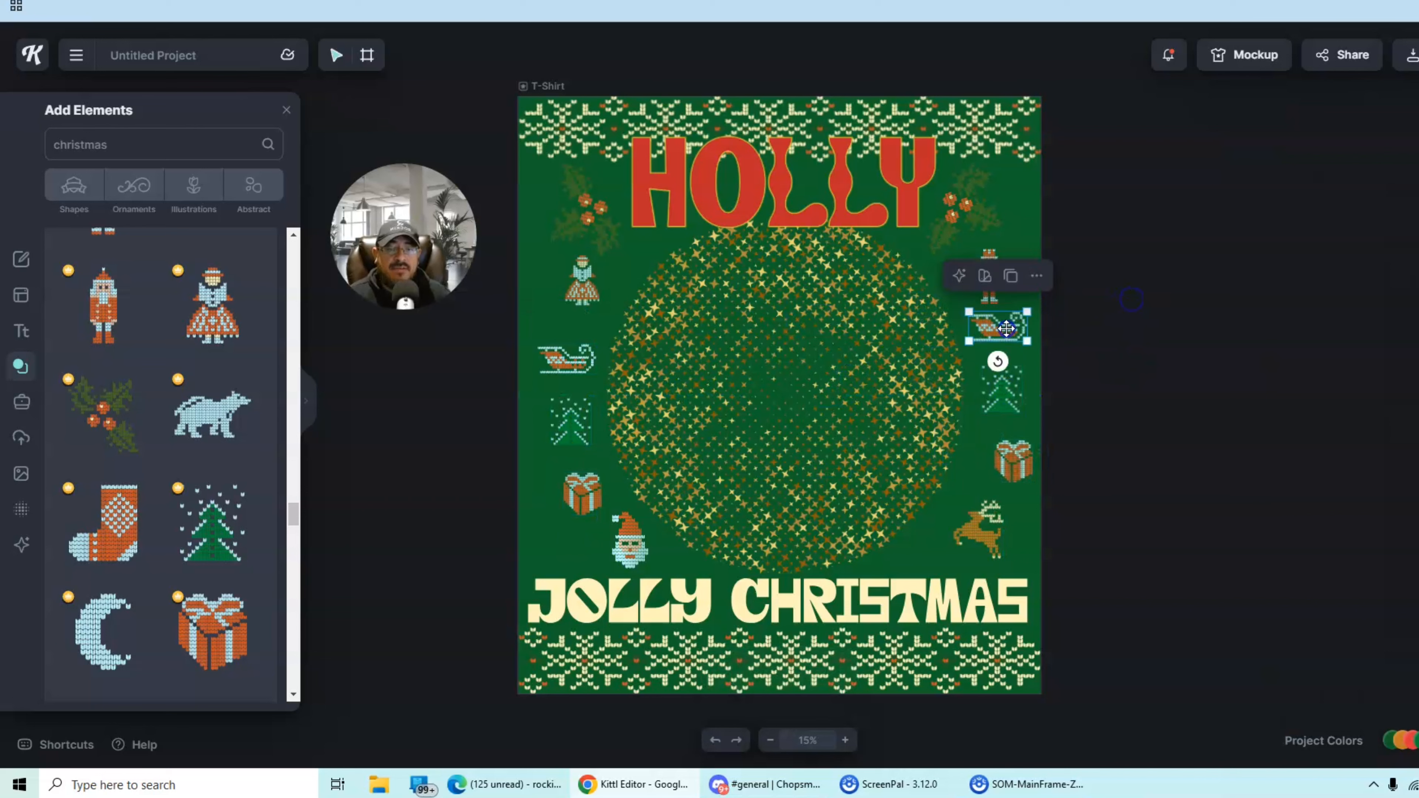
shift+click(1002, 396)
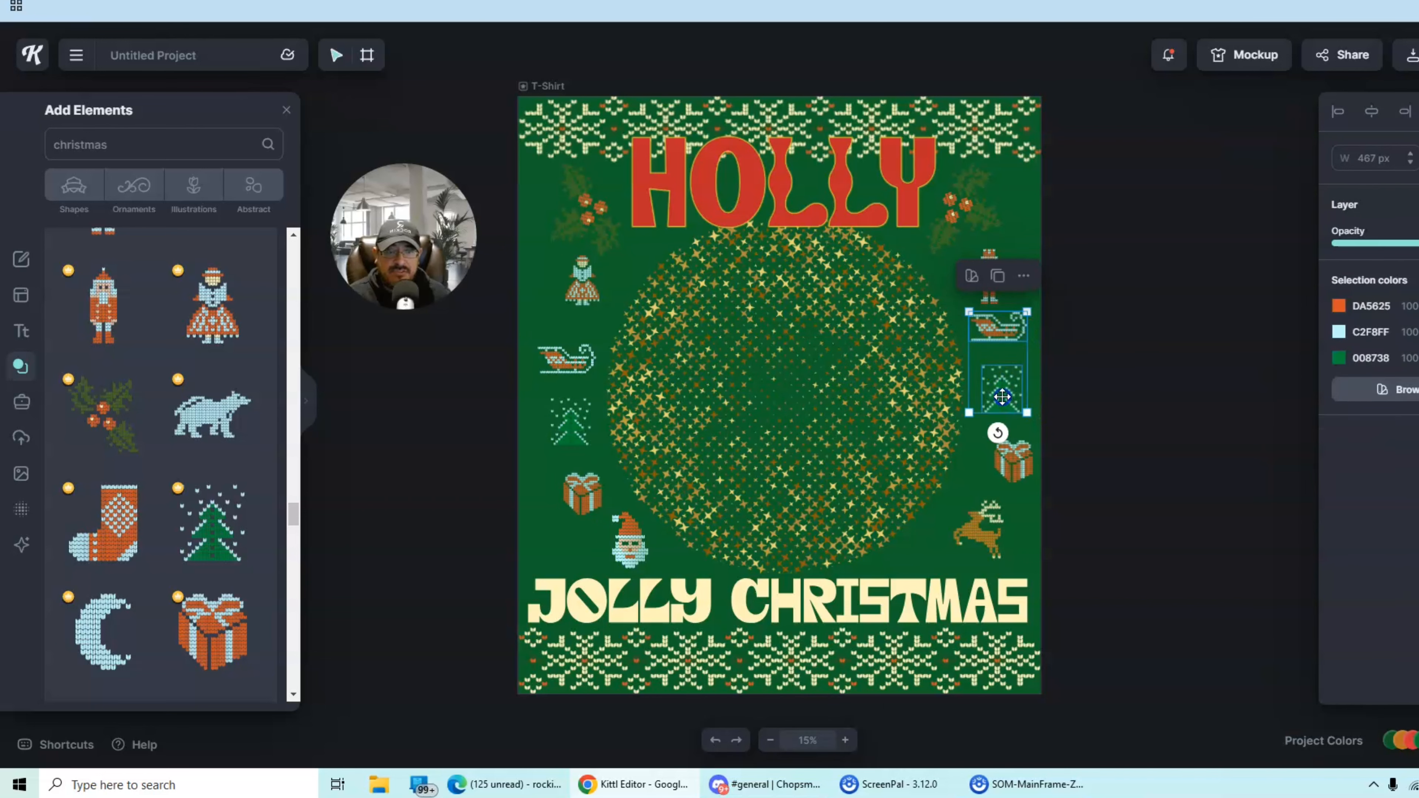
shift+click(1022, 455)
click(1027, 276)
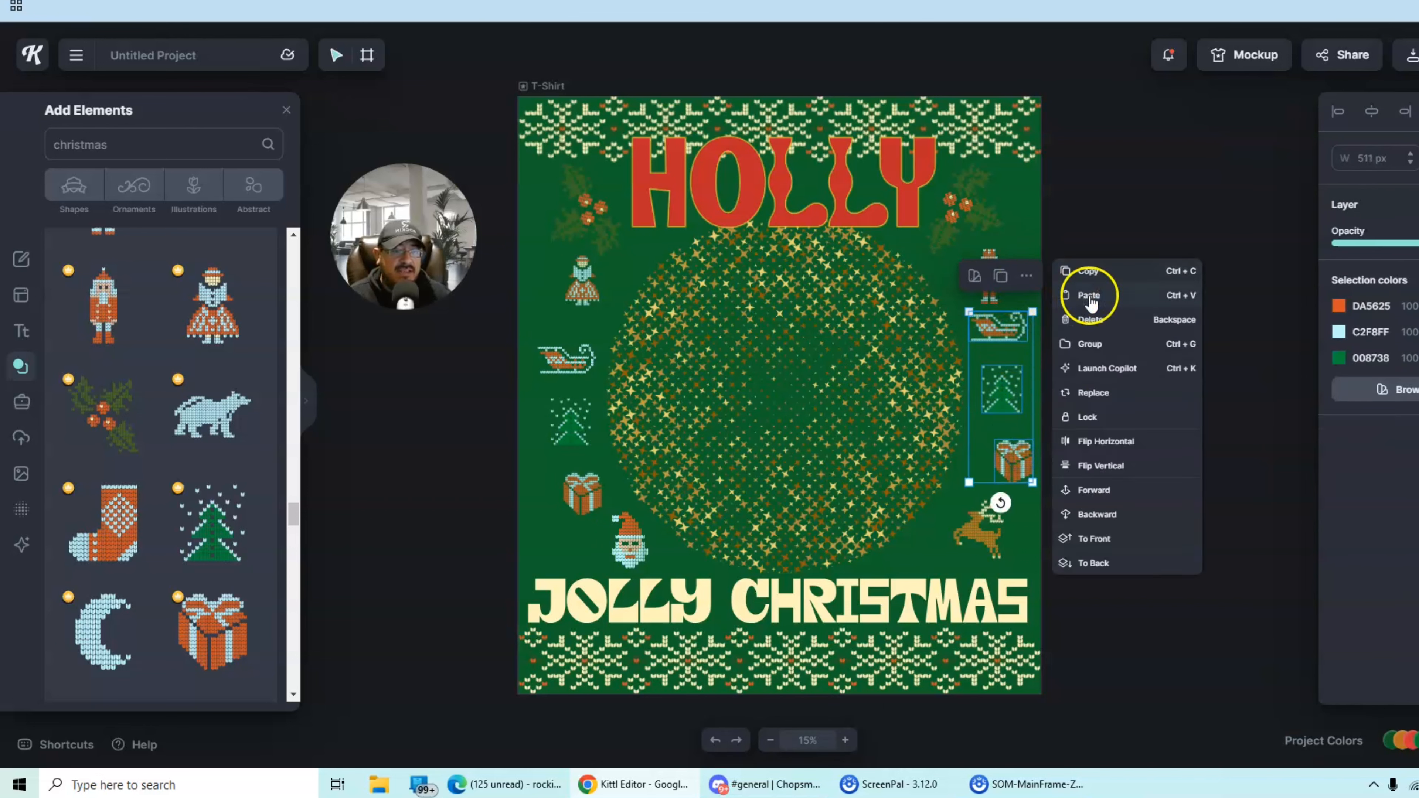
click(1098, 442)
click(1181, 361)
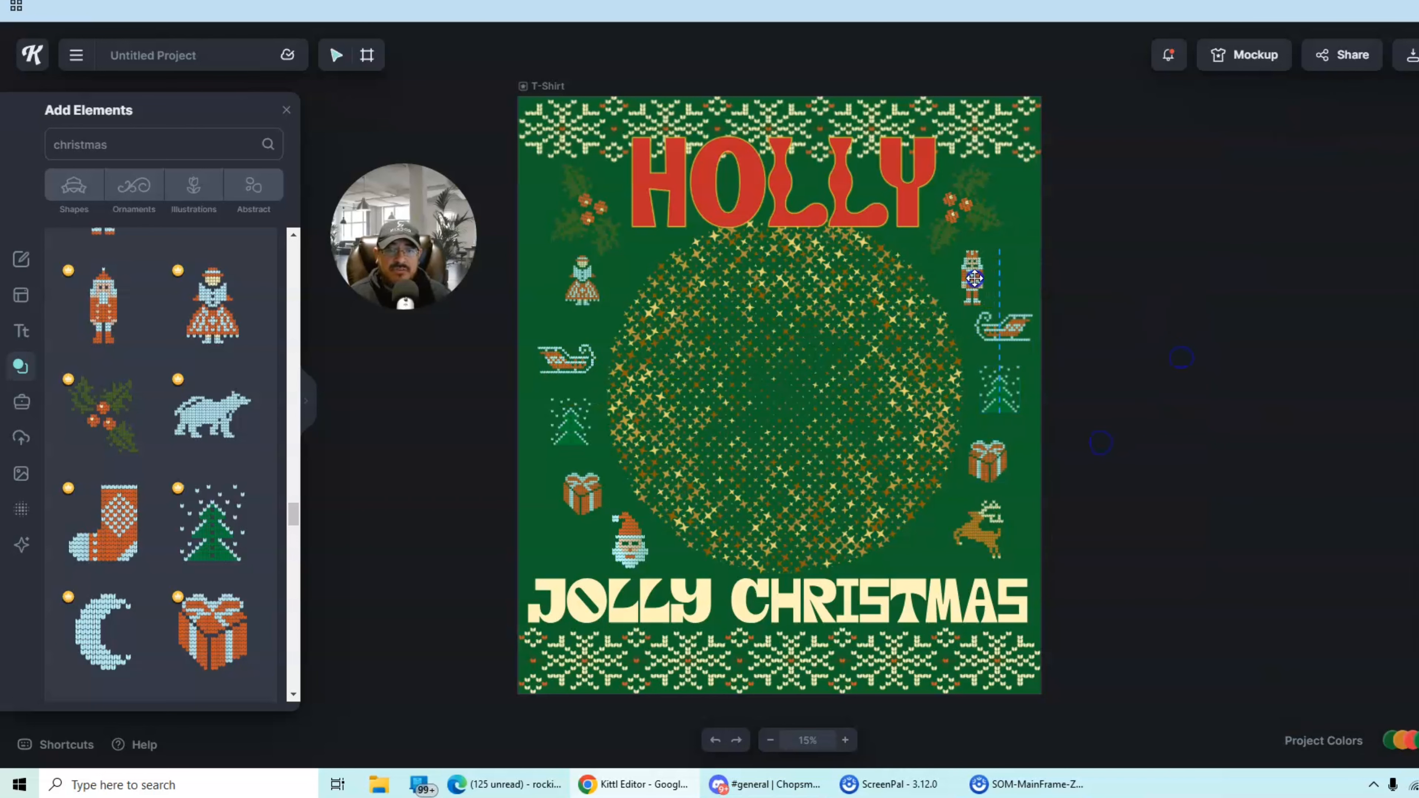
Space the nutcracker, sleigh, tree, gift and reindeer evenly along the glitter circle's right curve.
click(974, 278)
click(1099, 336)
click(1003, 340)
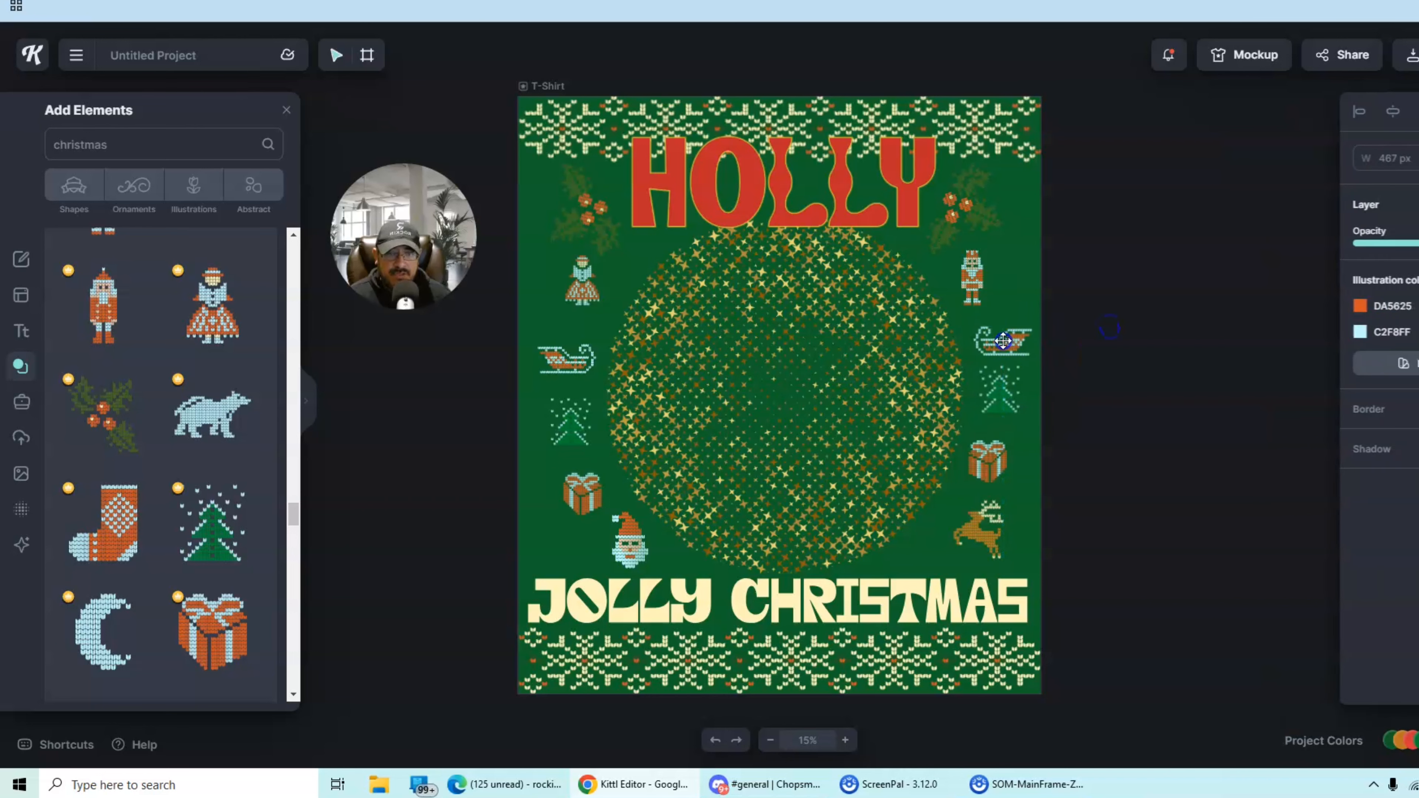
click(998, 390)
click(1109, 389)
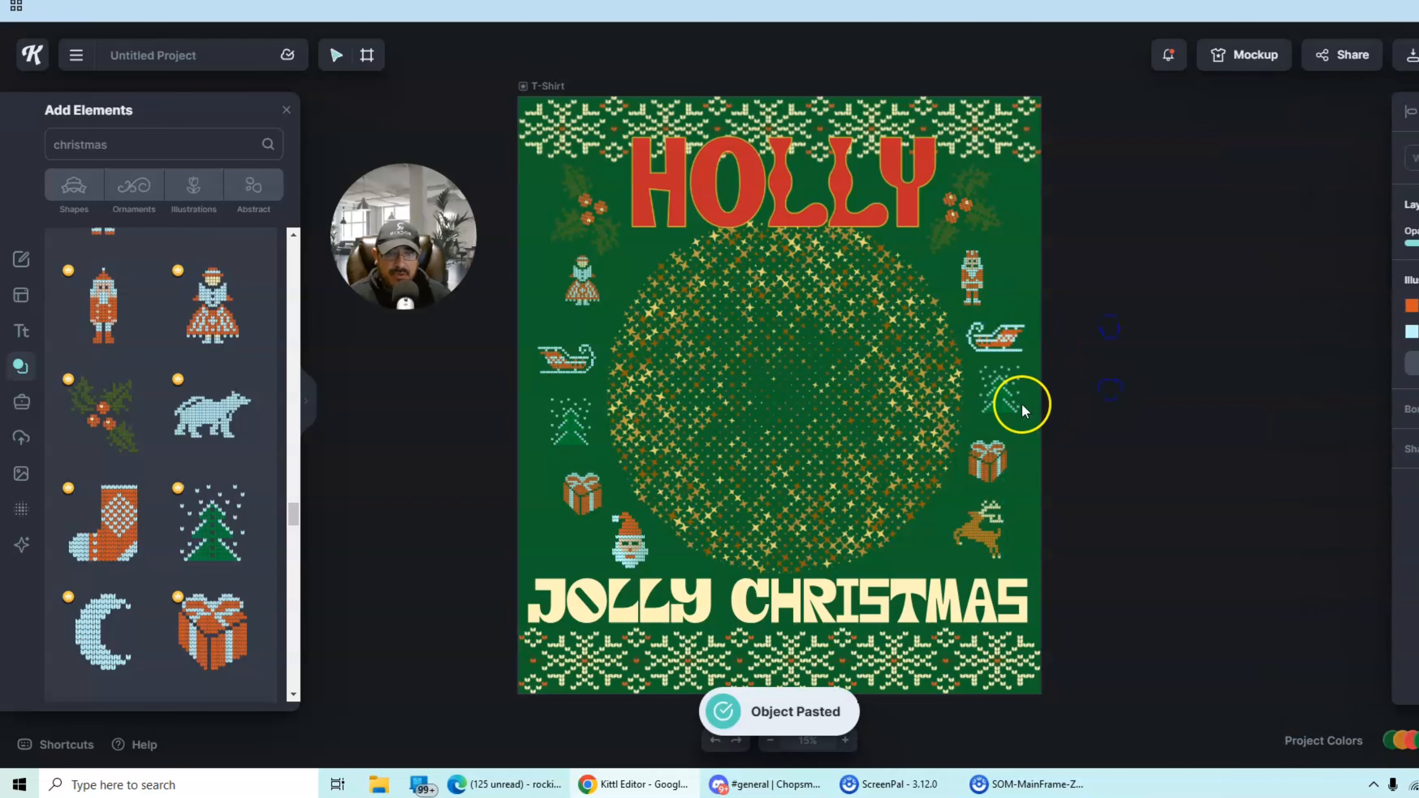
click(988, 466)
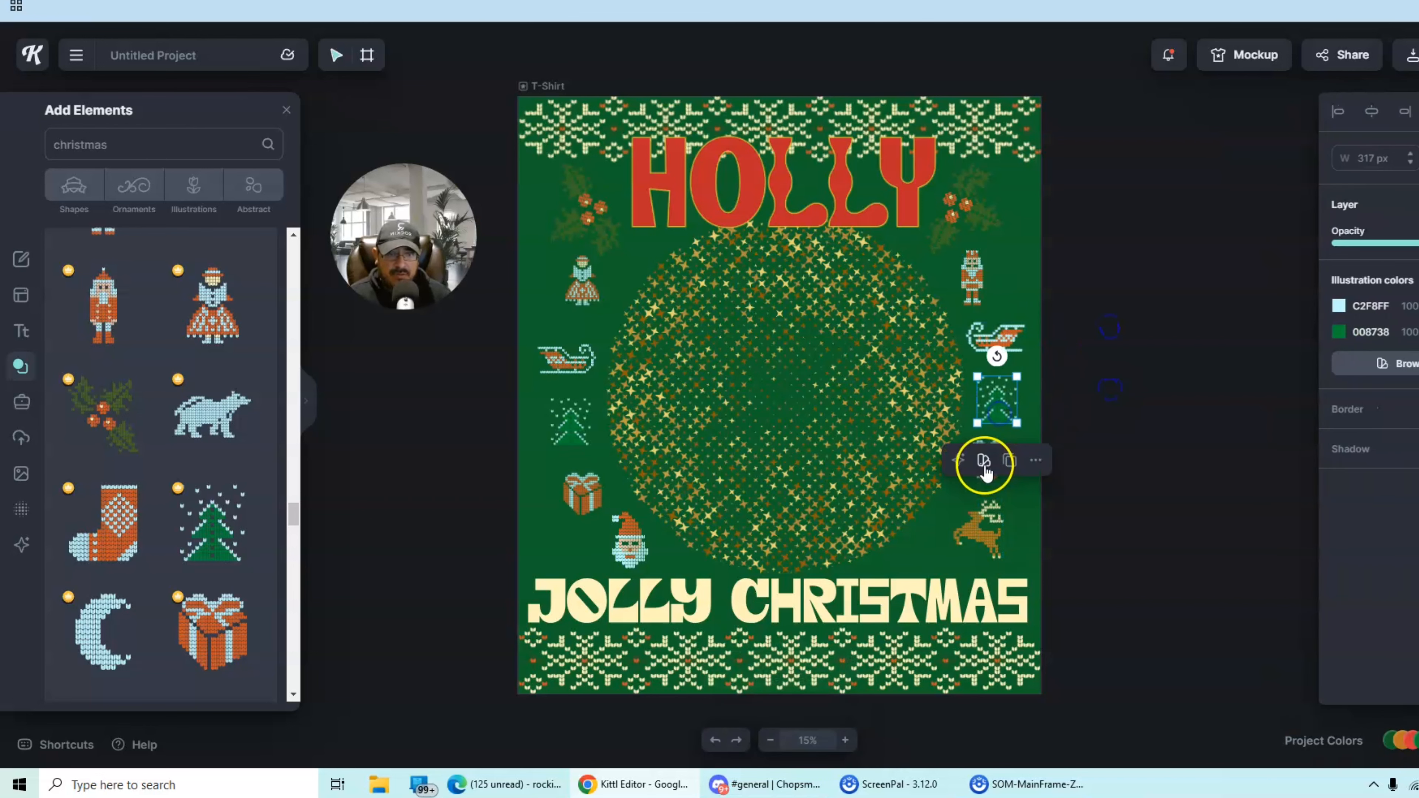
click(1105, 450)
drag(988, 466, 981, 465)
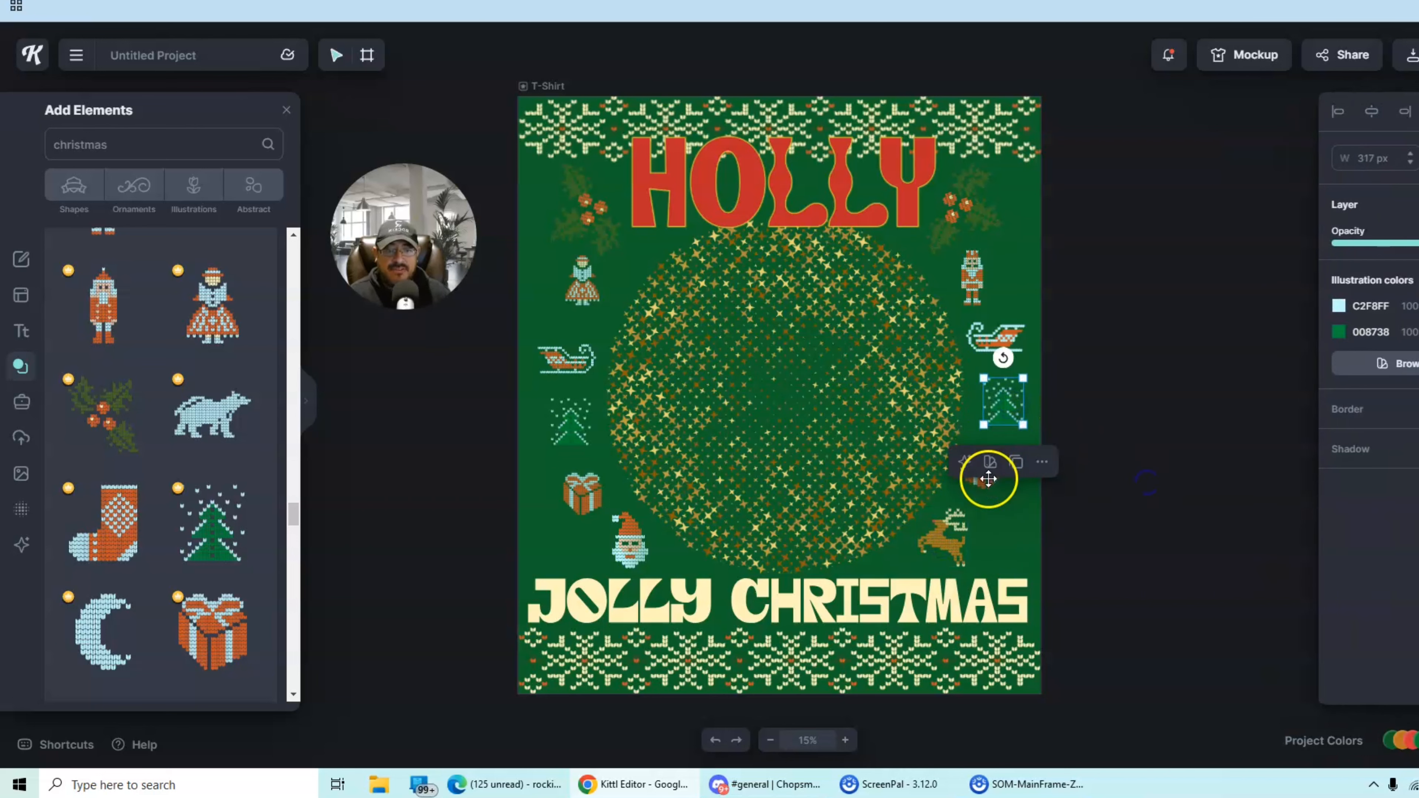
drag(988, 480, 992, 485)
click(1179, 439)
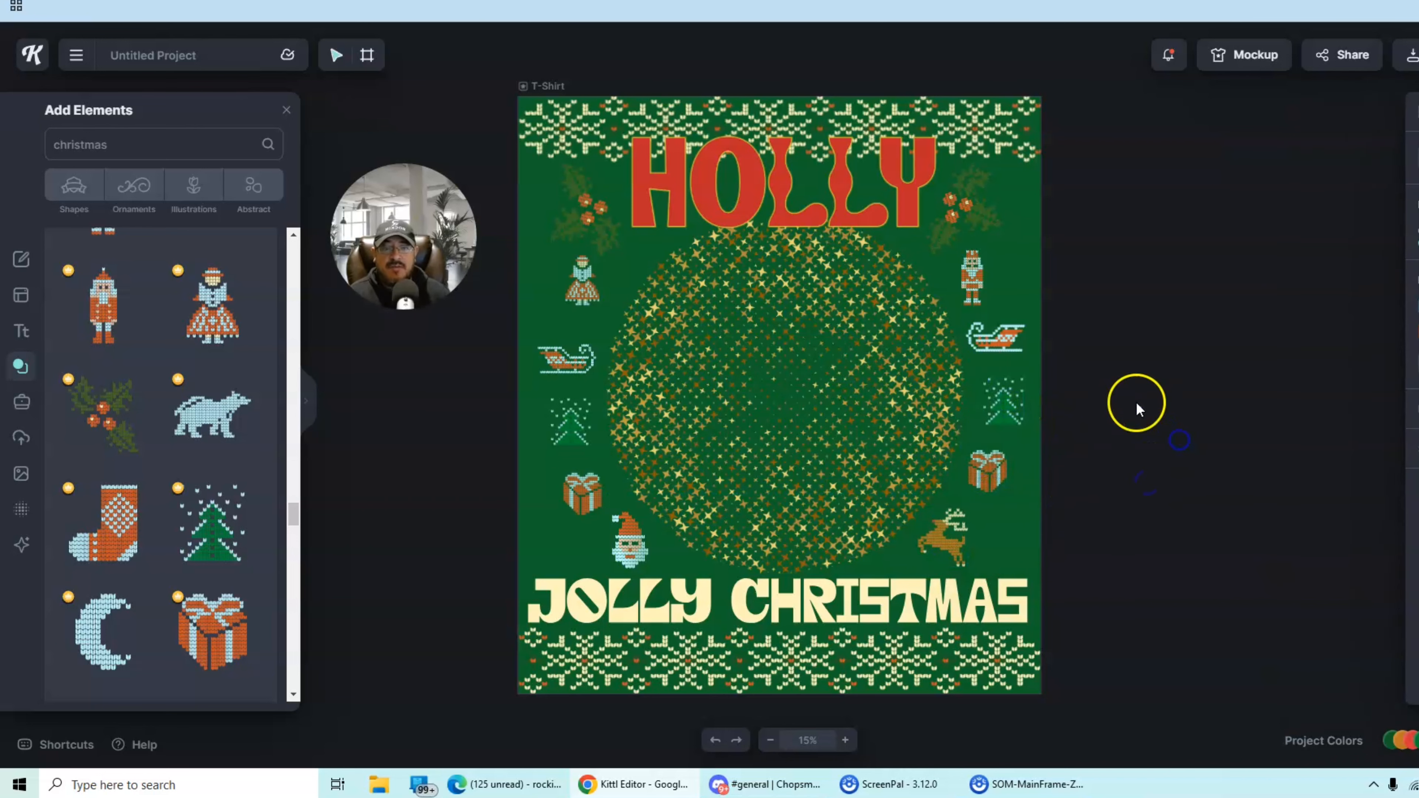
Fine-tune the left sleigh, tree, gift, Santa and holly sprig to balance the motifs on the right.
click(583, 357)
click(566, 419)
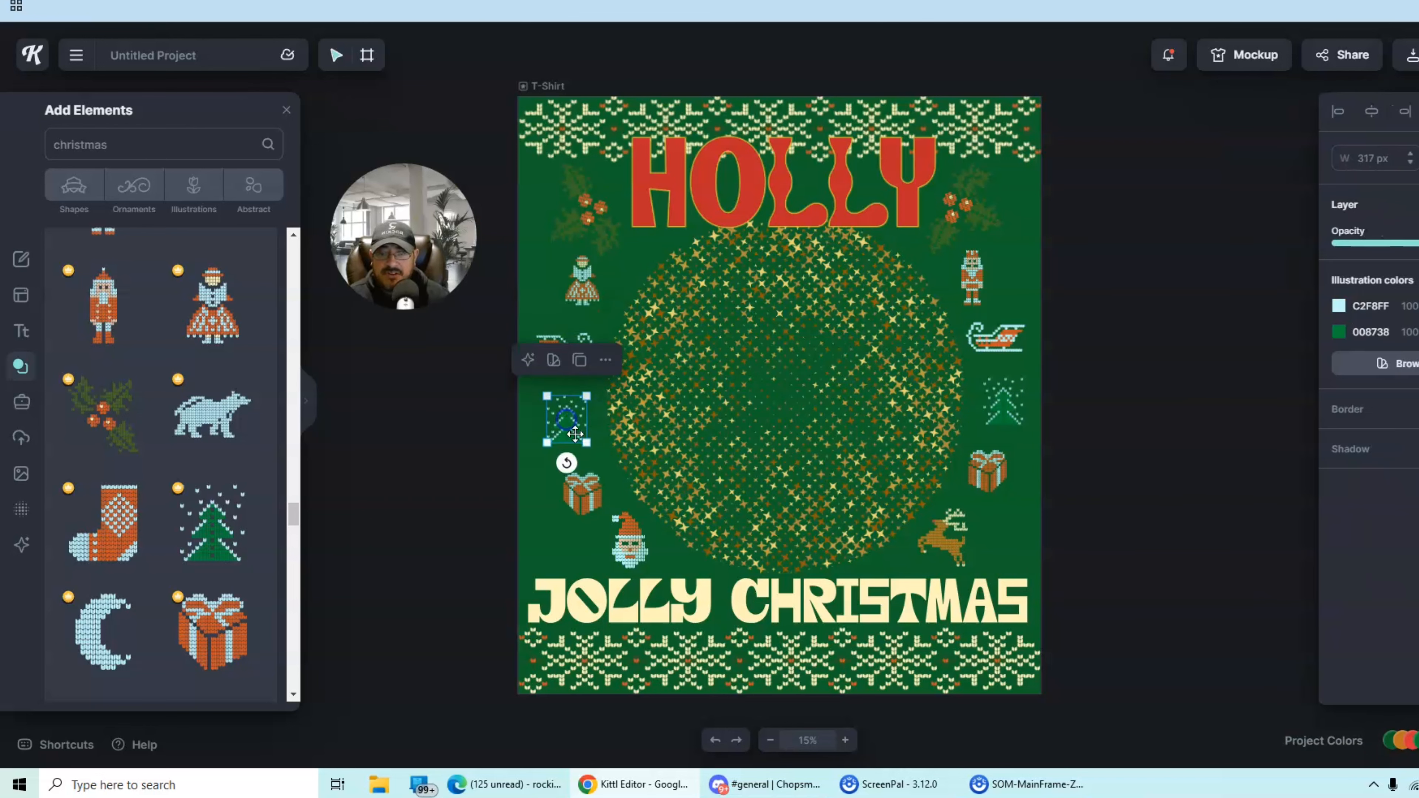
click(581, 496)
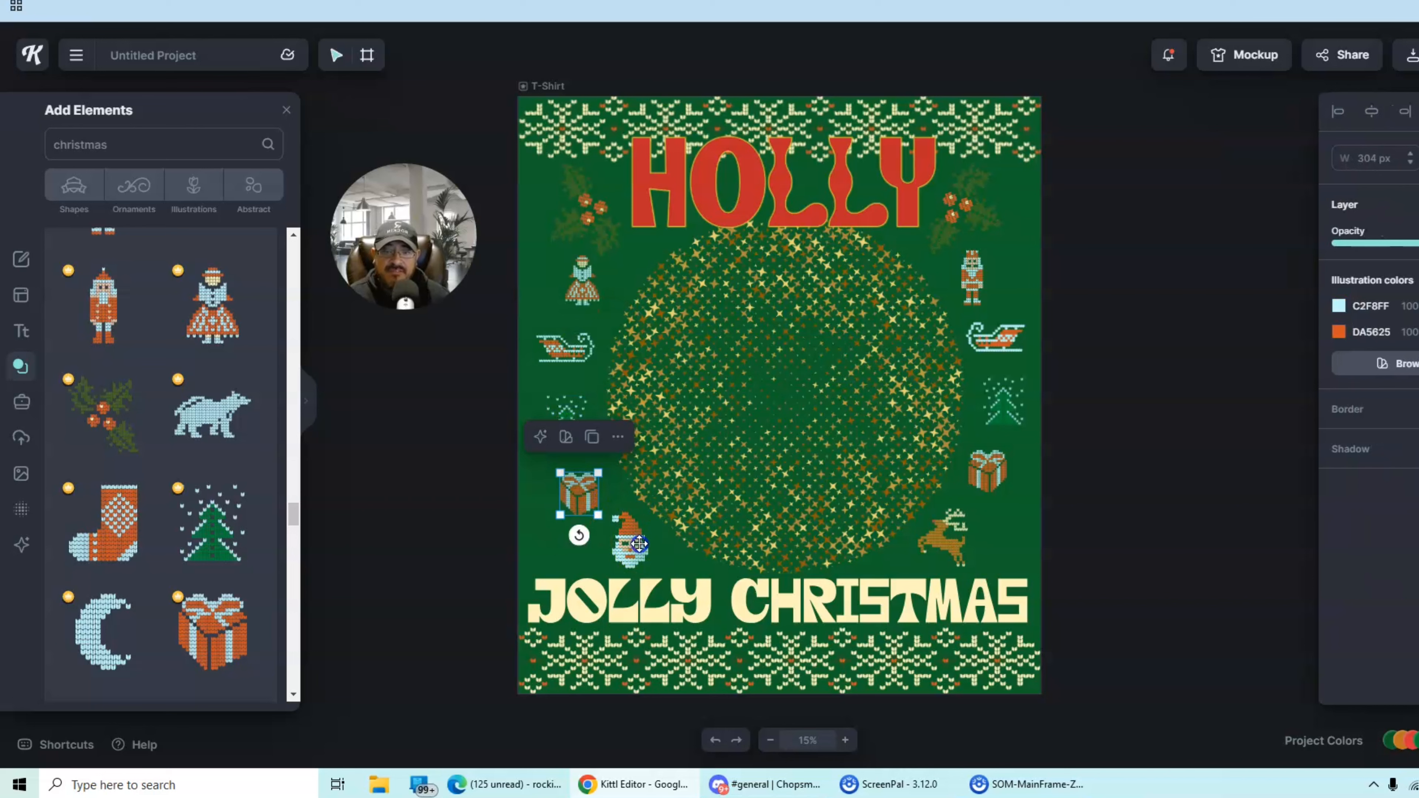
drag(638, 543, 643, 544)
click(1117, 328)
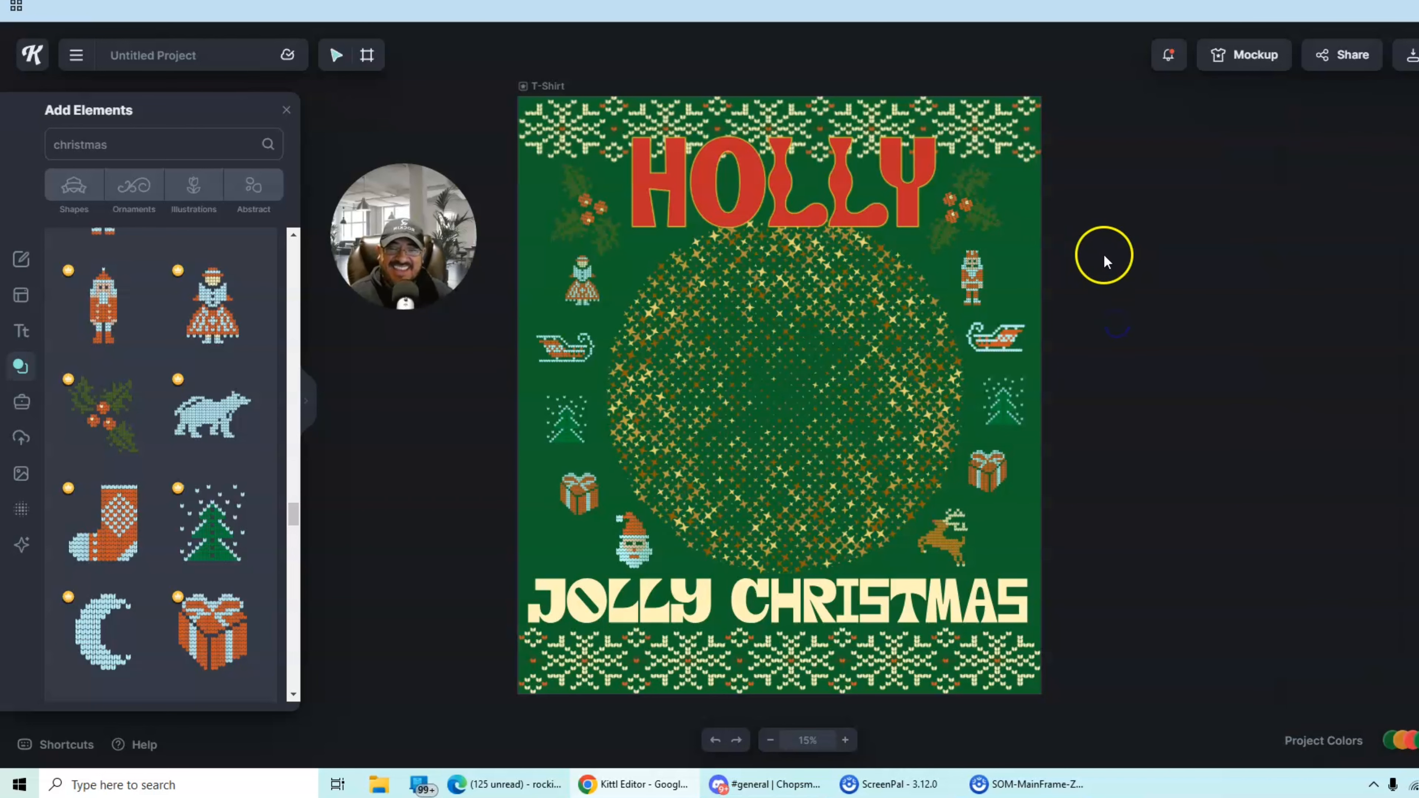
drag(580, 201, 584, 200)
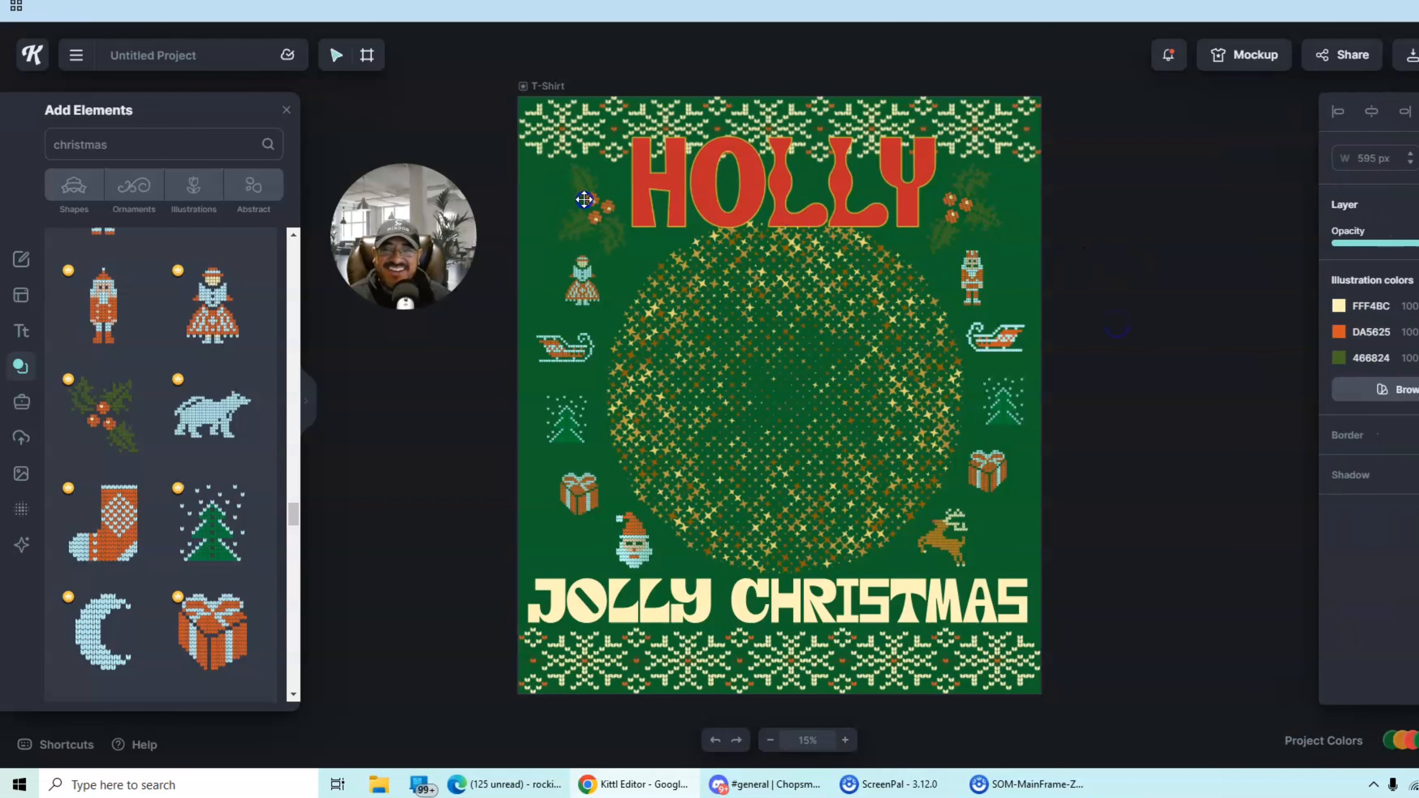
click(1120, 185)
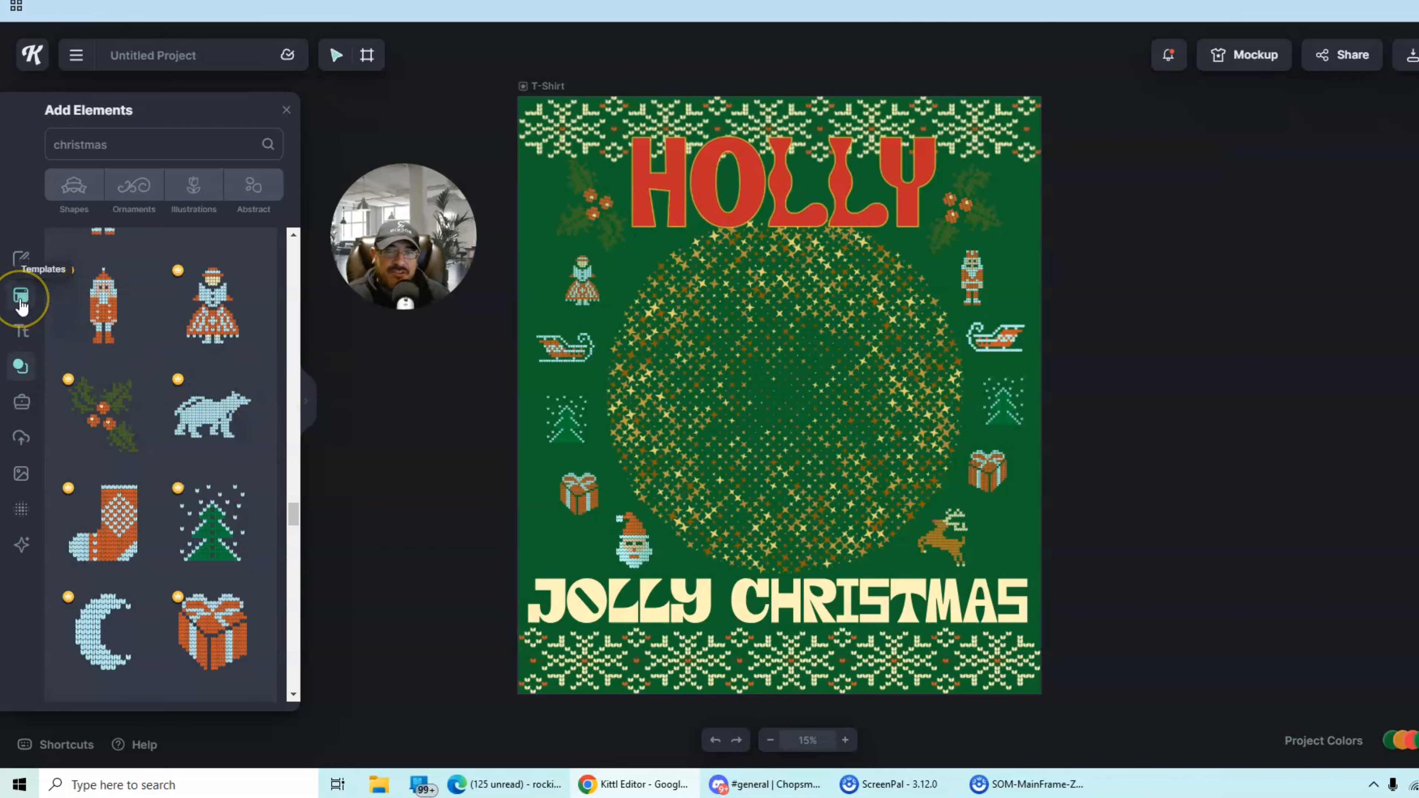
Add the uploaded galaxy-background photo of the man in a Santa hat with the dogs over the glitter circle.
mouse_move(21, 306)
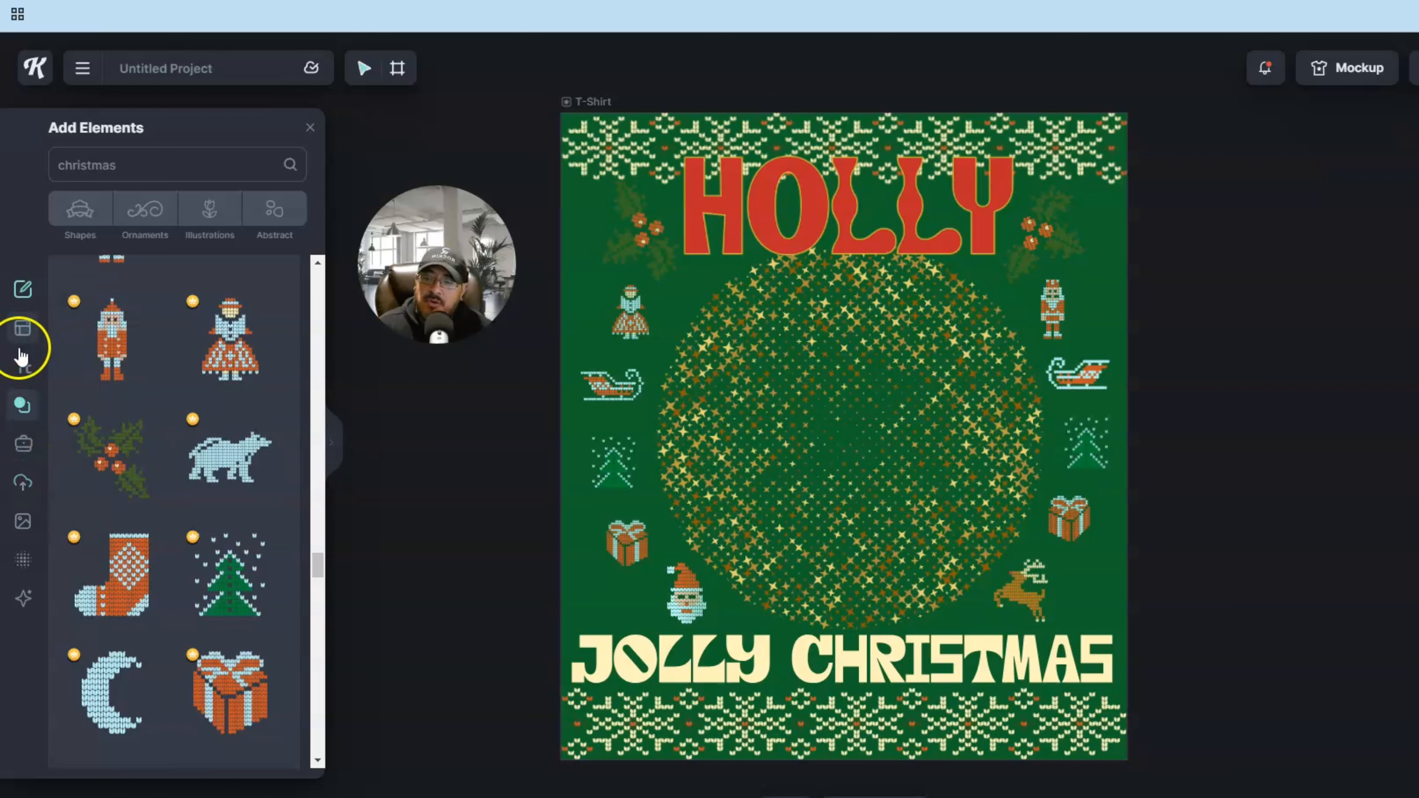
click(23, 483)
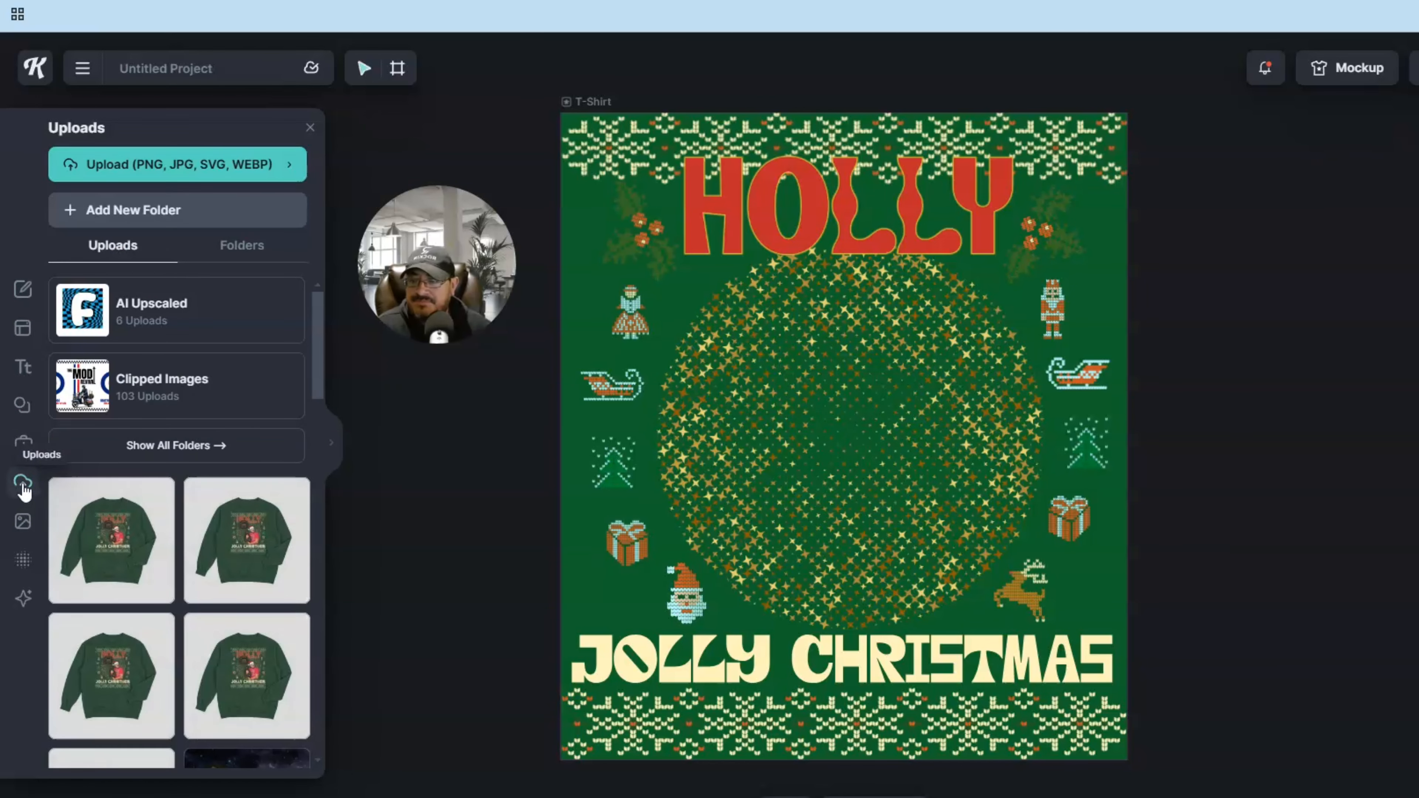
scroll(282, 318, down, 10)
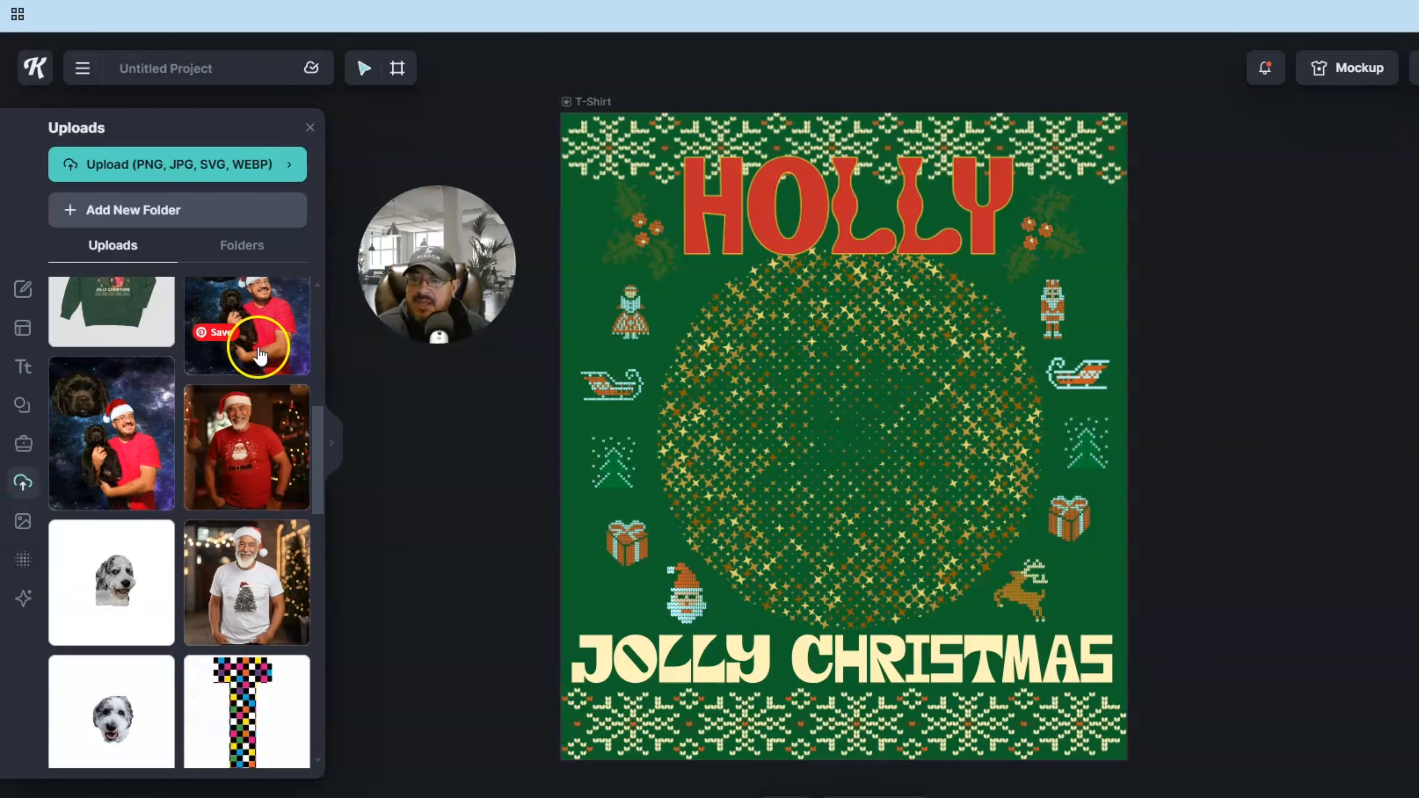
click(128, 425)
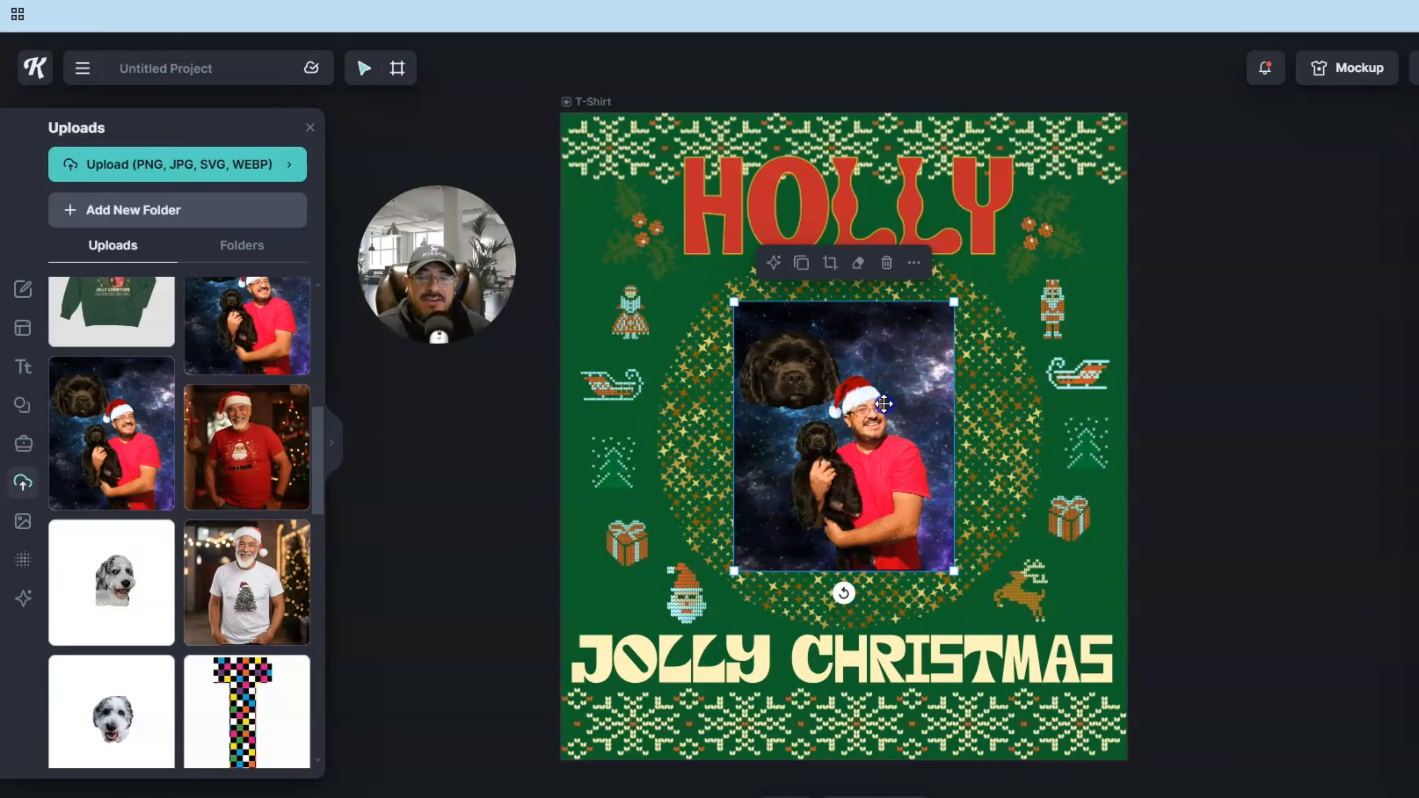
drag(878, 407, 898, 400)
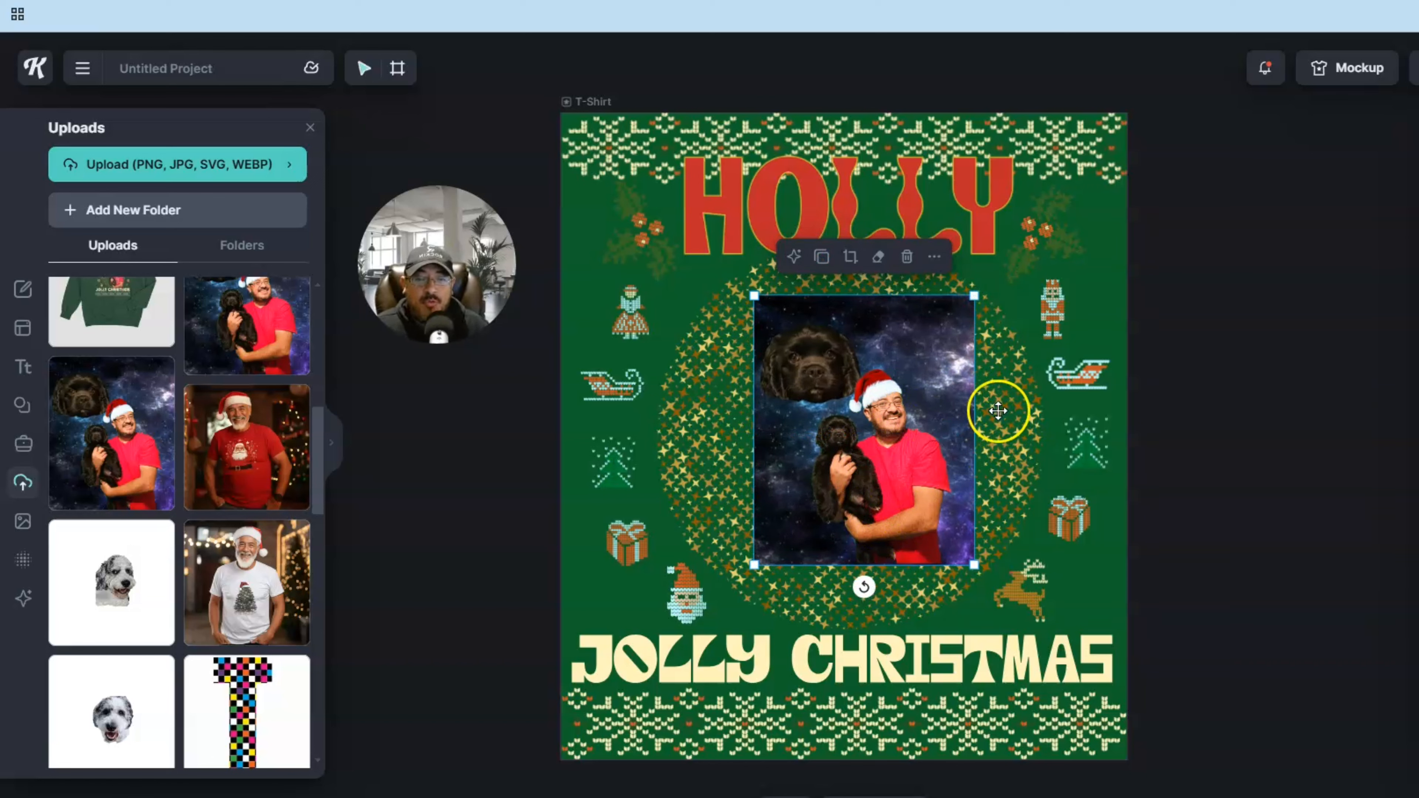
Enlarge the photo to about 2599 px wide, center it over the glitter circle and remove its background.
drag(975, 299, 1105, 95)
drag(1000, 320, 940, 385)
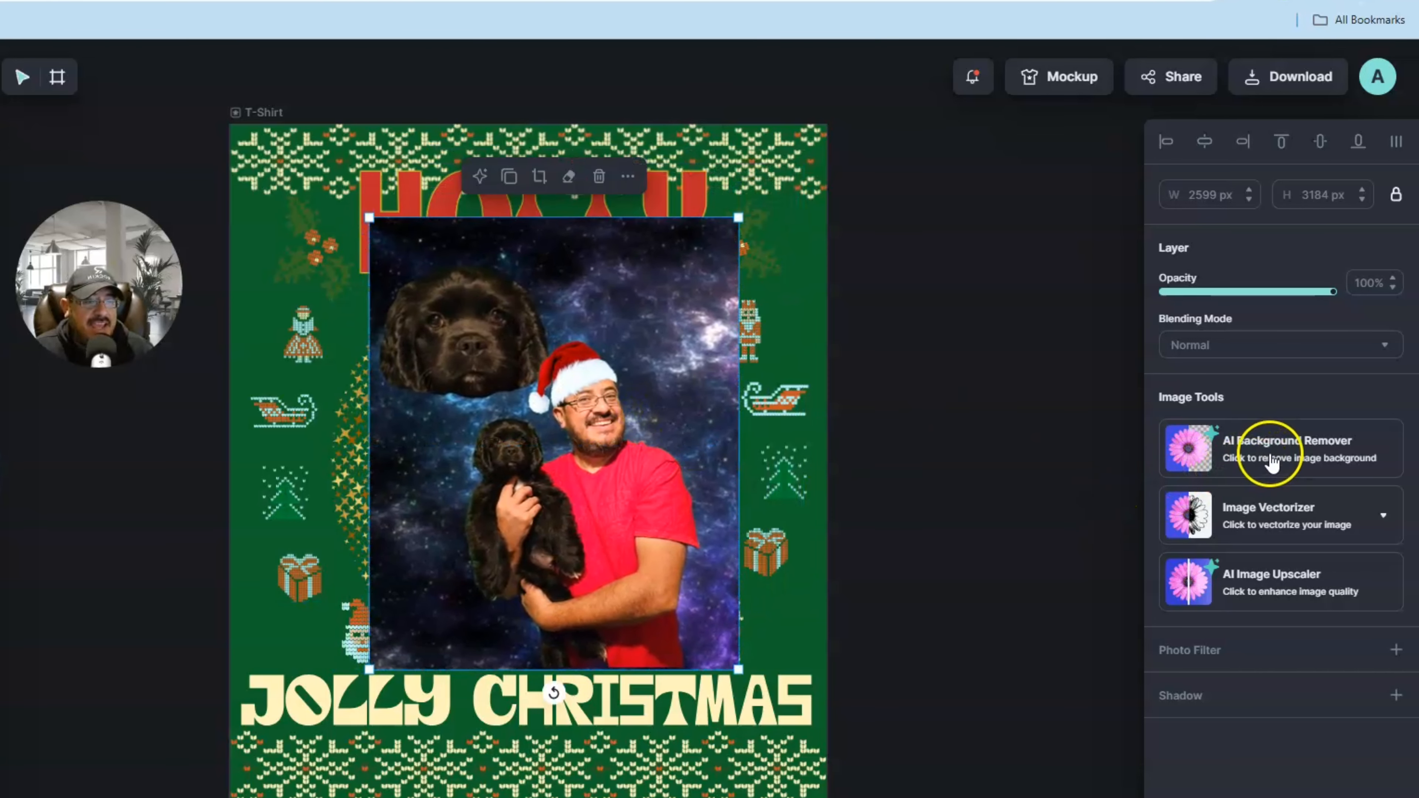
click(1214, 430)
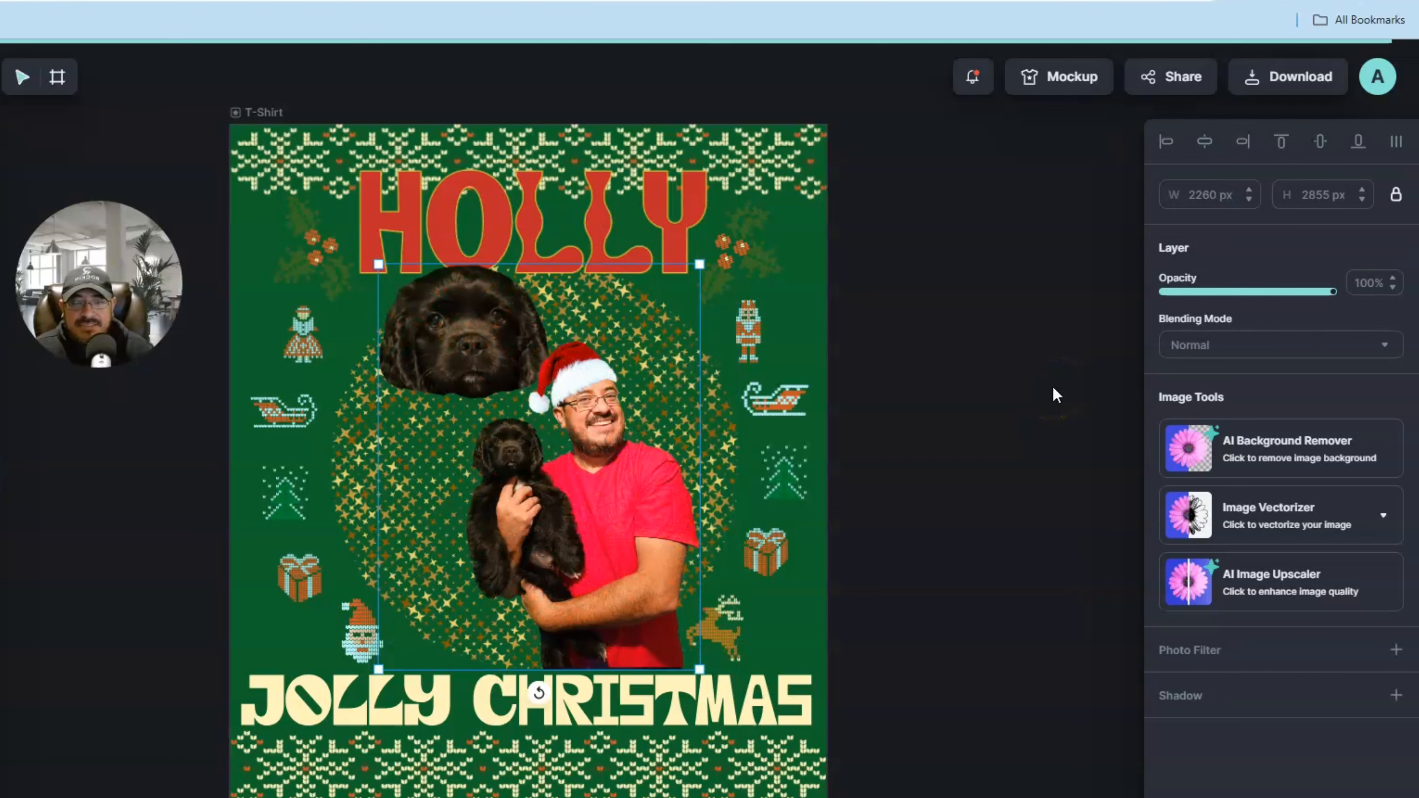
Lower the cut-out photo onto the JOLLY CHRISTMAS lettering and bring that lettering to the front, covering the photo's bottom edge.
click(610, 518)
drag(605, 521, 602, 539)
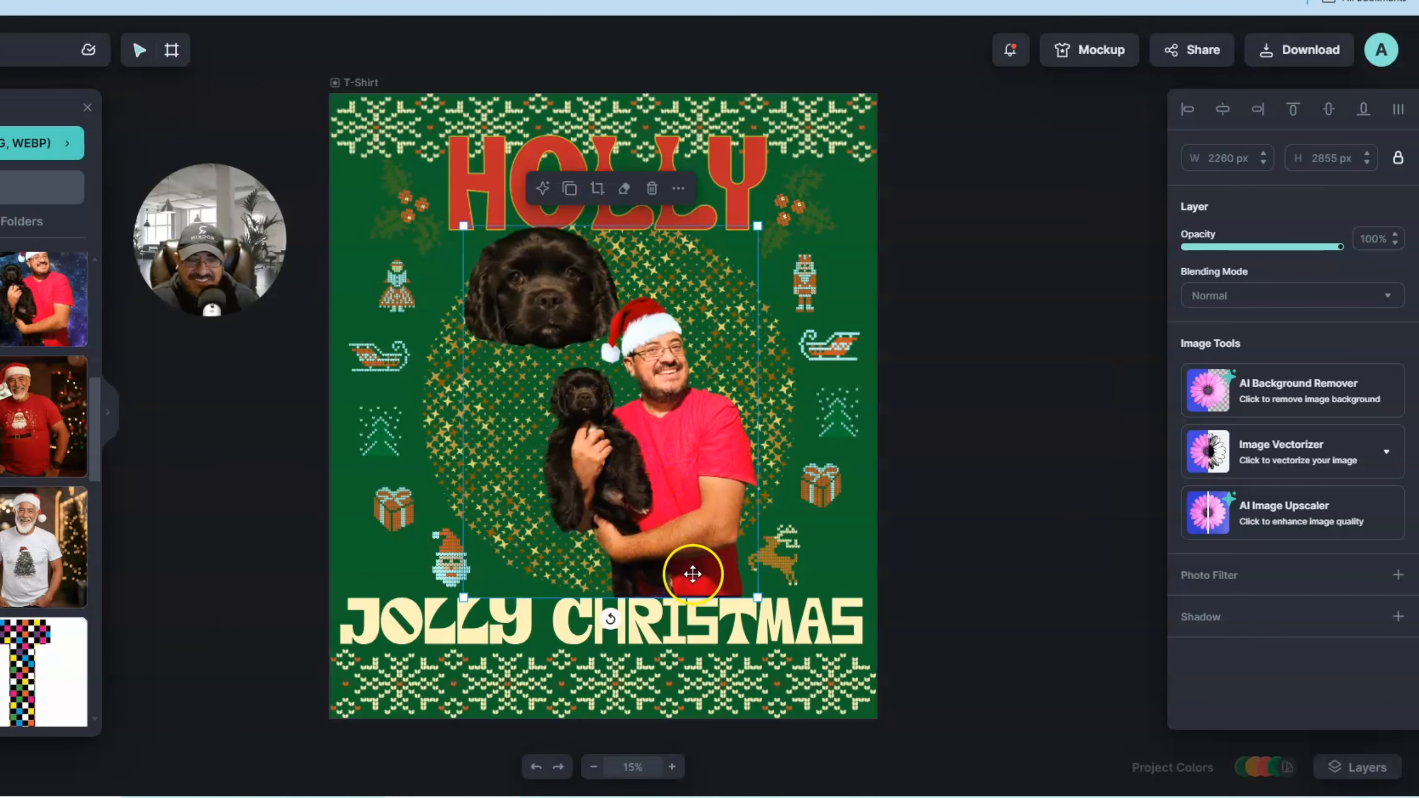
click(700, 625)
right_click(702, 629)
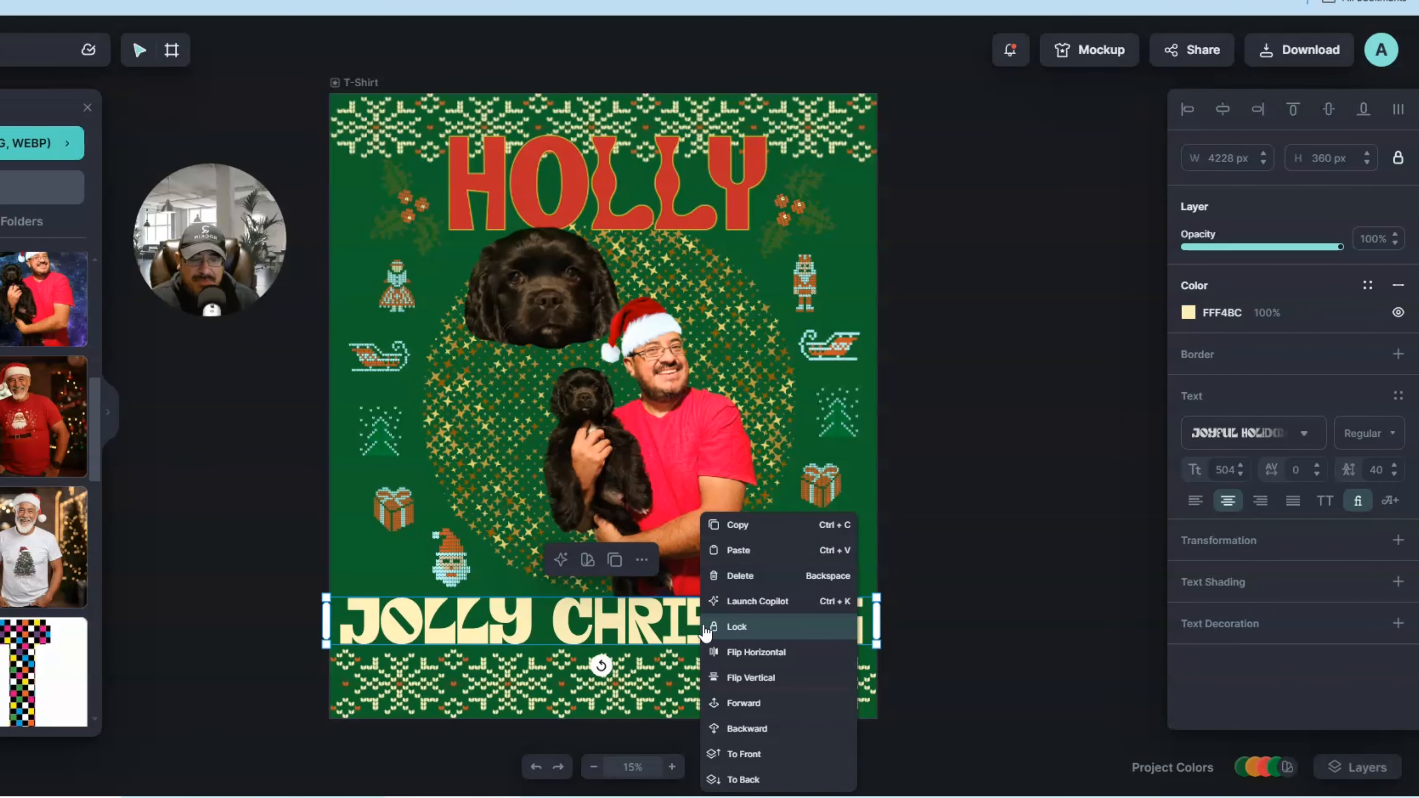
click(750, 707)
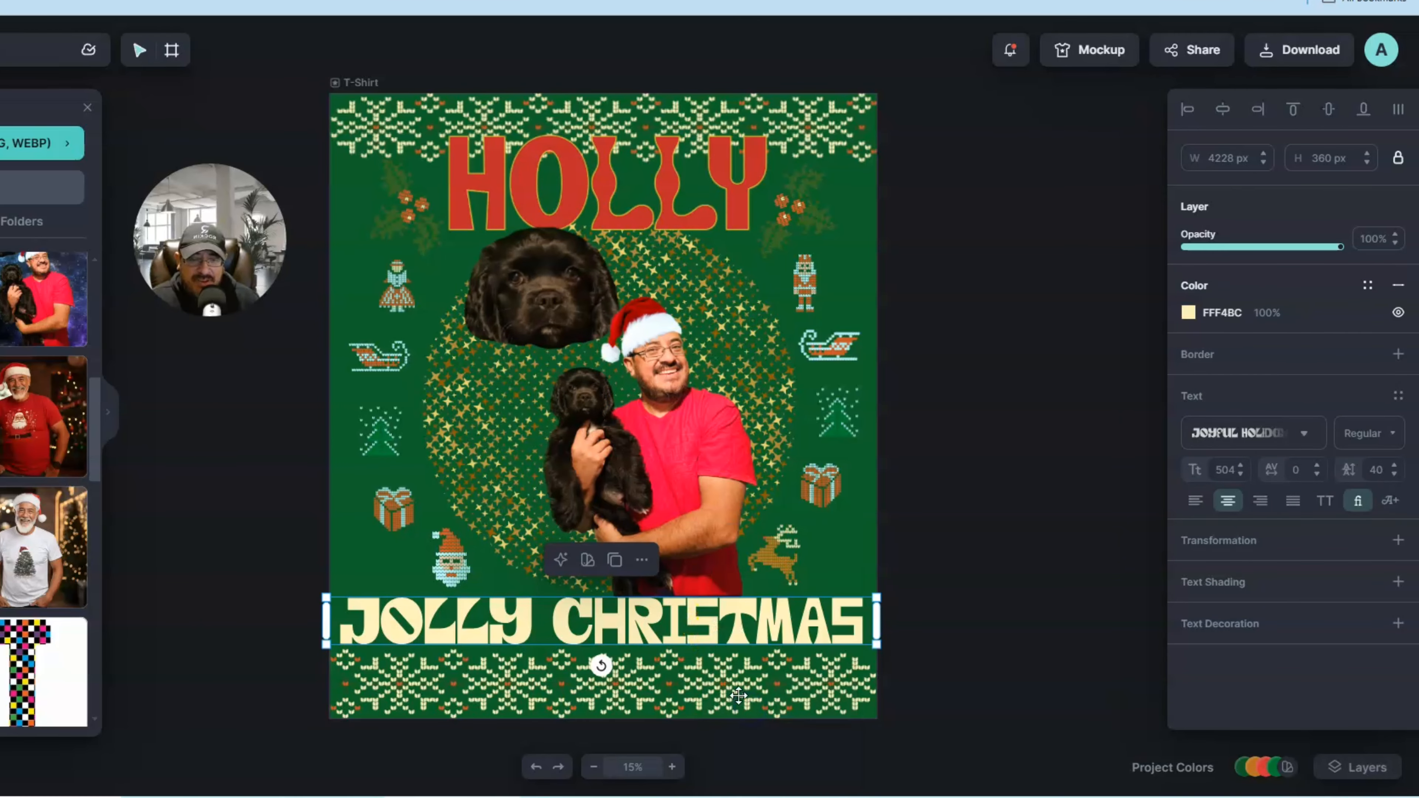
drag(700, 625, 700, 626)
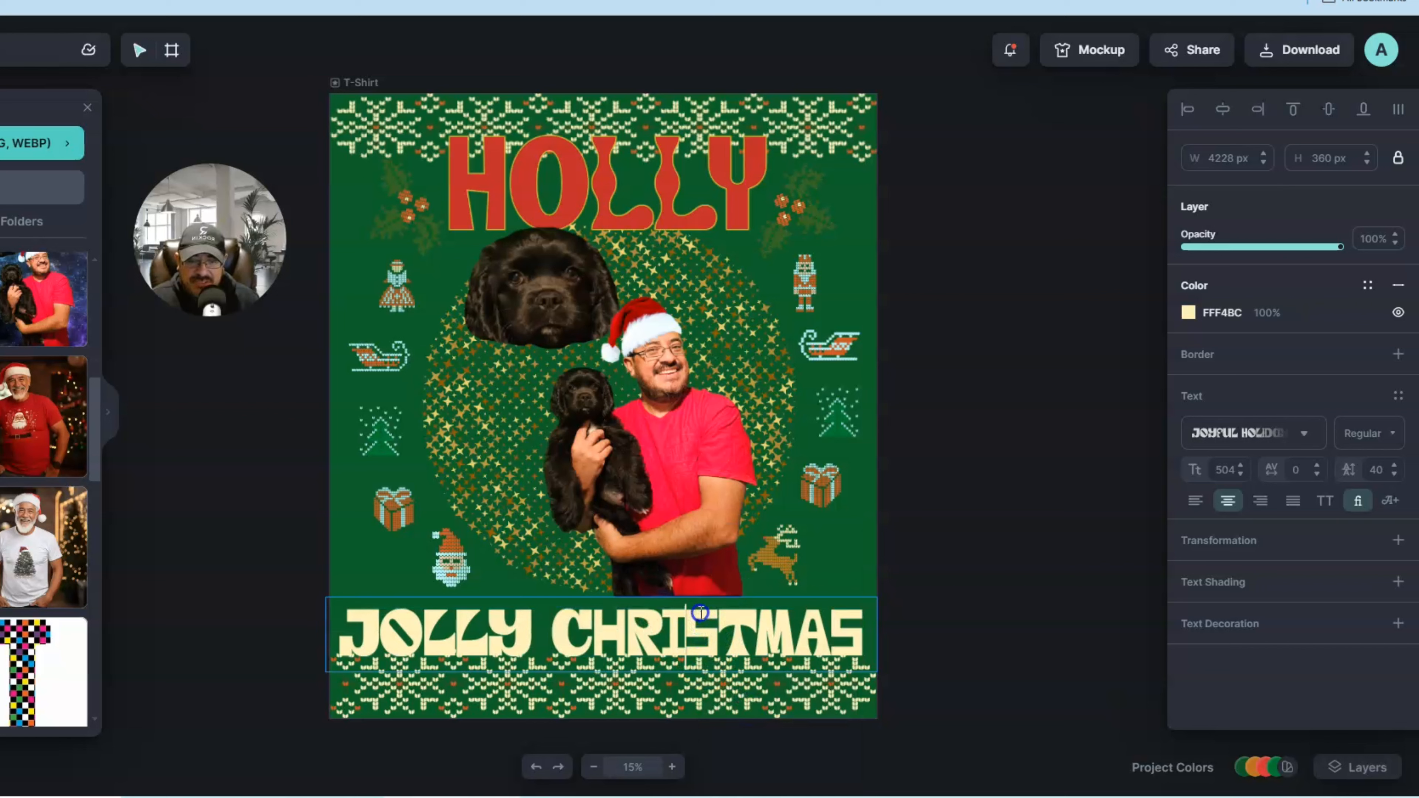
click(729, 632)
right_click(702, 627)
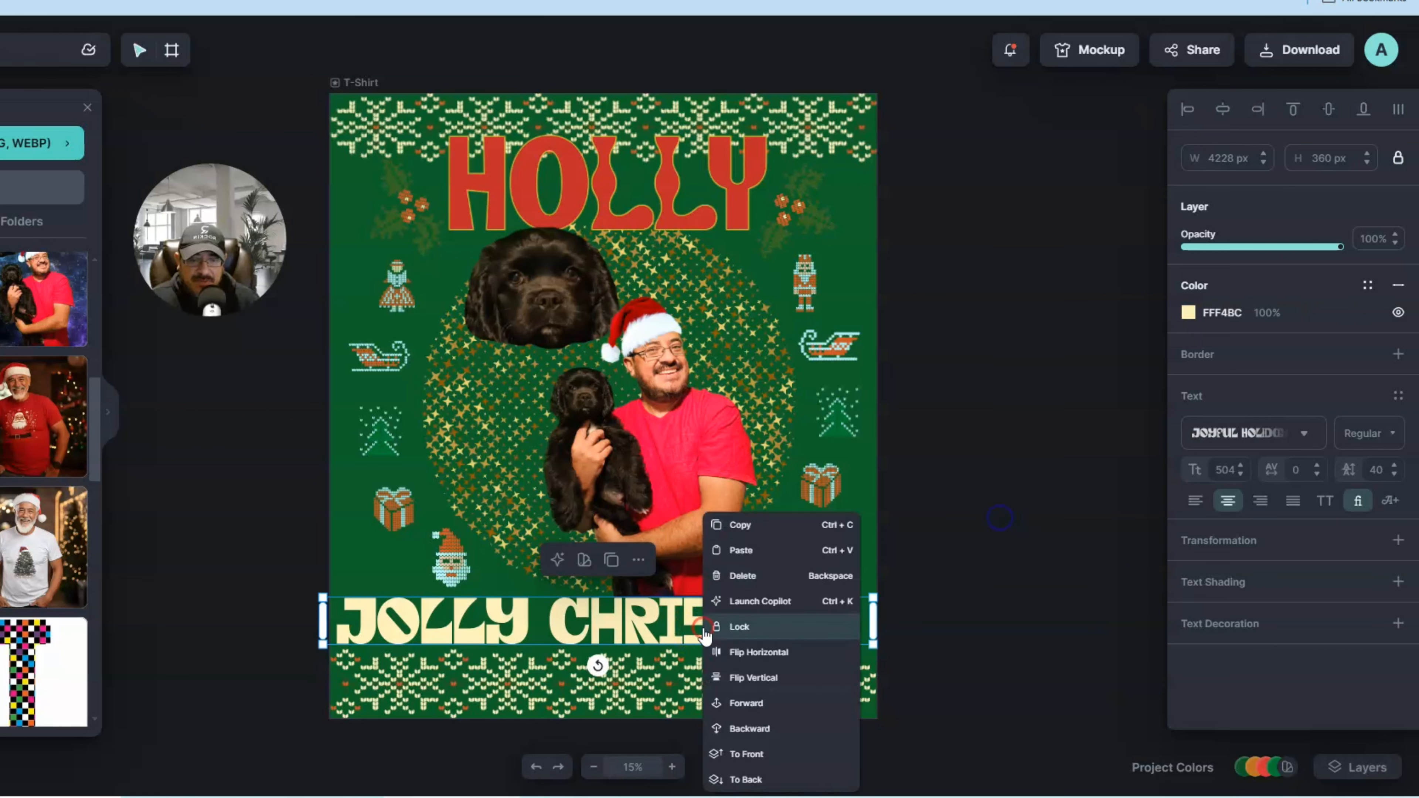
click(770, 761)
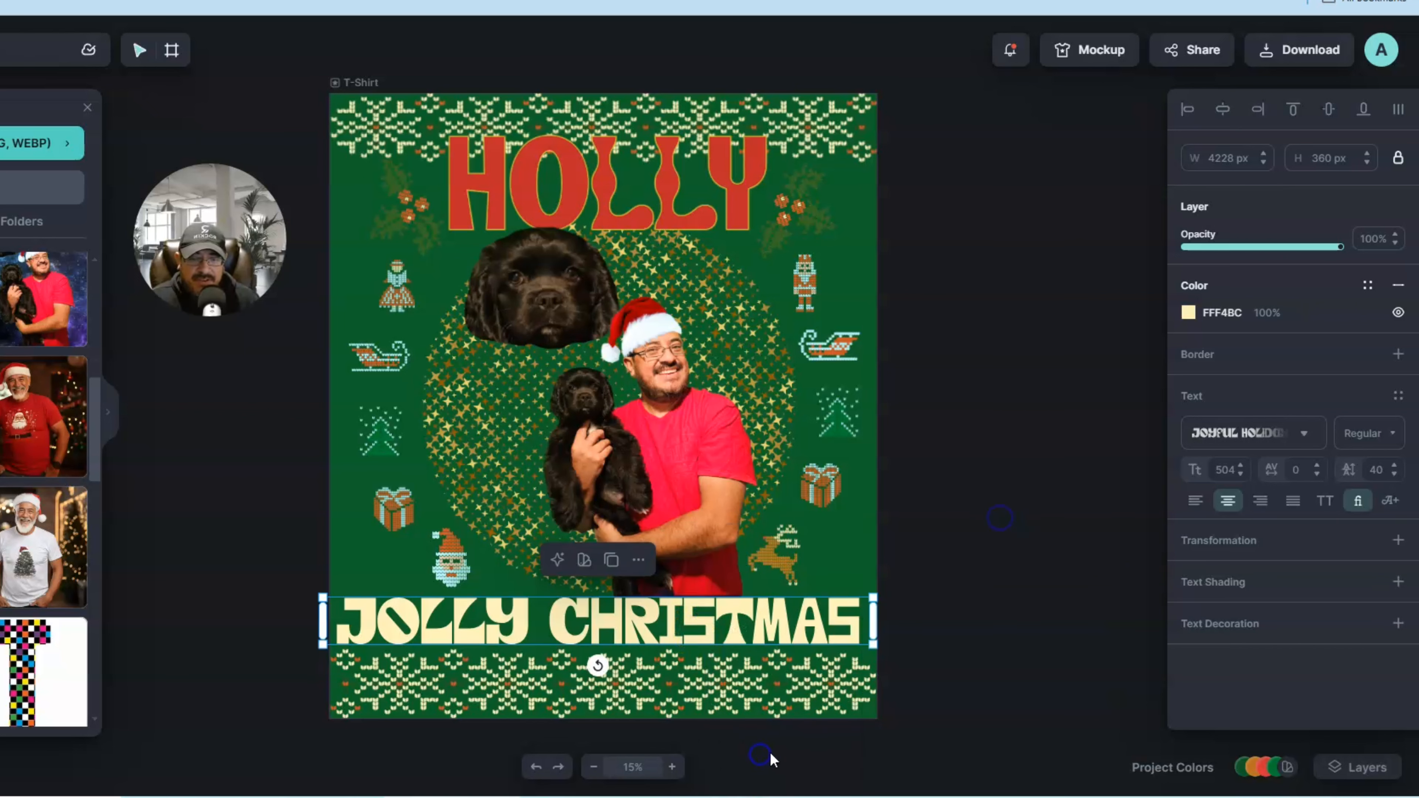
Enlarge the cut-out photo to about 2513 px wide and reposition it over the glitter circle, behind JOLLY CHRISTMAS.
click(1027, 566)
click(735, 478)
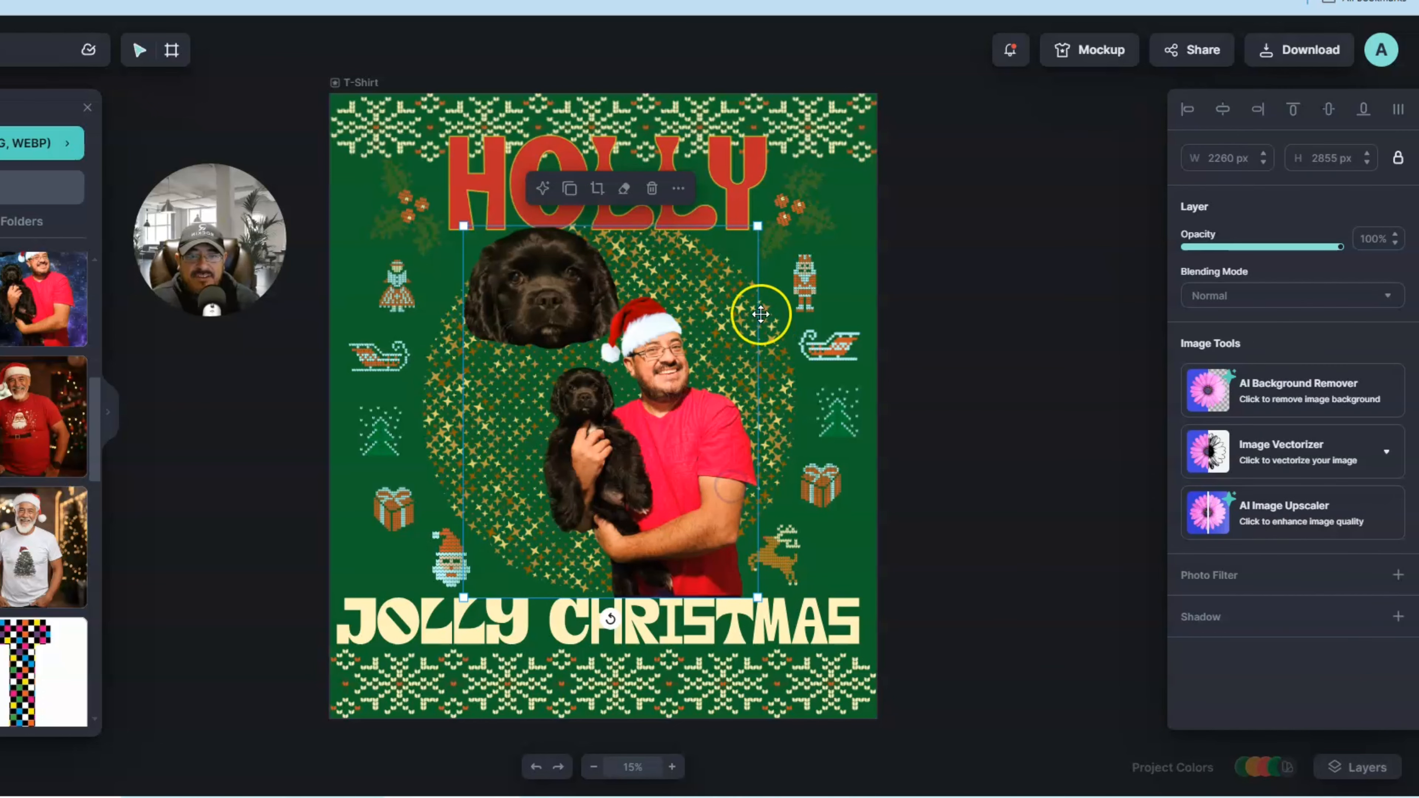
drag(758, 225, 791, 184)
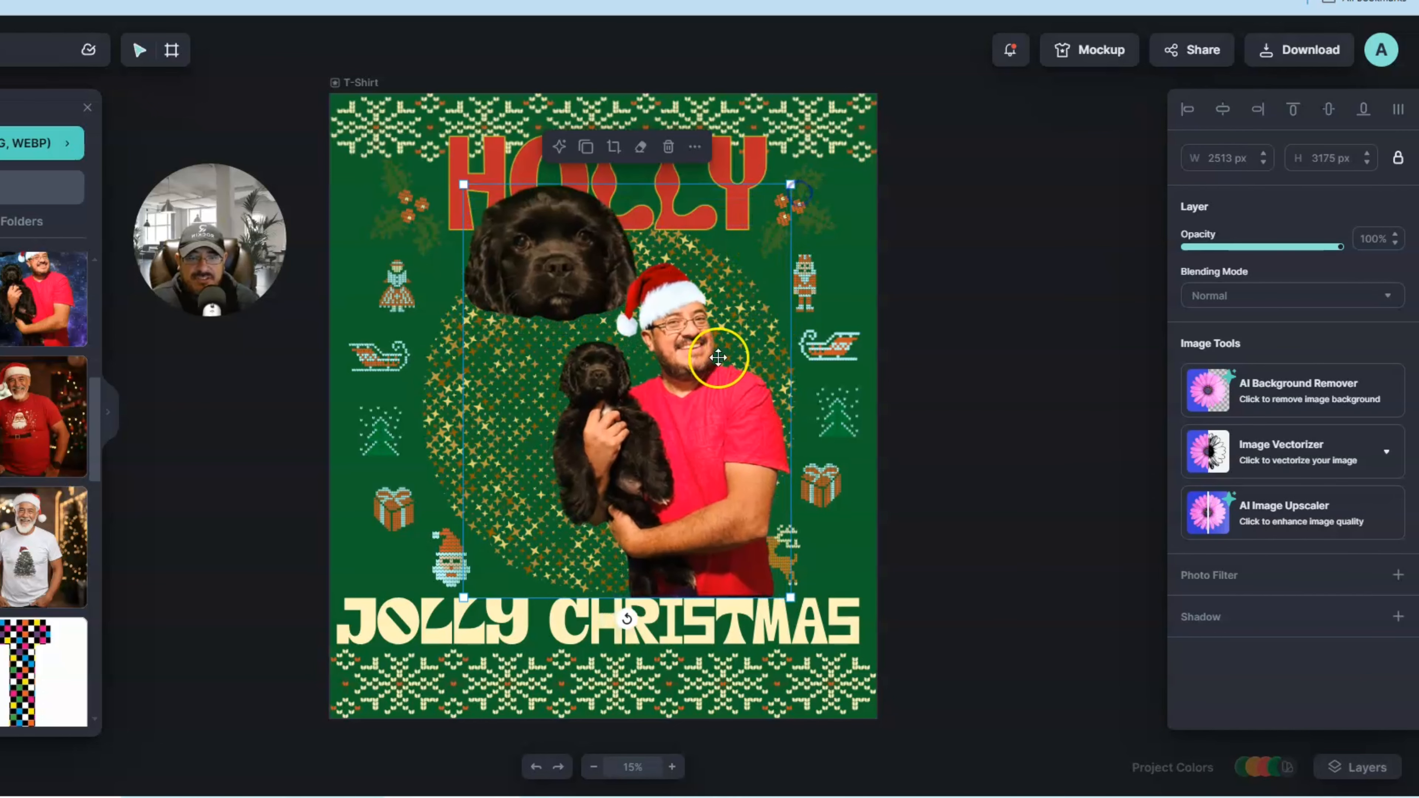
drag(712, 363, 694, 375)
click(965, 292)
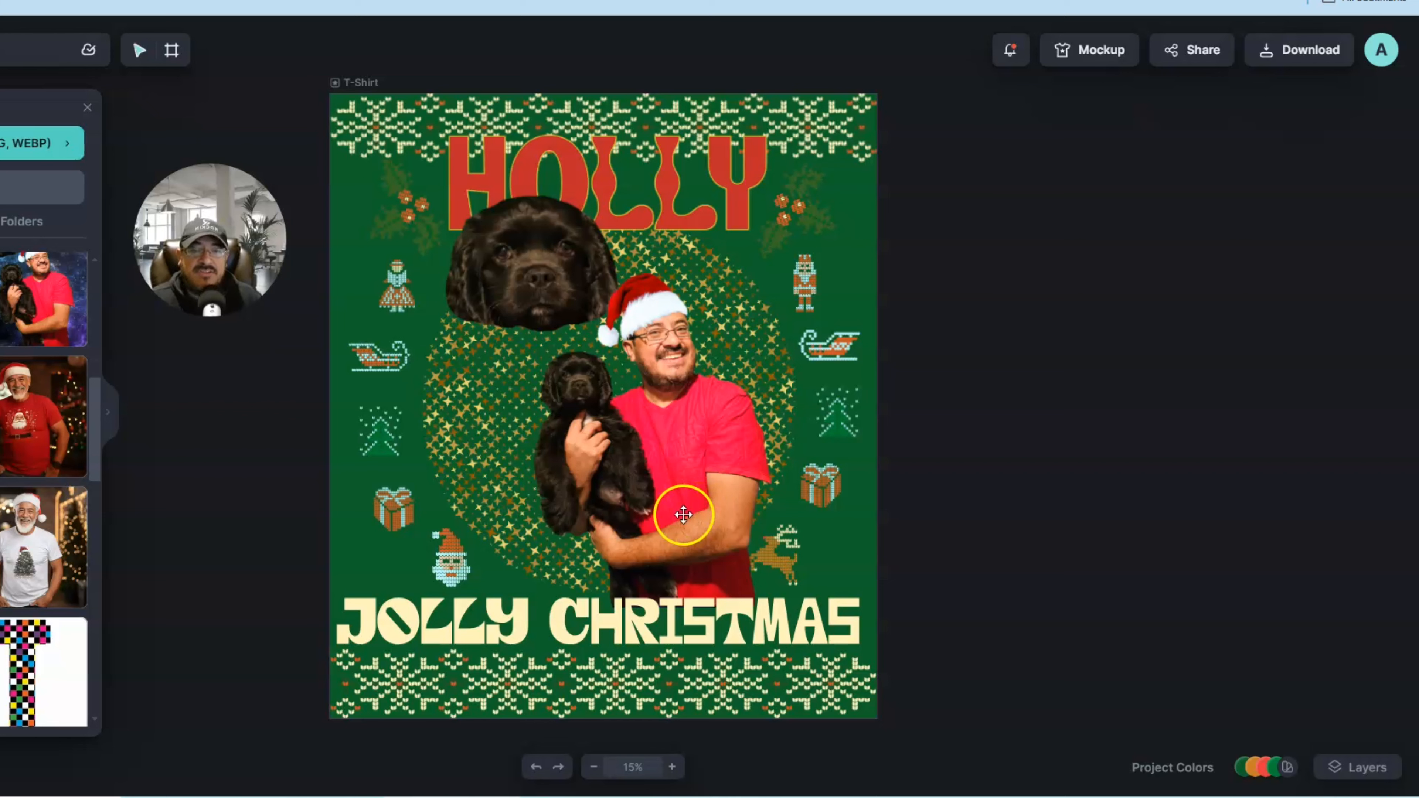
Raise the HOLLY lettering slightly above the large dog's head and nudge the cut-out photo slightly left.
drag(628, 223, 632, 206)
click(896, 308)
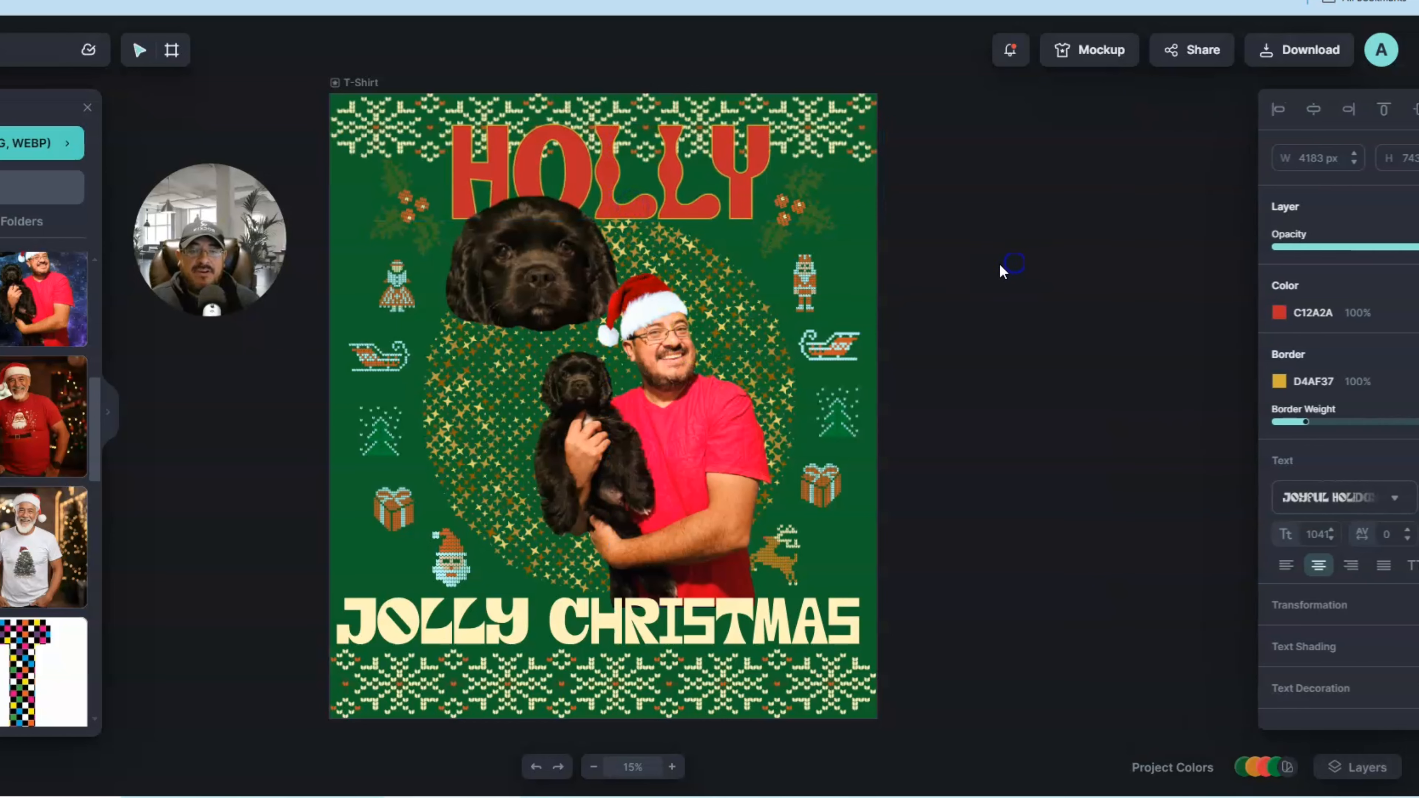
click(676, 424)
drag(689, 429, 685, 429)
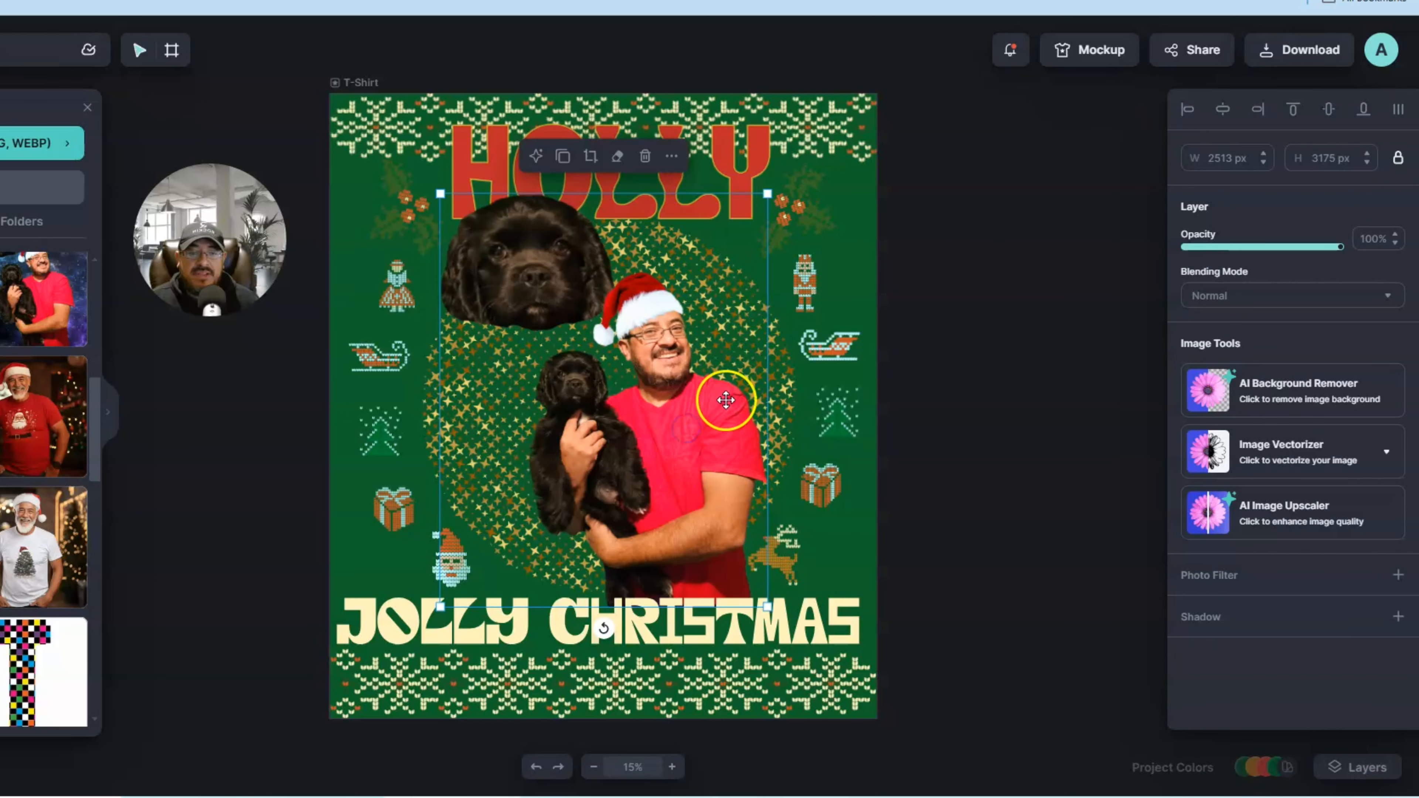
click(1076, 289)
Enlarge the gold glitter circle to about 3248 px wide and recenter it behind the cut-out photo.
click(724, 286)
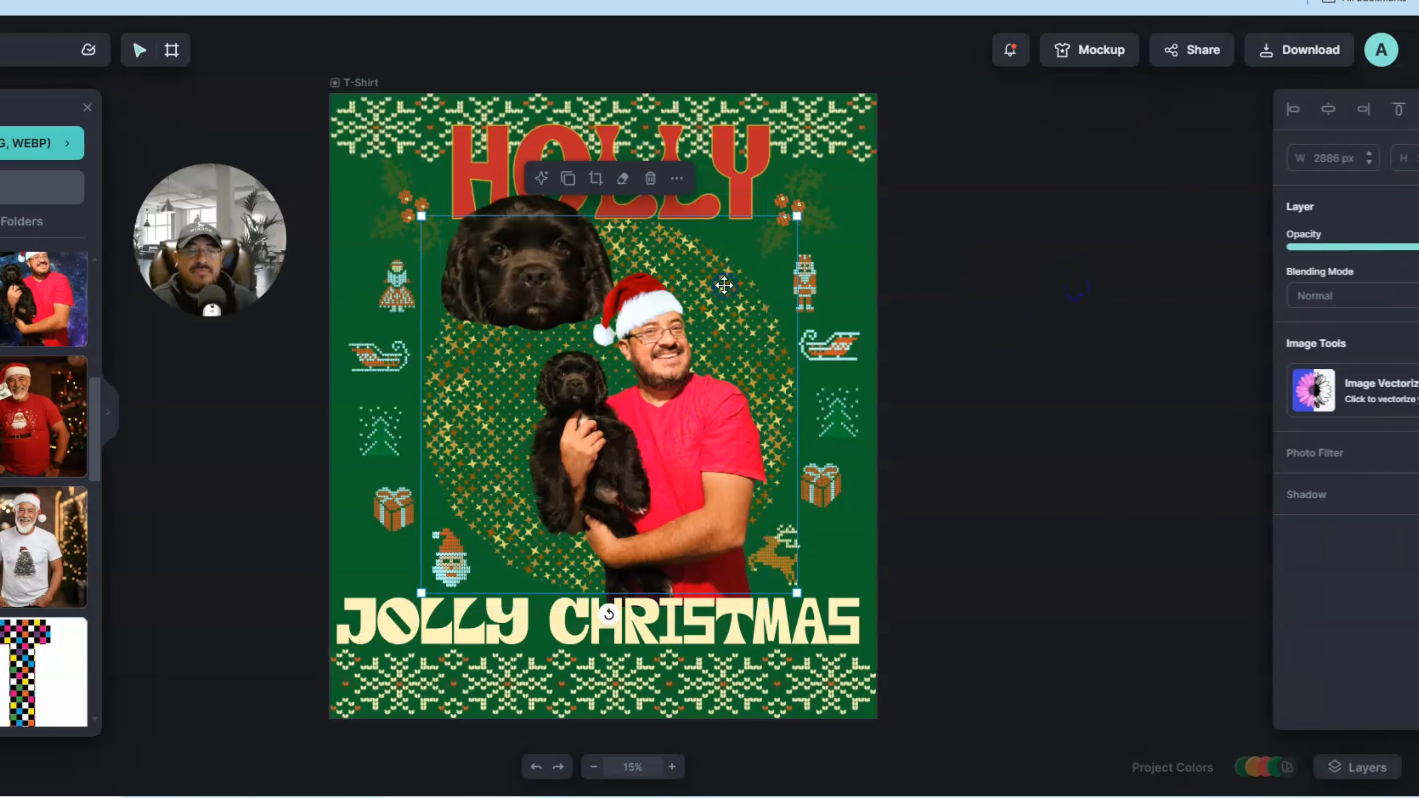
drag(817, 199, 847, 167)
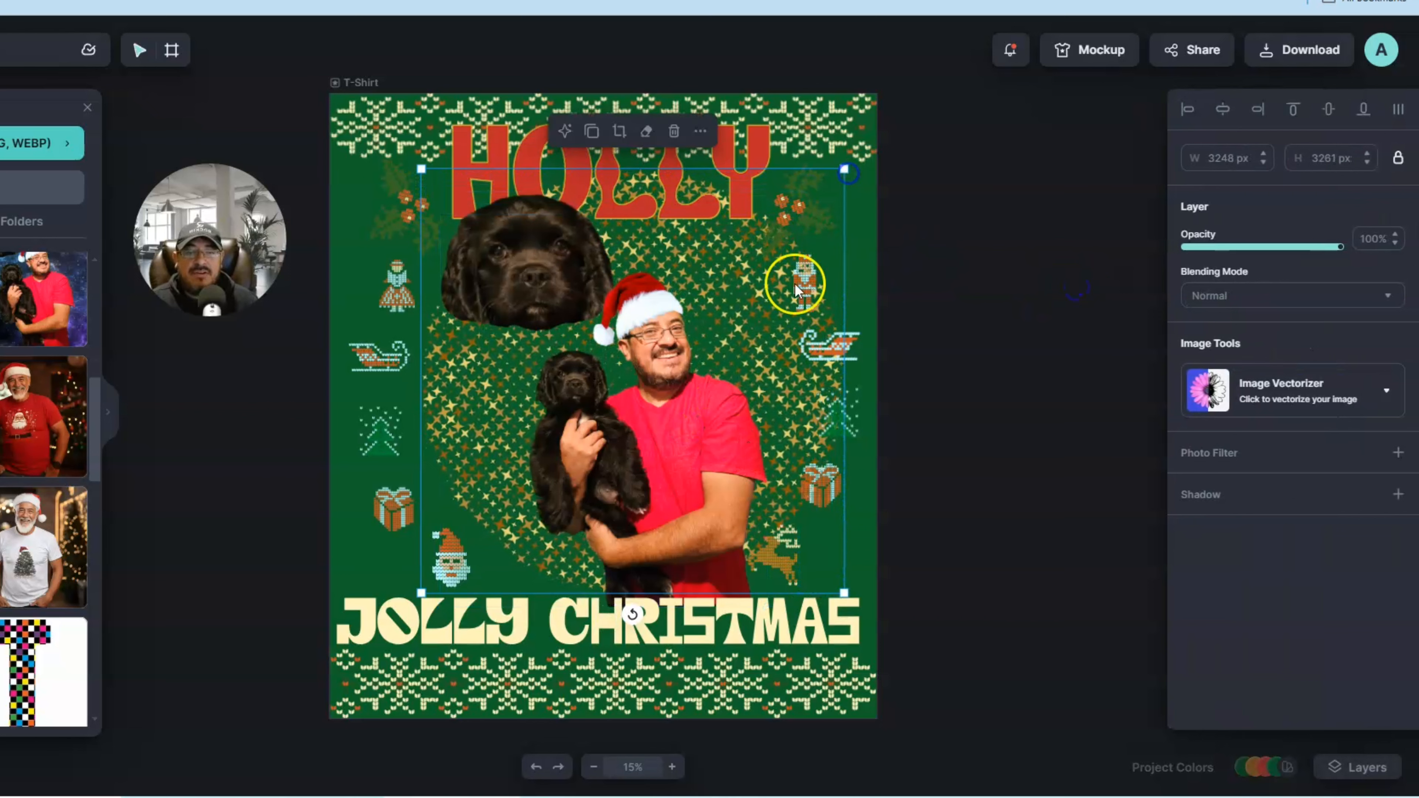
drag(771, 287, 744, 302)
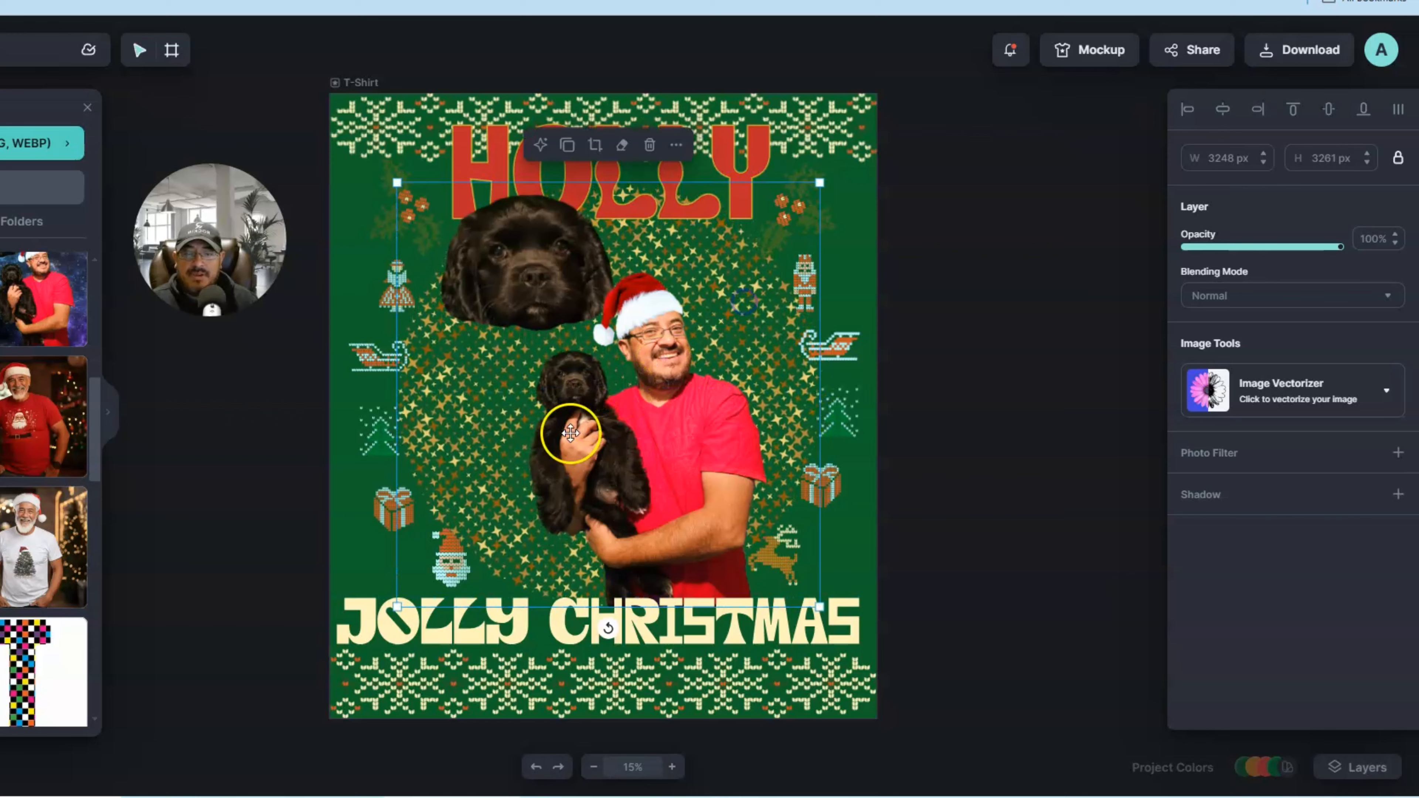
click(1048, 299)
Move the left caroler, sleigh, tree, gift and Santa outward to follow the enlarged glitter circle's edge.
drag(405, 304, 382, 297)
drag(380, 358, 375, 362)
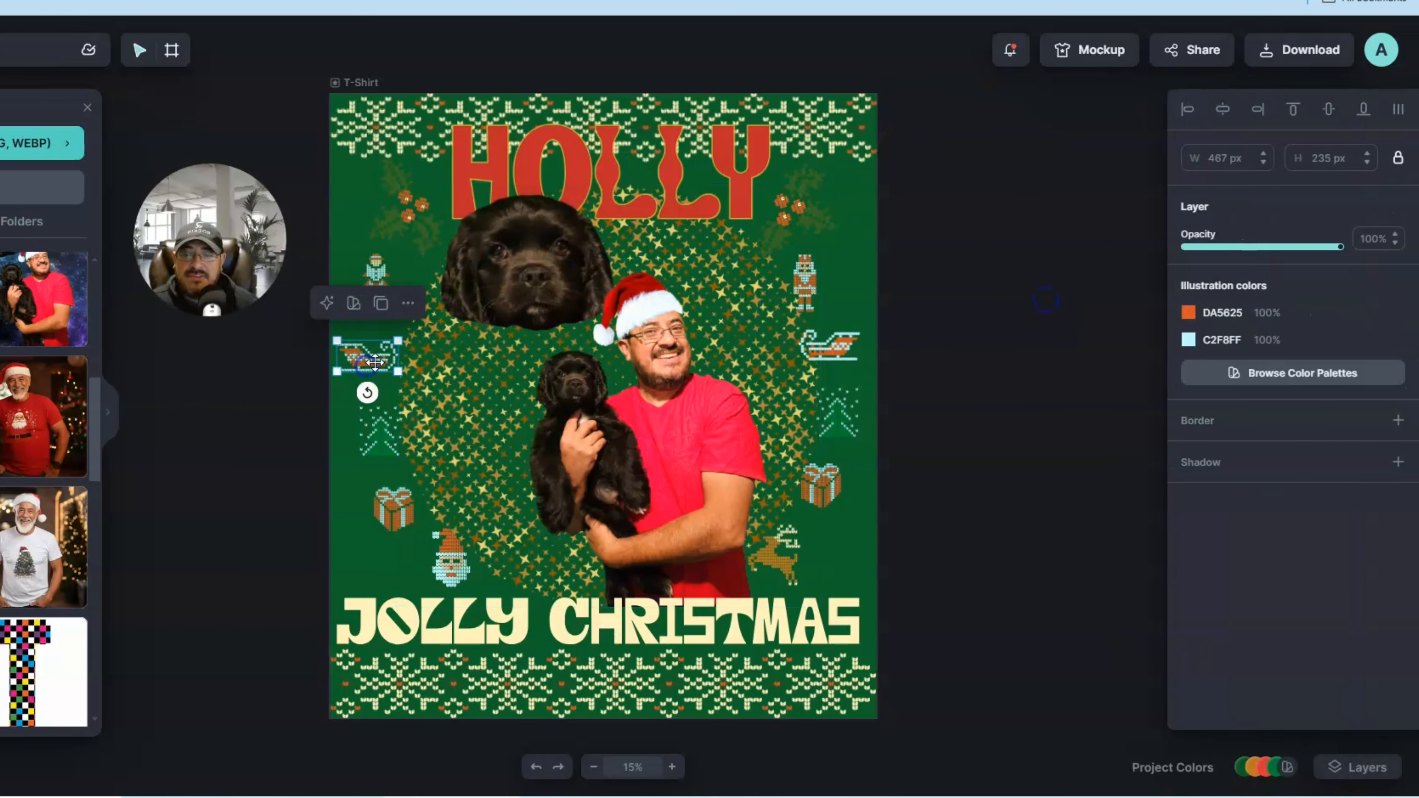
drag(369, 436, 359, 441)
drag(397, 528, 434, 575)
click(929, 313)
Move the right nutcracker and sleigh outward from the glitter circle and reduce the sleigh to about 414 px wide.
drag(819, 283, 842, 275)
drag(803, 191, 803, 183)
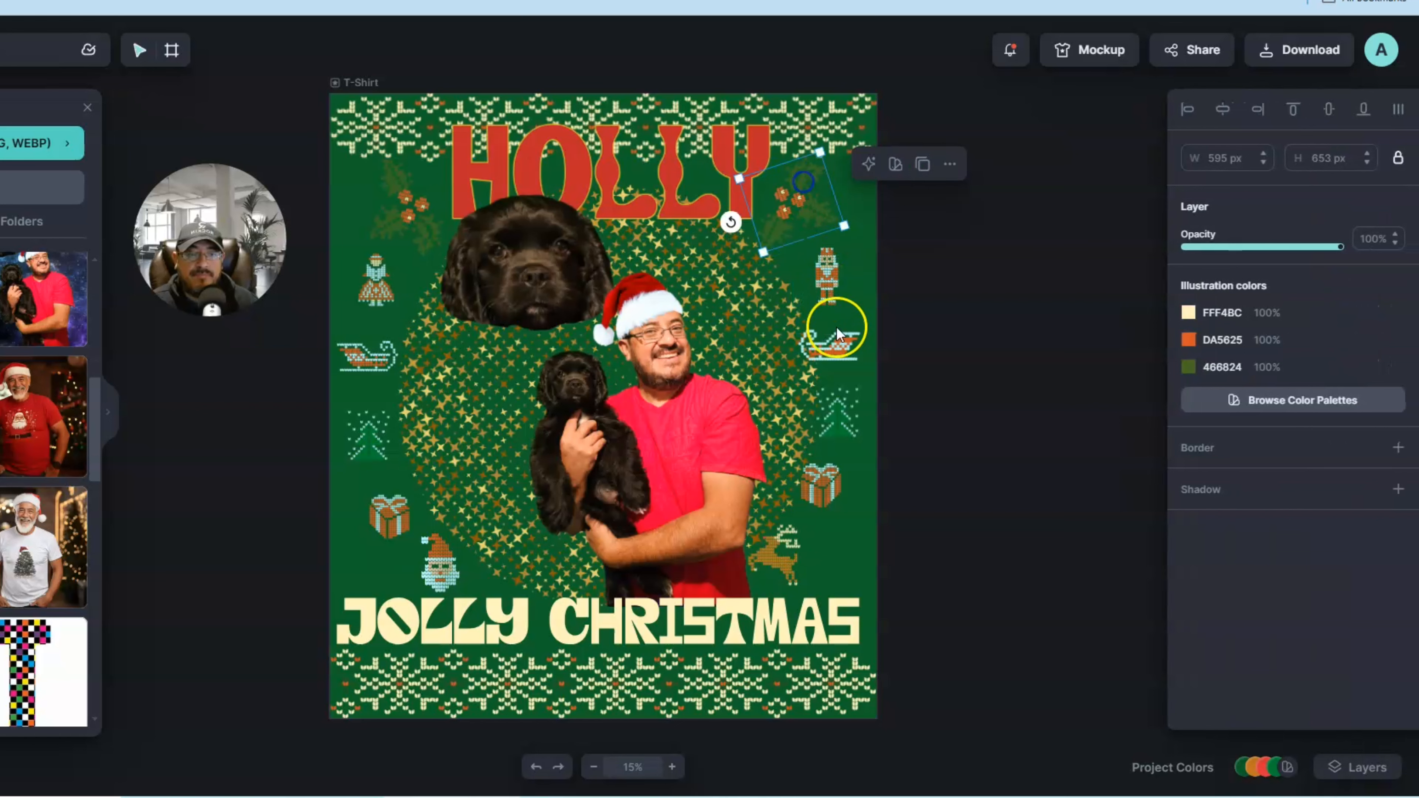
drag(841, 351, 847, 348)
key(Delete)
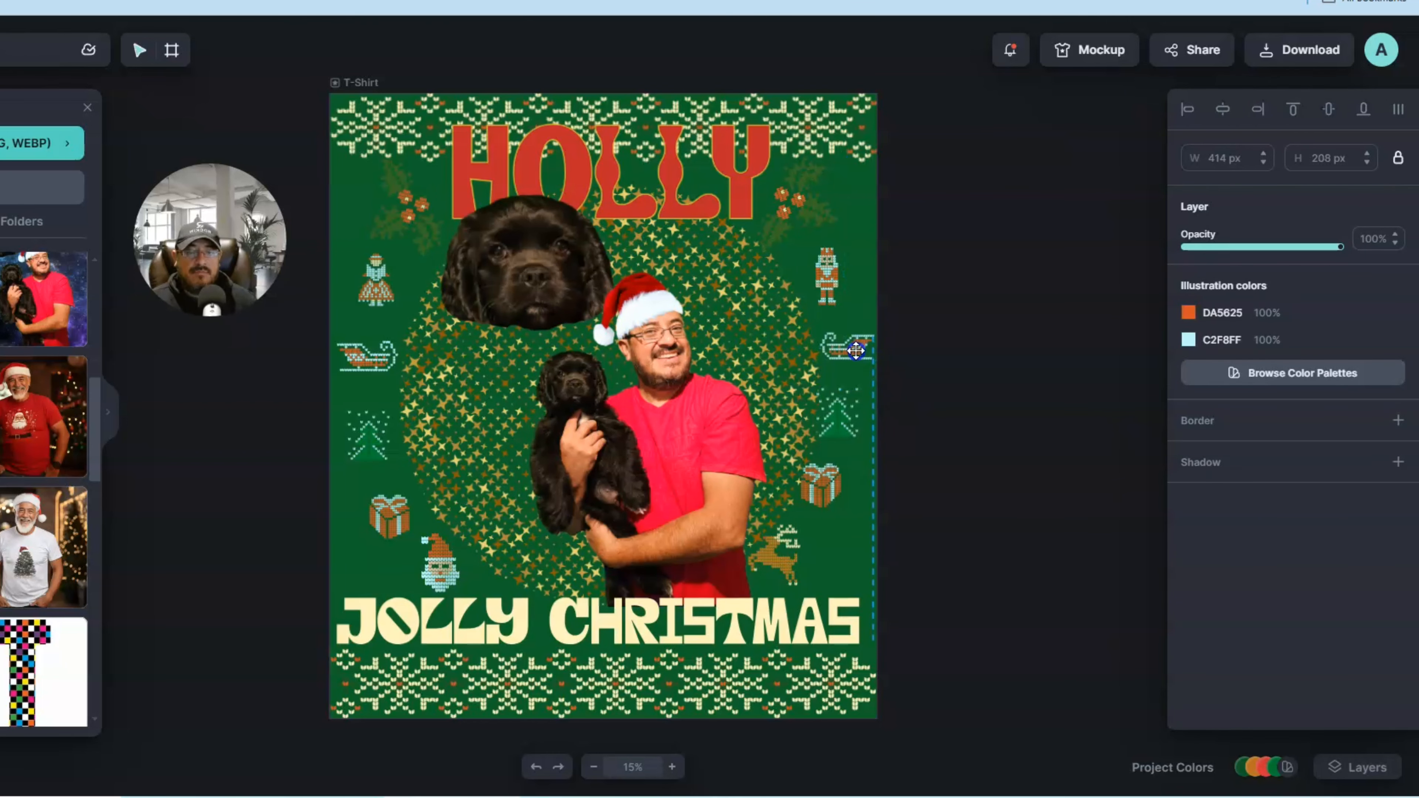
drag(856, 351, 855, 351)
Shift the right tree, gift and reindeer outward along the glitter circle's edge.
drag(844, 431, 850, 436)
click(817, 492)
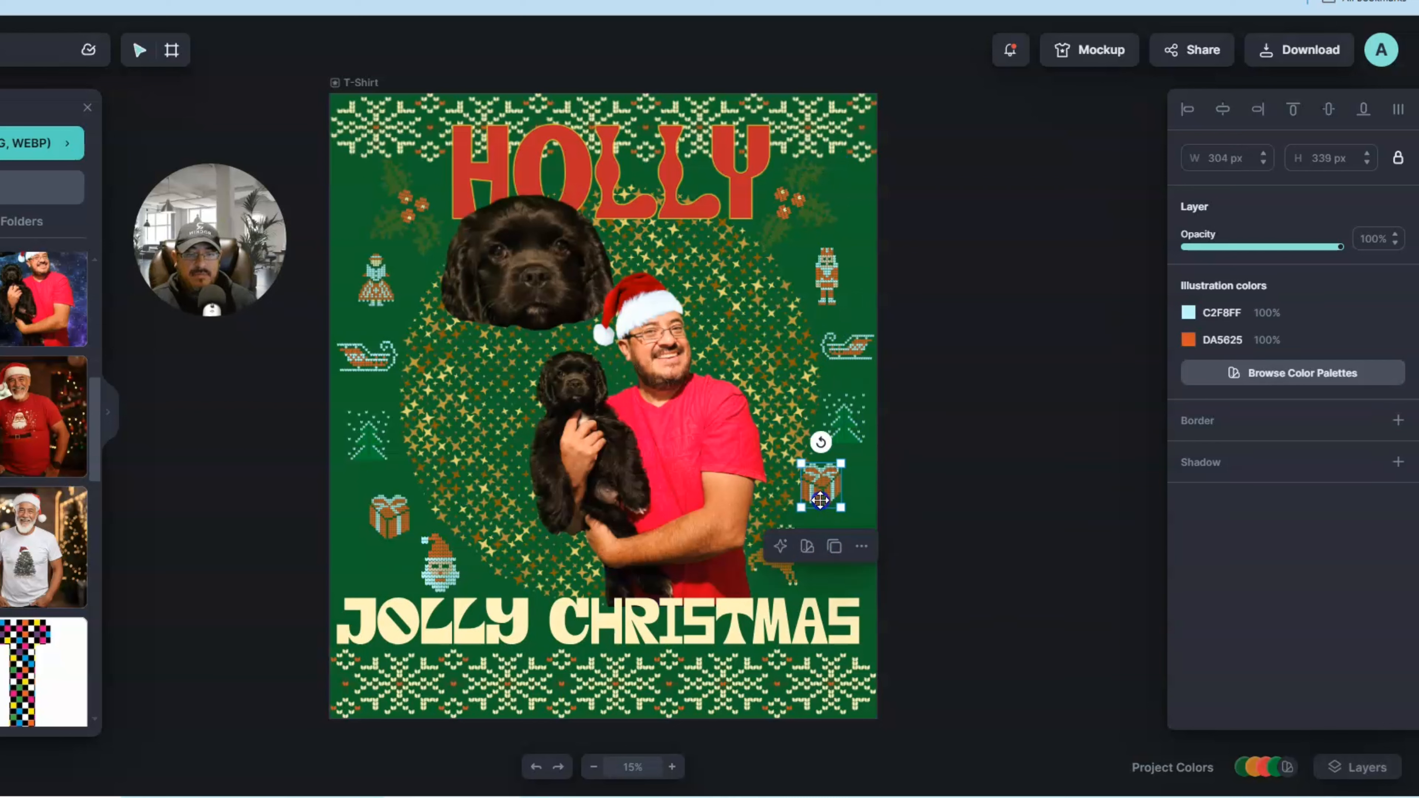
drag(818, 492, 832, 503)
click(770, 558)
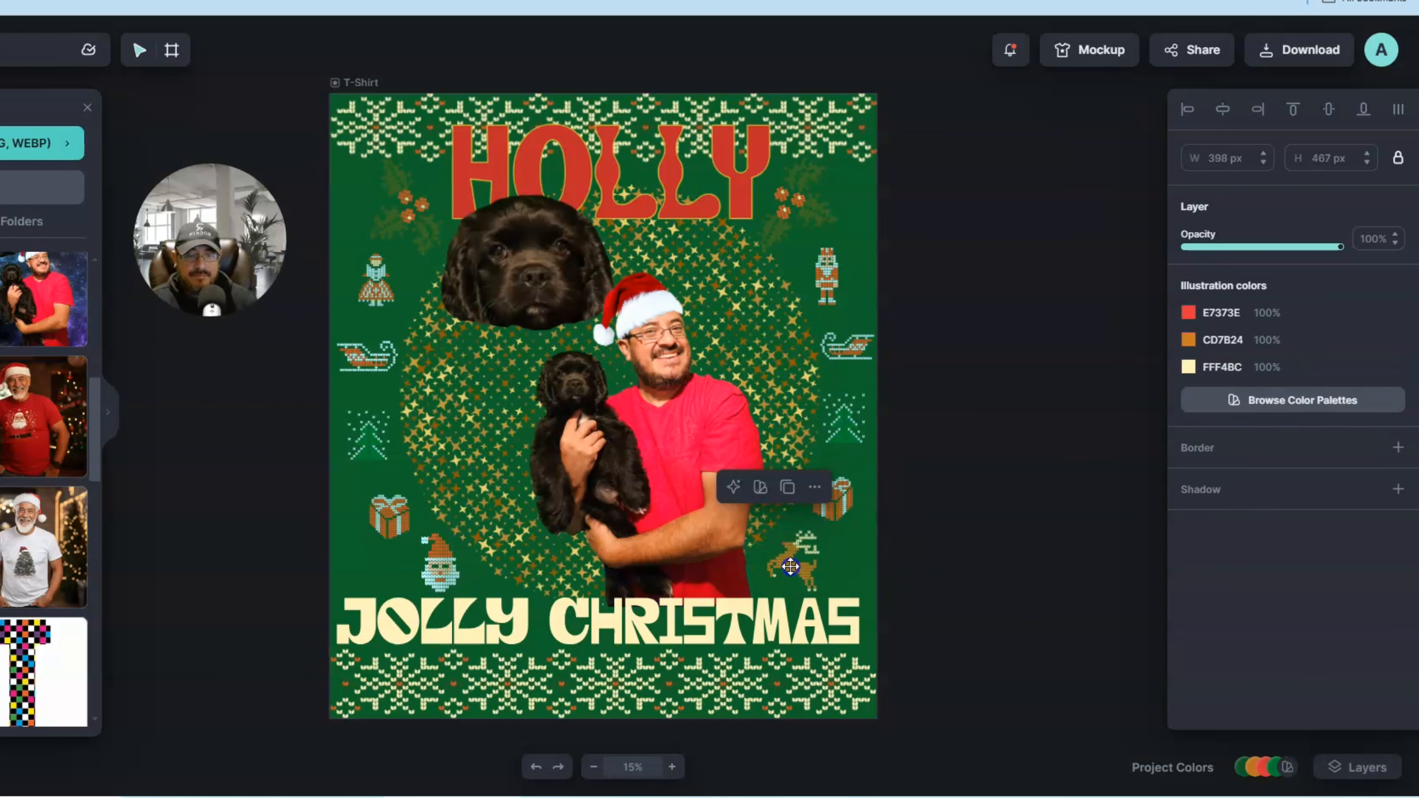
drag(770, 558, 794, 564)
click(988, 434)
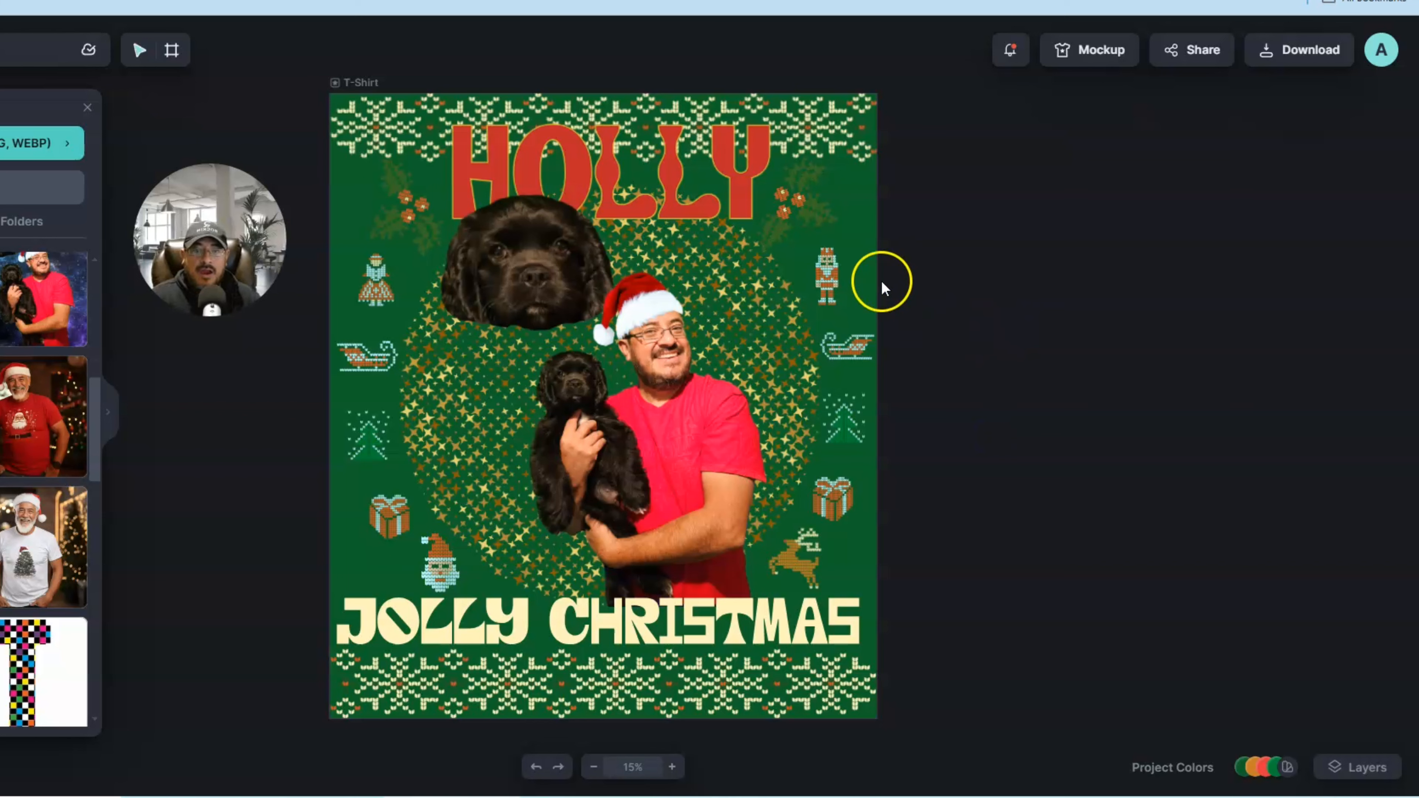
Enlarge the HOLLY lettering to about 943 px high and center it near the top border above the photo.
click(356, 147)
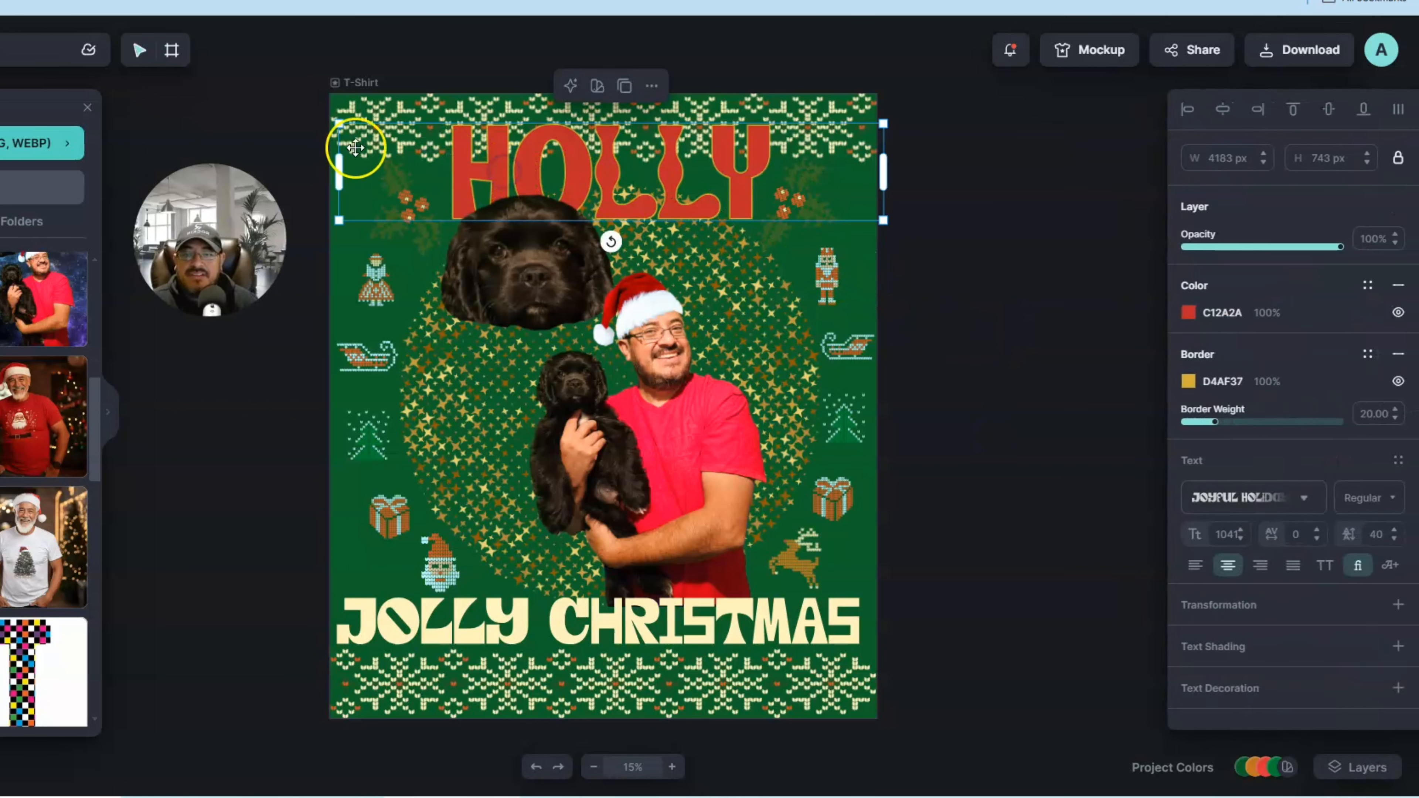
drag(339, 173, 318, 115)
drag(603, 151, 603, 169)
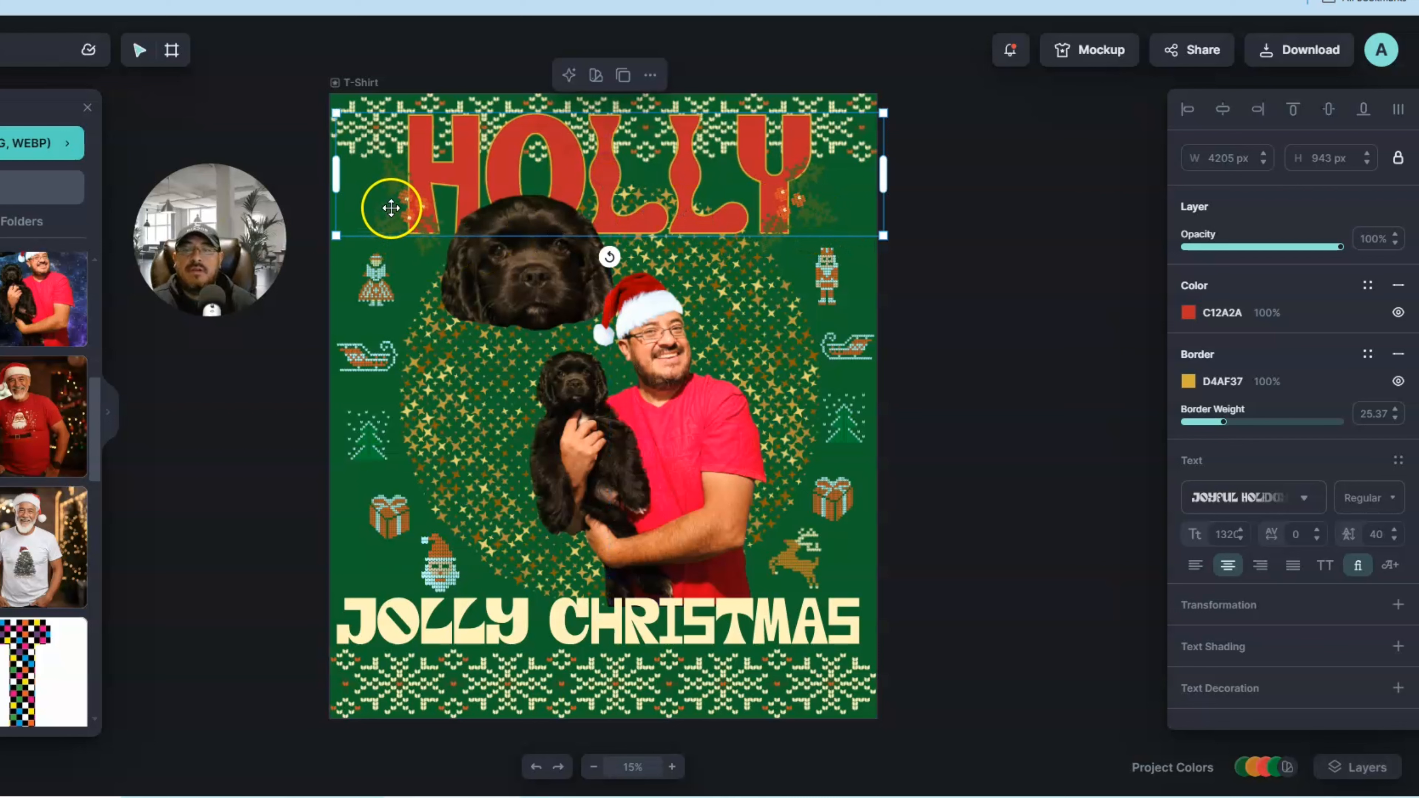
Move the left and right holly sprigs outward on both sides of the enlarged HOLLY lettering.
click(391, 194)
drag(391, 194, 381, 192)
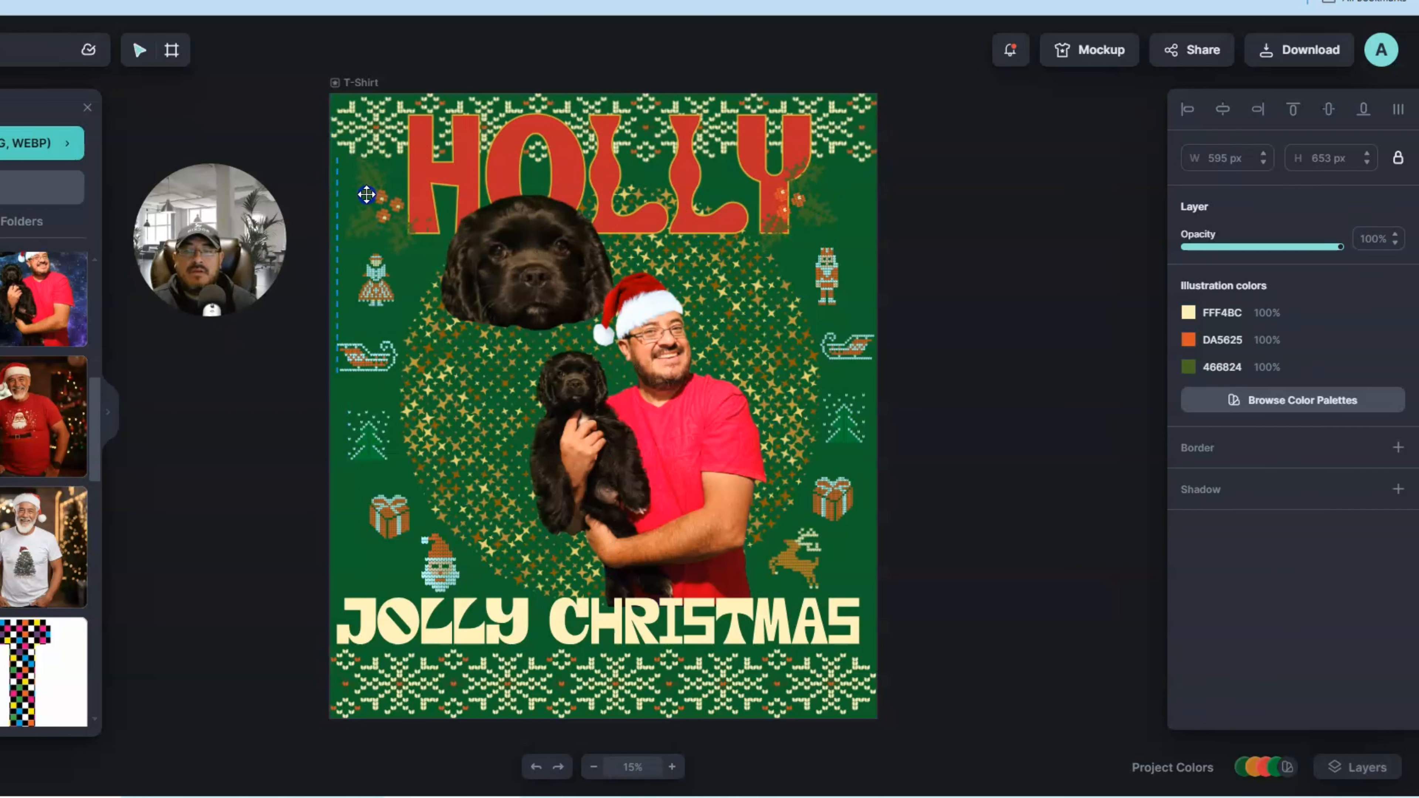
drag(367, 190, 367, 191)
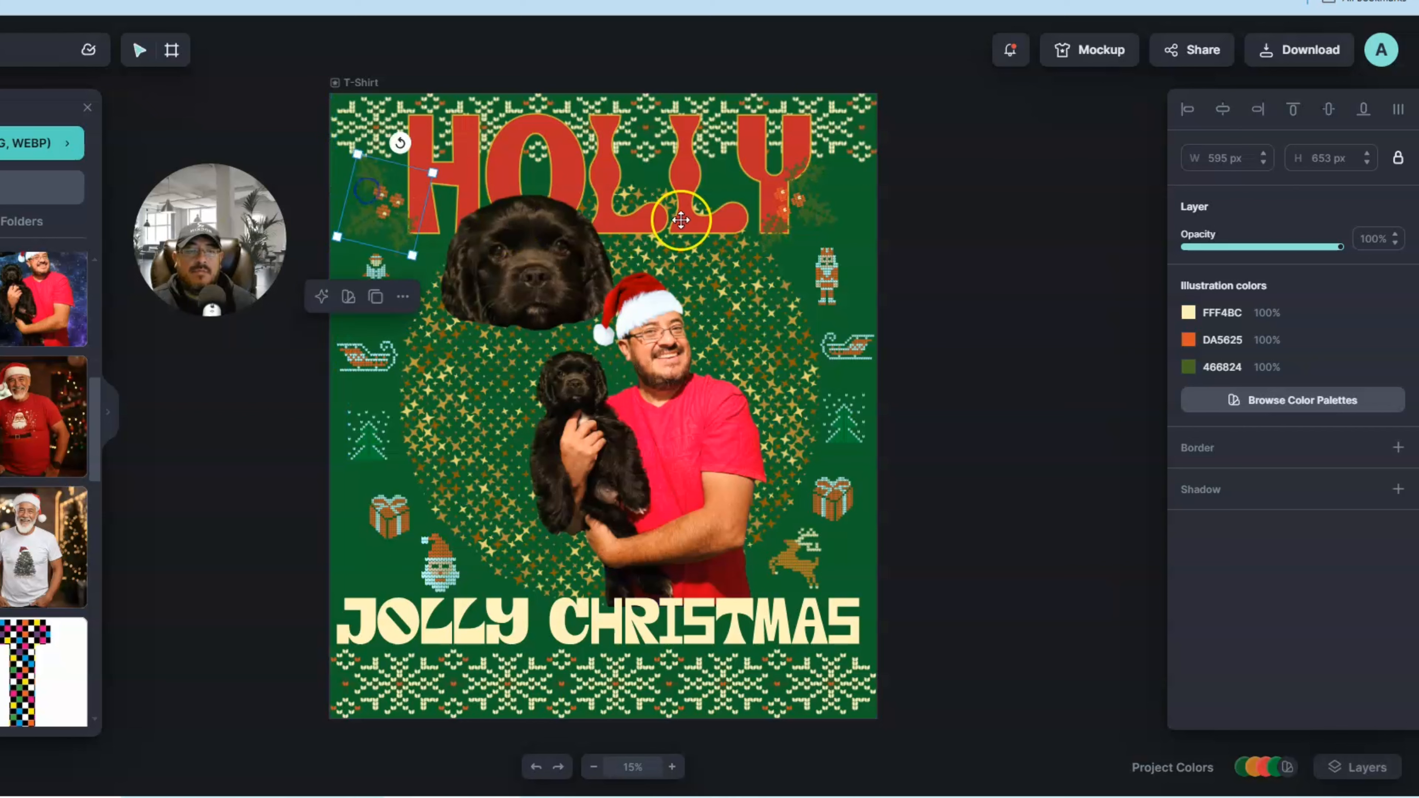
drag(790, 217, 799, 217)
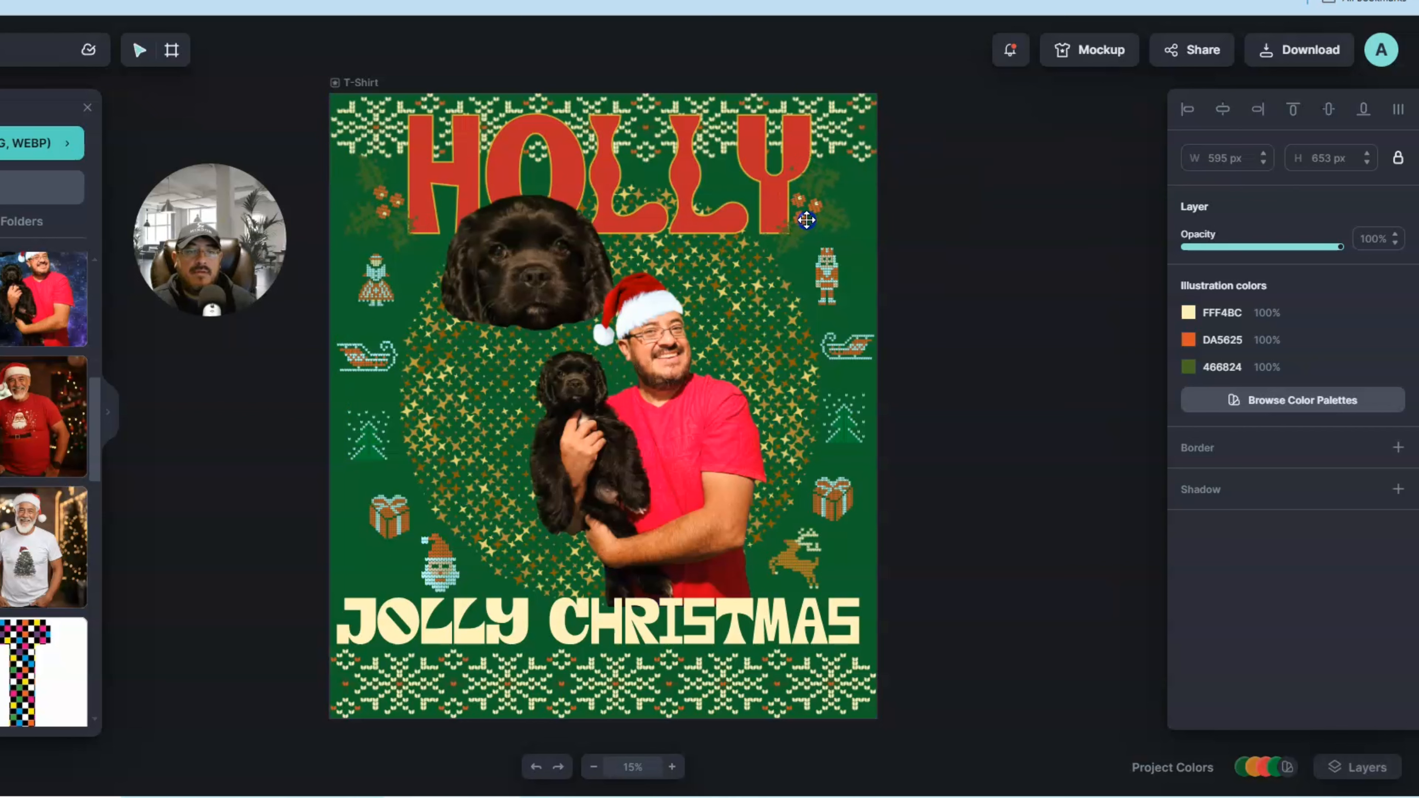
click(969, 242)
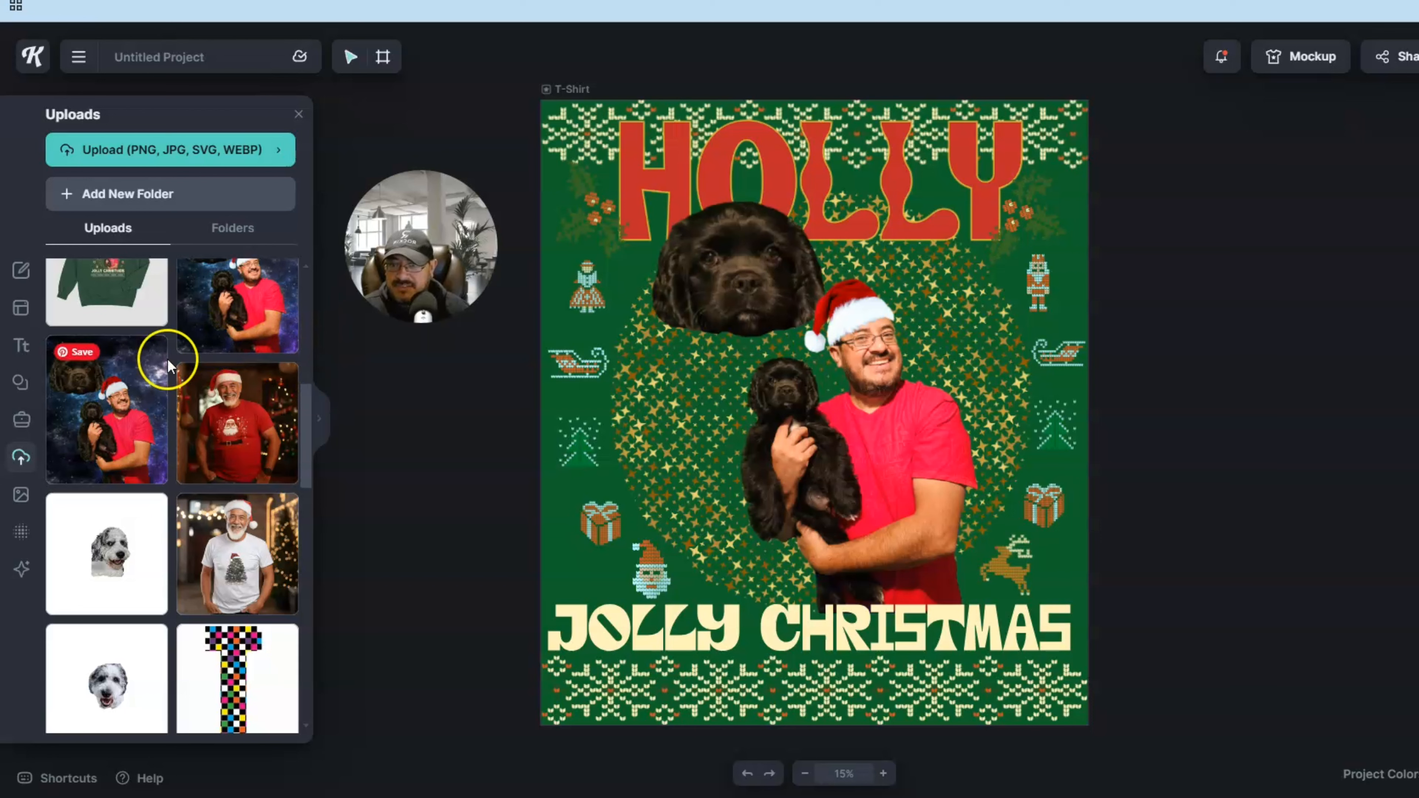
Add the BLACKSMITH BREWERY vintage text template to the middle of the design.
click(21, 346)
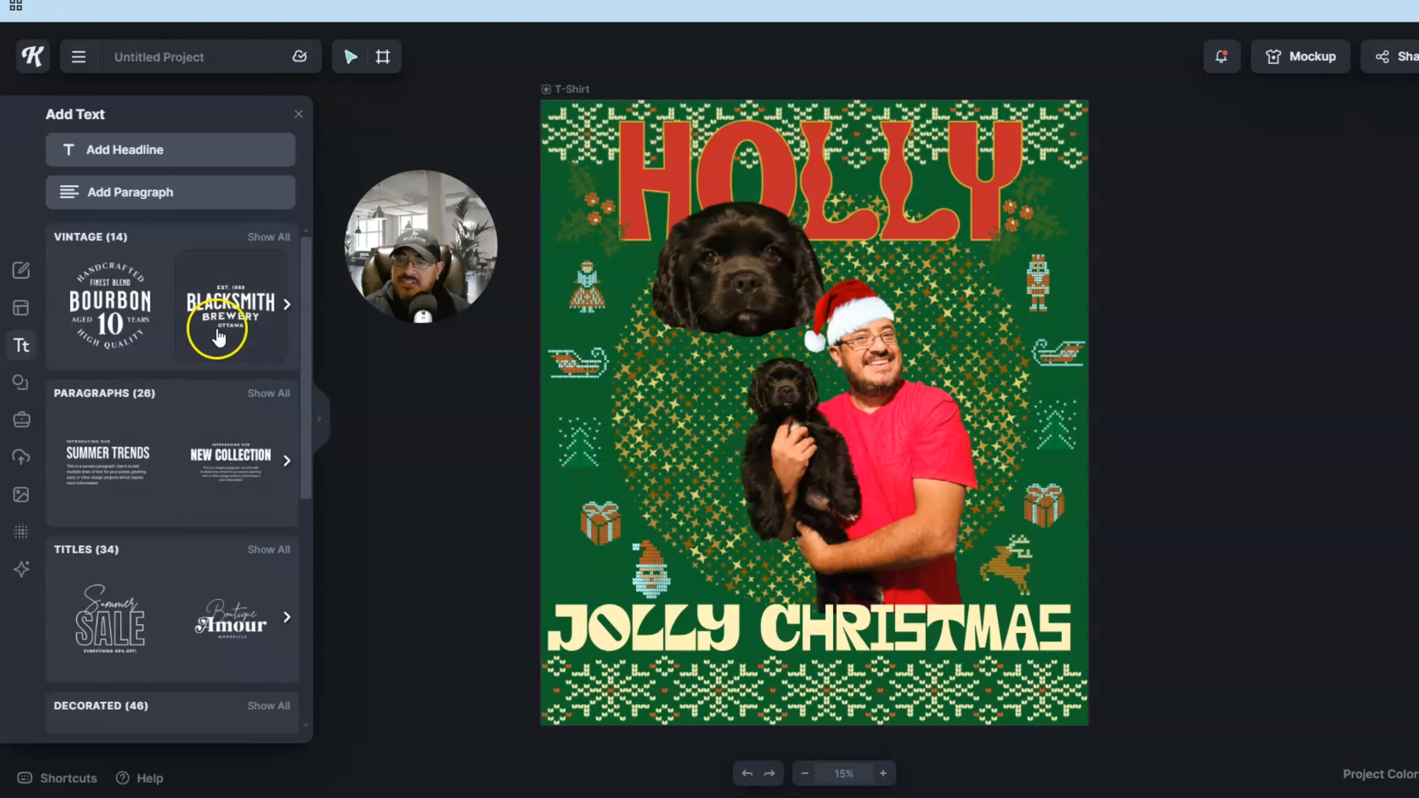
click(241, 307)
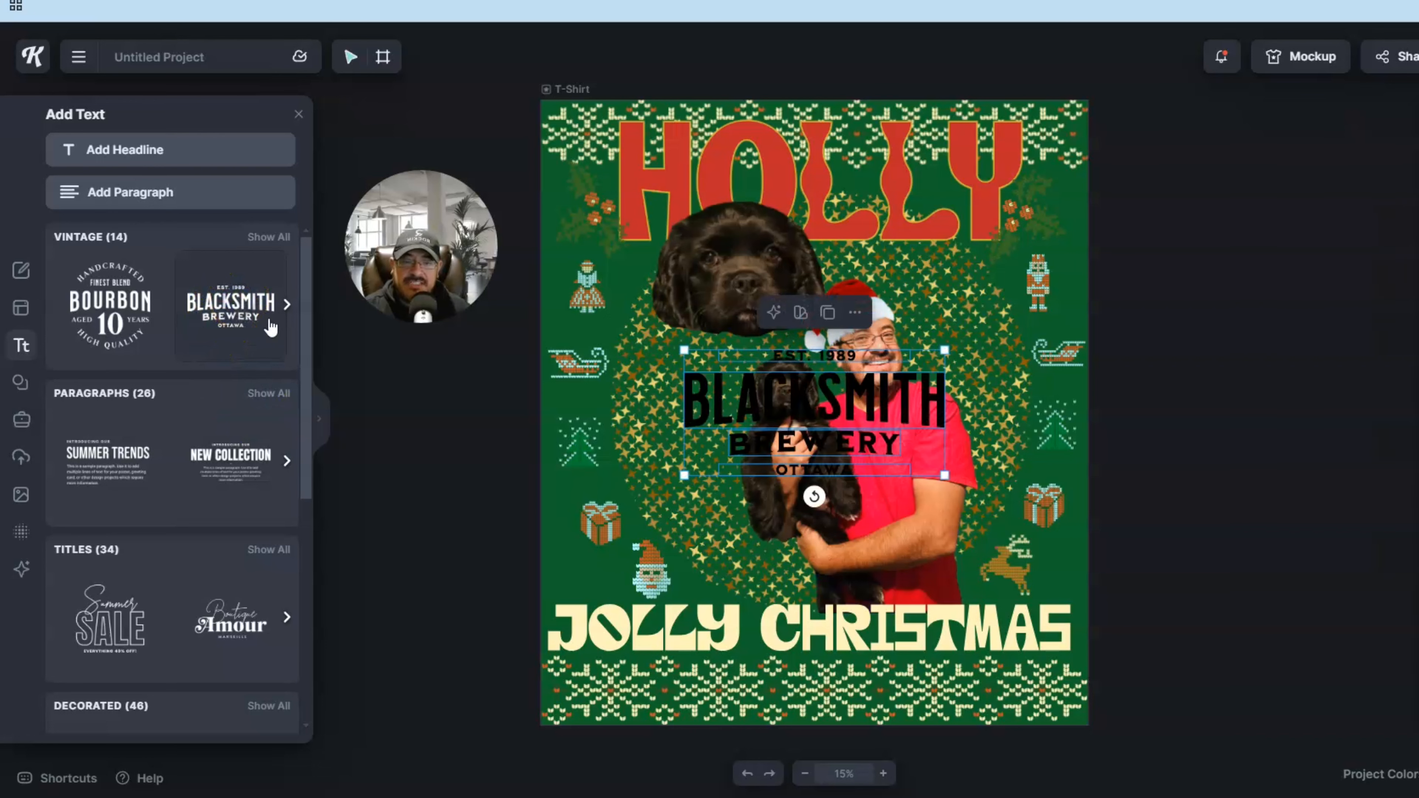
click(863, 322)
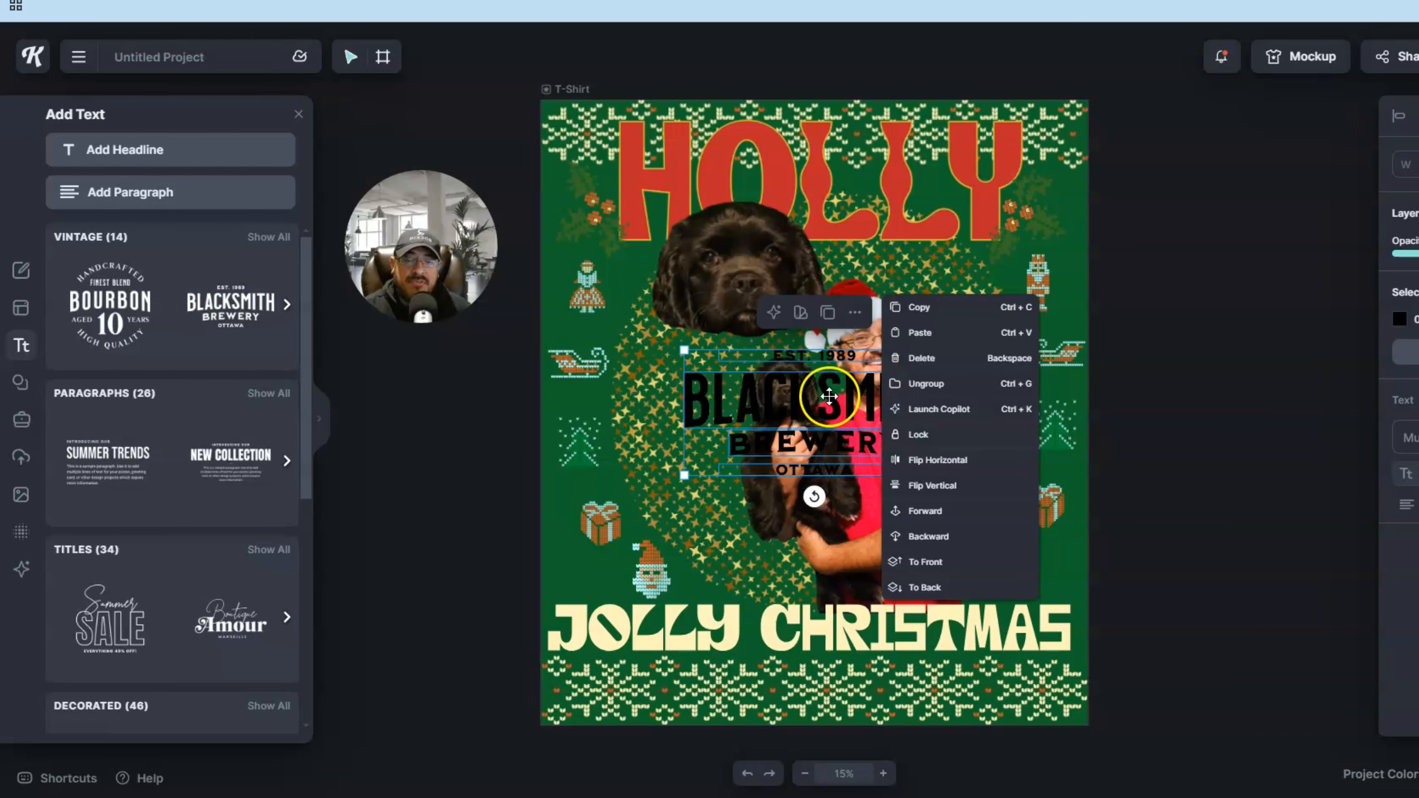
click(833, 382)
click(869, 409)
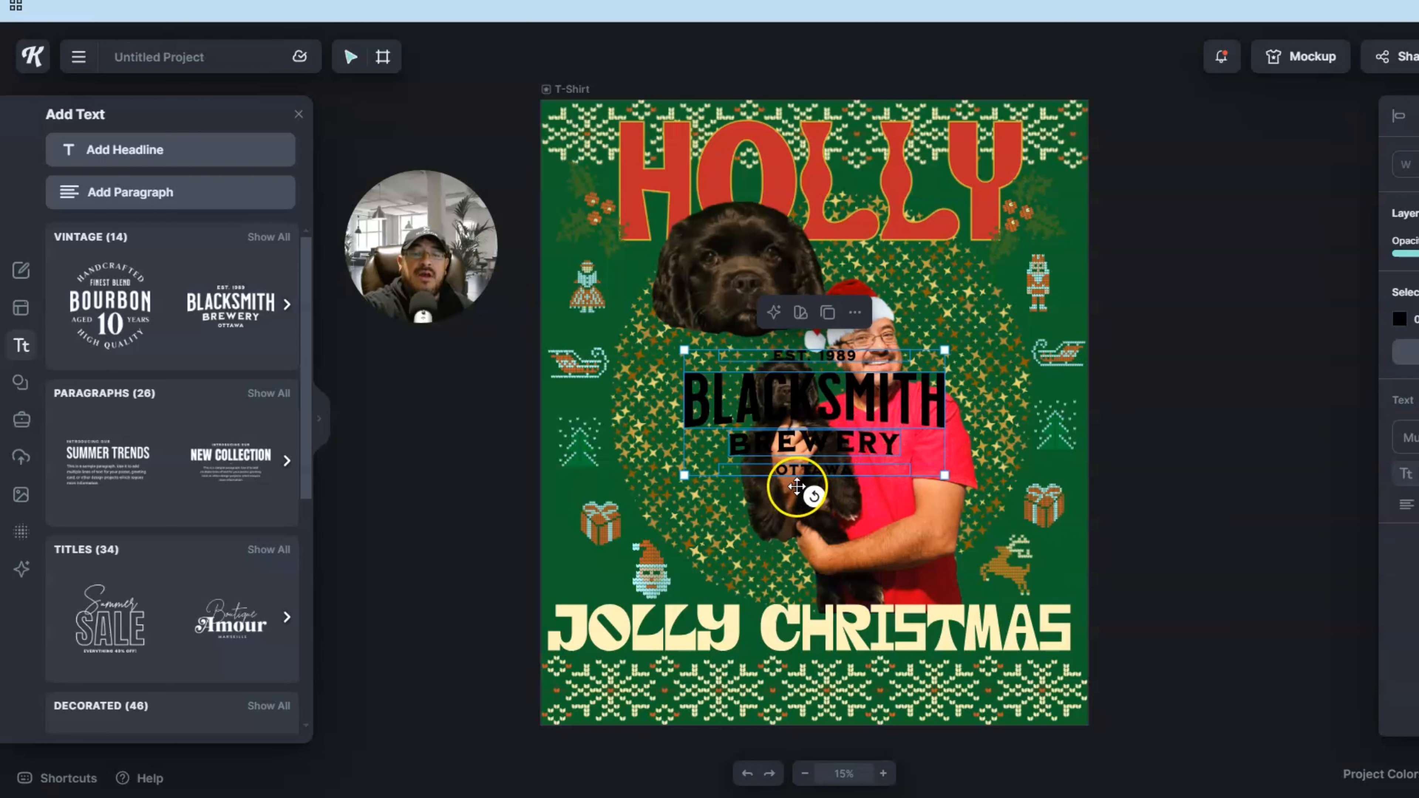
click(1177, 358)
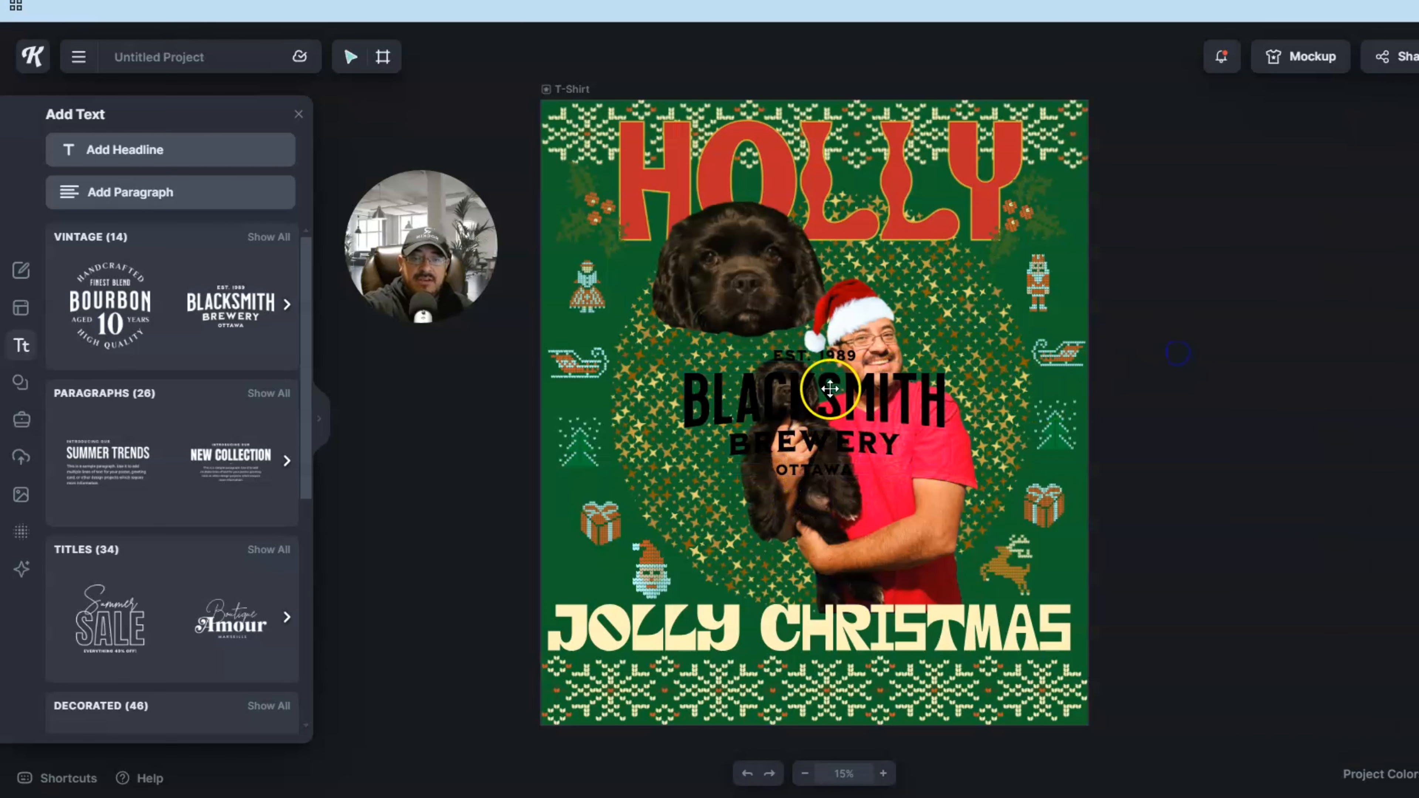
Delete the BLACKSMITH BREWERY text template and undo the deletion.
click(831, 386)
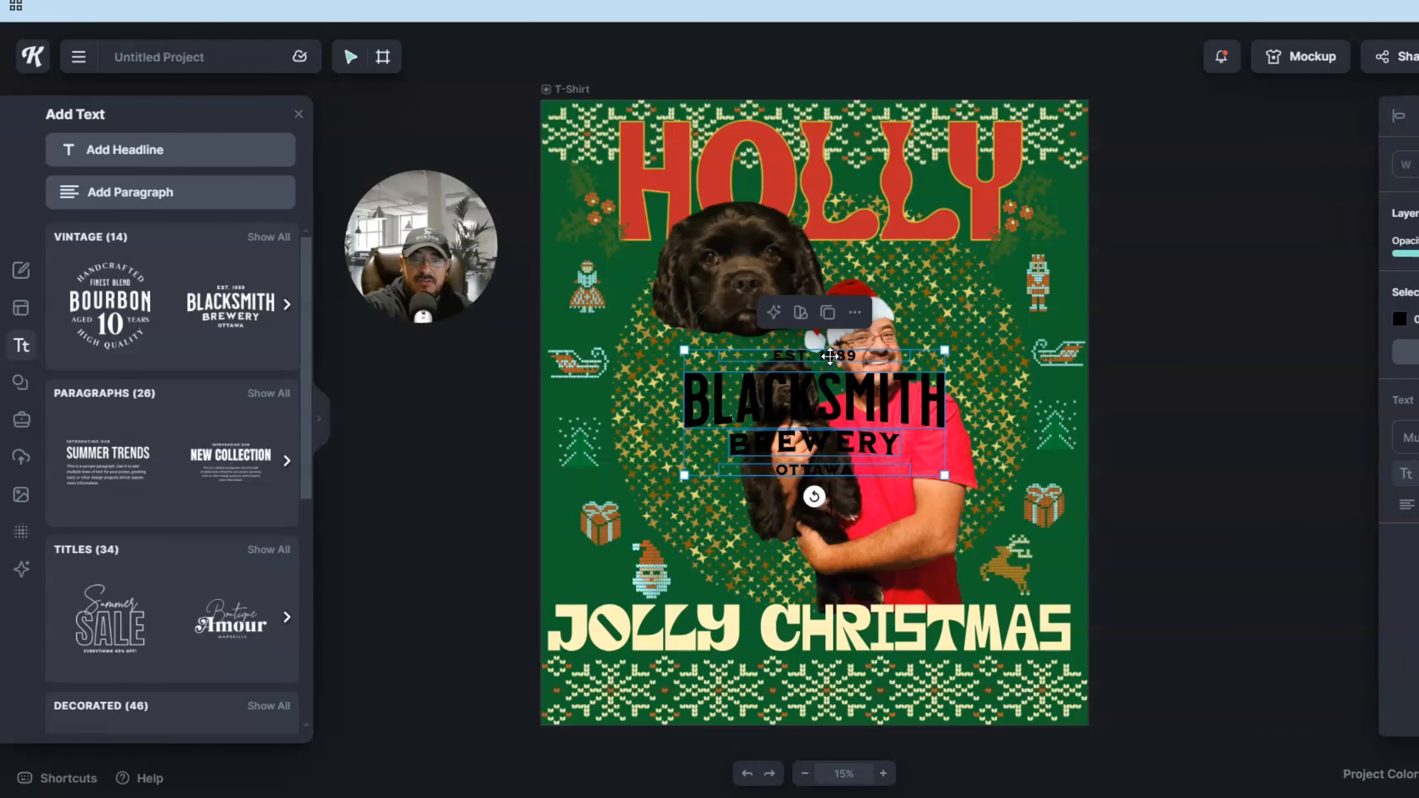
key(Delete)
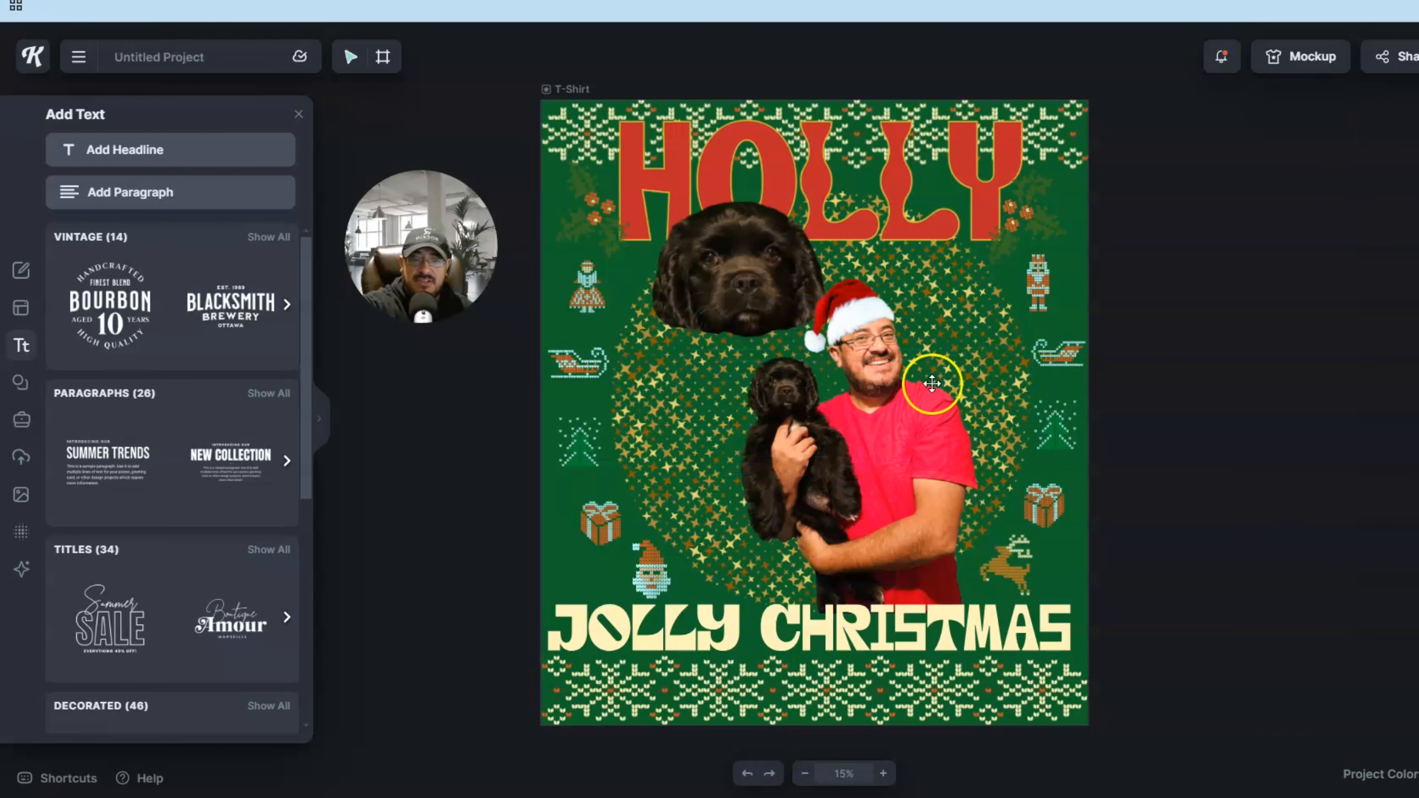
click(747, 774)
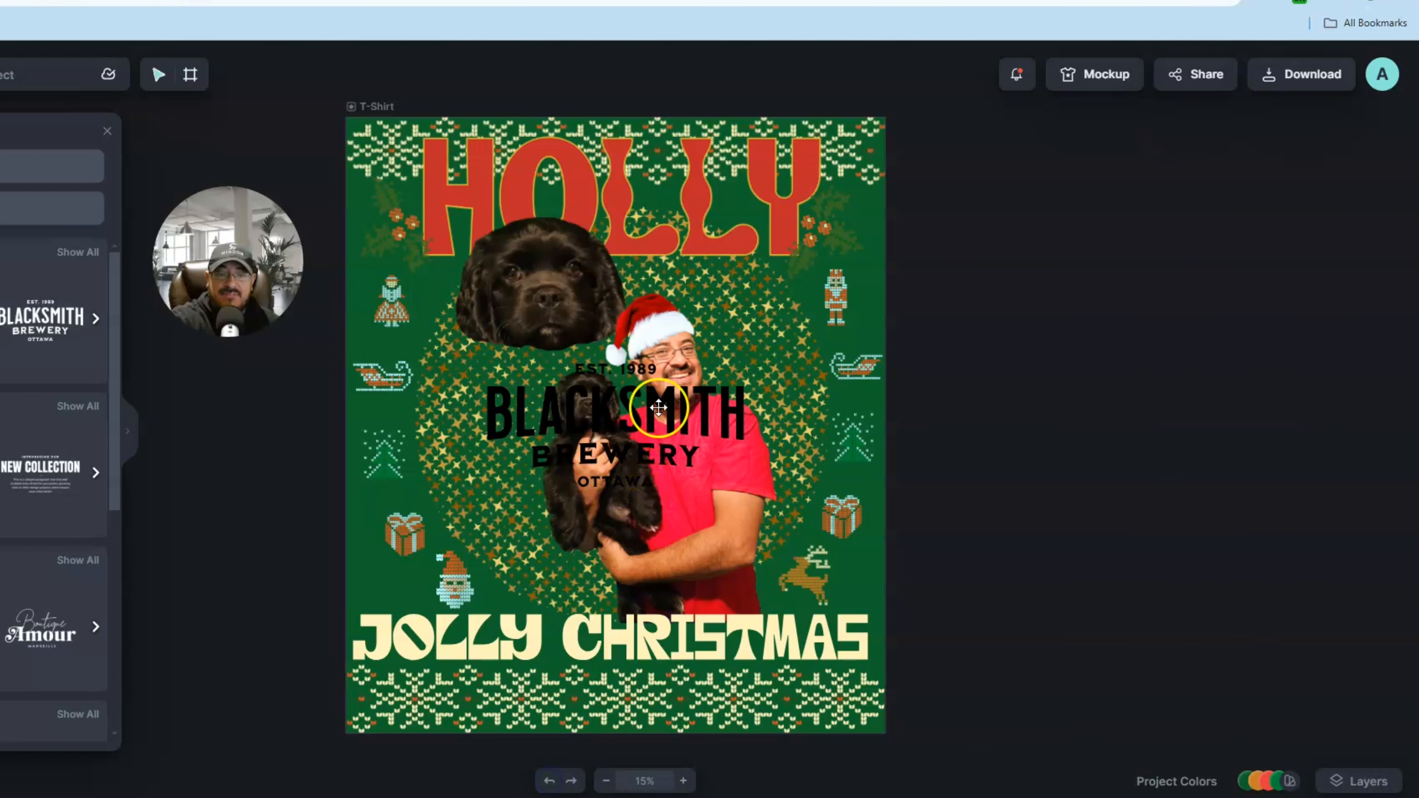
Ungroup the BLACKSMITH BREWERY text template and delete its EST. 1989 line.
click(658, 408)
click(655, 326)
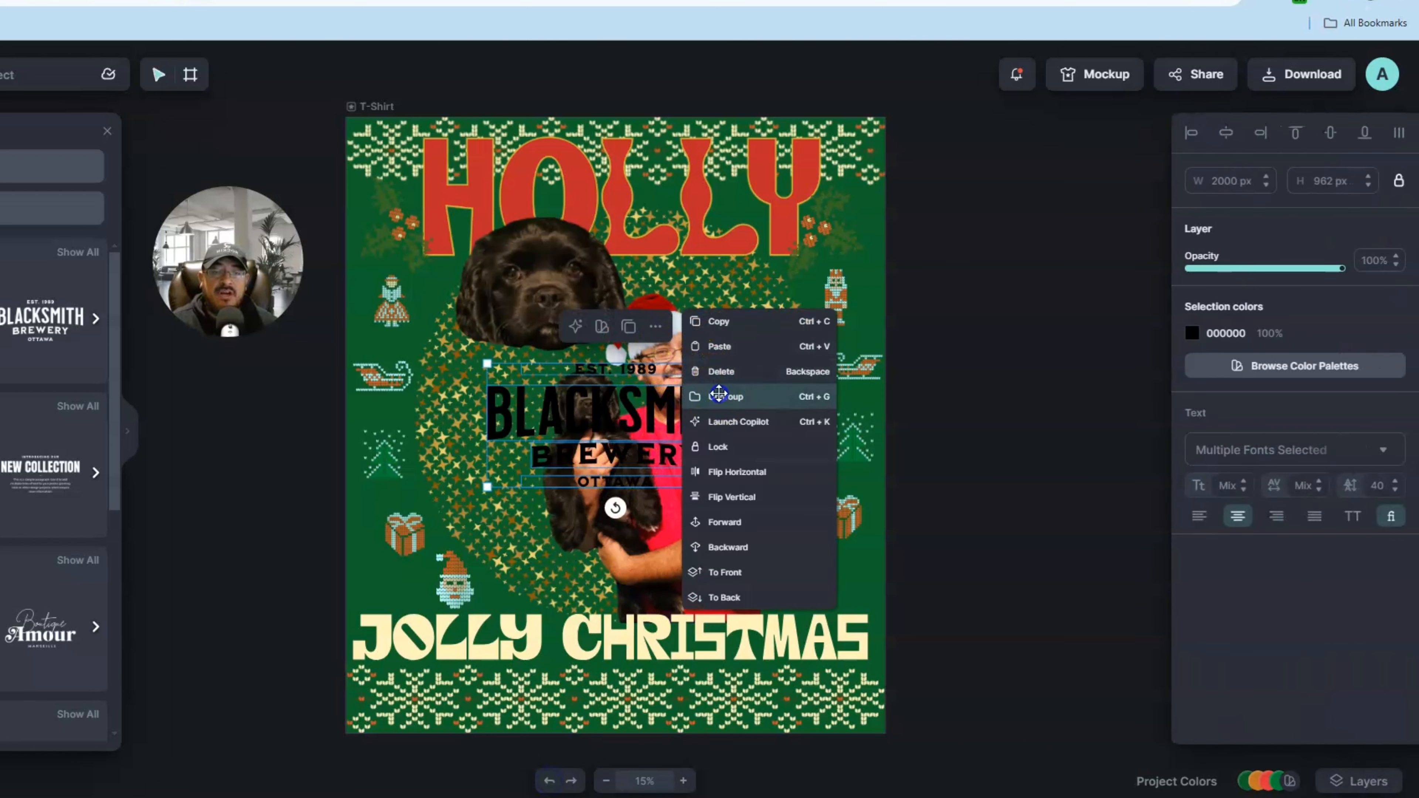
click(719, 394)
click(1030, 312)
click(652, 373)
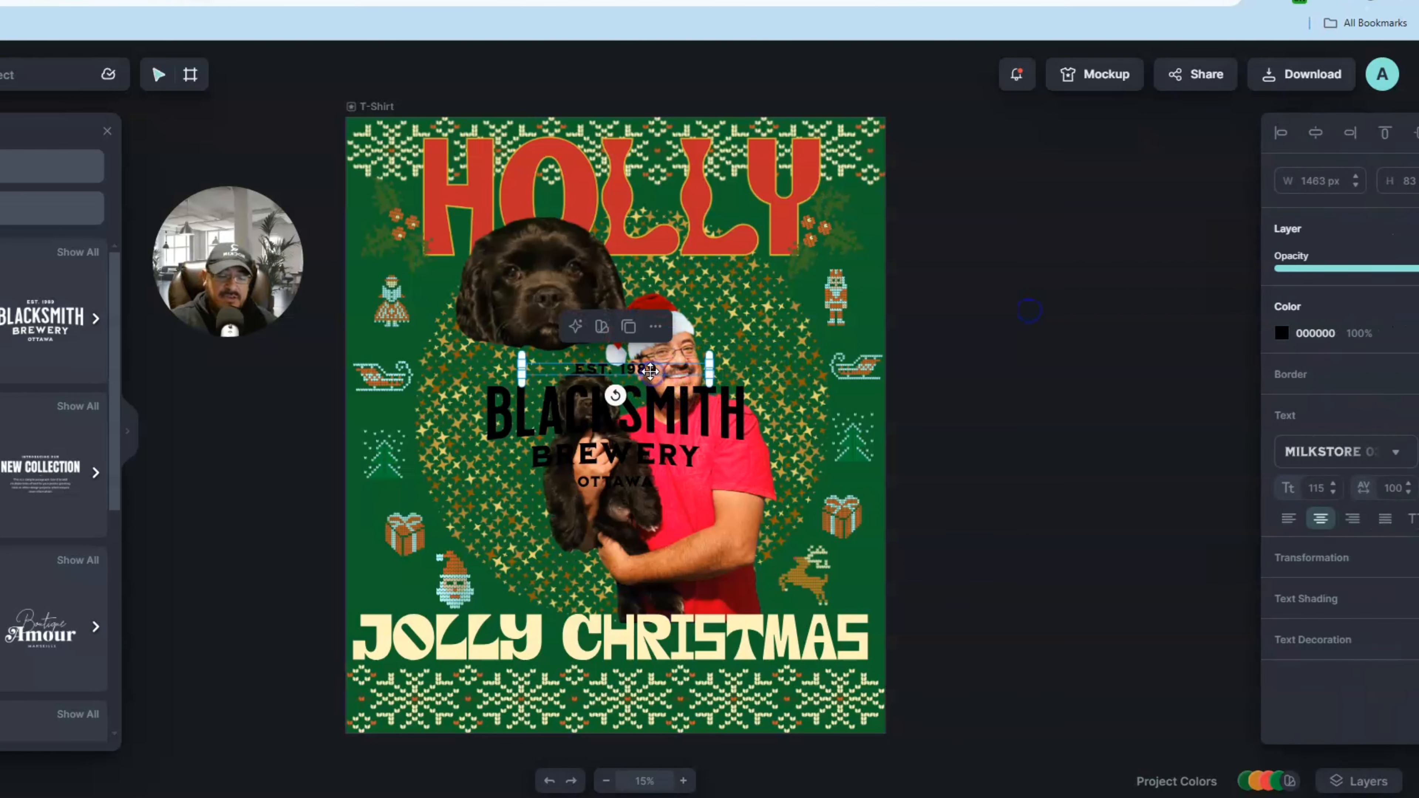
key(Delete)
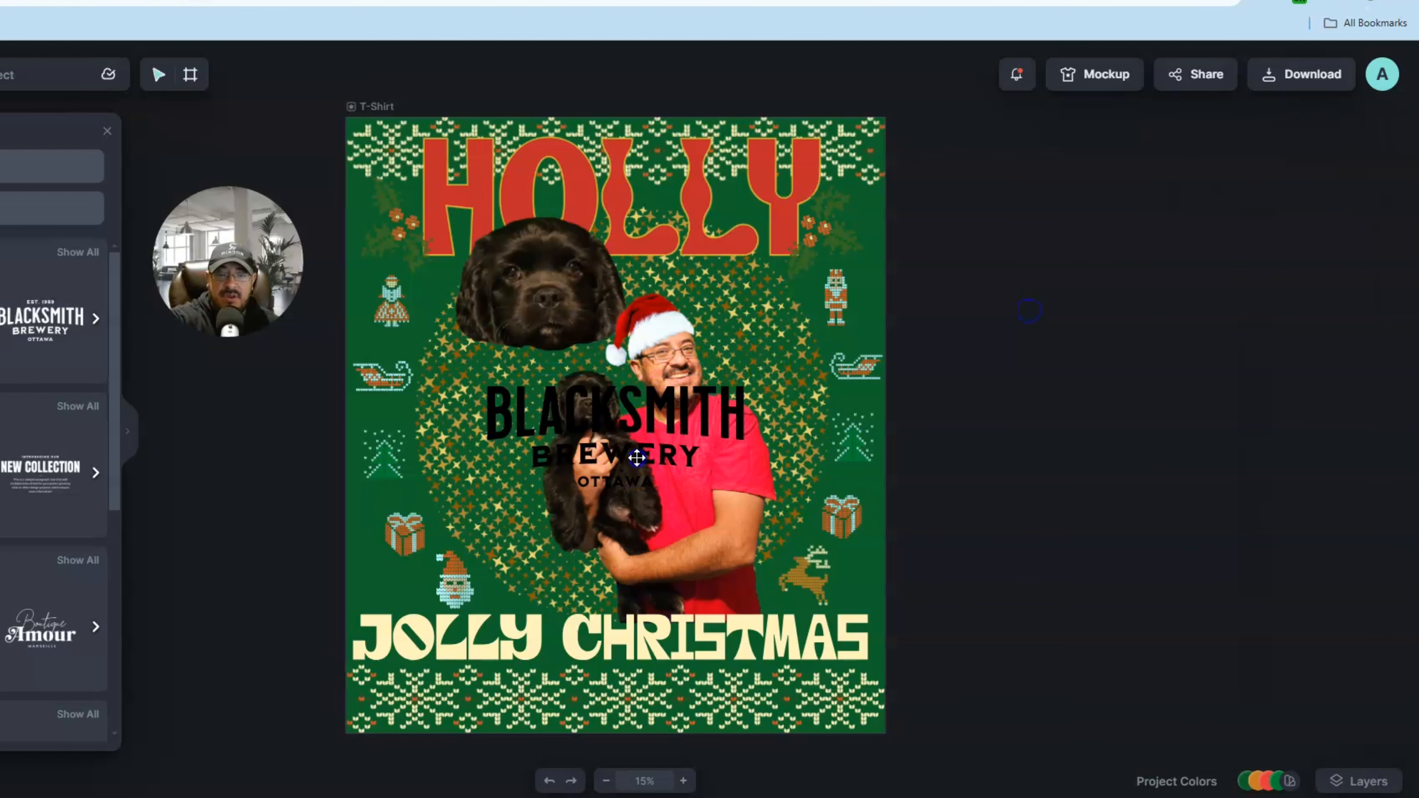
click(638, 458)
key(Delete)
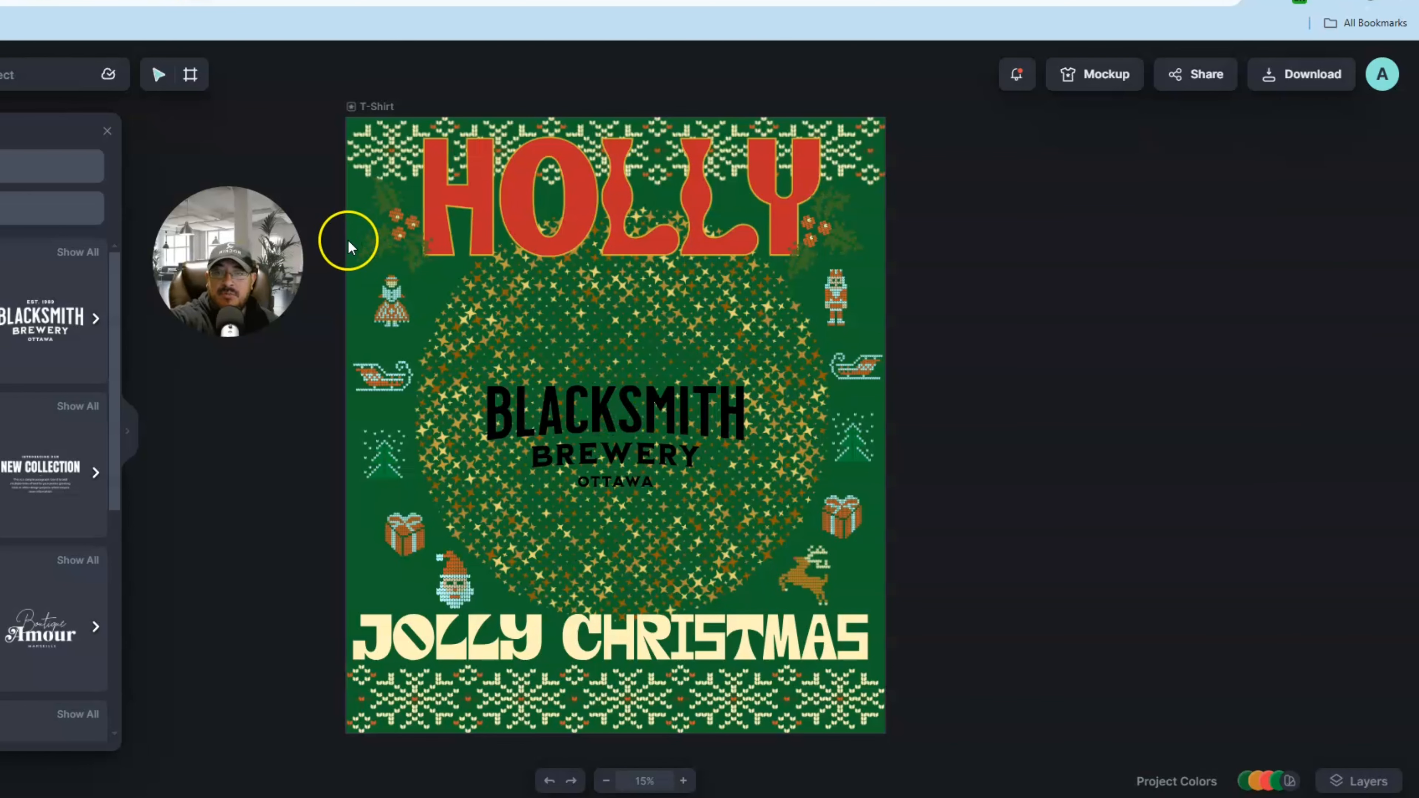
click(546, 782)
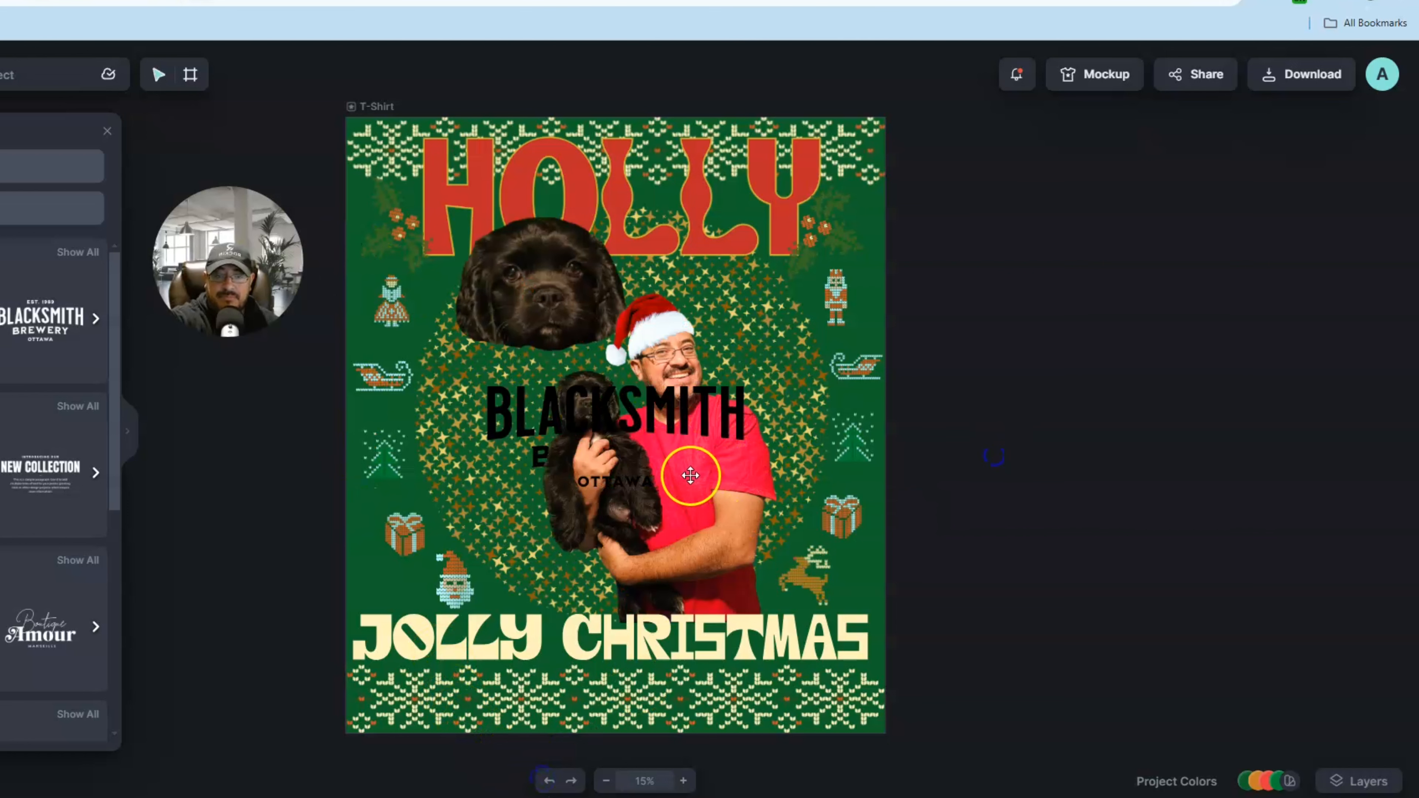
Delete the BREWERY and OTTAWA lines from the ungrouped text template.
click(536, 469)
key(Delete)
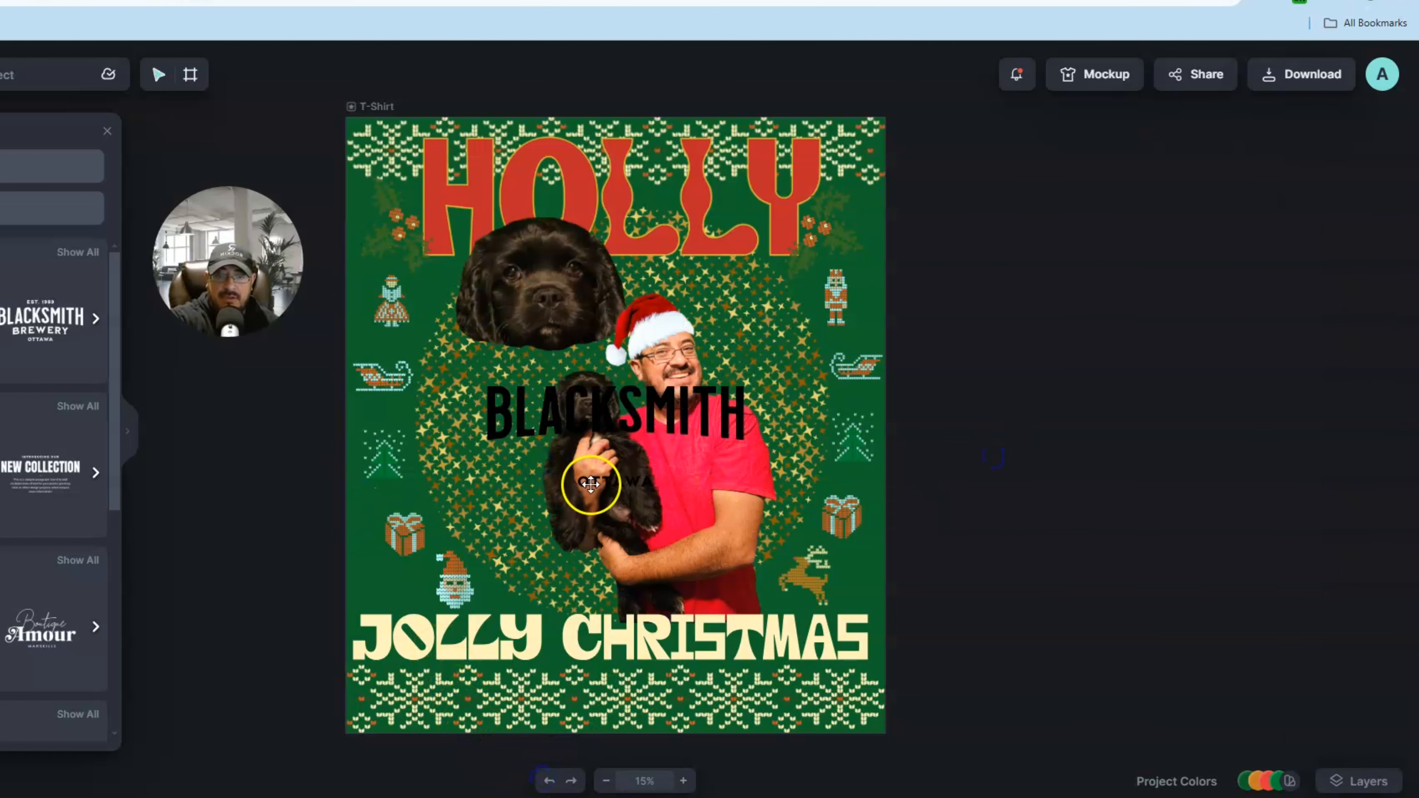
click(591, 484)
key(Delete)
Replace the BLACKSMITH text with MERRY.
double_click(658, 424)
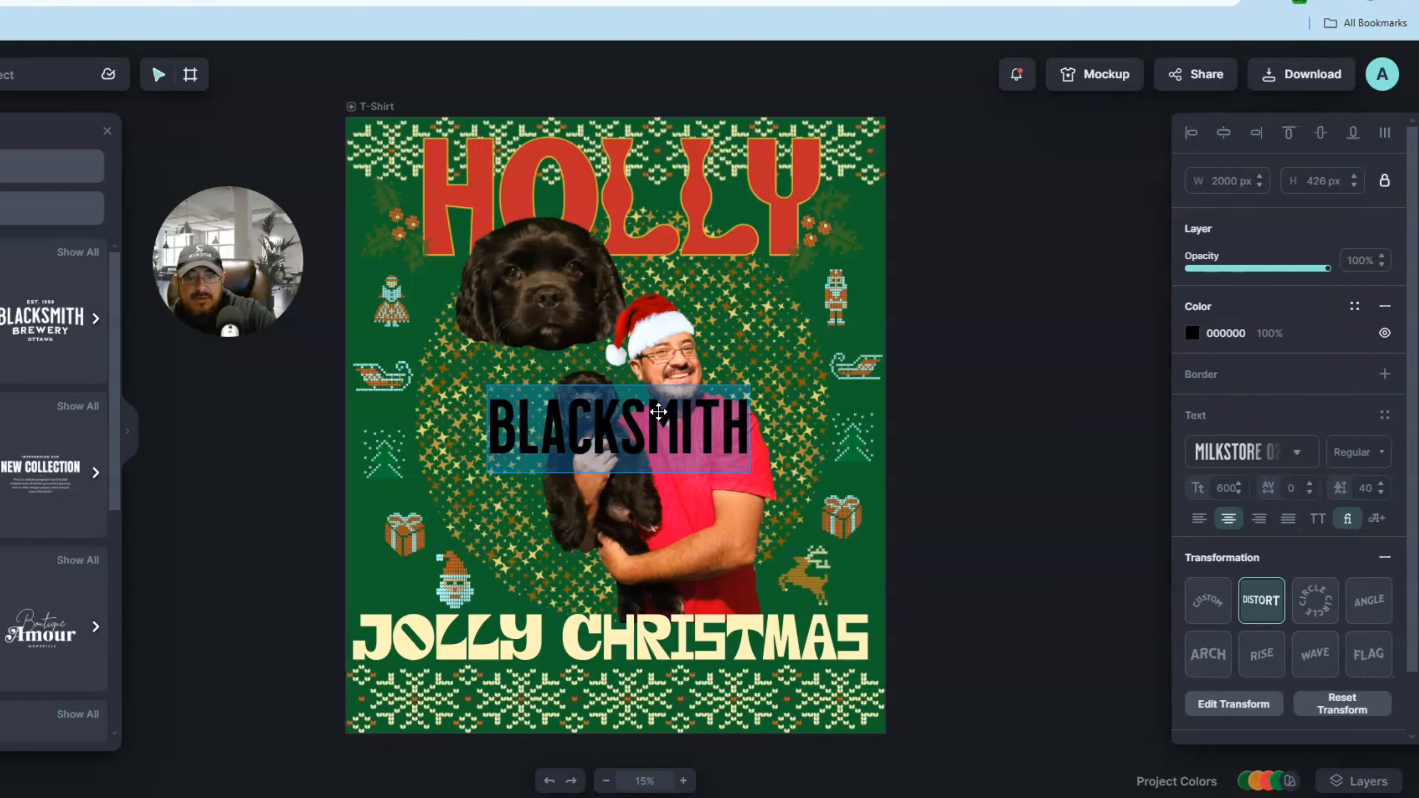
text(E)
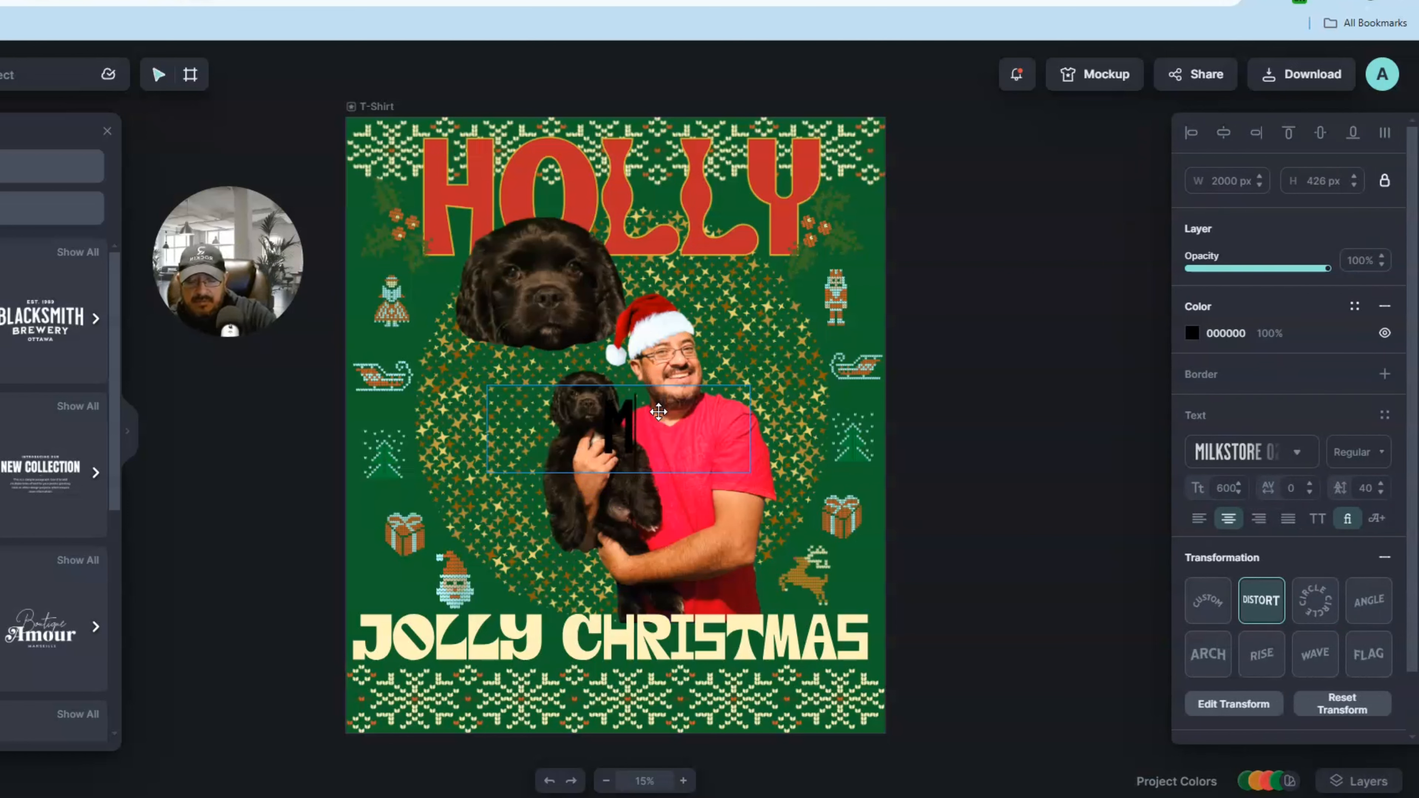
text(RRY)
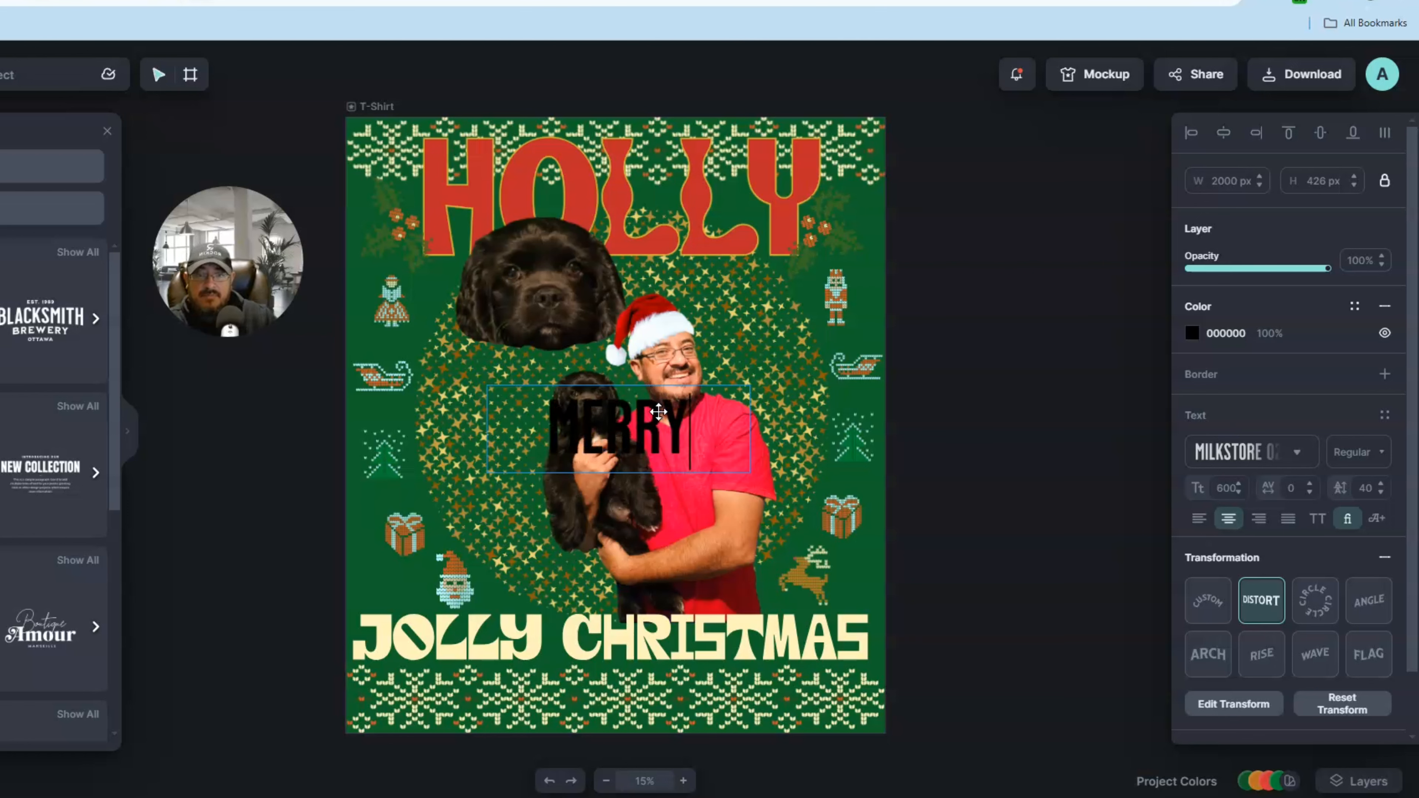
click(1004, 477)
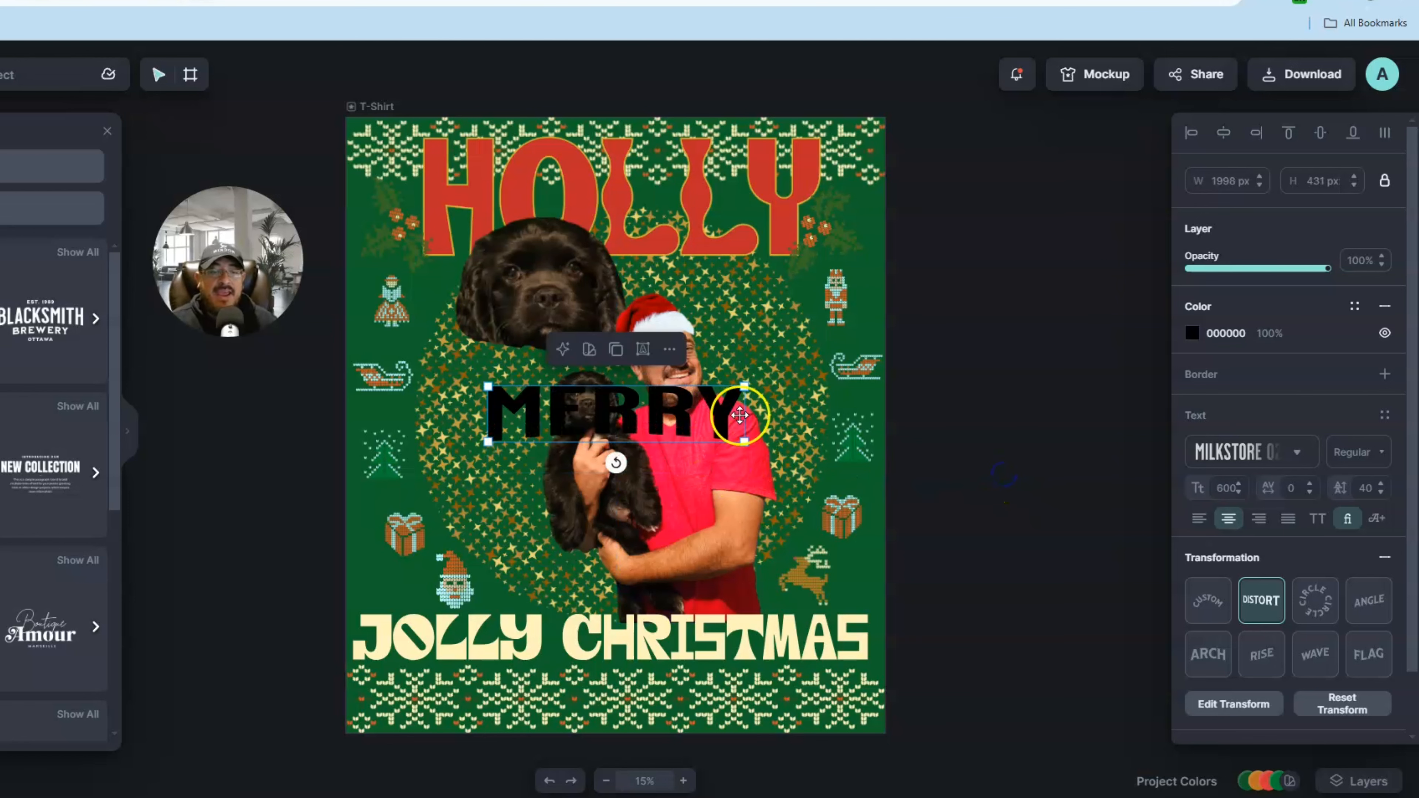
Change the MERRY text color to white, FFFFFF.
click(1191, 335)
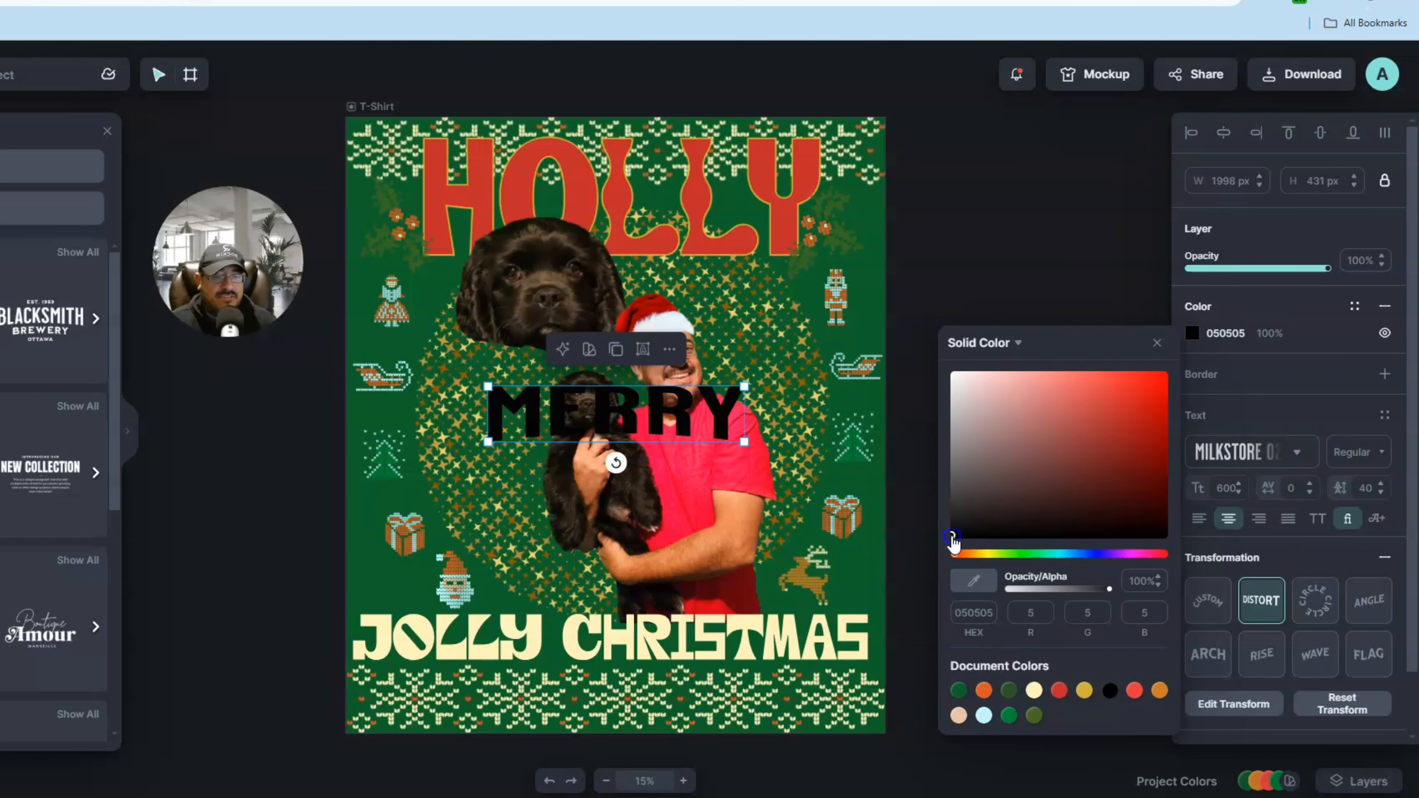
drag(953, 538, 950, 363)
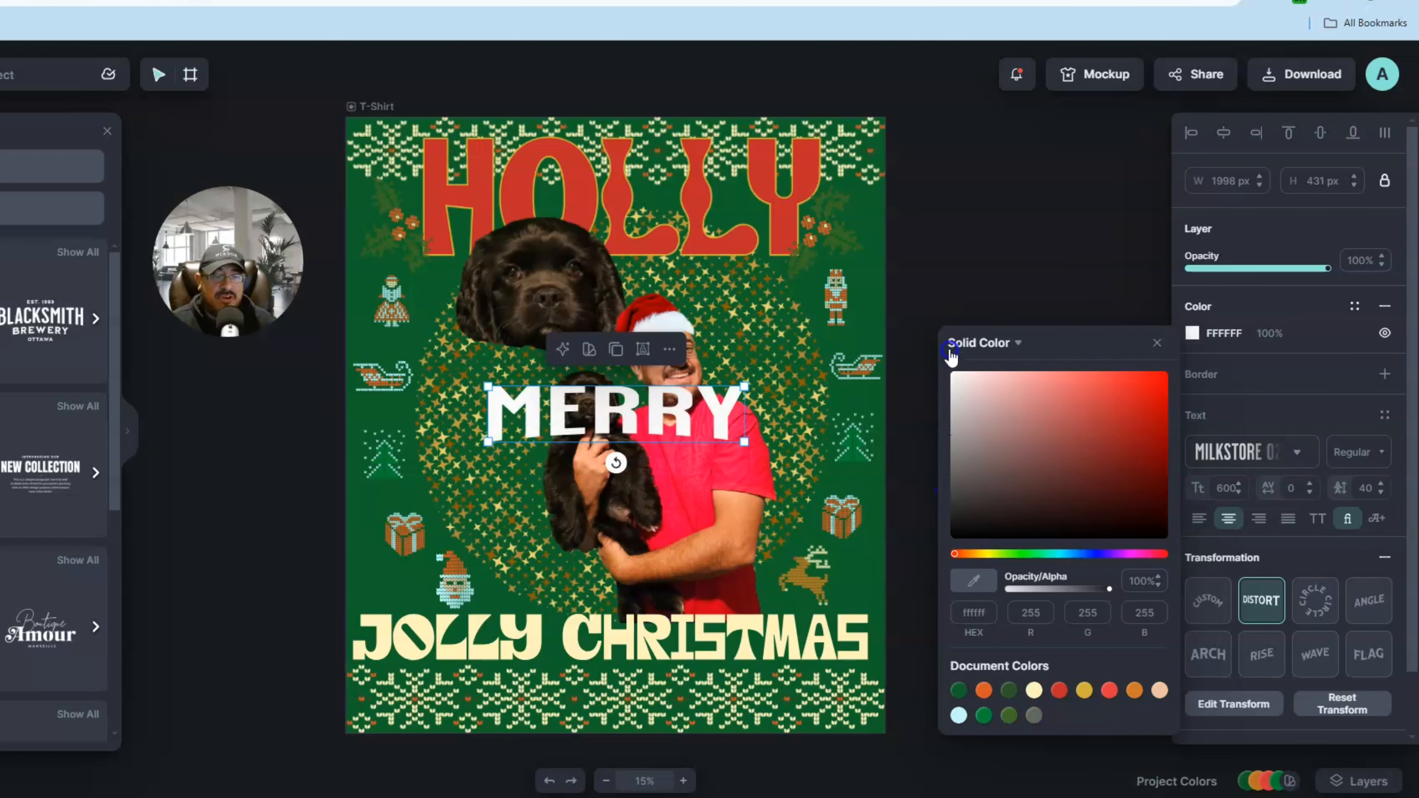
click(701, 403)
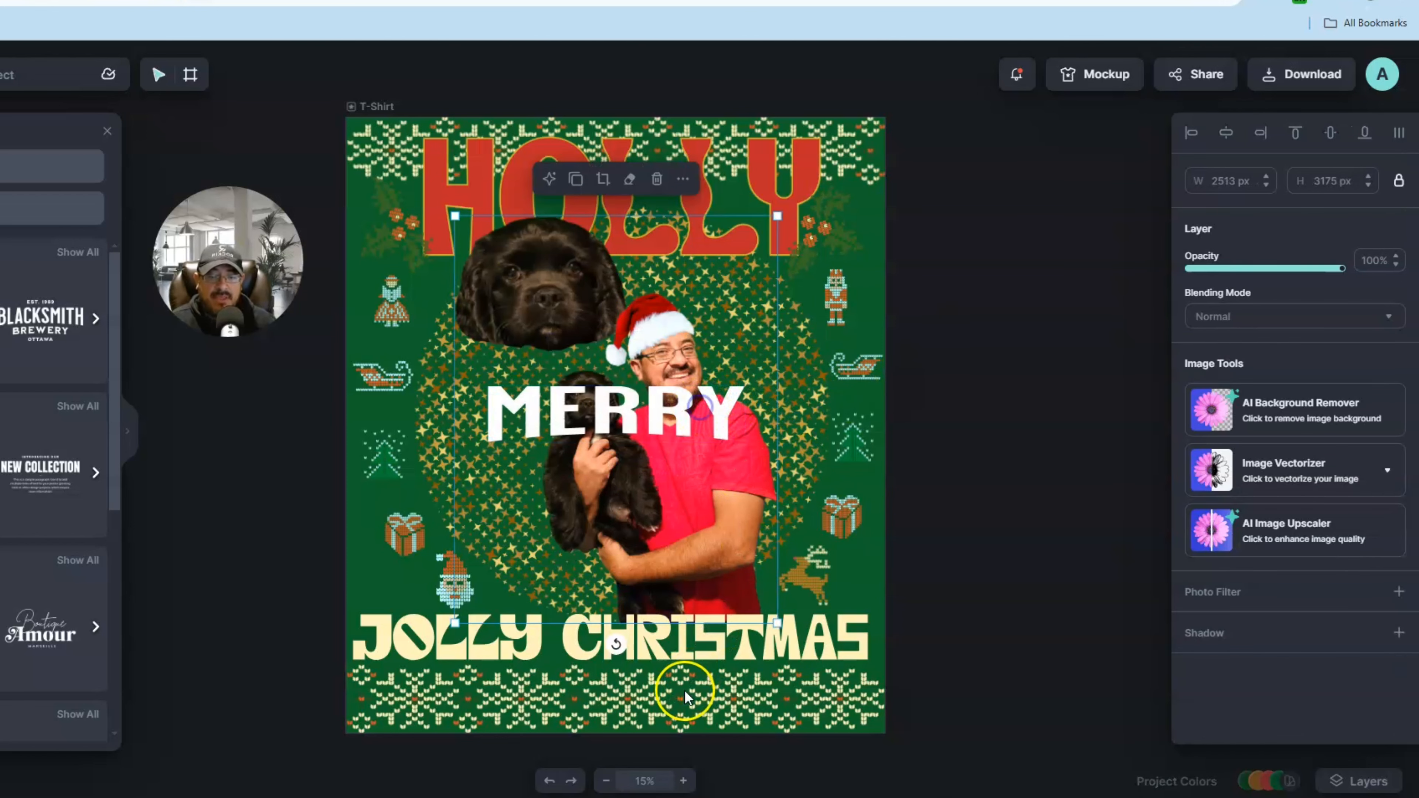
Shrink the MERRY text to about 530 px wide, tilt it slightly upward, and place it across the chest of the red shirt.
click(684, 781)
click(683, 781)
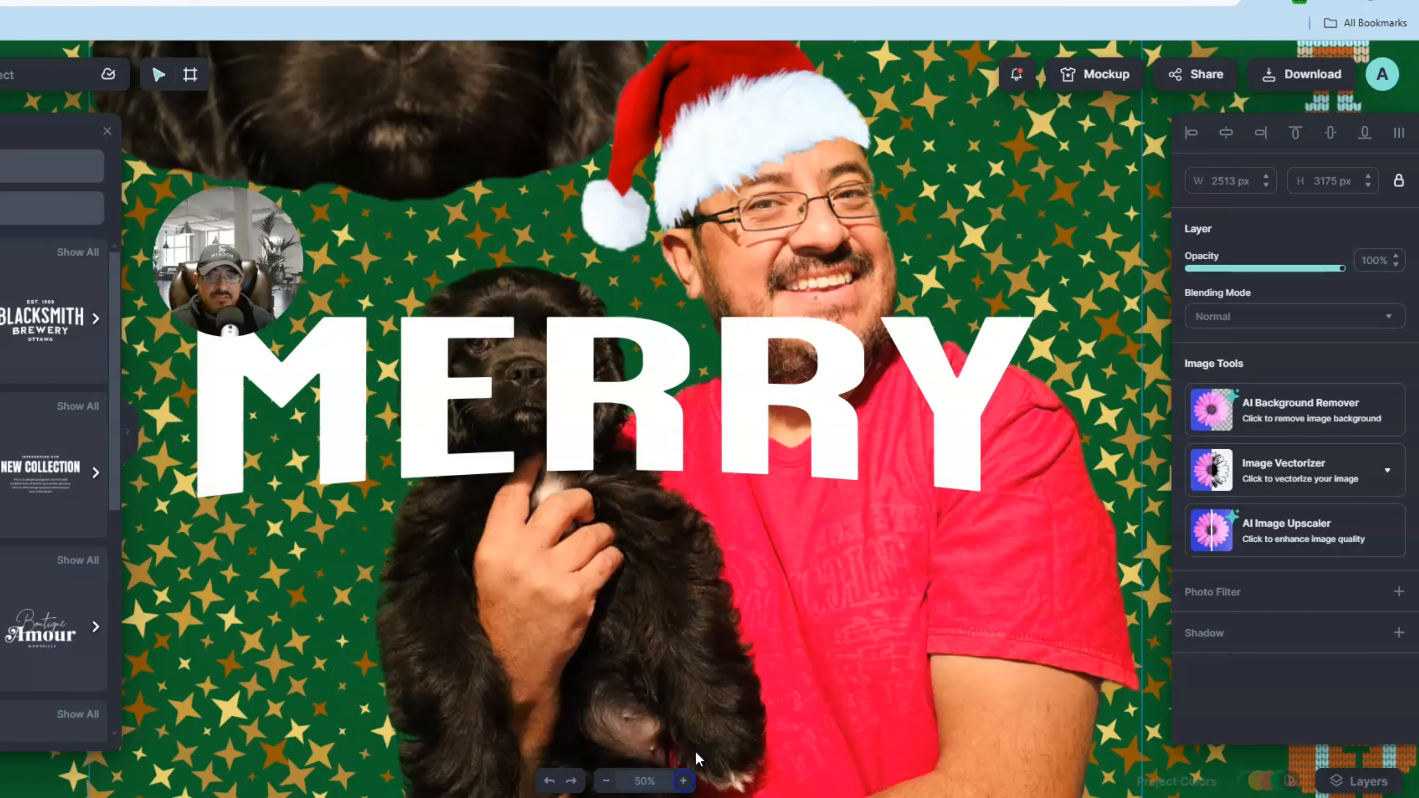
click(990, 356)
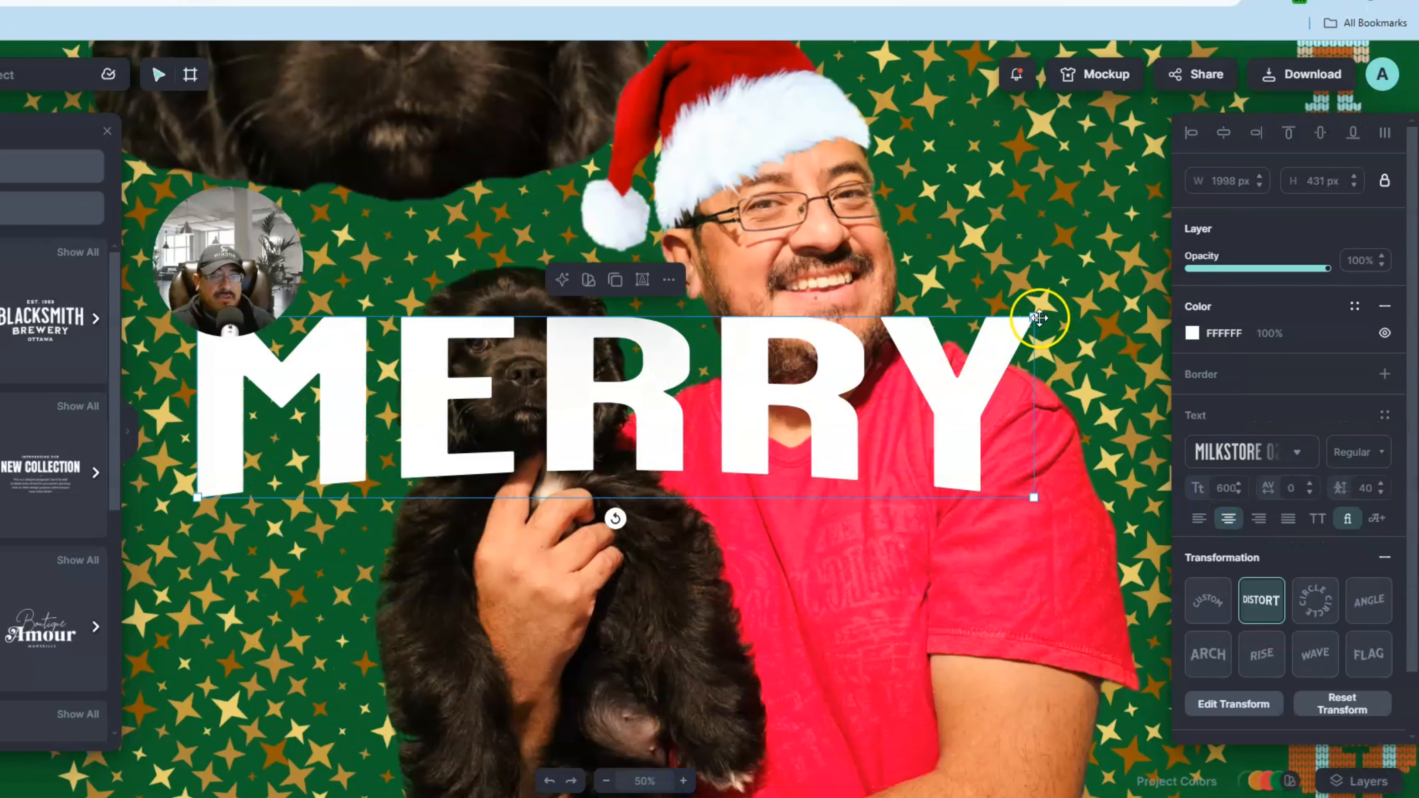
click(960, 345)
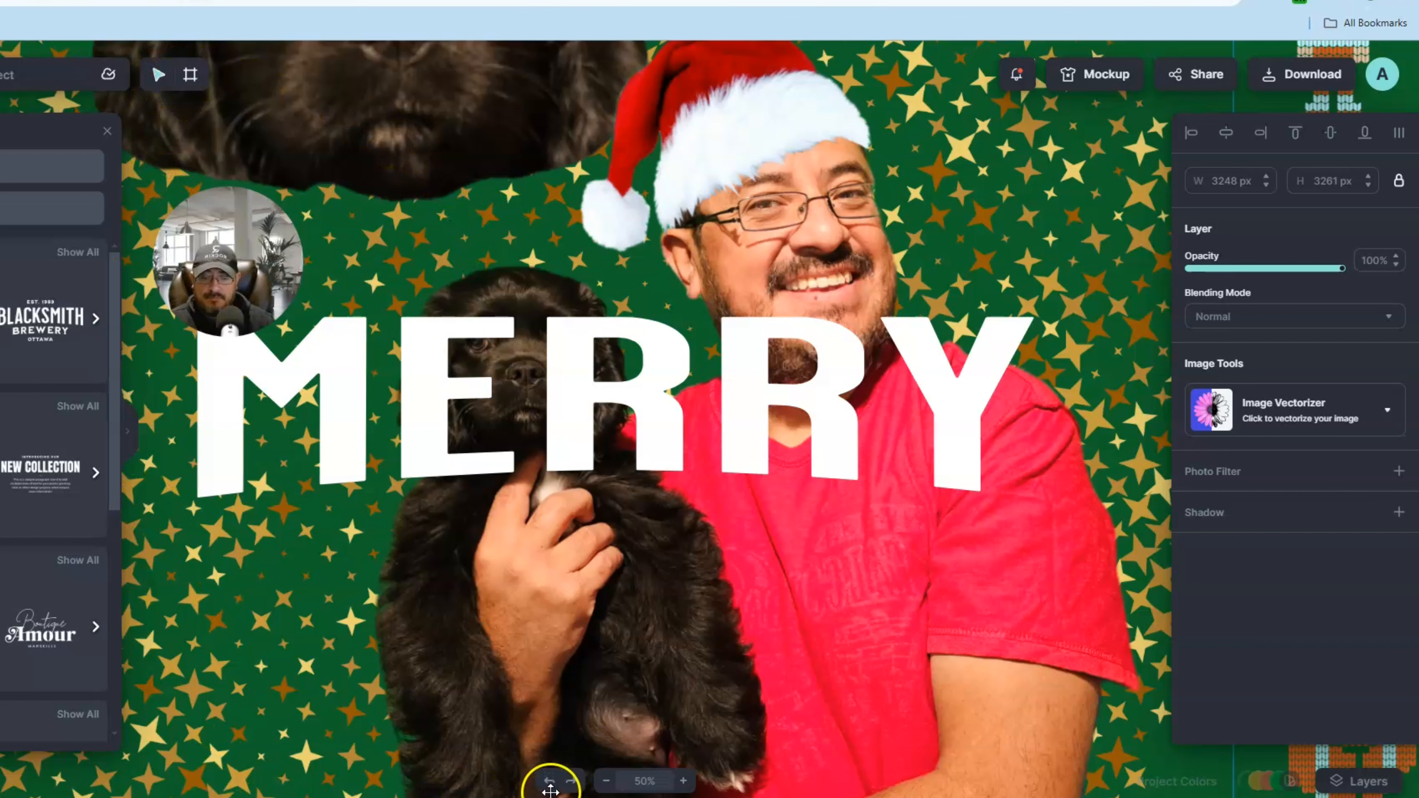
click(550, 783)
click(755, 404)
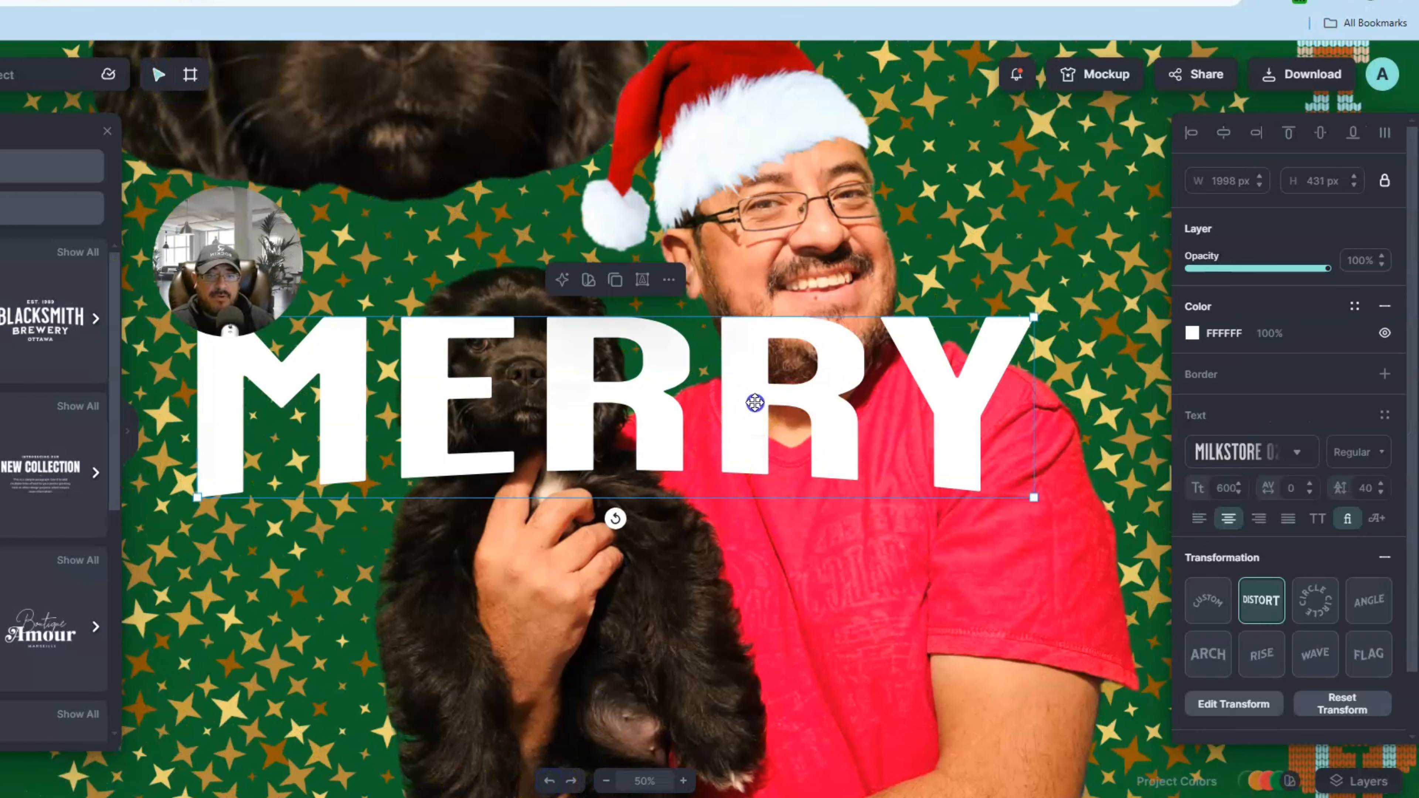
drag(1017, 324, 463, 495)
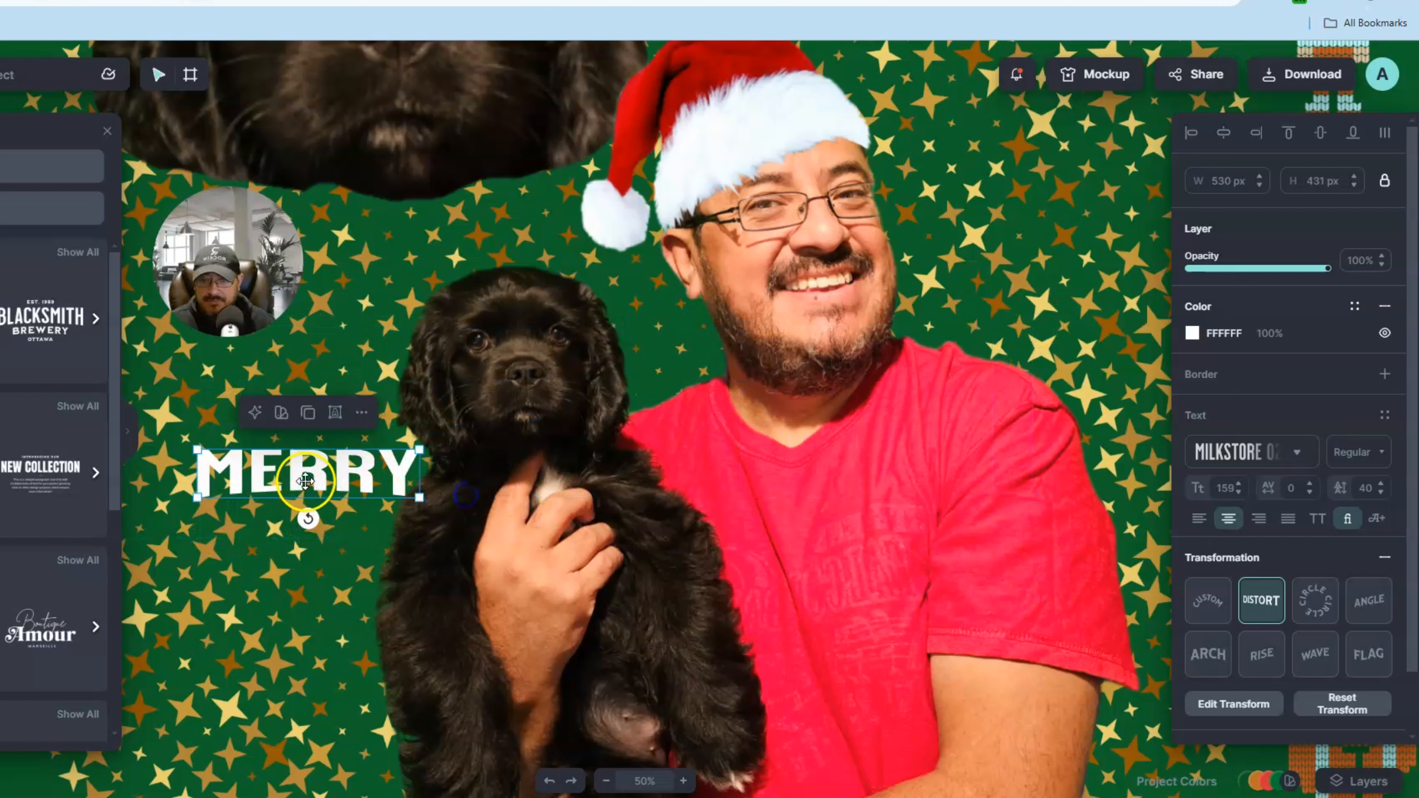
drag(306, 482, 822, 579)
click(956, 527)
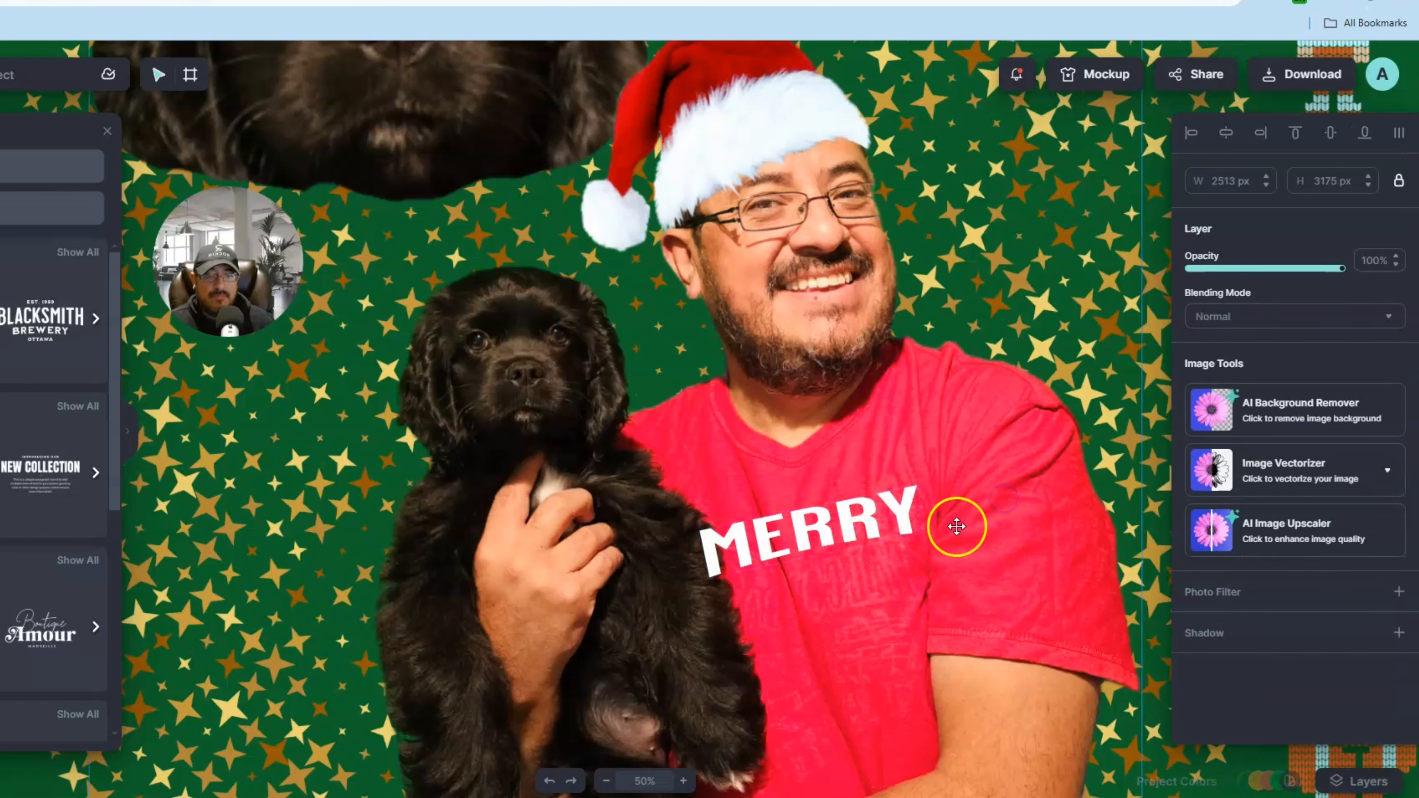
Duplicate the MERRY text, move the copy below it on the shirt, and change its wording to CHRISTMAS.
click(836, 541)
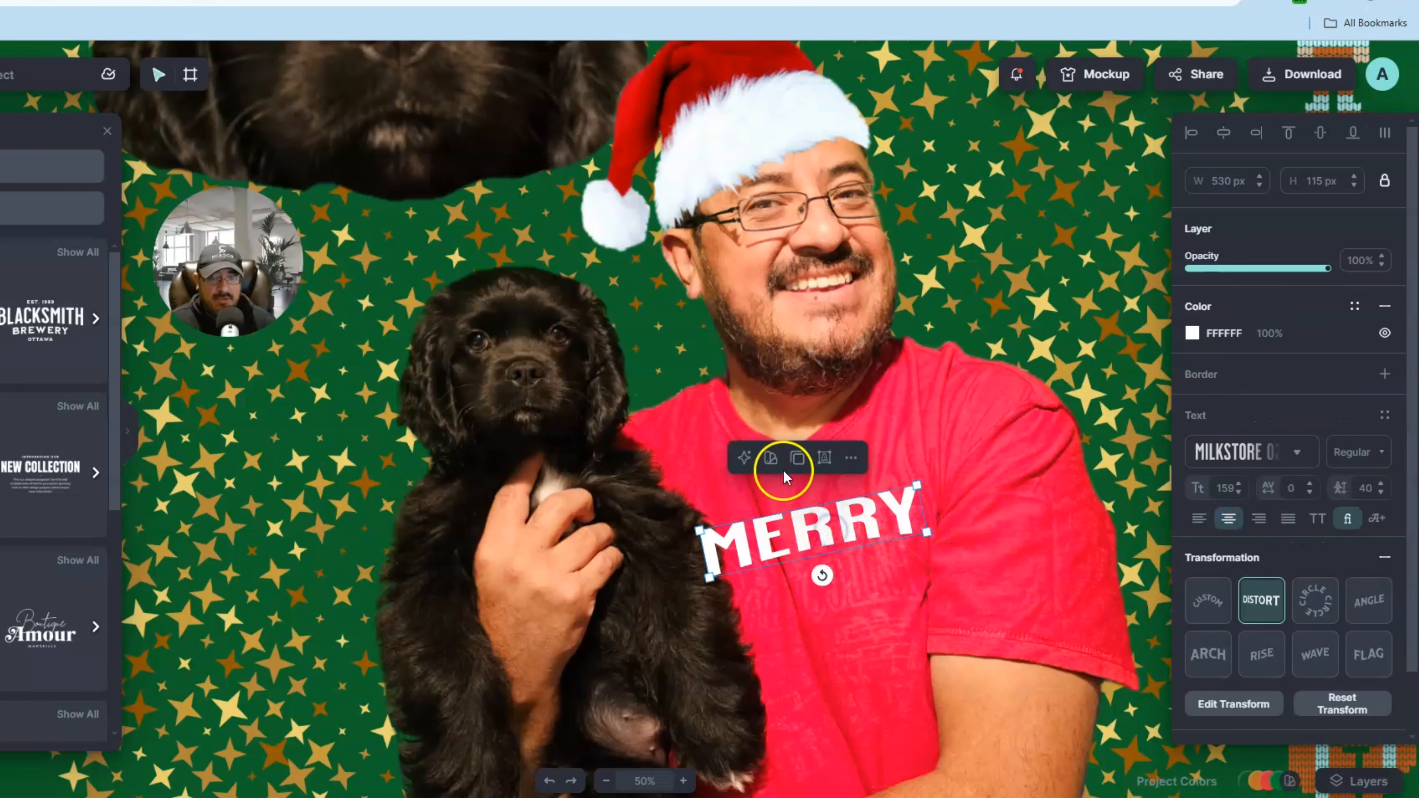
click(797, 458)
drag(821, 556, 857, 719)
double_click(853, 661)
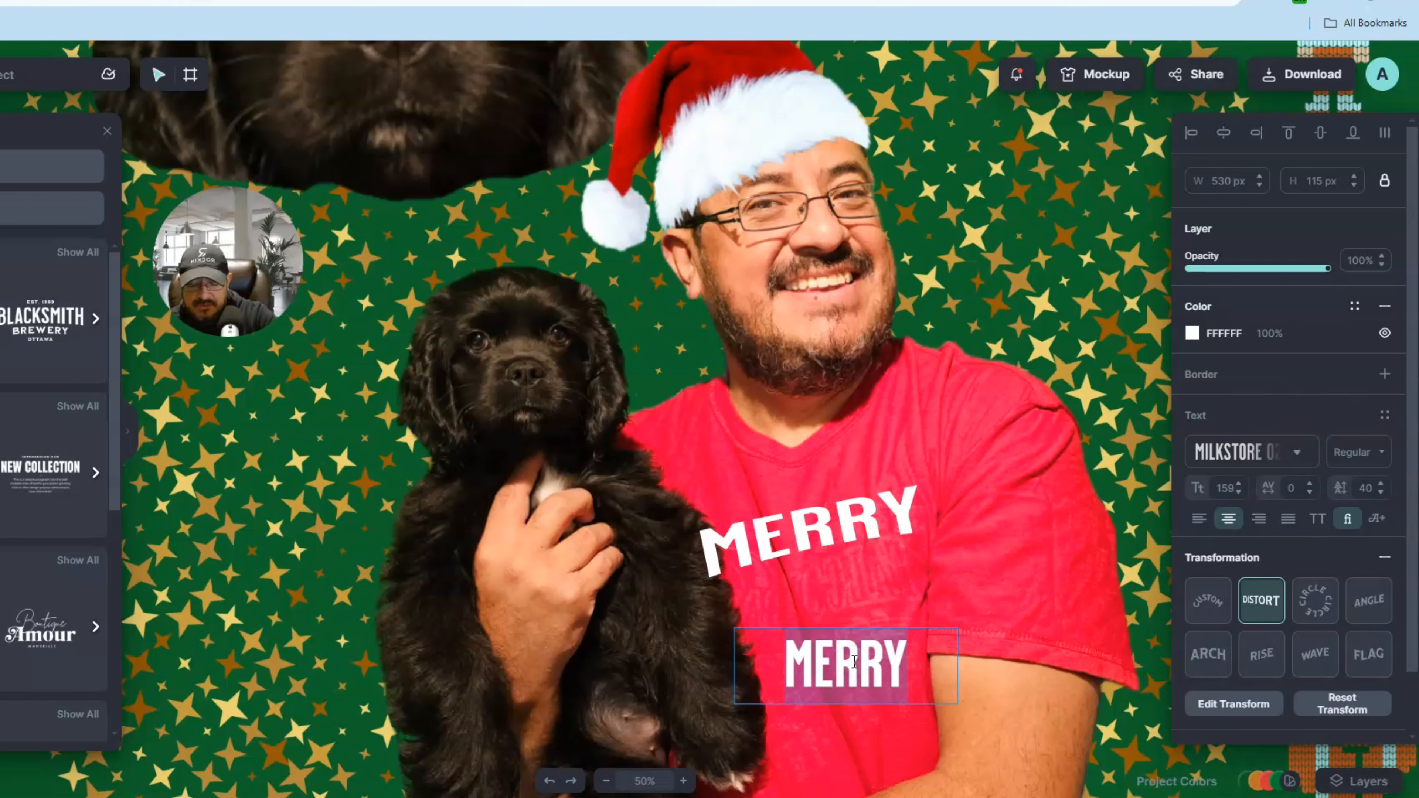
text(C)
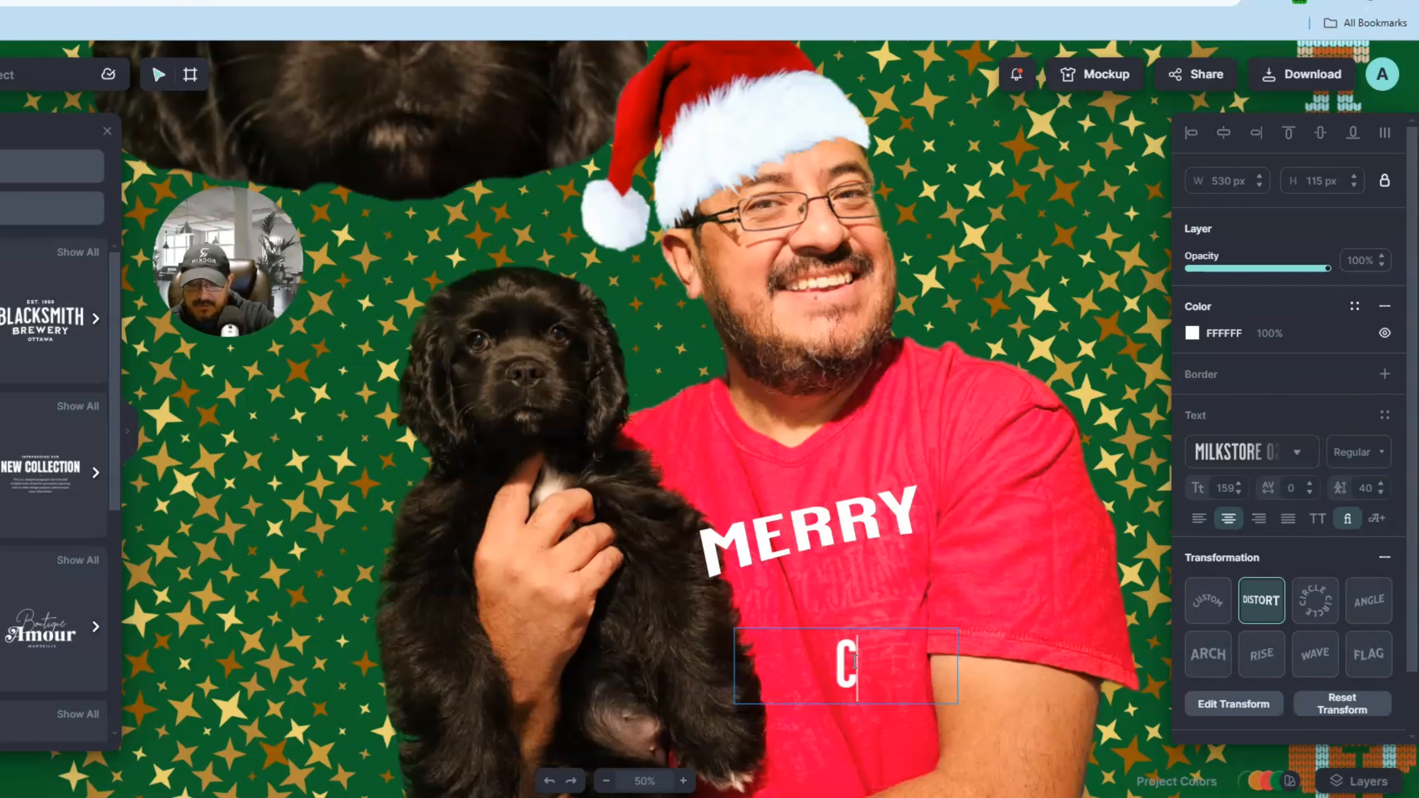
text(HR)
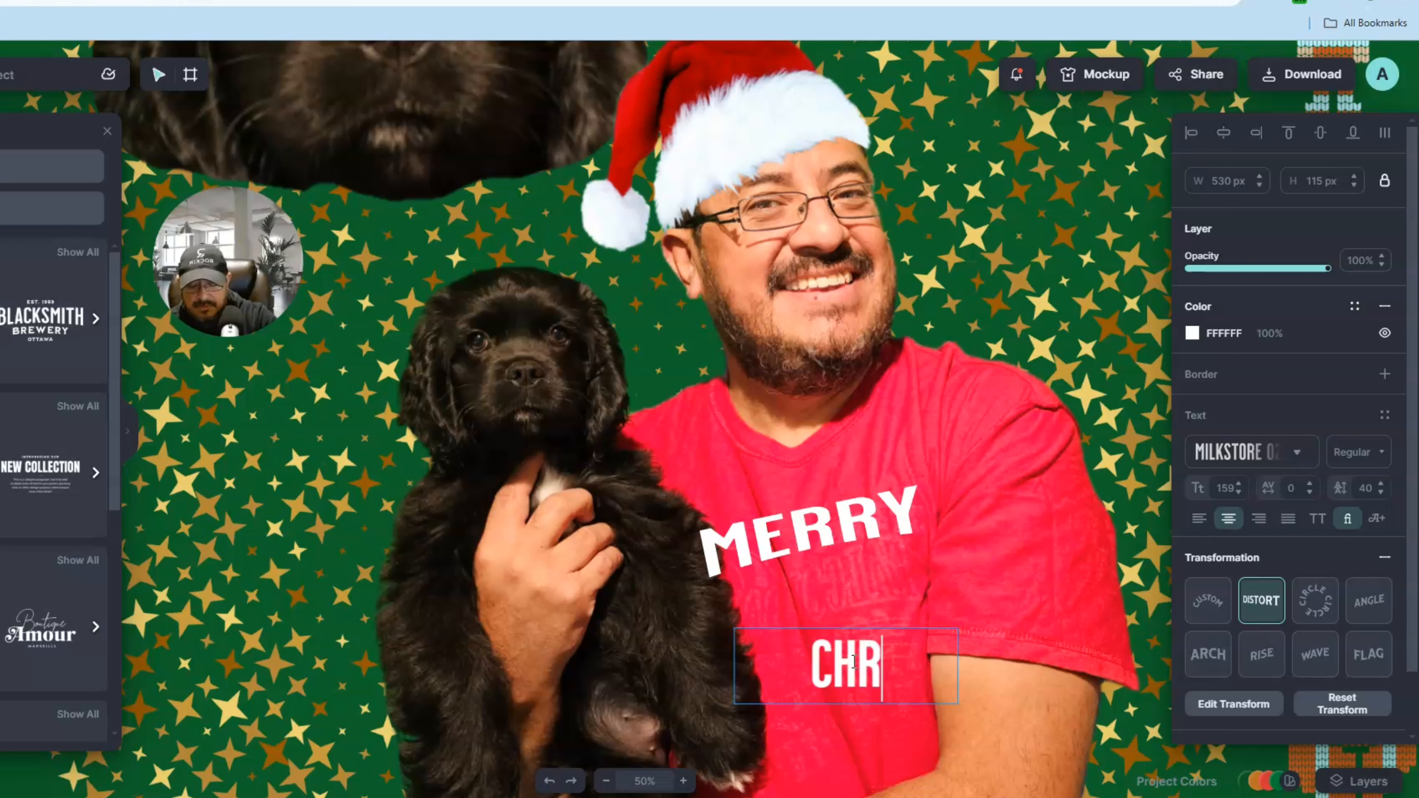
text(IST)
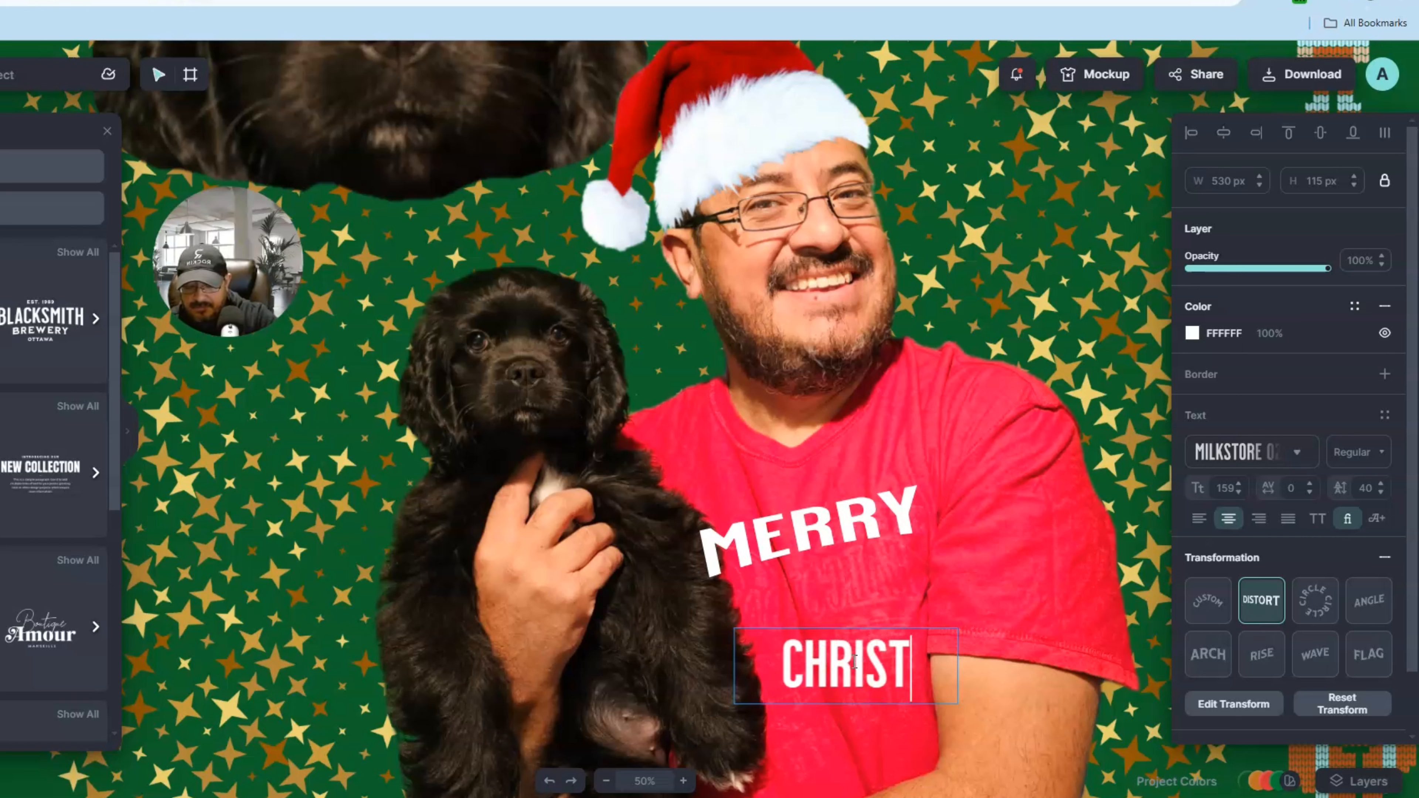
text(MAS)
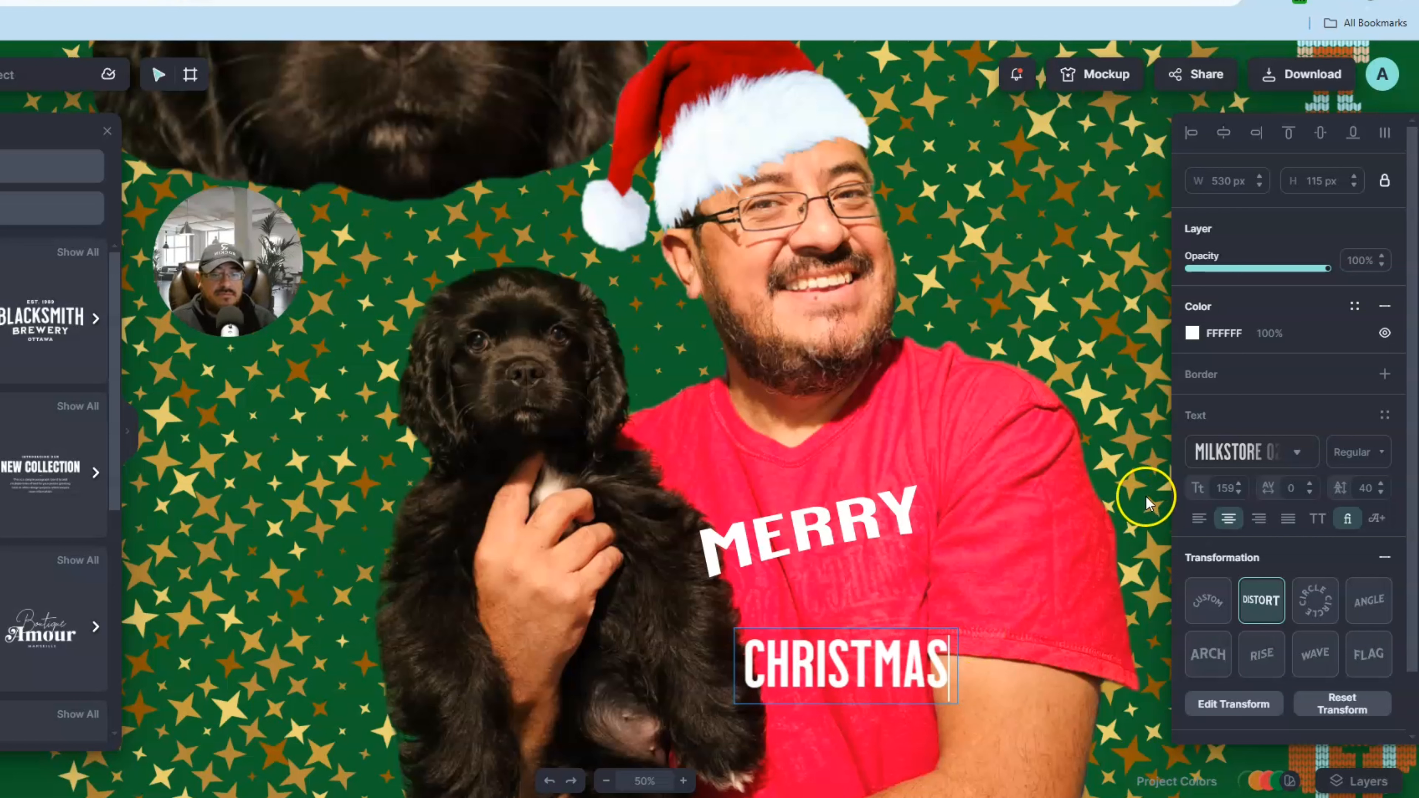
key(Escape)
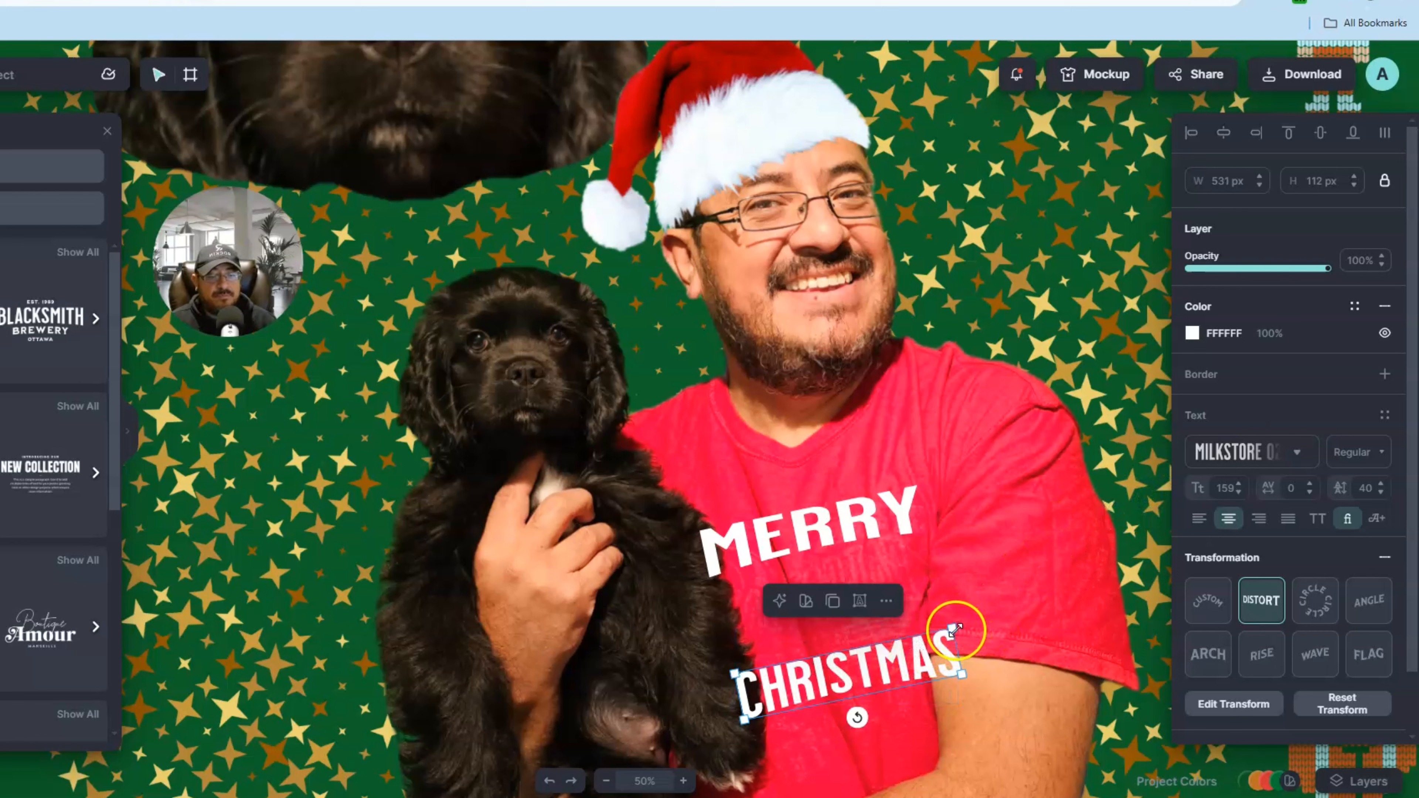
Shrink the CHRISTMAS text and position it on the red shirt beneath MERRY.
drag(940, 635, 875, 701)
click(819, 565)
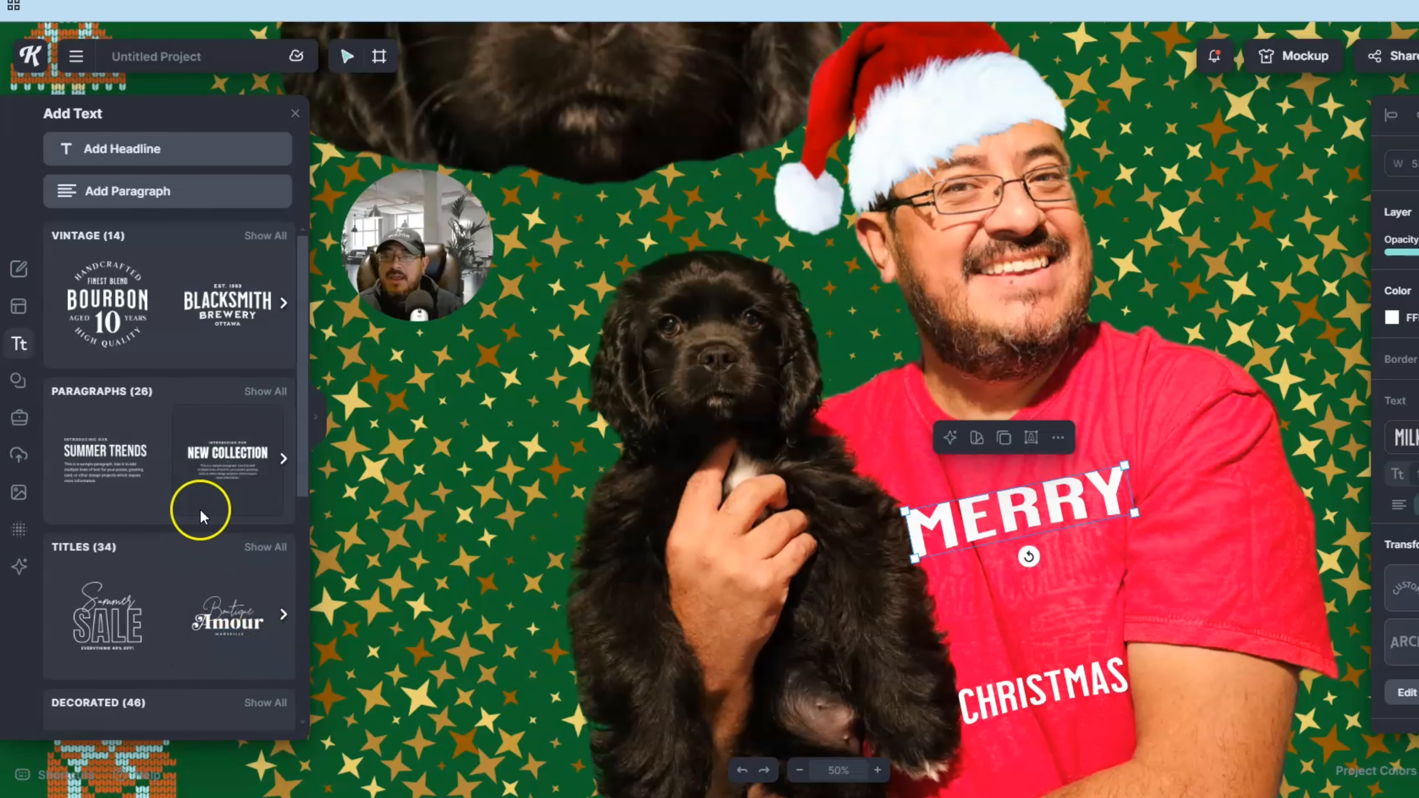
Show the Illustrations category of the elements library with no search term applied.
click(20, 346)
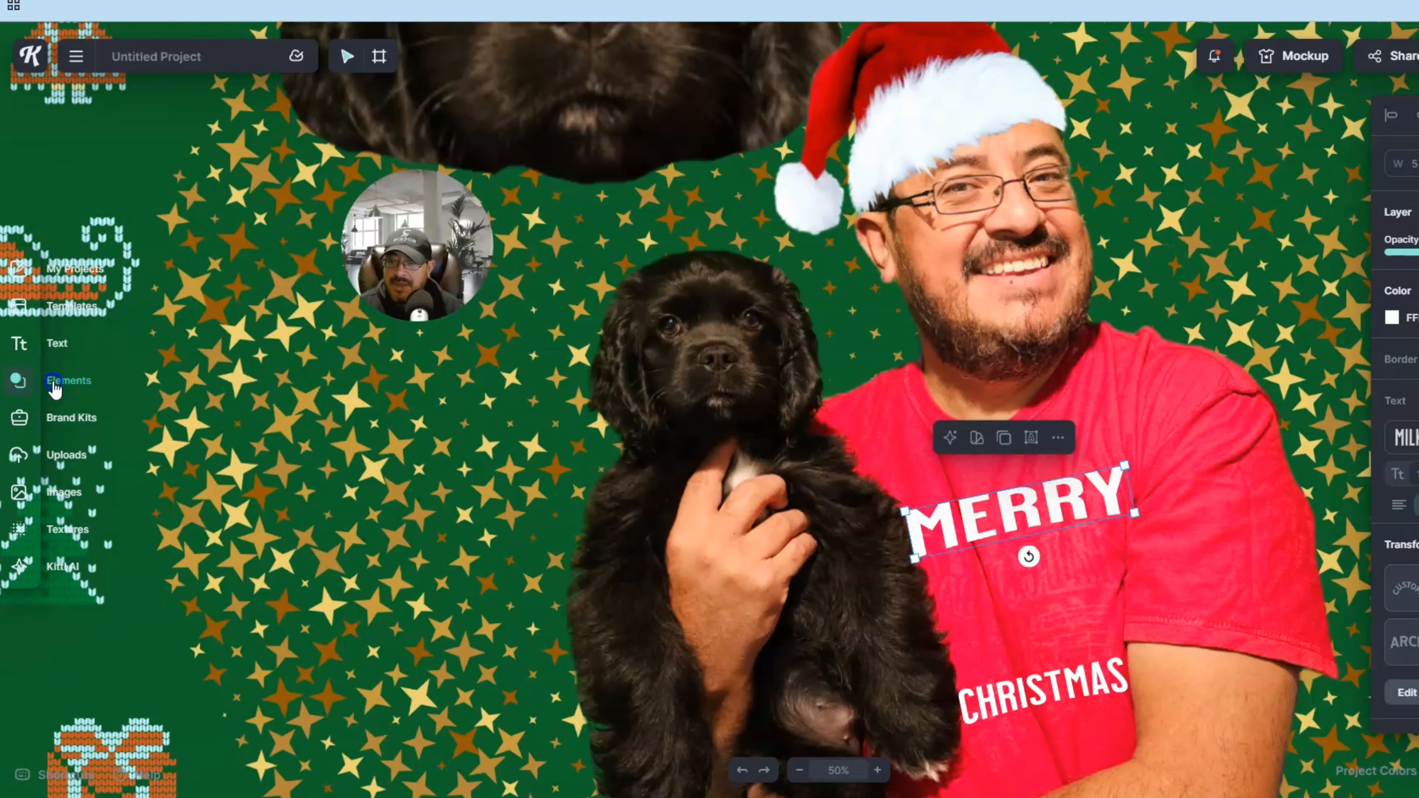
click(20, 382)
click(126, 155)
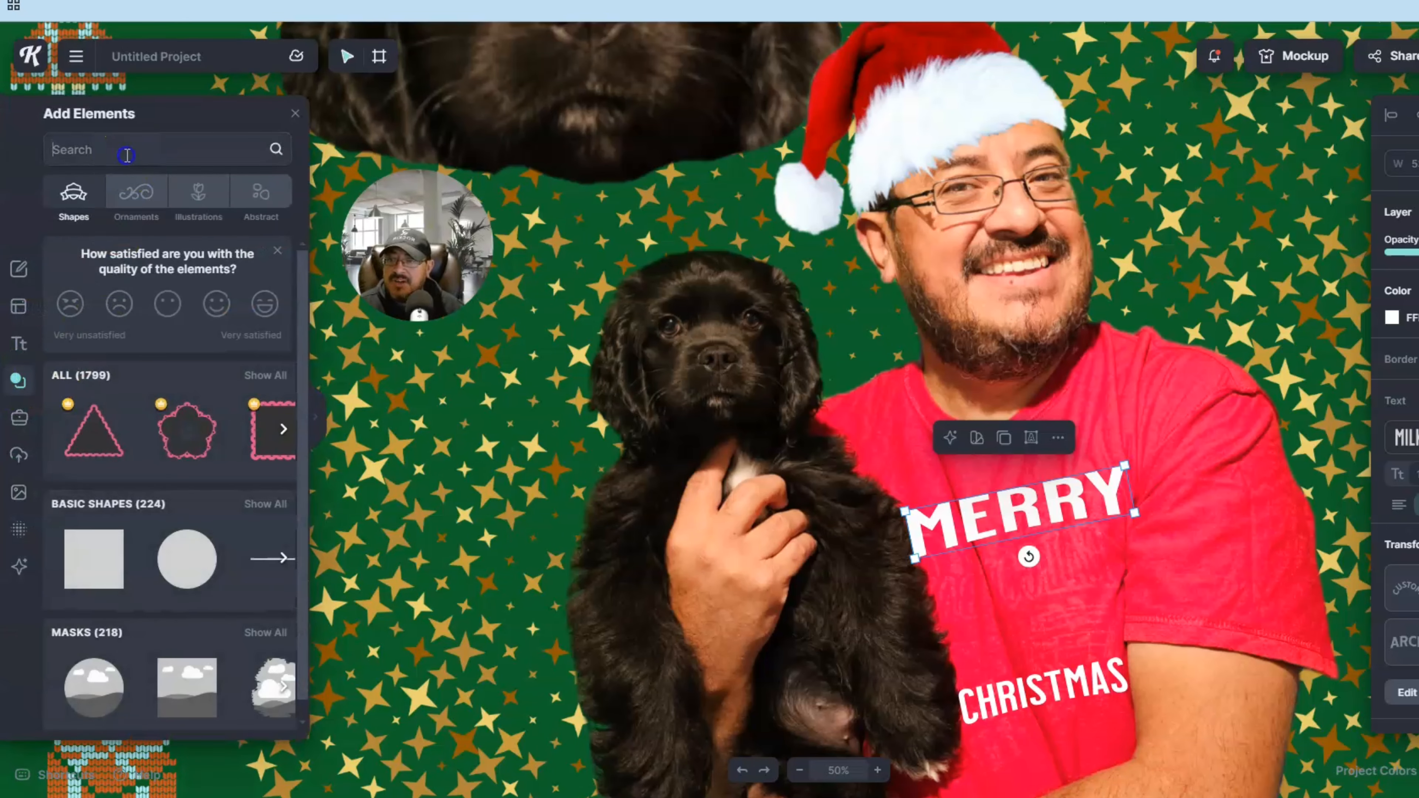
click(136, 199)
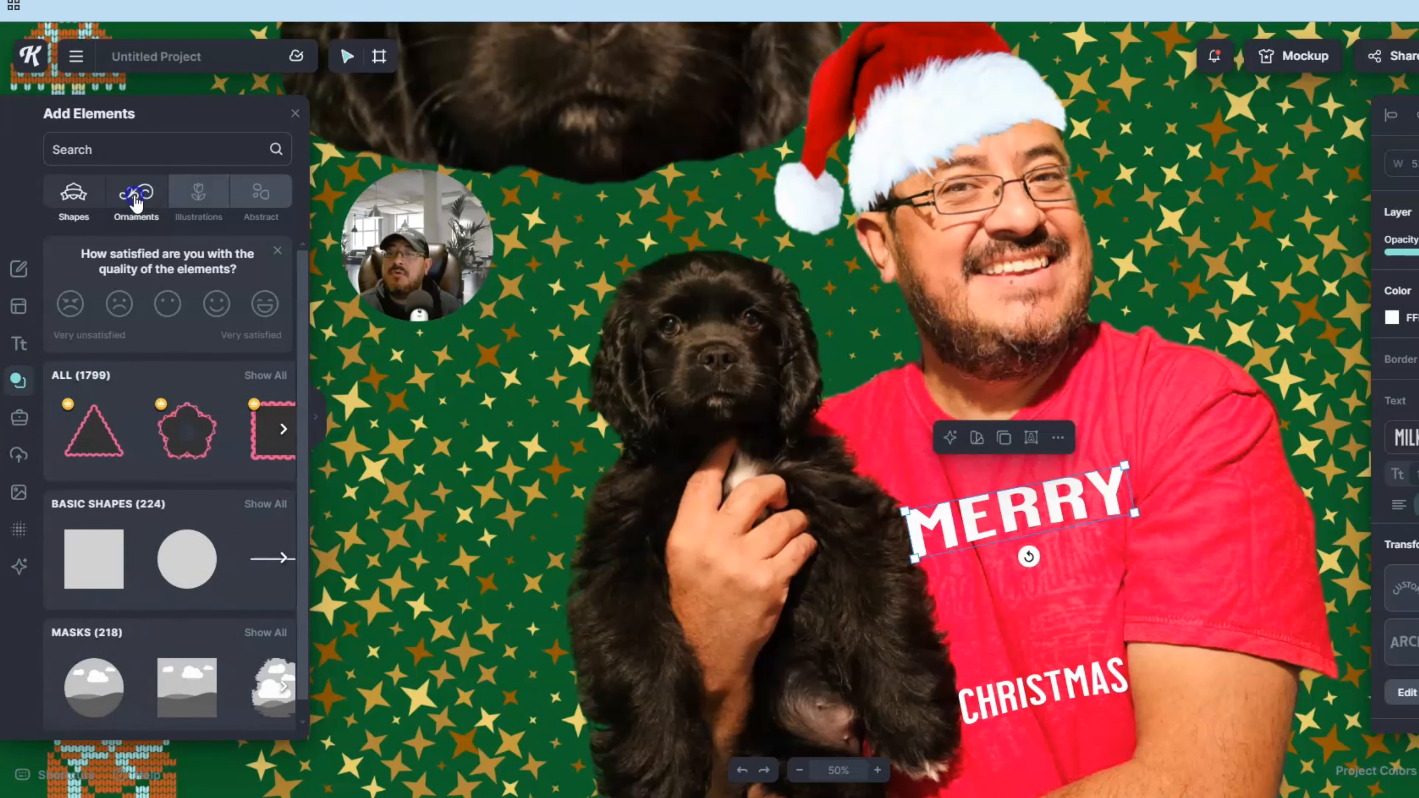
click(119, 155)
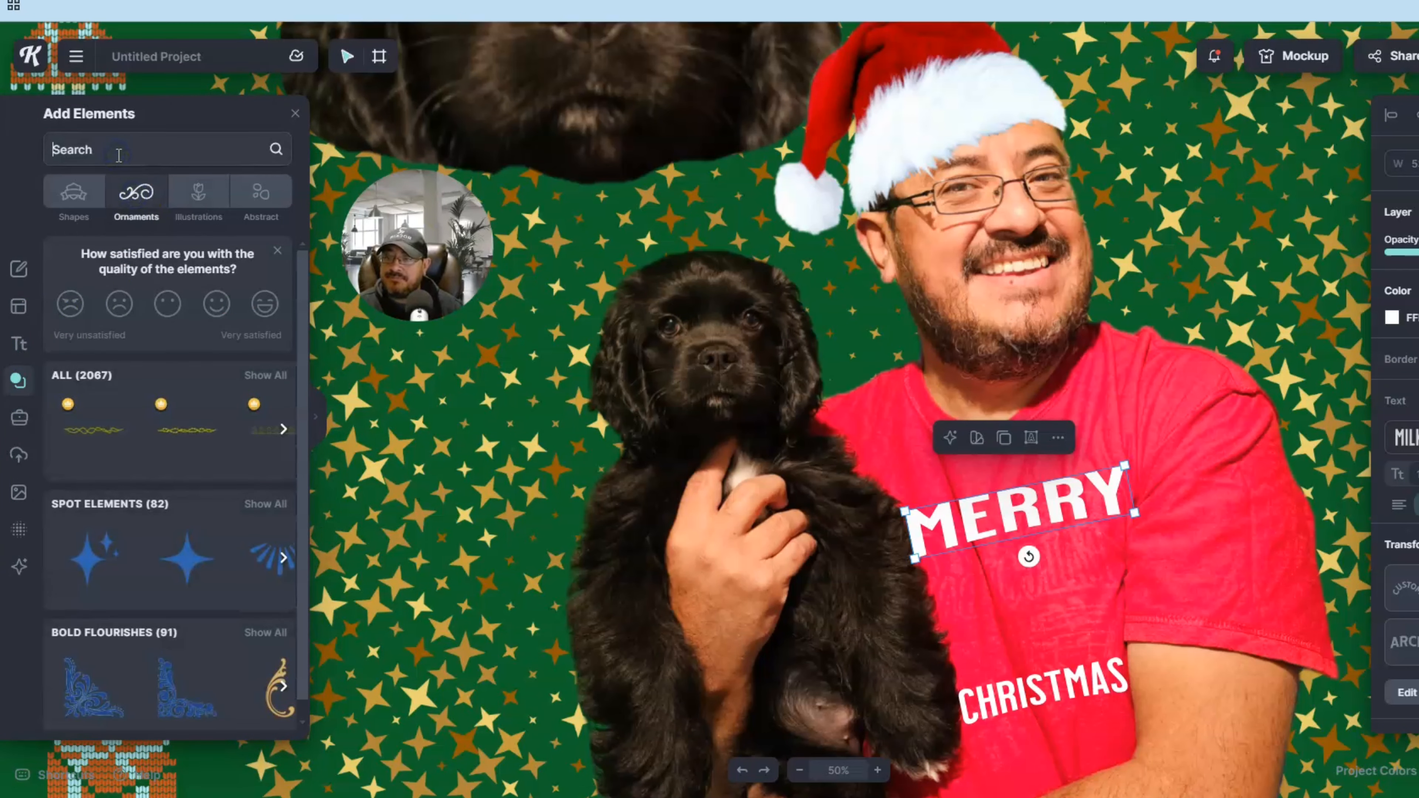
click(199, 193)
click(101, 157)
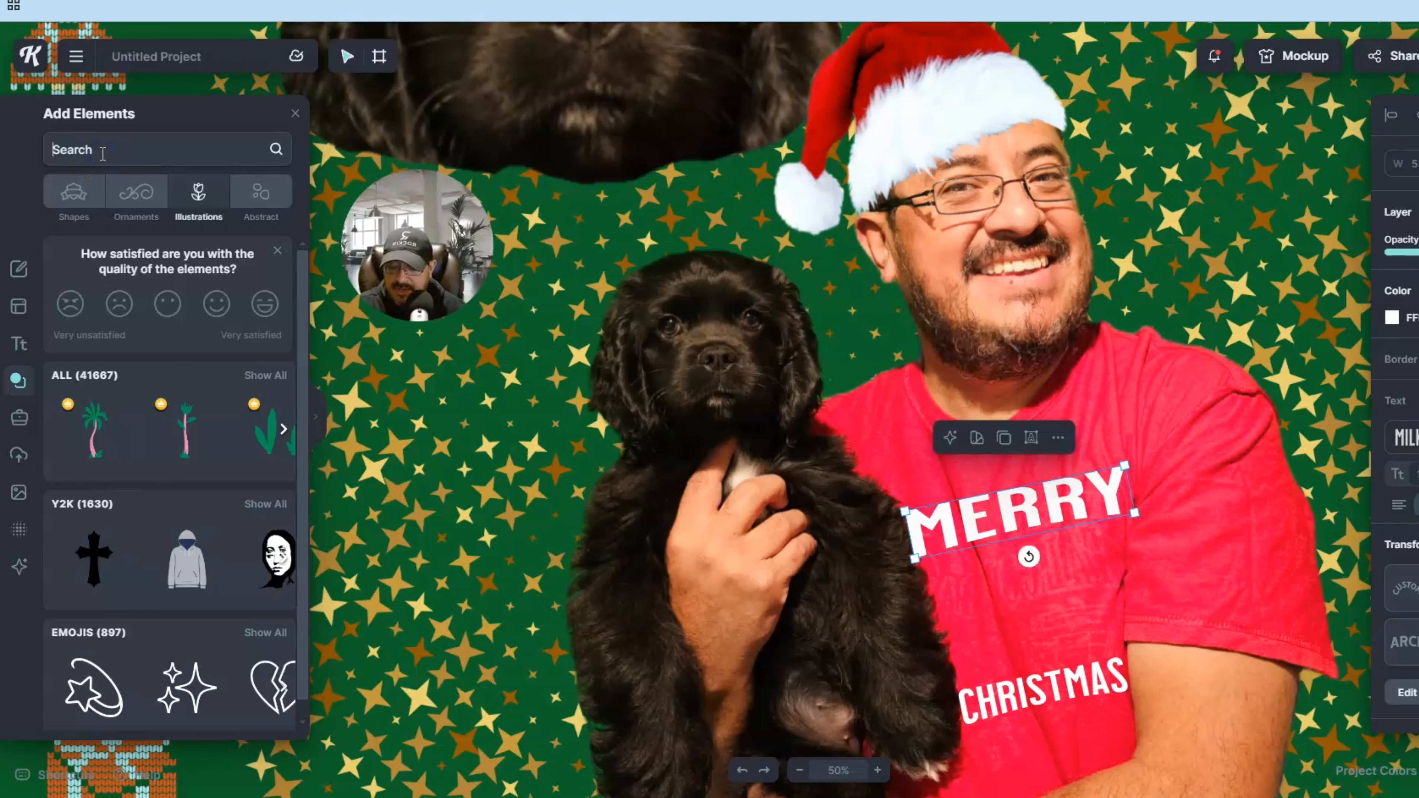
text(c)
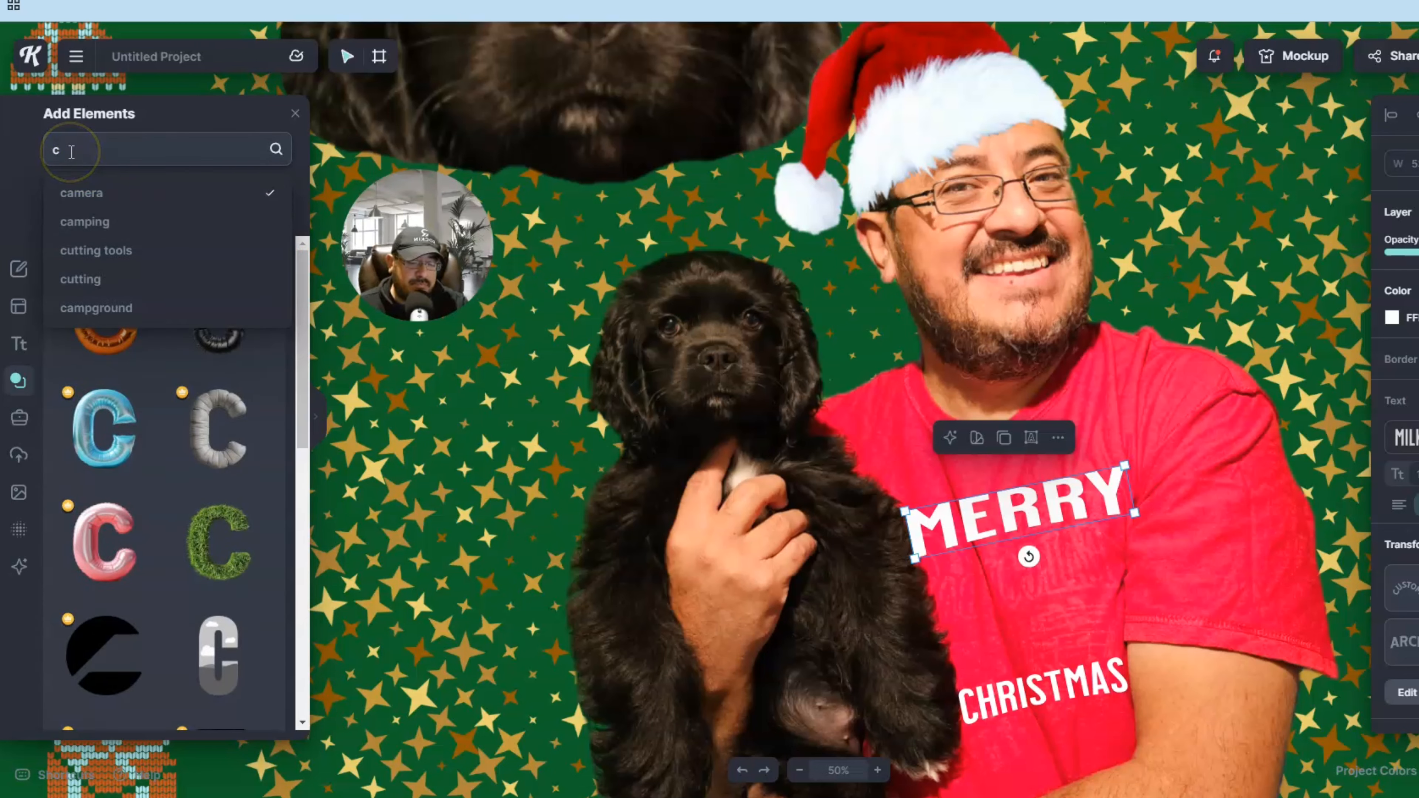
key(BackSpace)
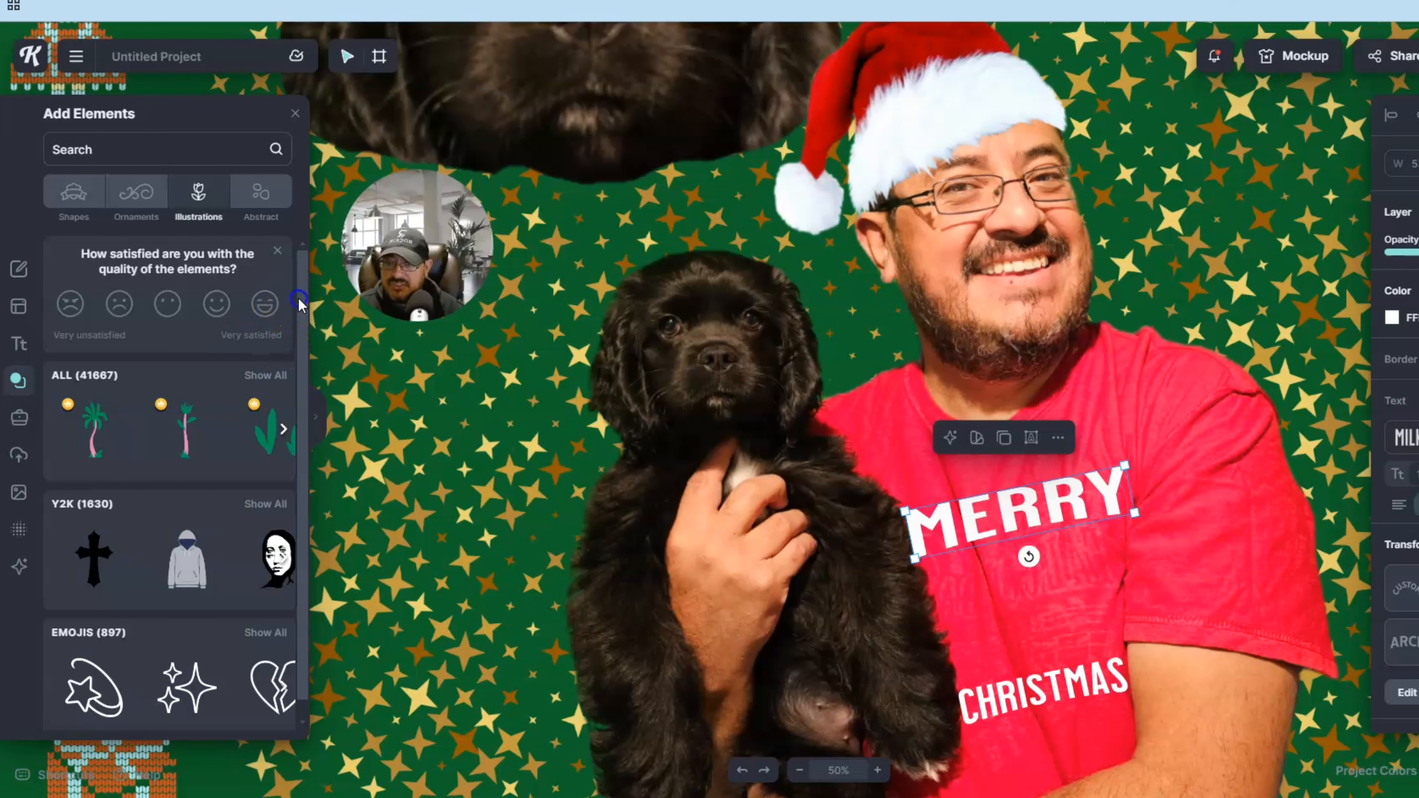
Find the Classic Christmas collection among the illustrations and list all of its elements.
drag(299, 300, 307, 456)
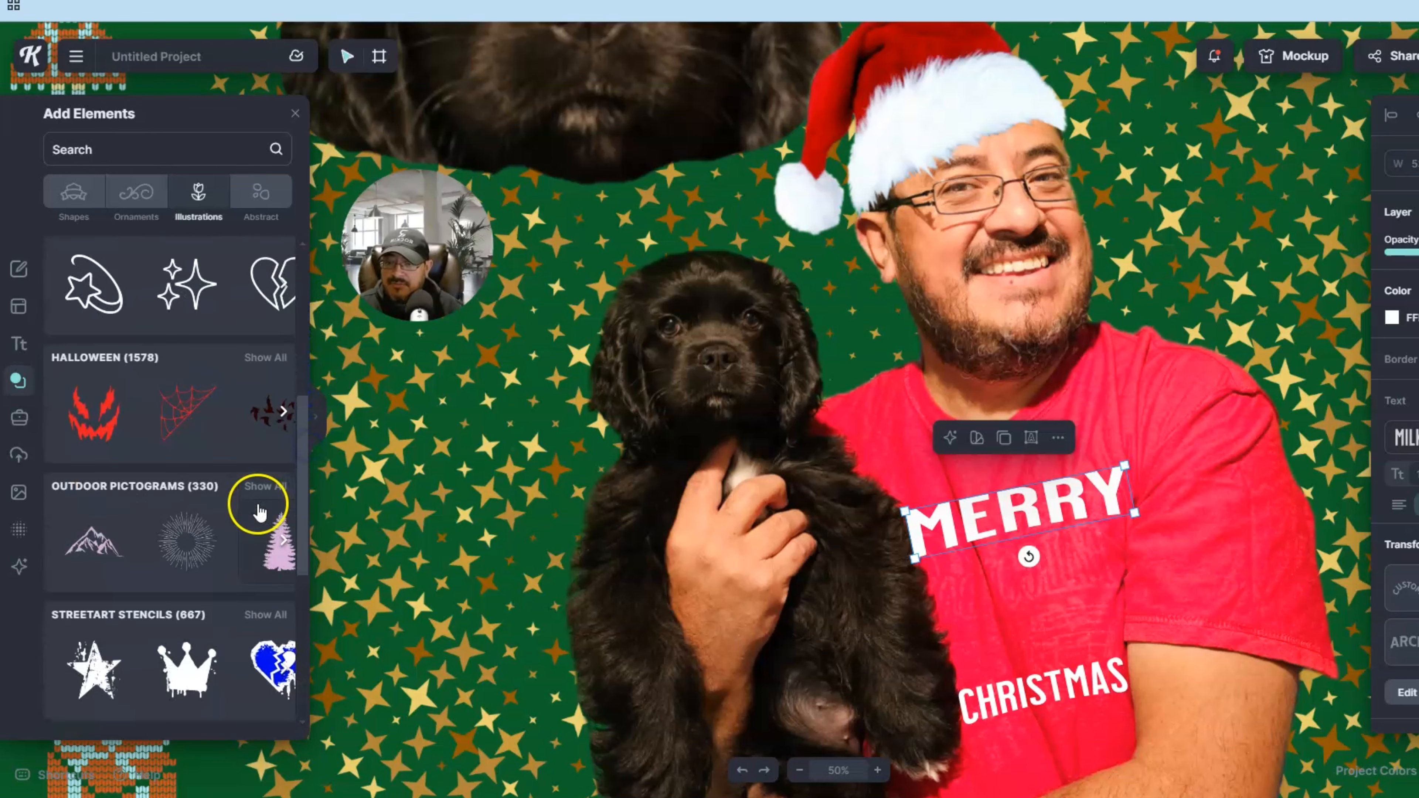
scroll(259, 512, down, 15)
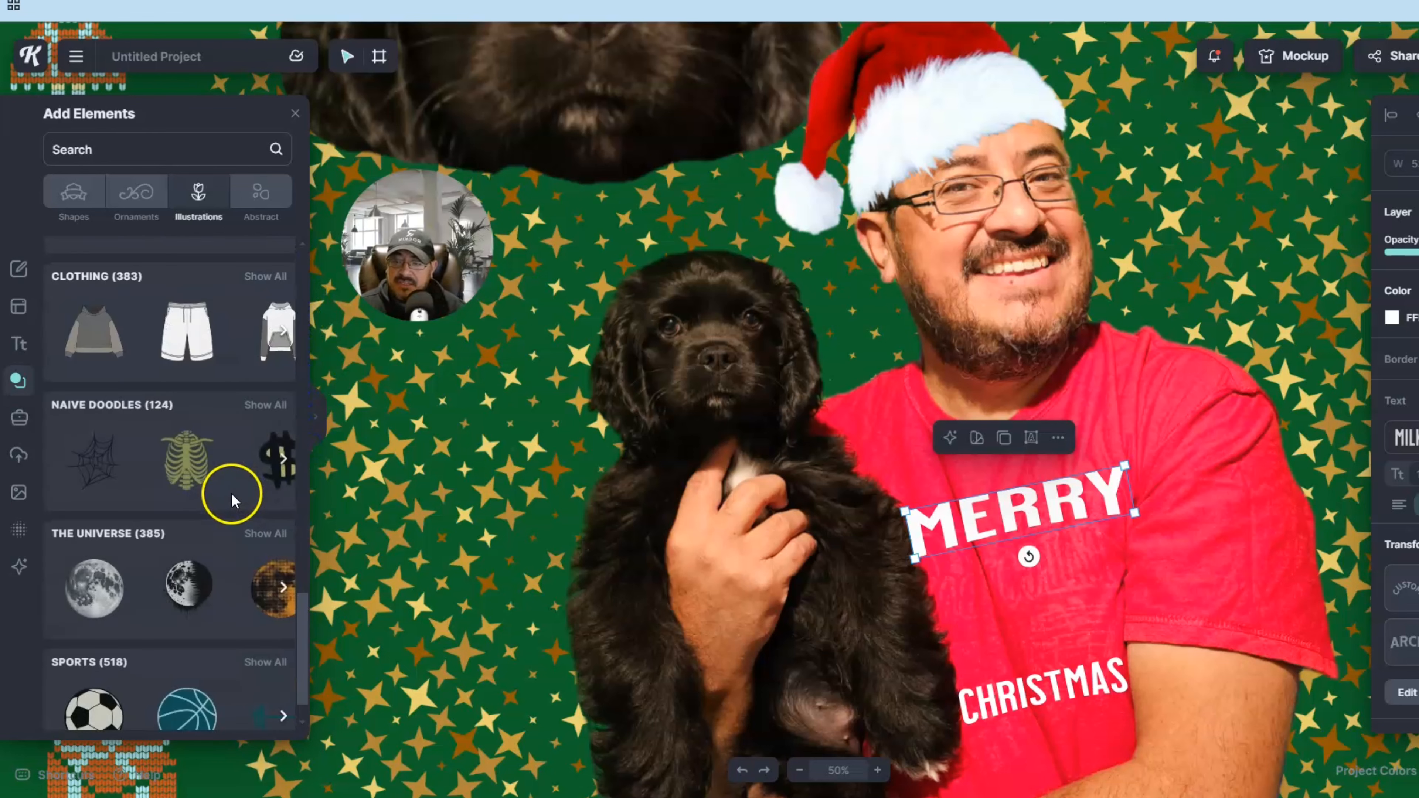
scroll(232, 494, down, 15)
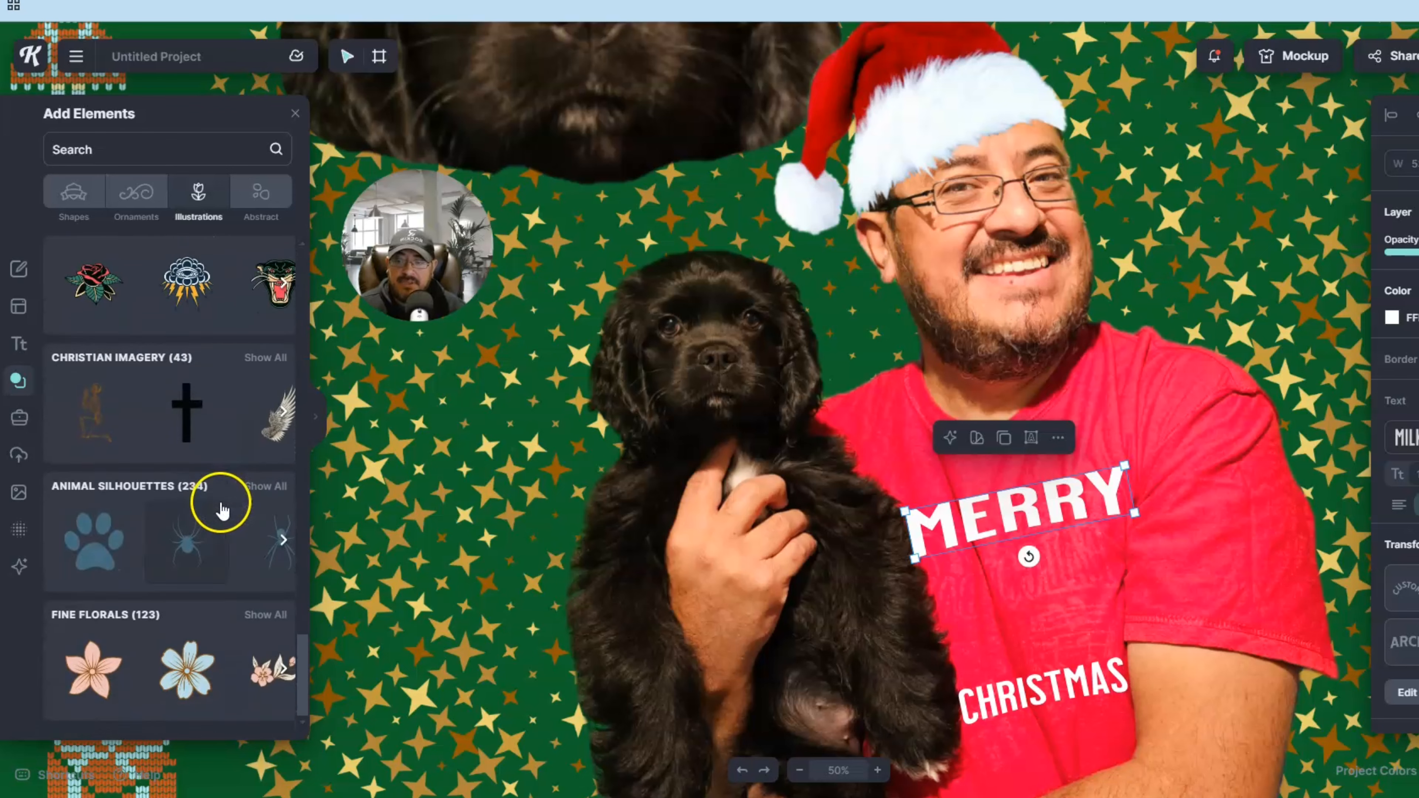
scroll(221, 510, down, 14)
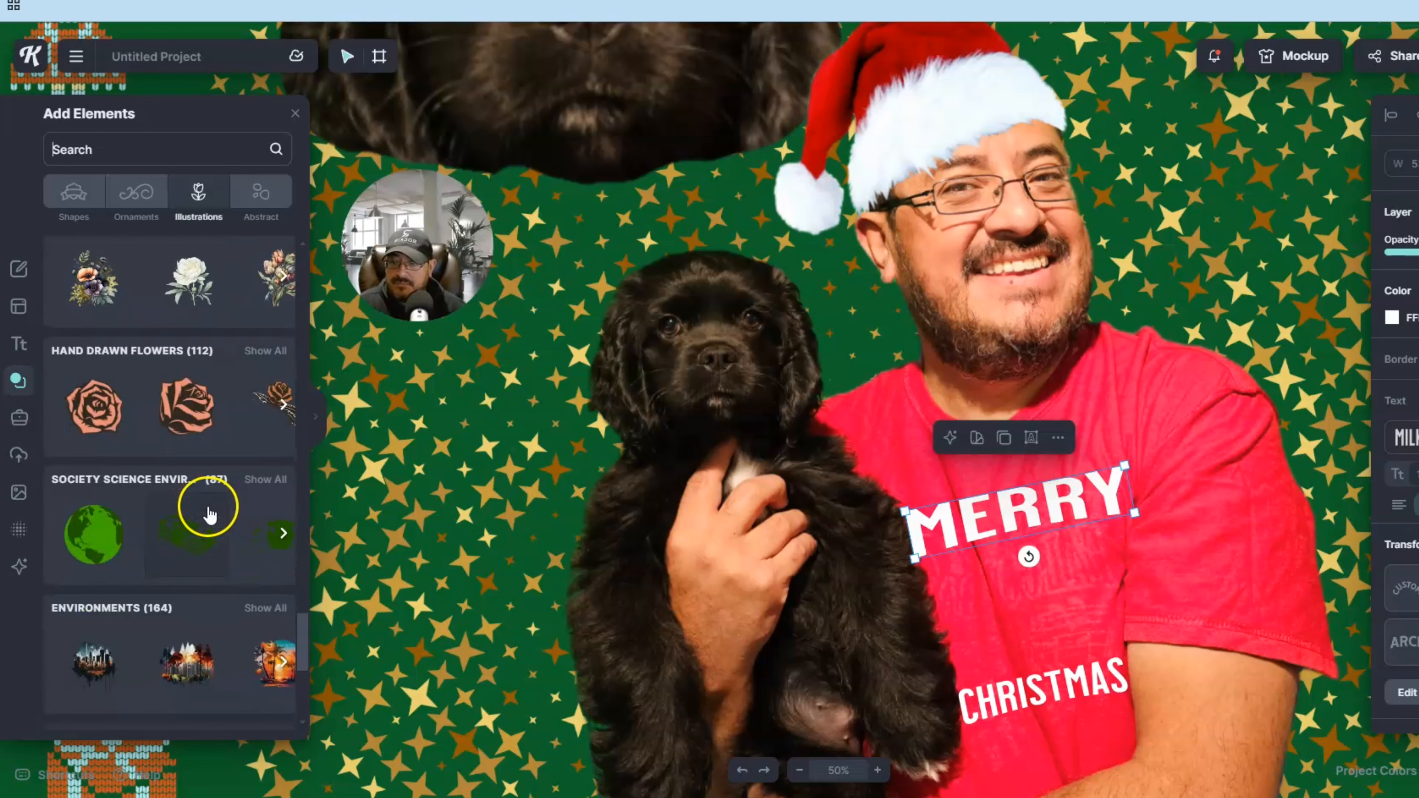
scroll(210, 515, down, 5)
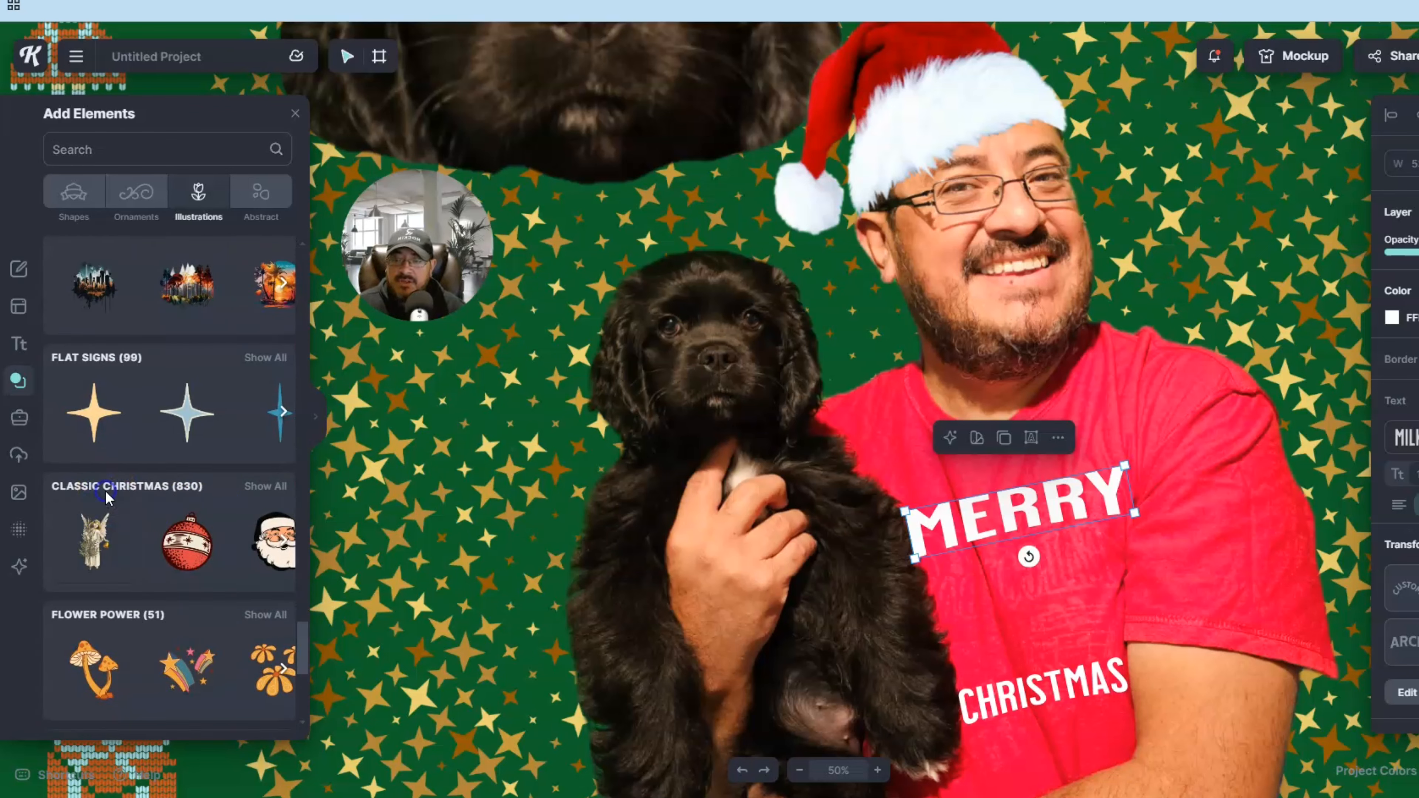
click(267, 491)
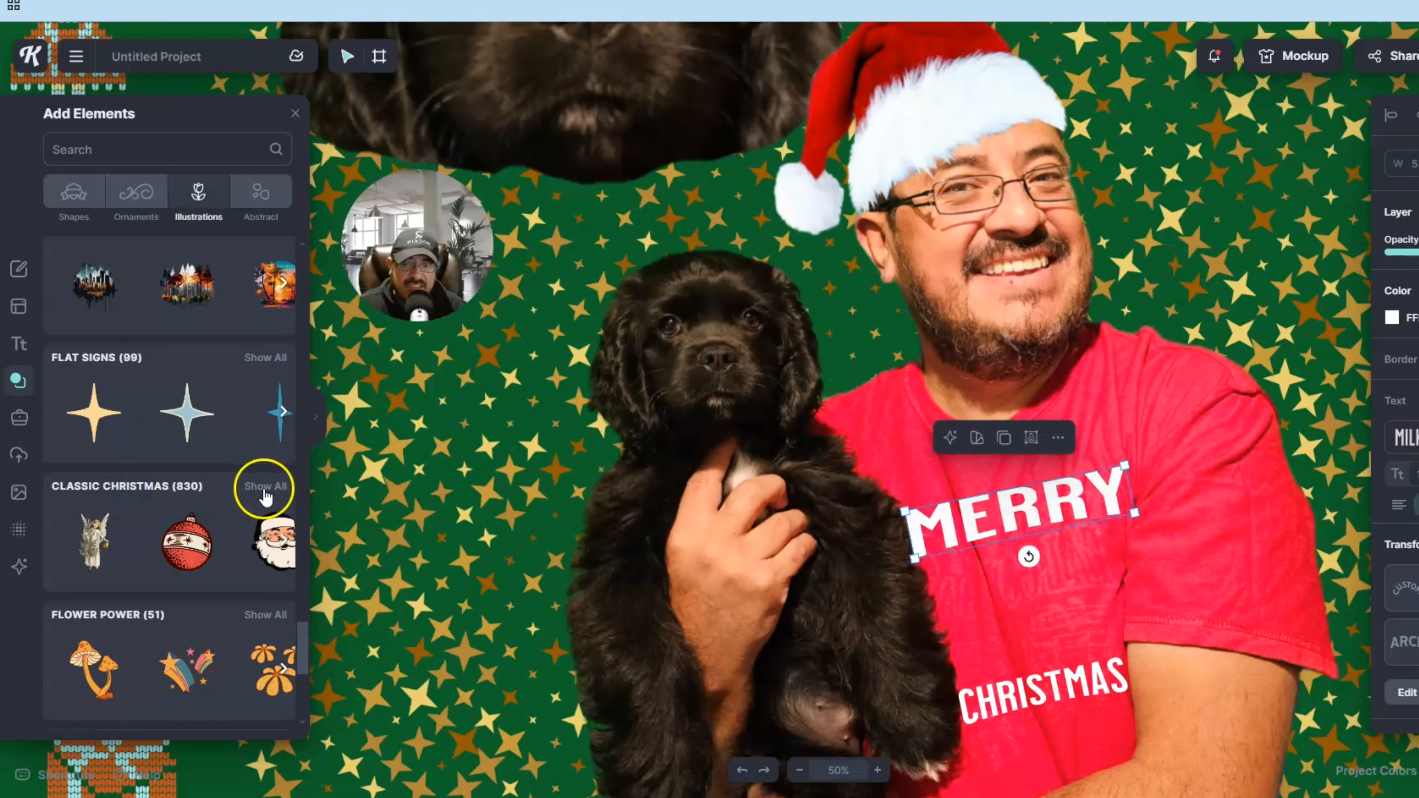
click(222, 483)
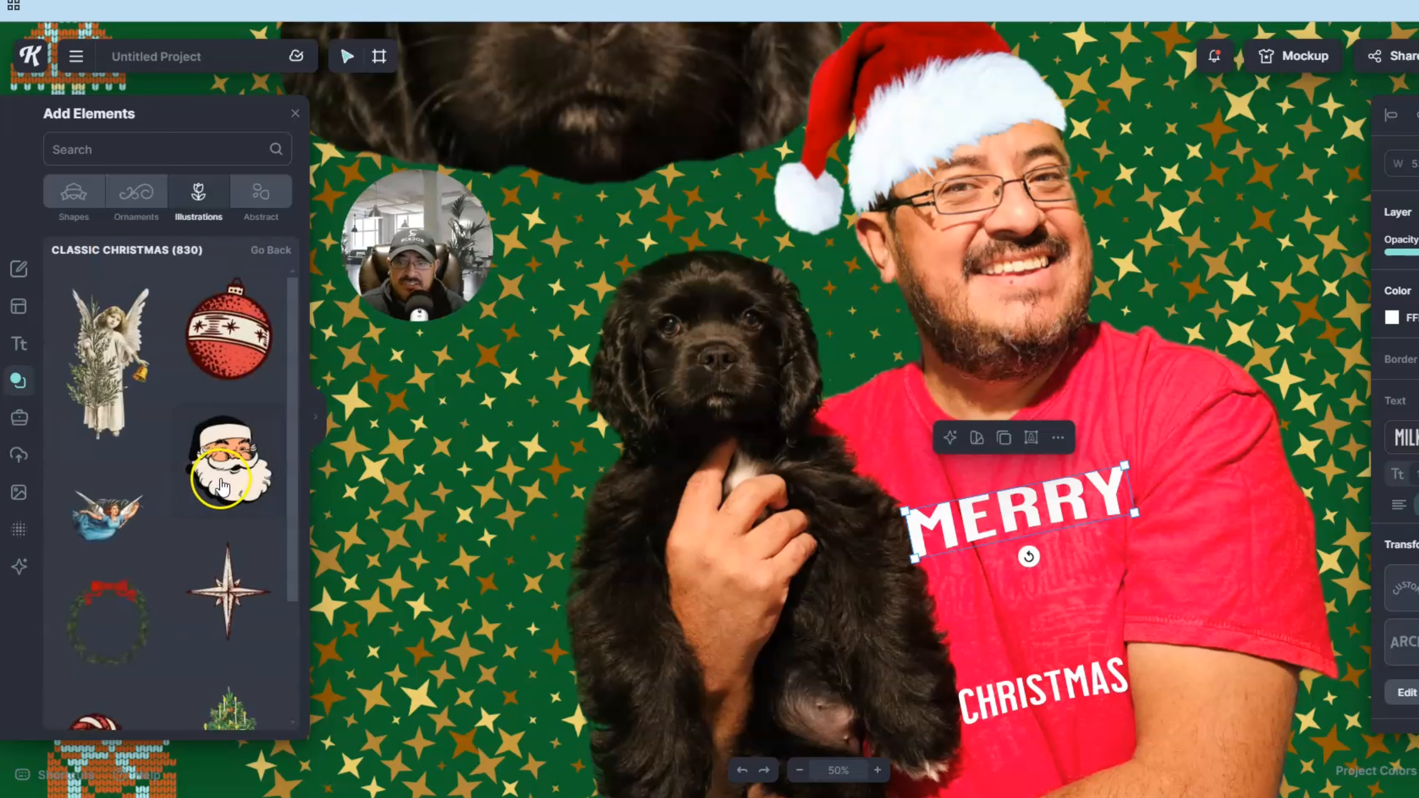
Add the gingerbread man illustration from the Classic Christmas collection to the design.
drag(290, 347, 291, 488)
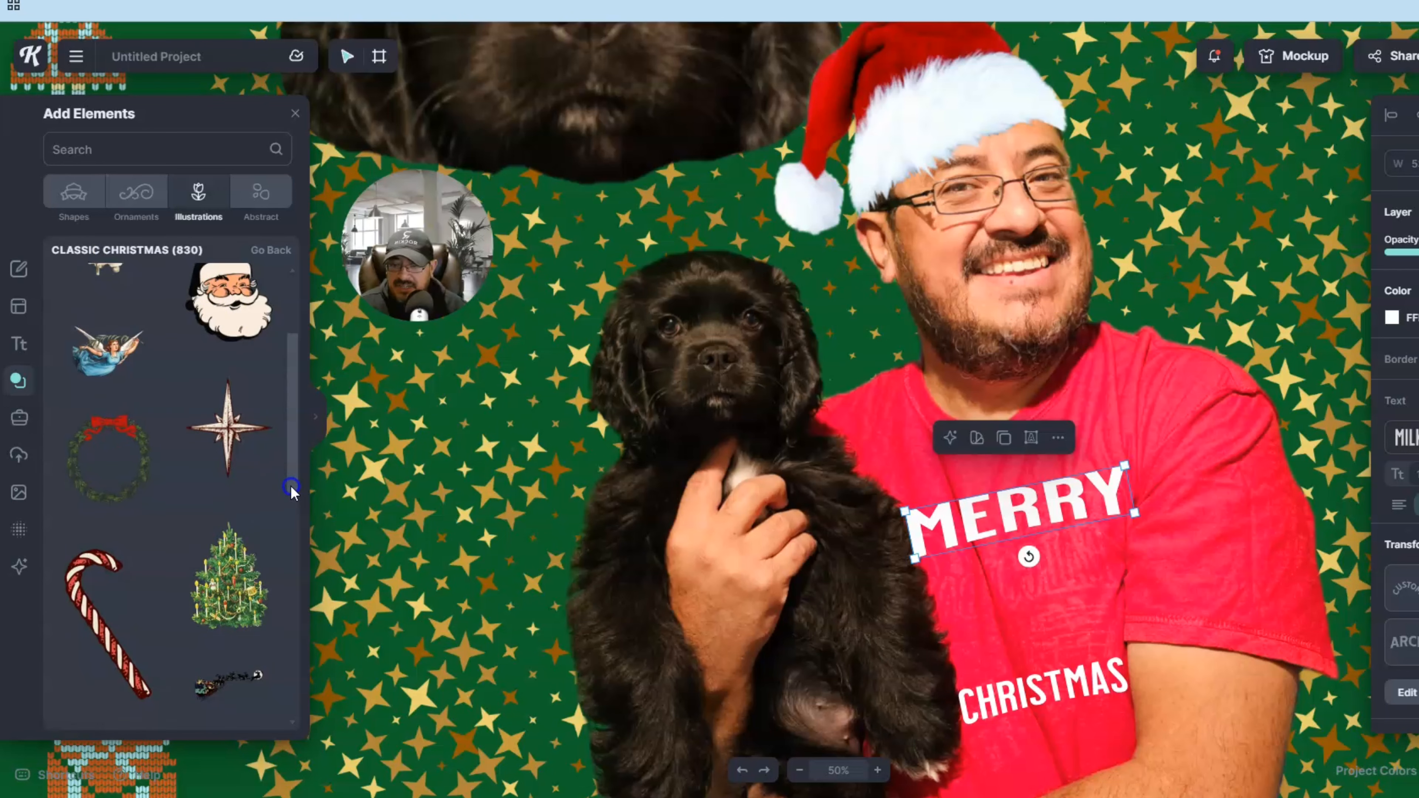
scroll(247, 436, down, 10)
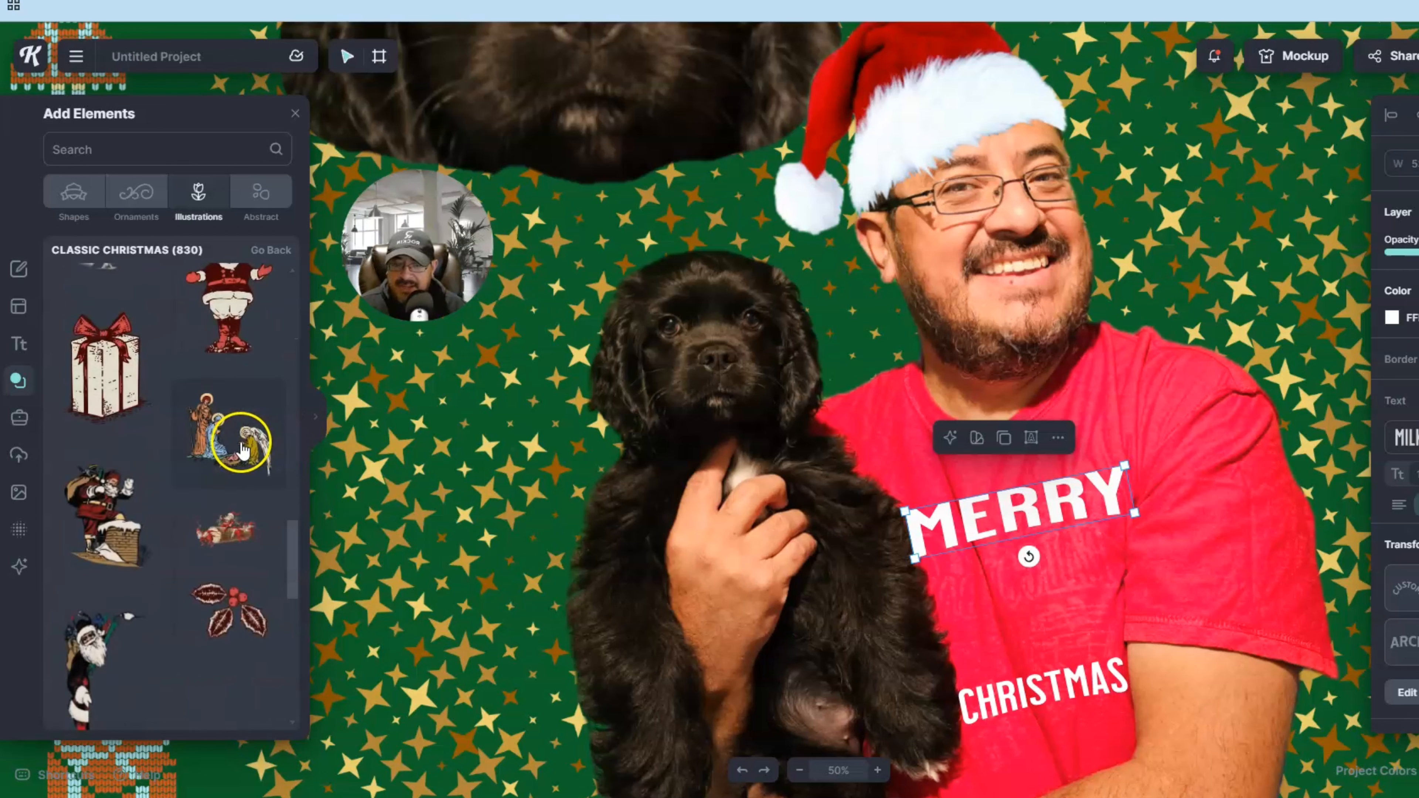
scroll(242, 453, down, 10)
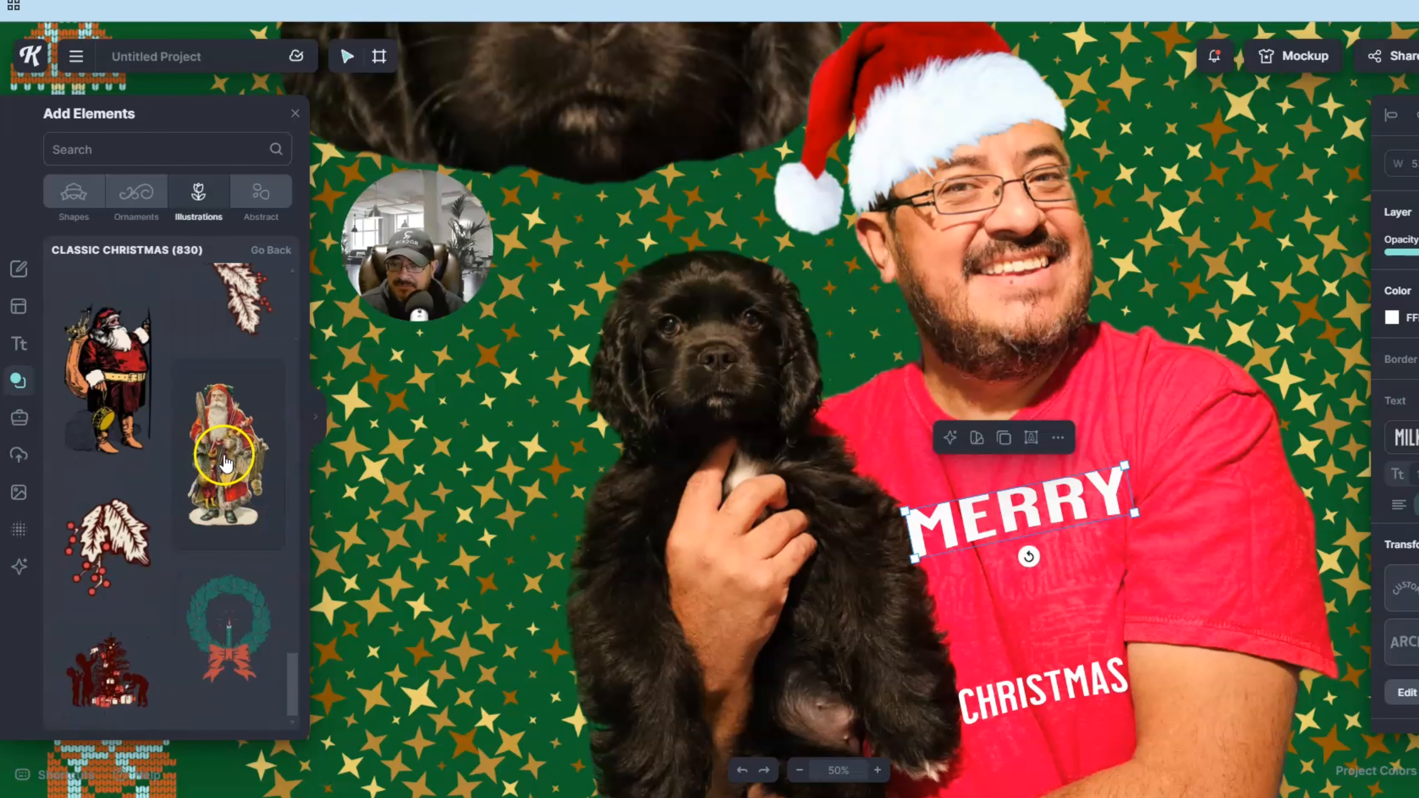
scroll(221, 463, down, 10)
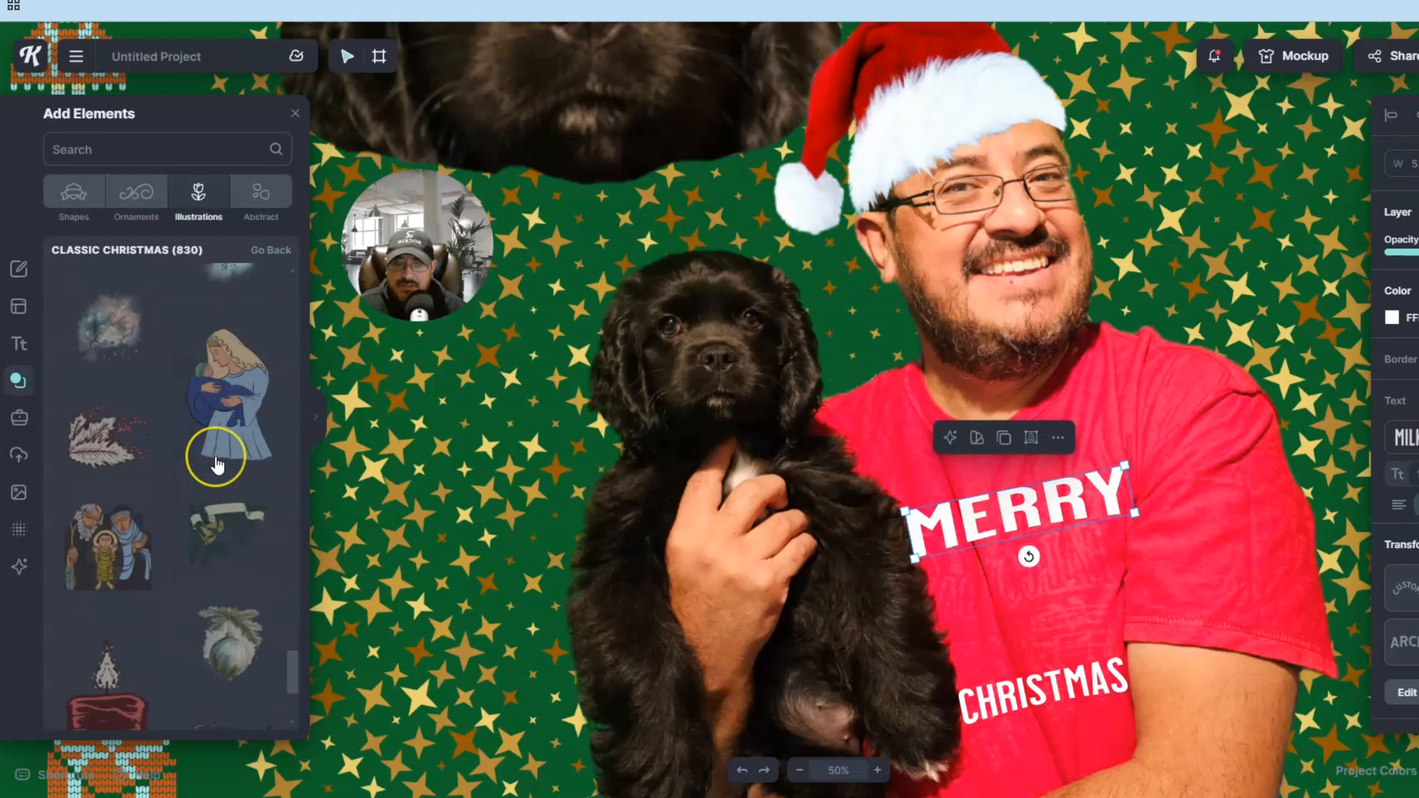
scroll(217, 463, down, 10)
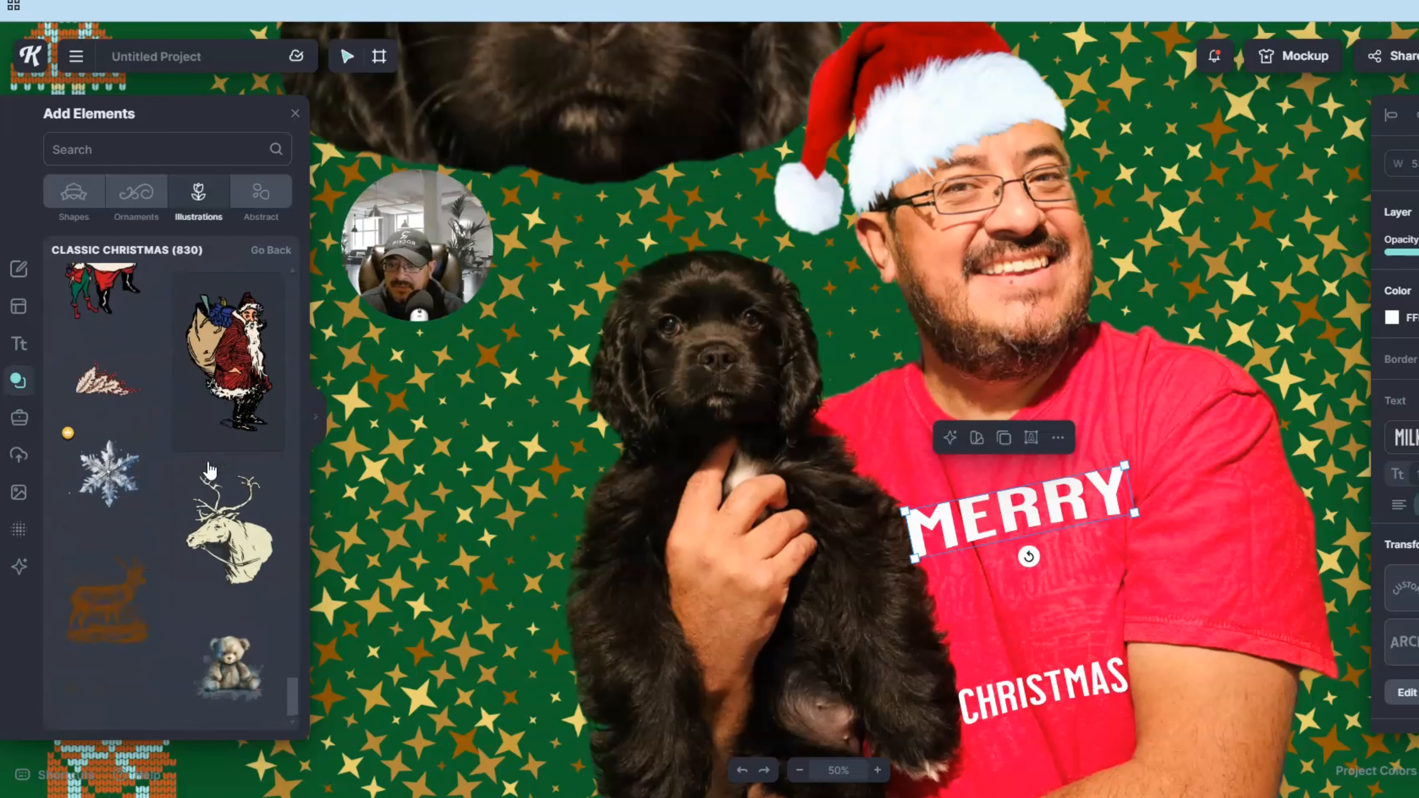
scroll(208, 472, down, 6)
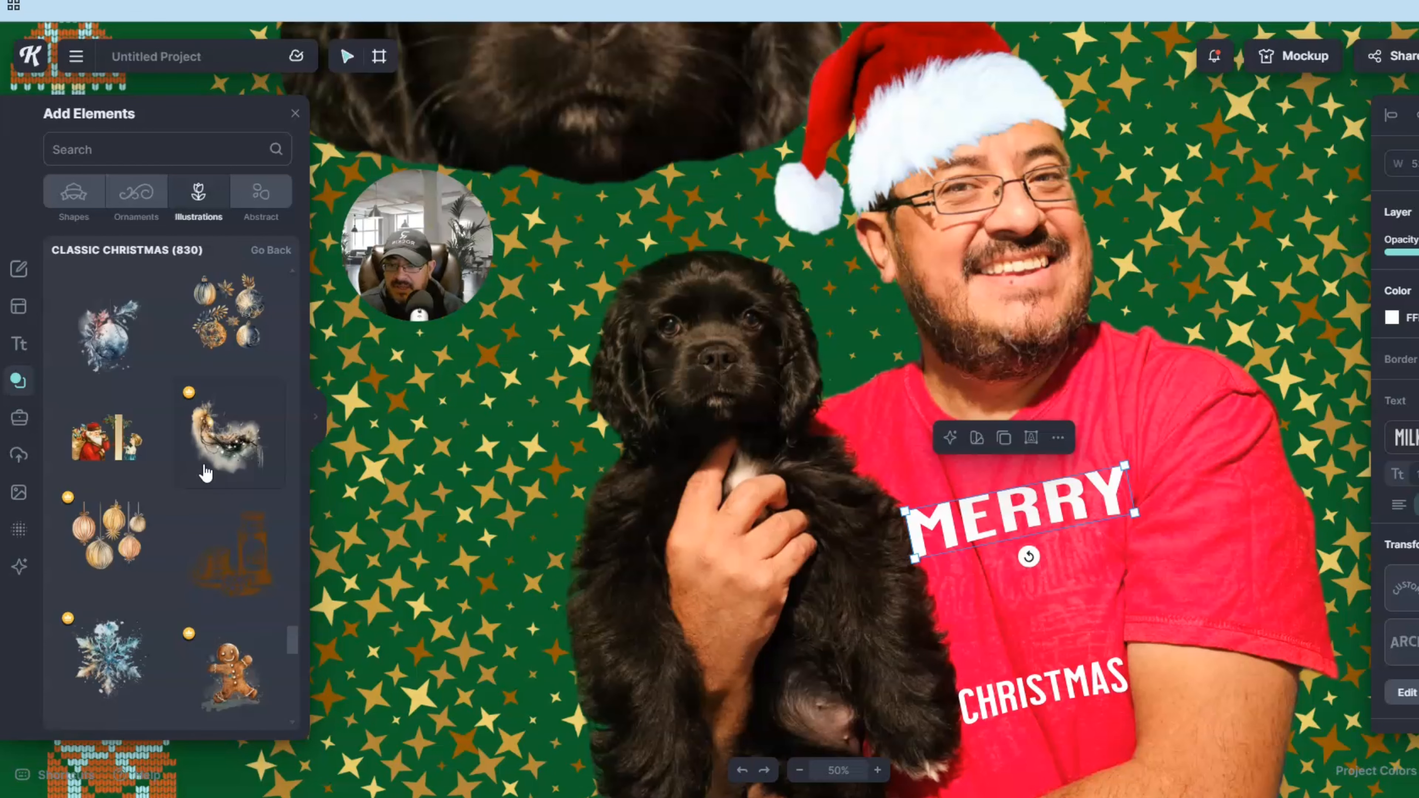
scroll(205, 472, down, 3)
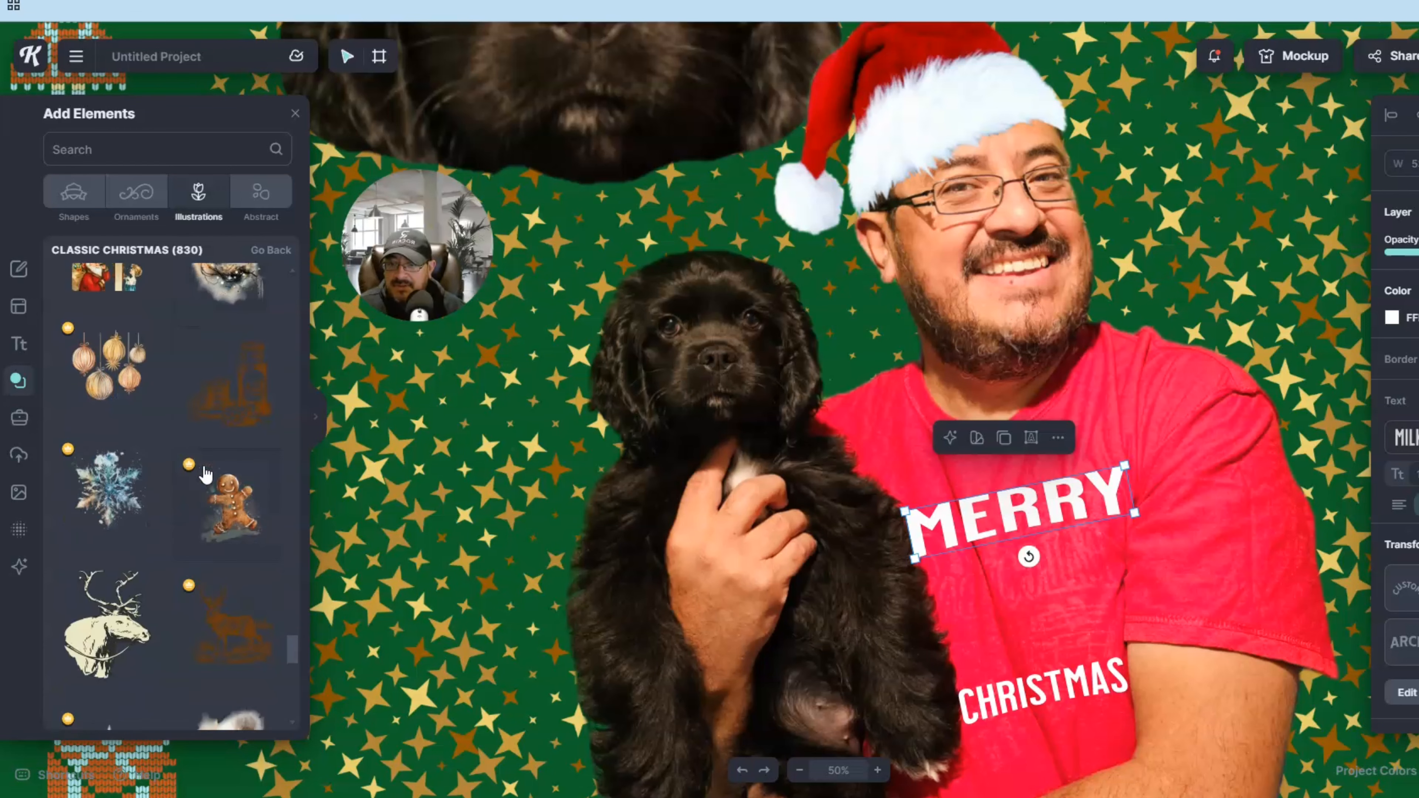
click(239, 517)
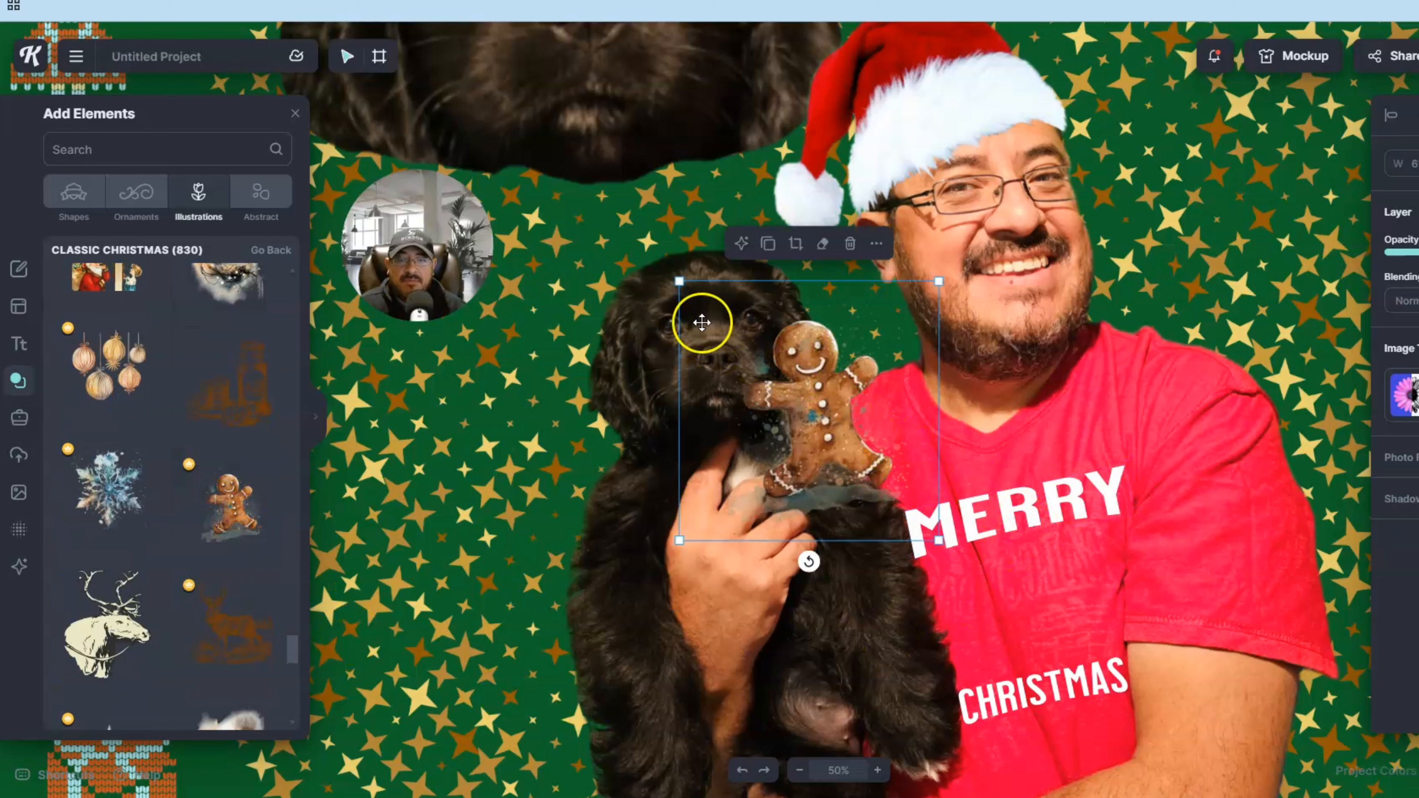
Shrink the gingerbread man and center it on the red shirt between MERRY and CHRISTMAS.
drag(677, 284, 826, 425)
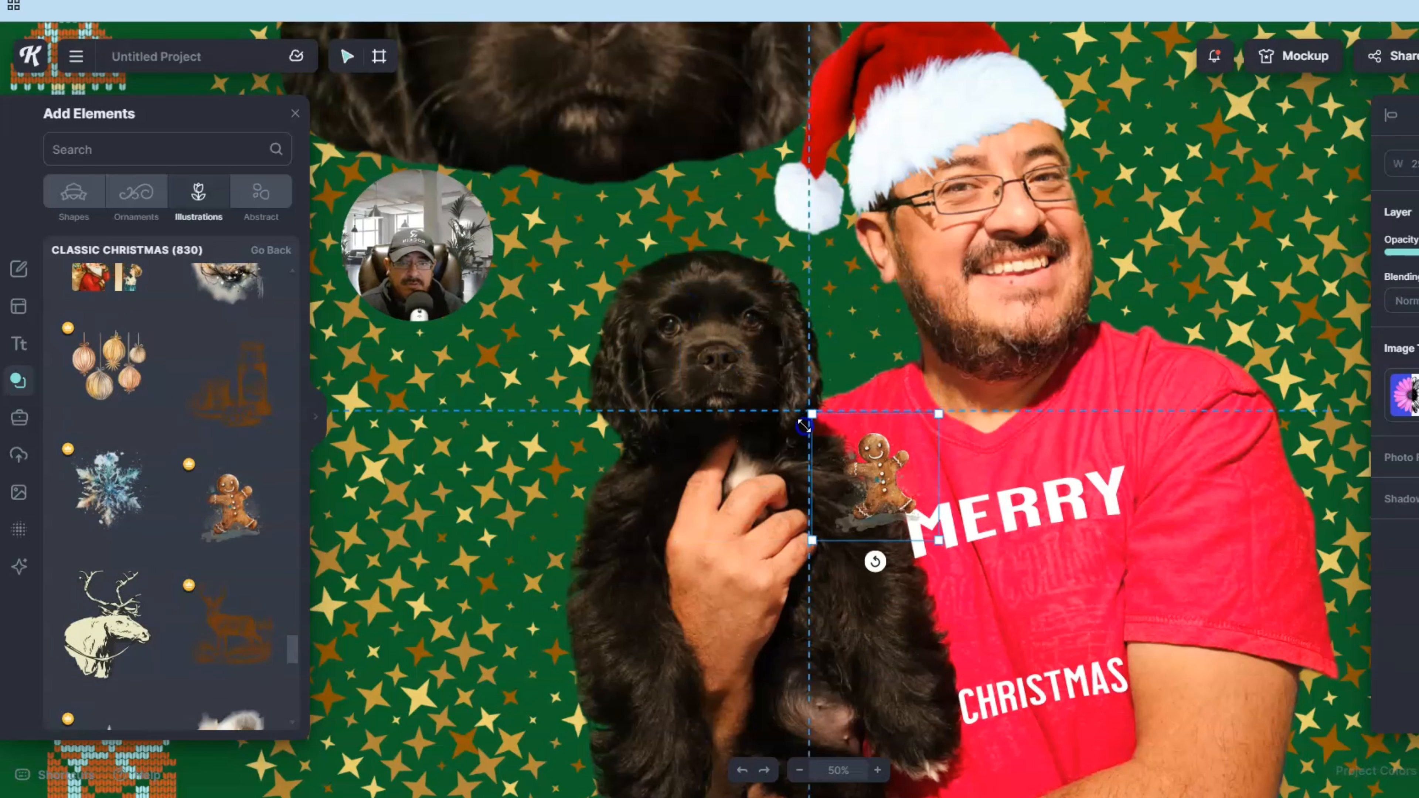
drag(879, 491, 1019, 618)
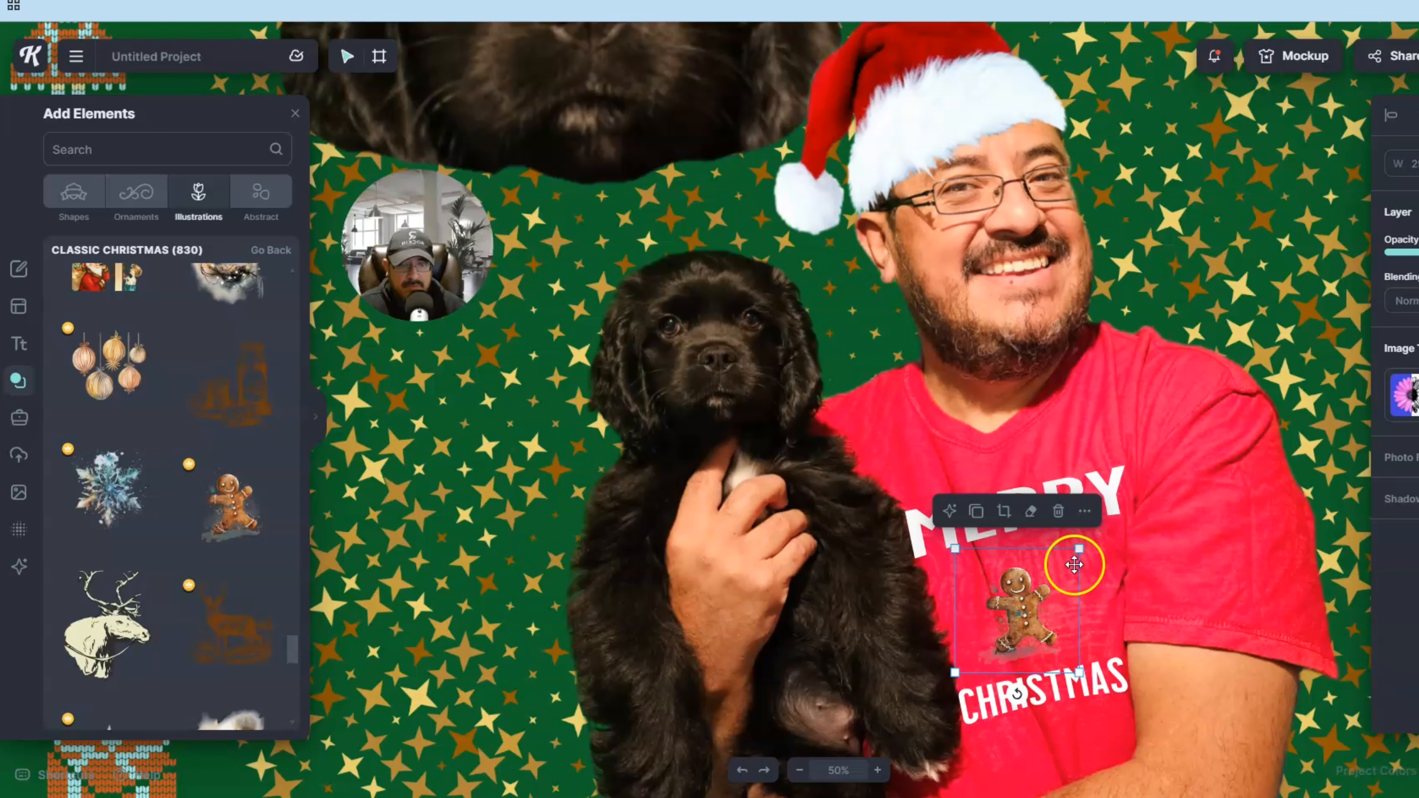
drag(1082, 550, 1106, 522)
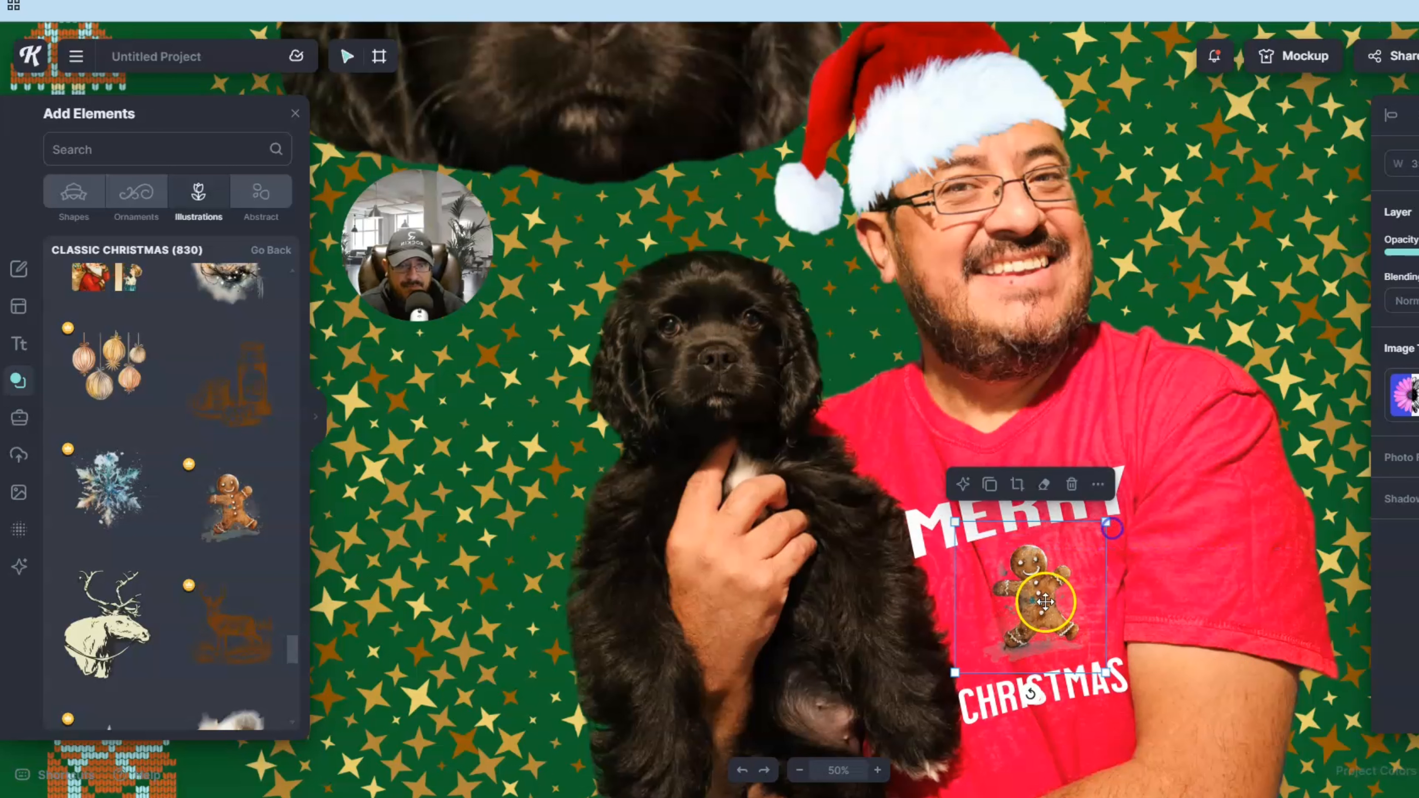
drag(1034, 600, 1031, 600)
drag(1267, 493, 1241, 491)
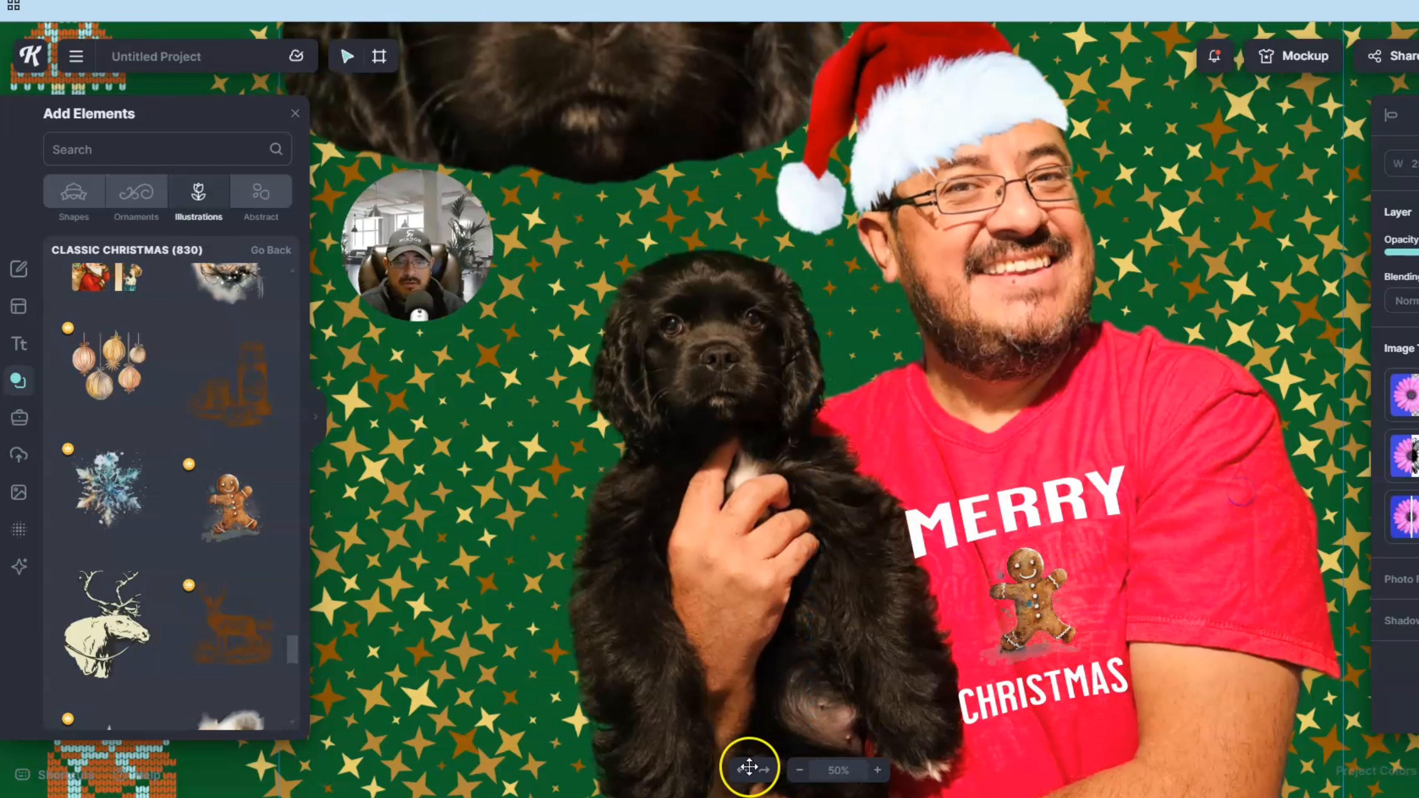
click(742, 771)
click(743, 771)
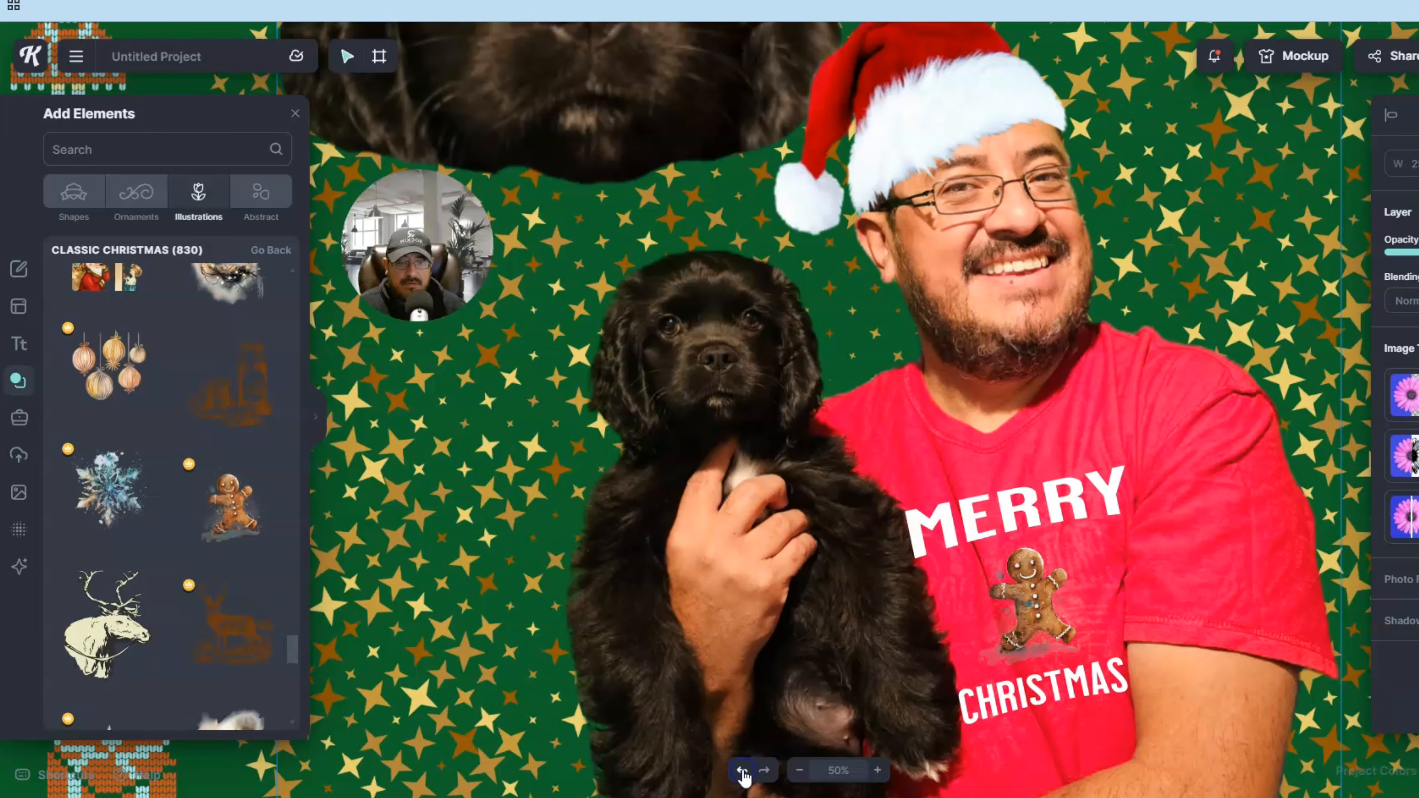
Recolor the leaves of the holly illustration to the left of the HOLLY lettering to green 008738.
click(802, 770)
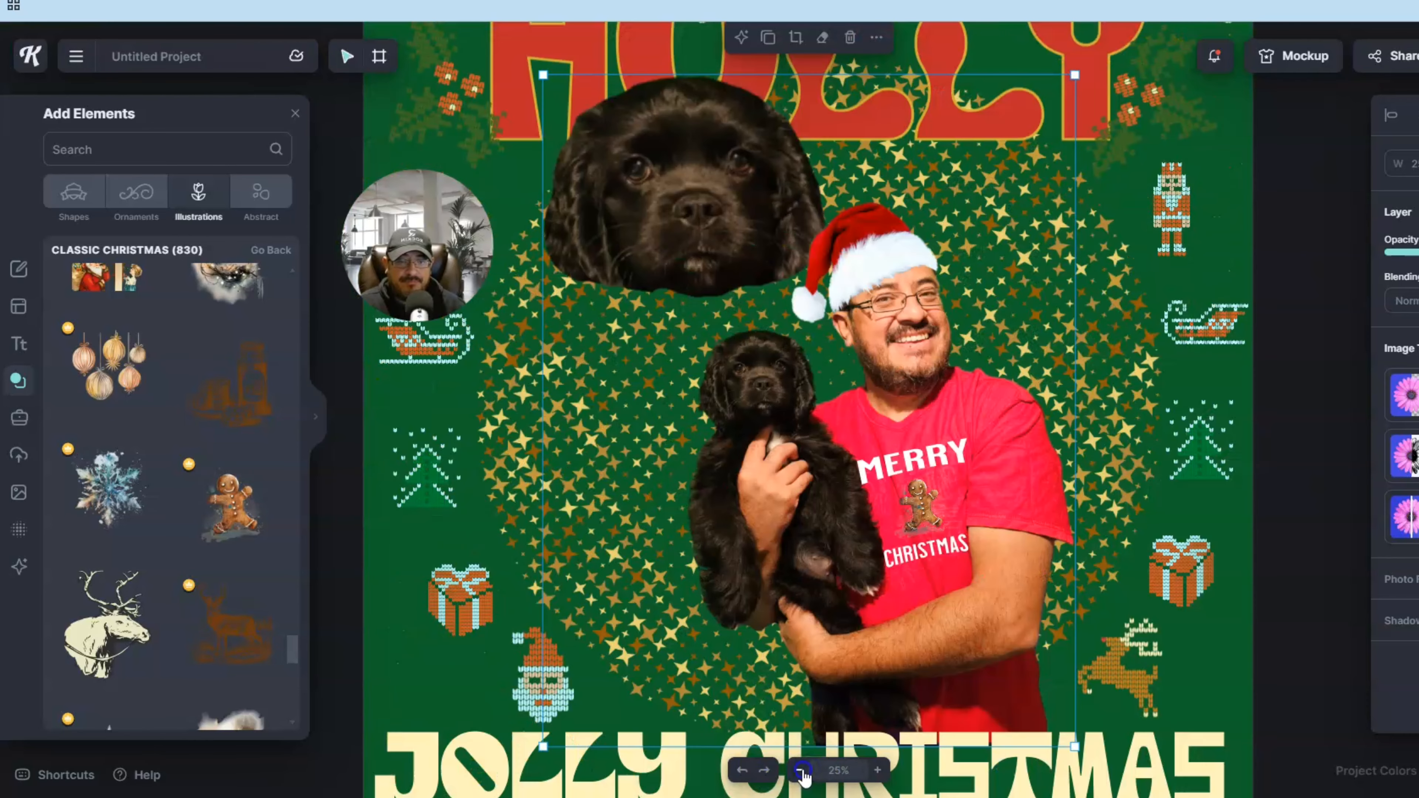
click(802, 770)
click(1144, 526)
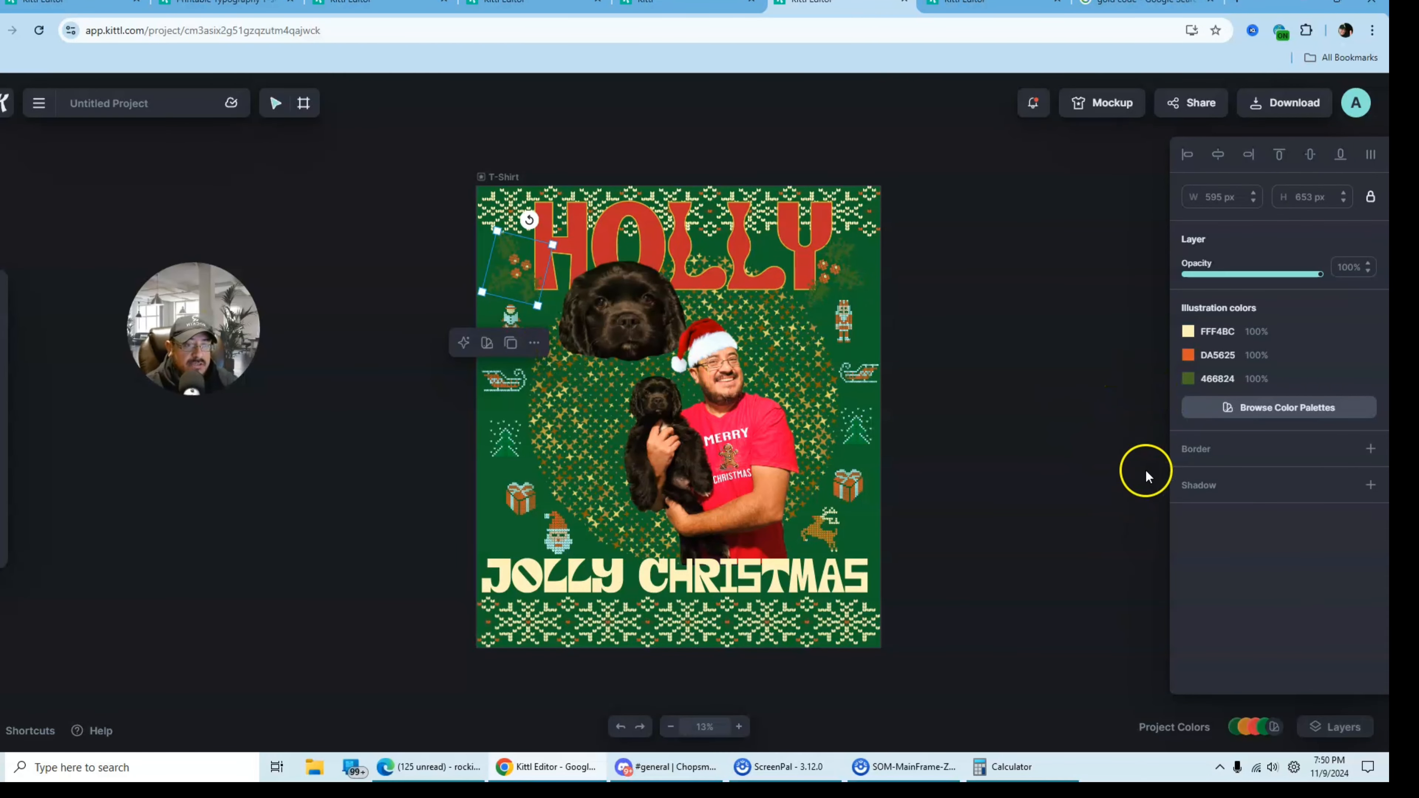
click(1188, 380)
click(1003, 716)
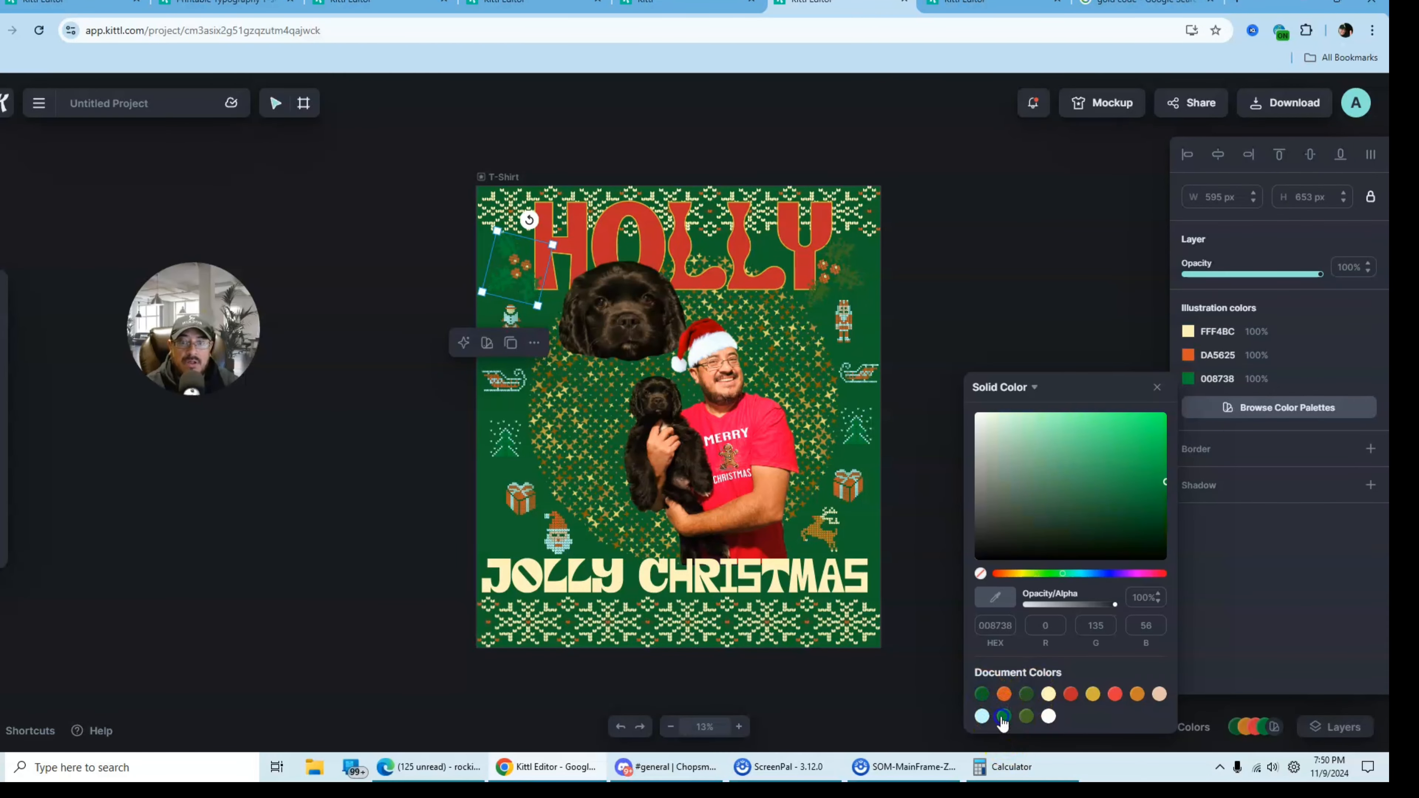
Recolor the leaves of the matching holly illustration to the right of the HOLLY lettering to green 008738.
click(878, 269)
click(833, 268)
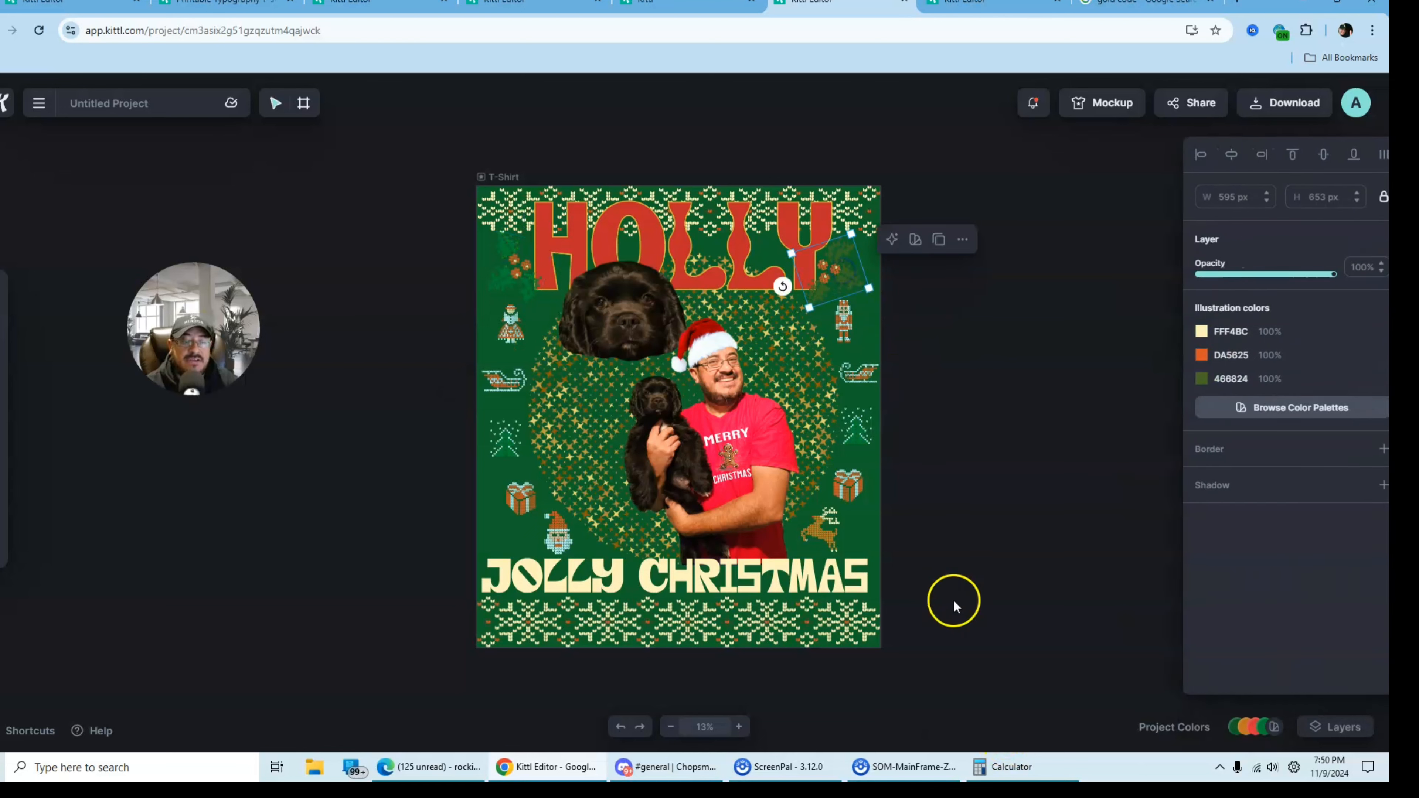
click(1188, 381)
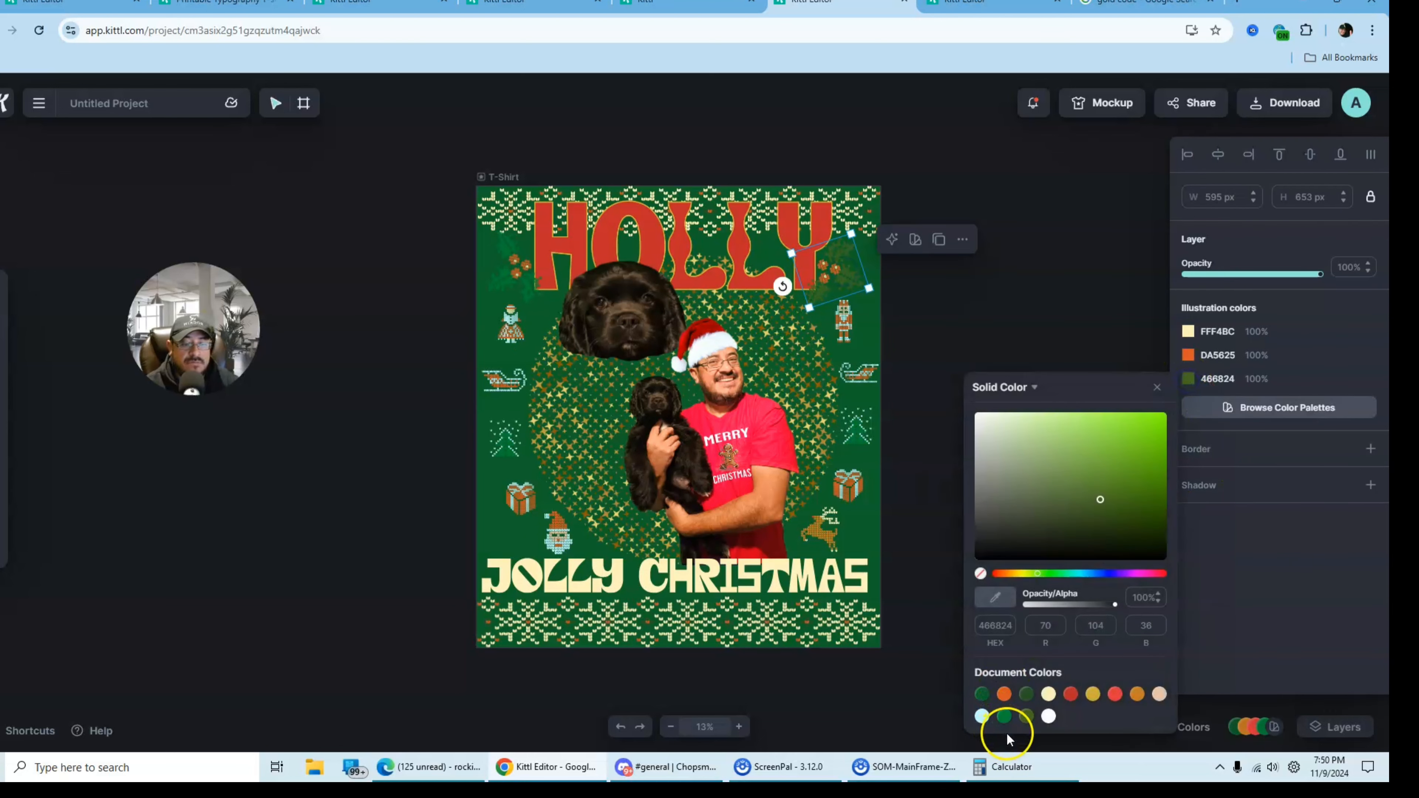
click(1005, 718)
click(1045, 266)
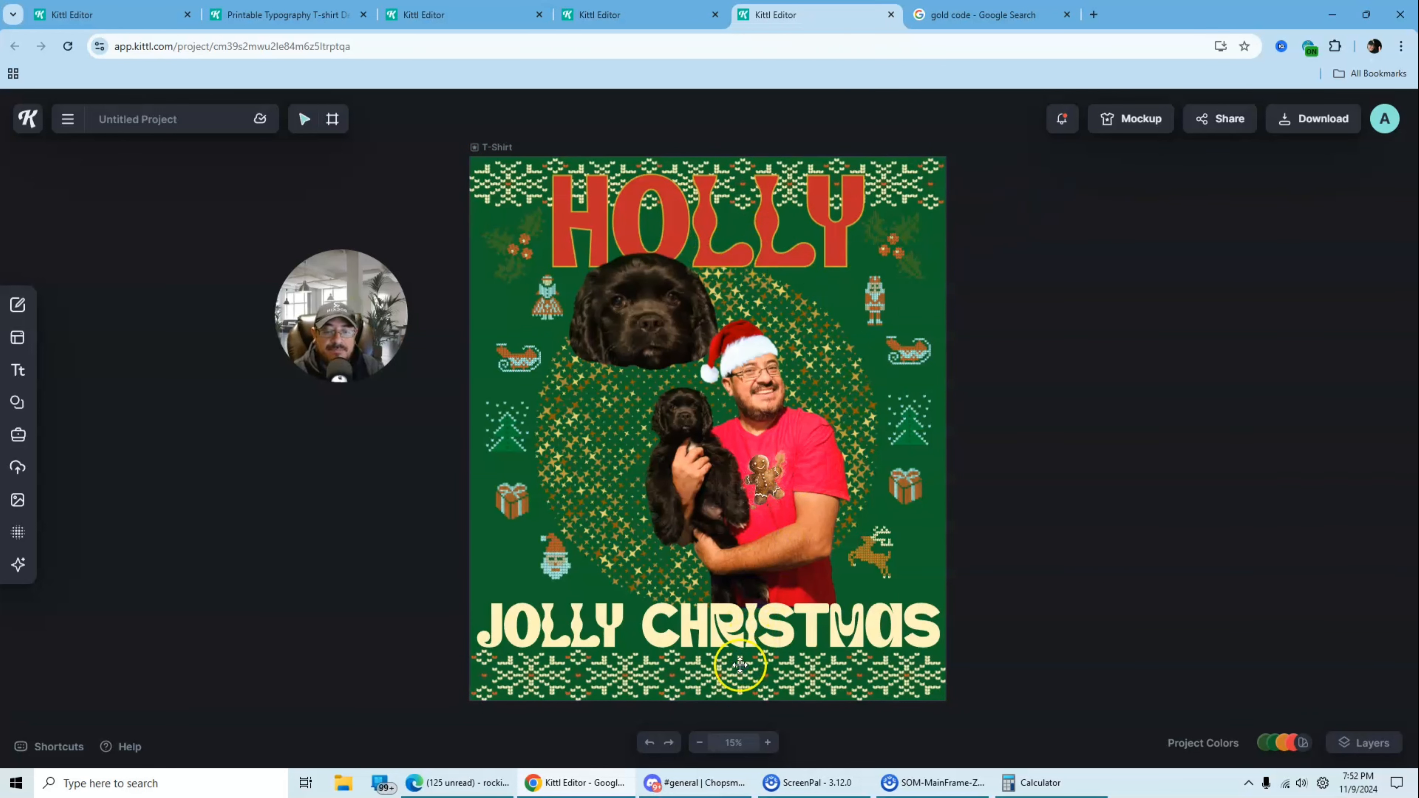
Search the mockups for "sweater" and apply the plain sweatshirt mockup with one sleeve folded across the front.
click(1134, 130)
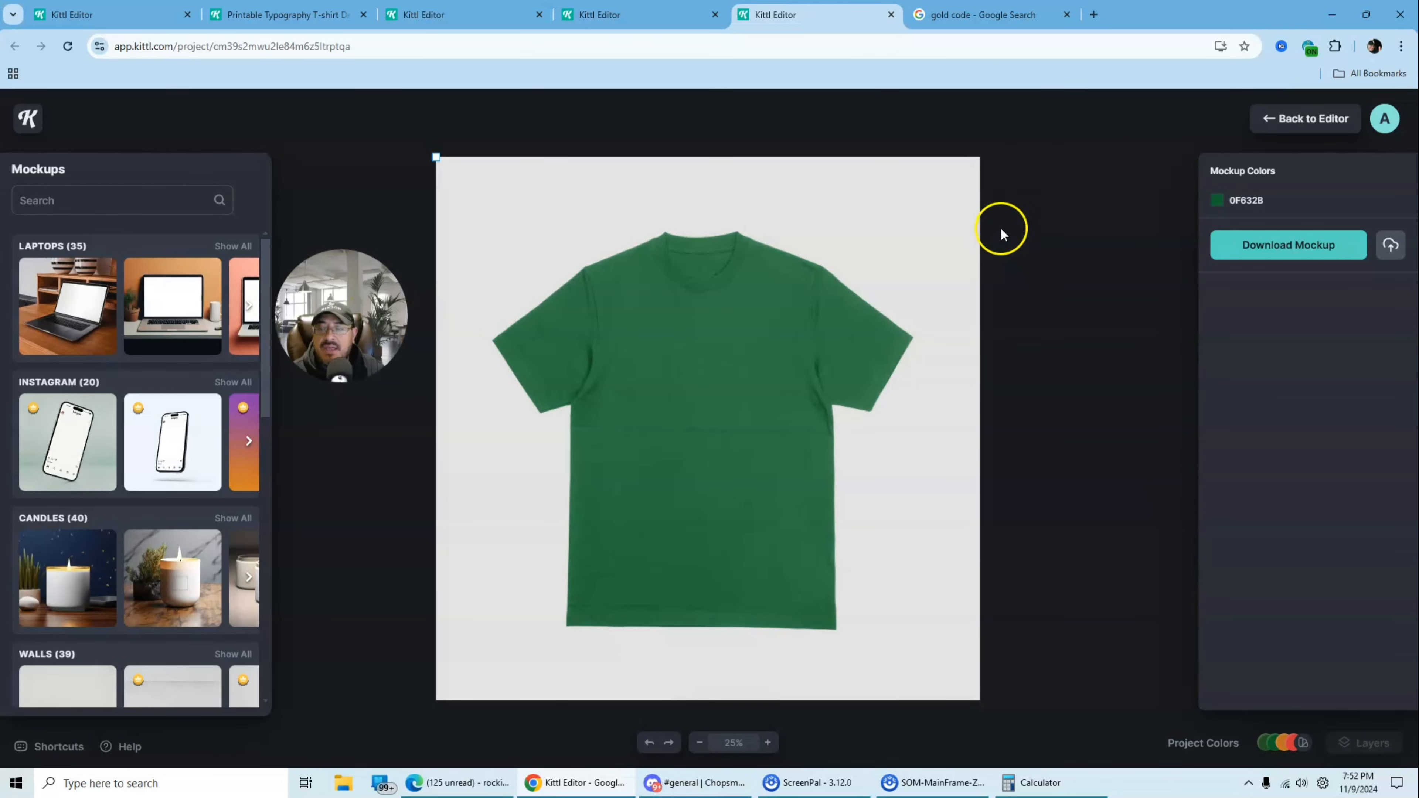
click(99, 188)
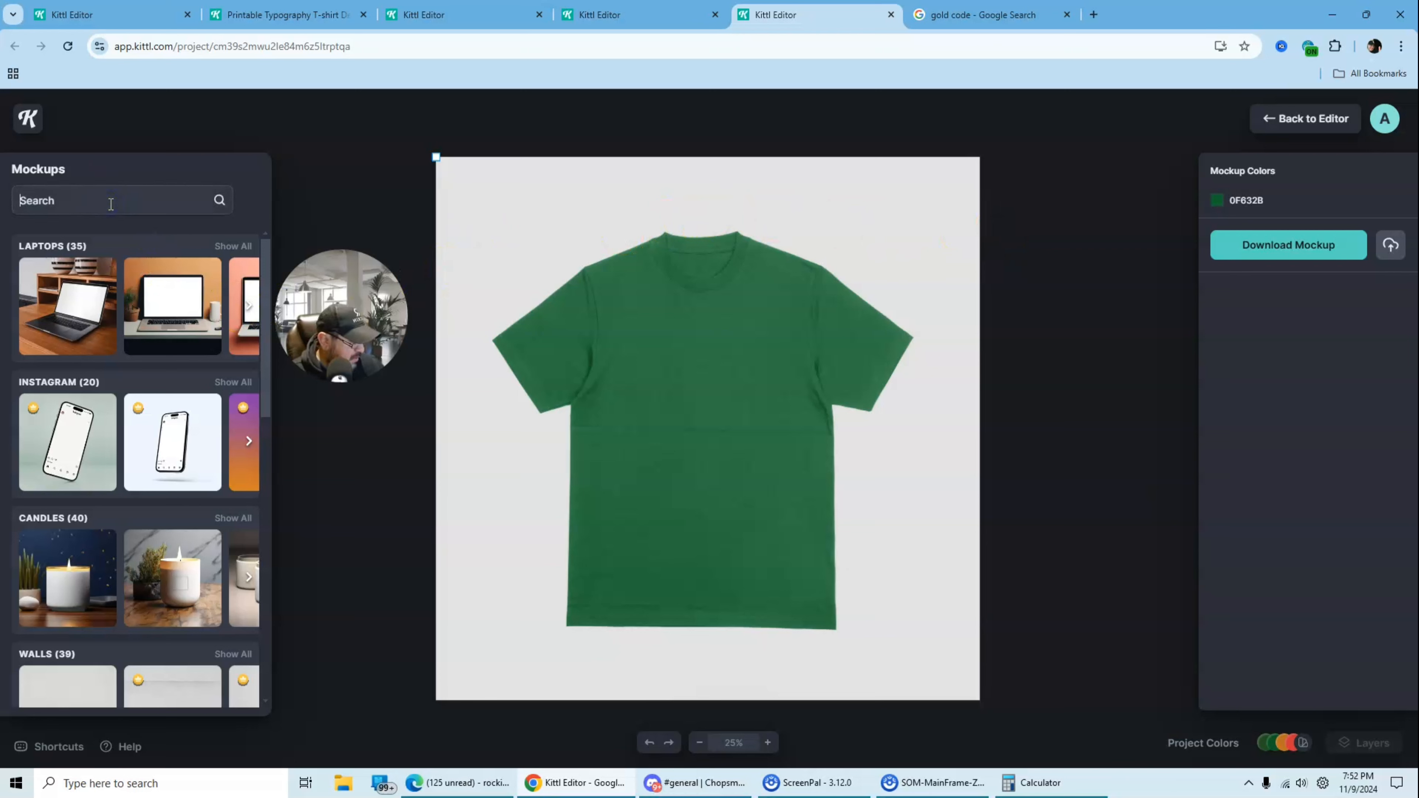
text(sw)
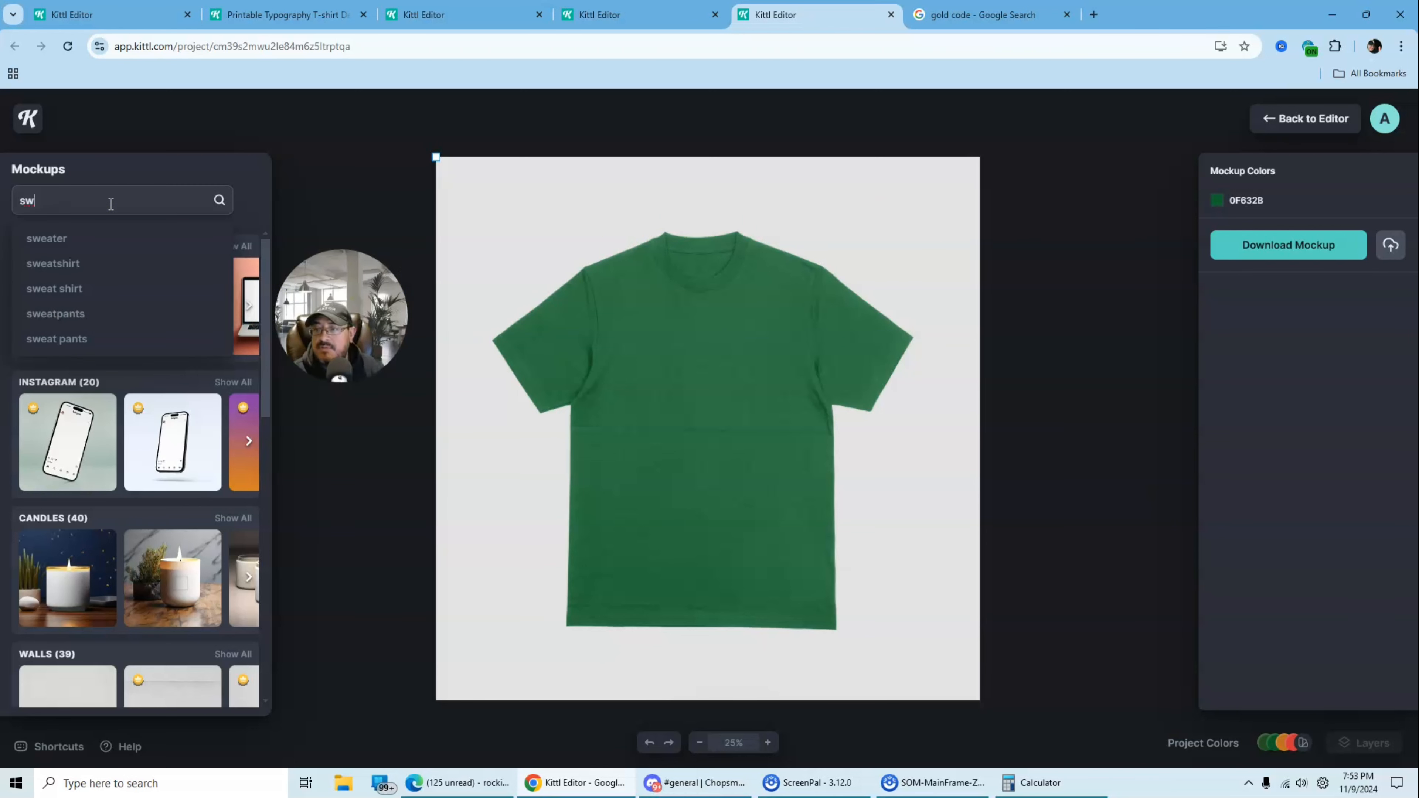
click(42, 234)
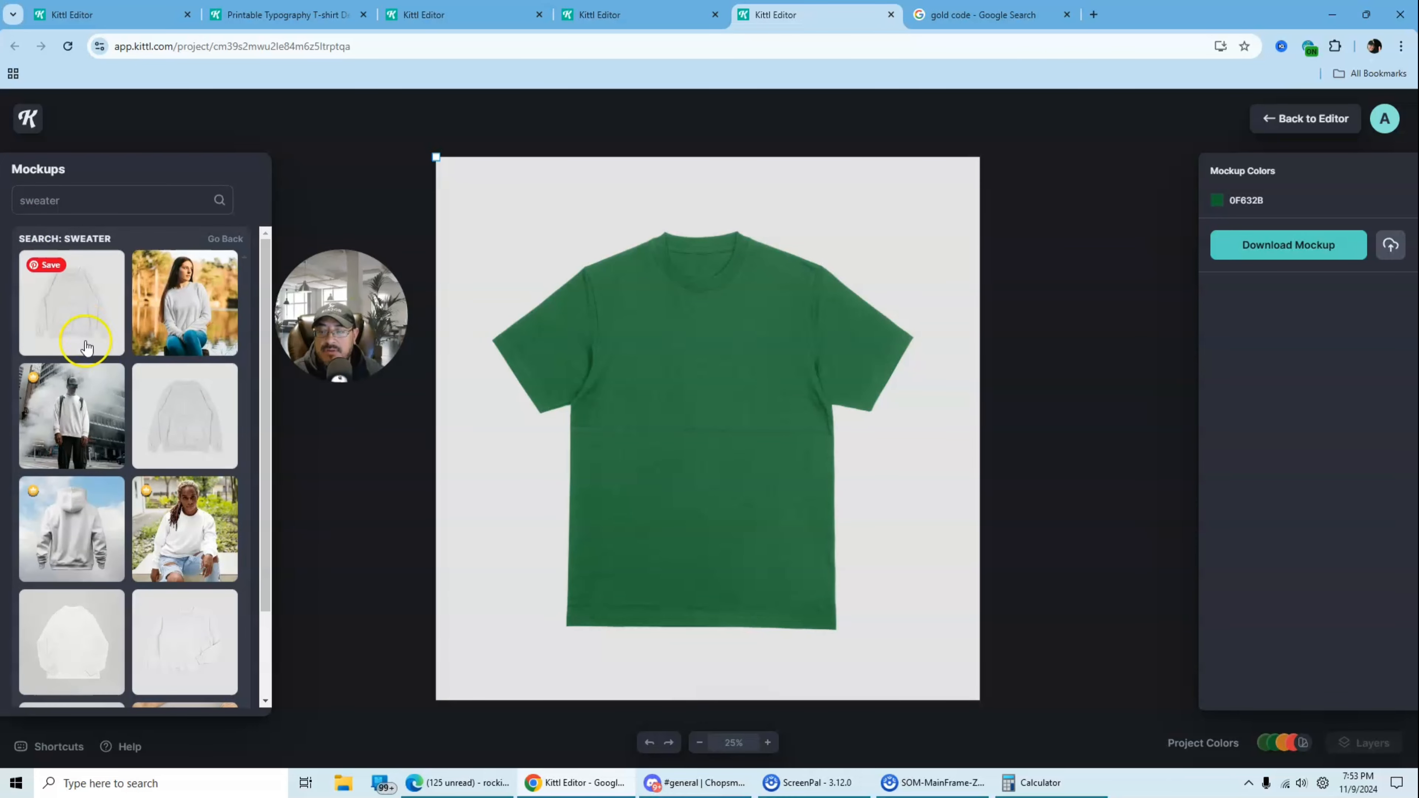
click(184, 643)
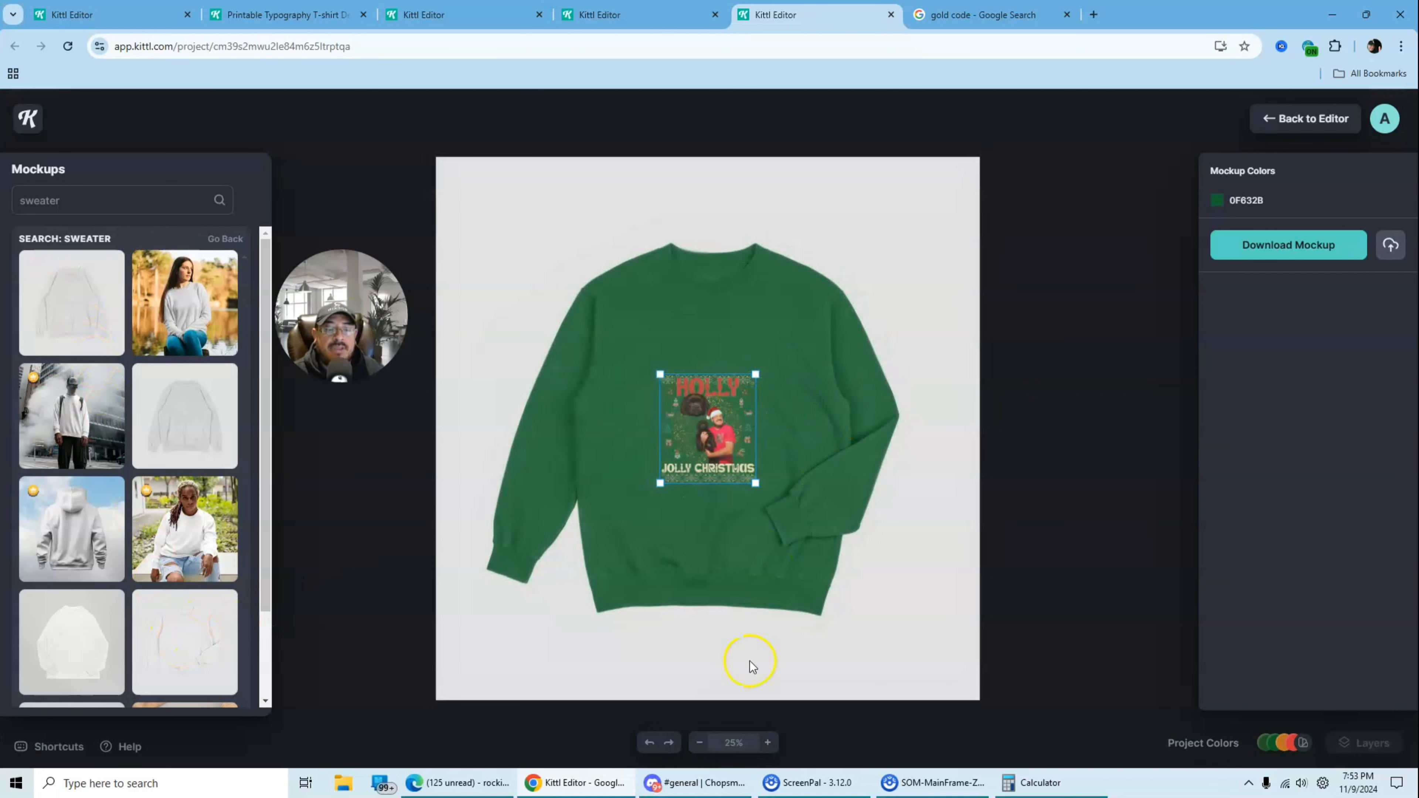
Enlarge the HOLLY JOLLY CHRISTMAS design on the sweatshirt mockup and center it across the chest.
click(768, 743)
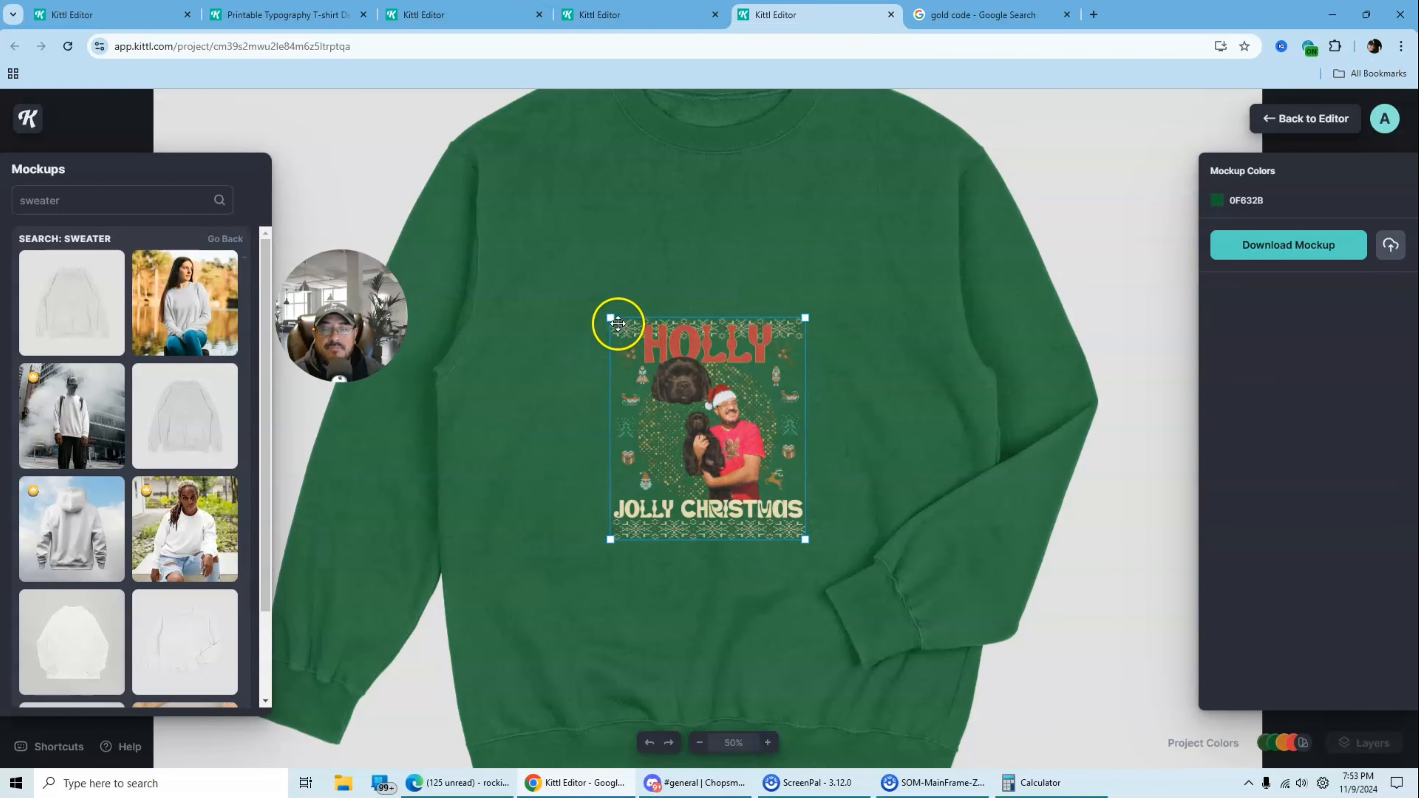
drag(609, 314, 547, 206)
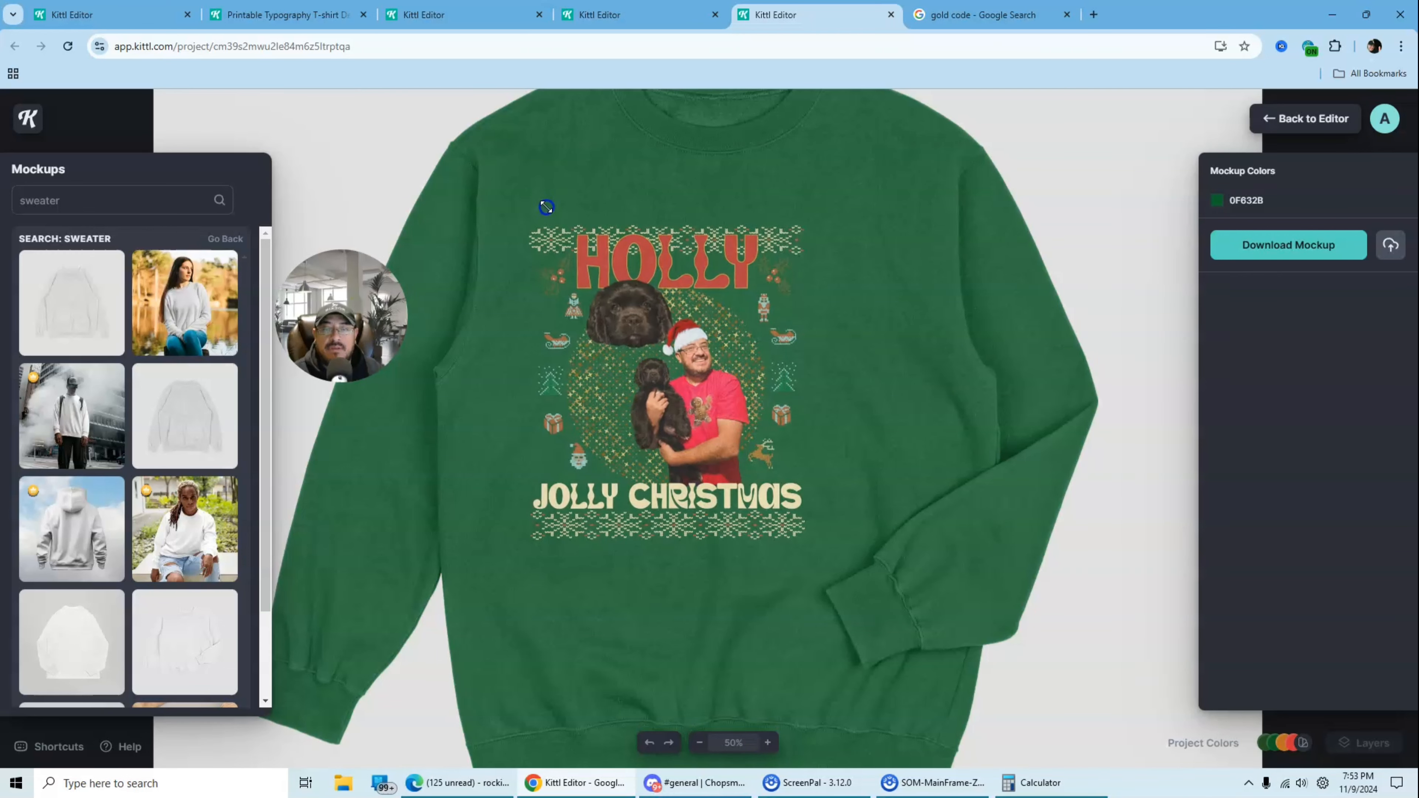
drag(622, 311, 611, 325)
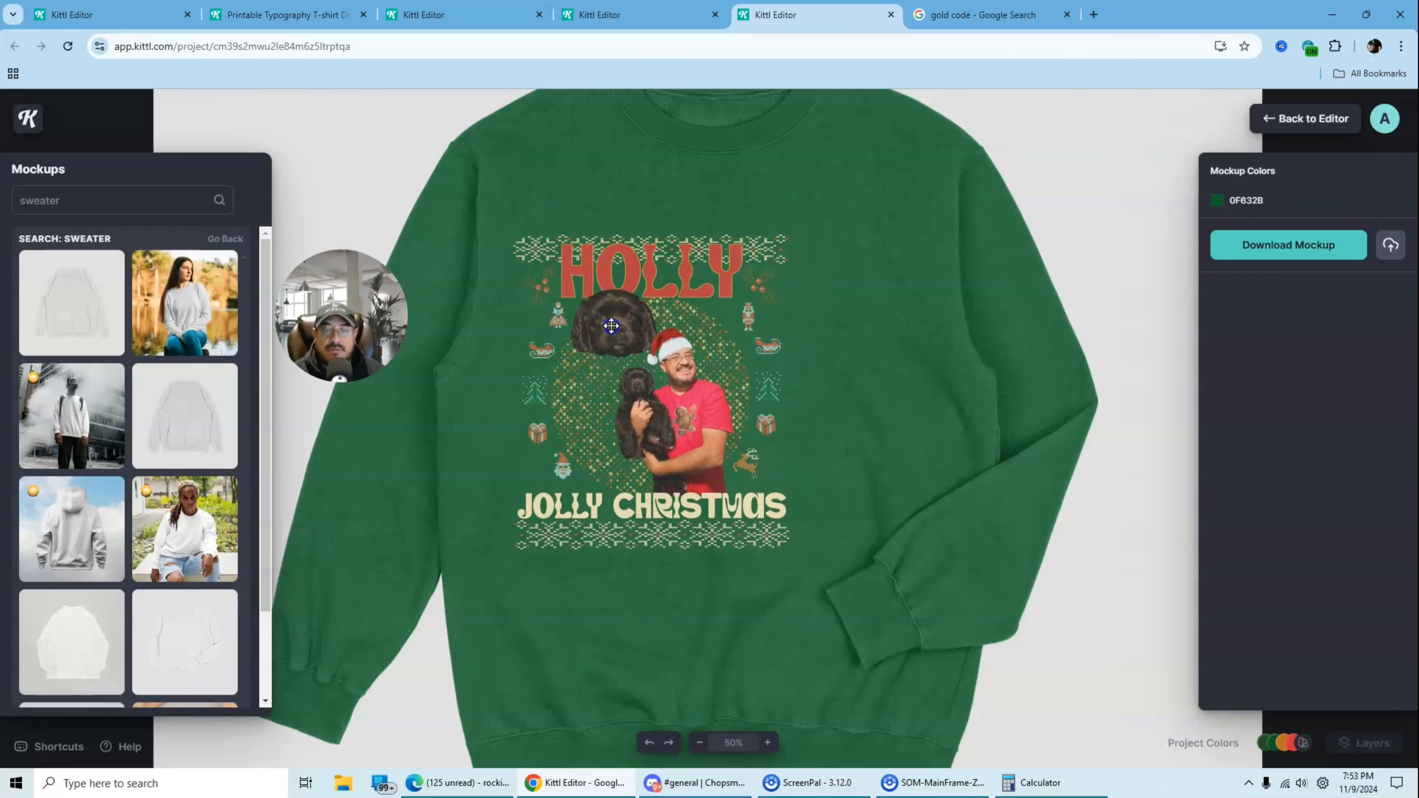
drag(789, 234, 881, 195)
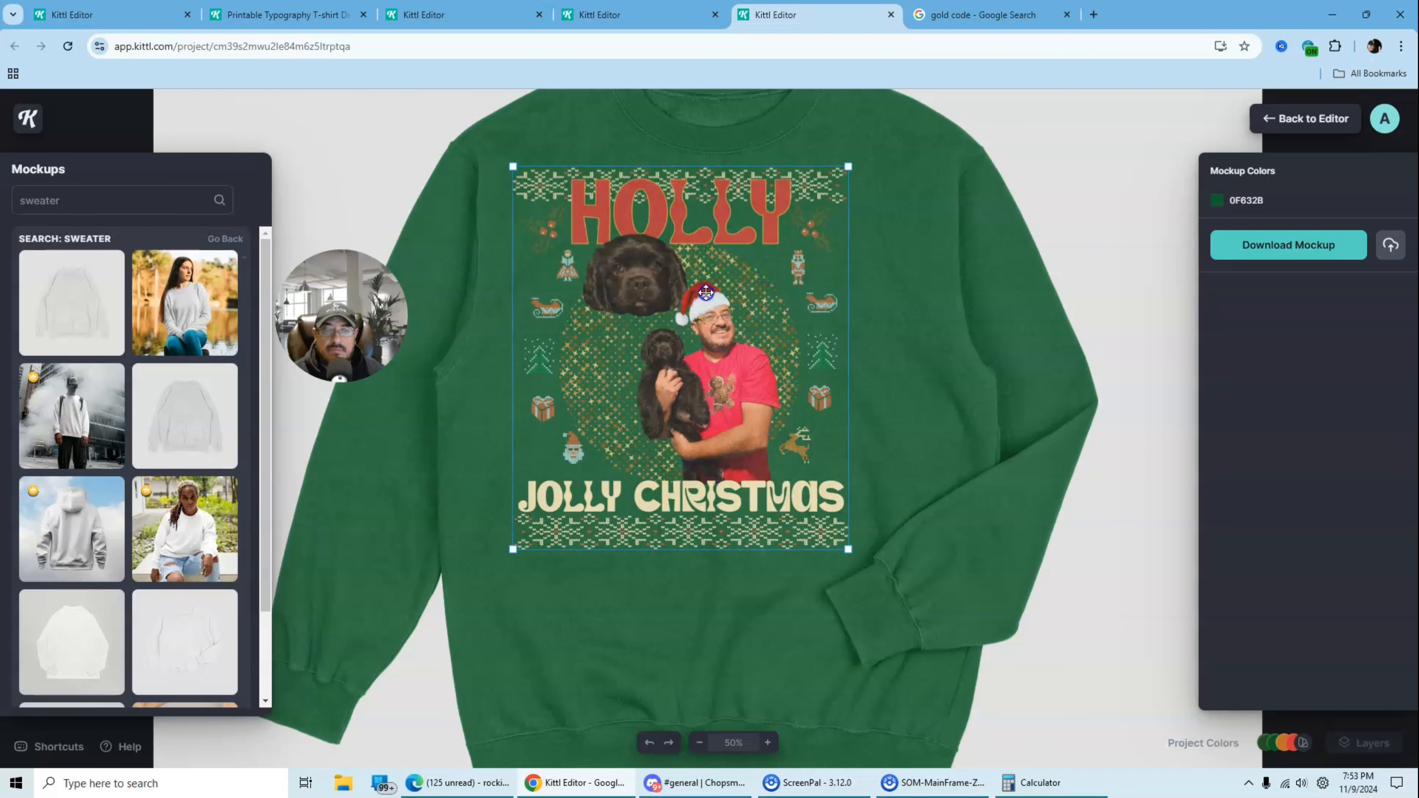
drag(705, 292, 735, 308)
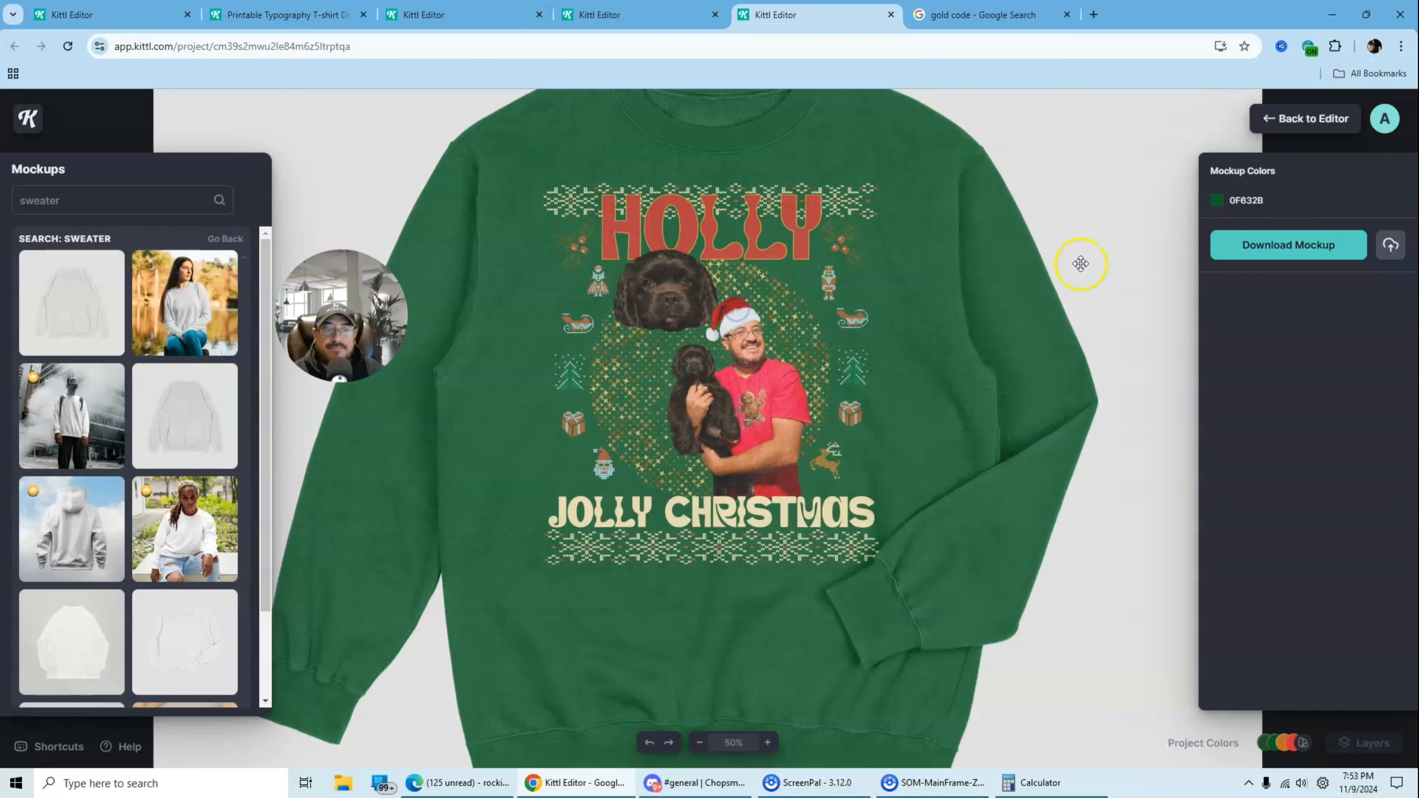
click(1100, 263)
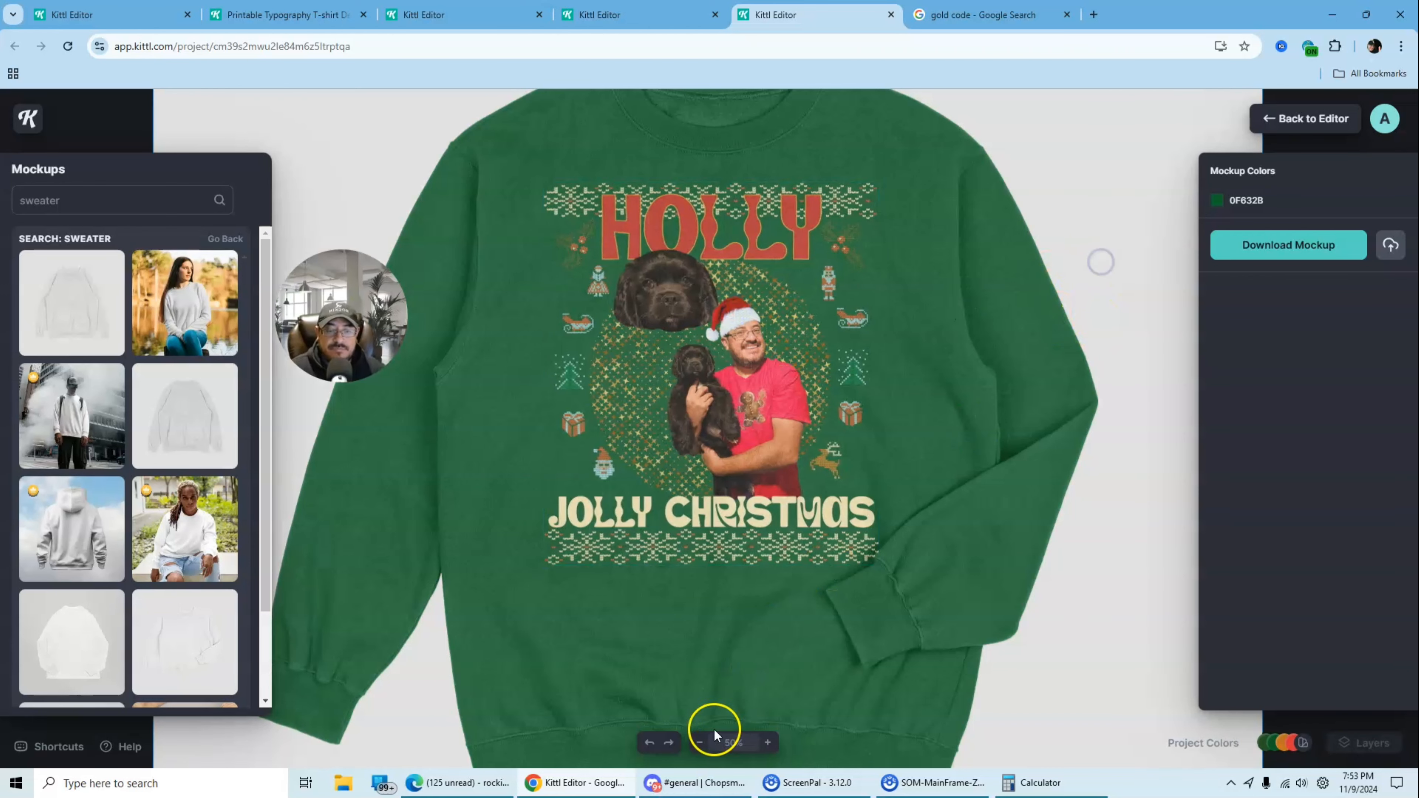
Download the finished sweatshirt mockup and return to the design editor.
click(700, 743)
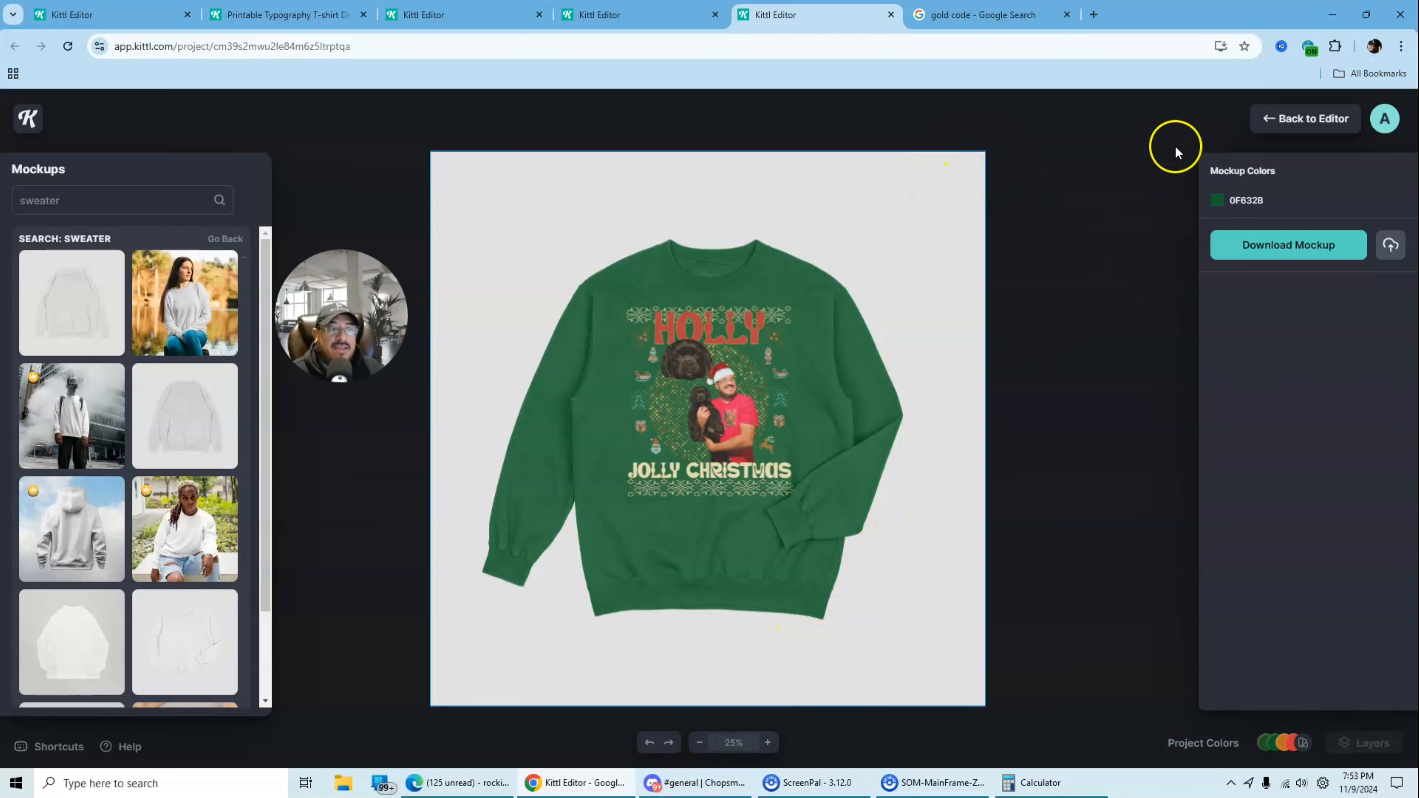
click(1291, 247)
click(1269, 120)
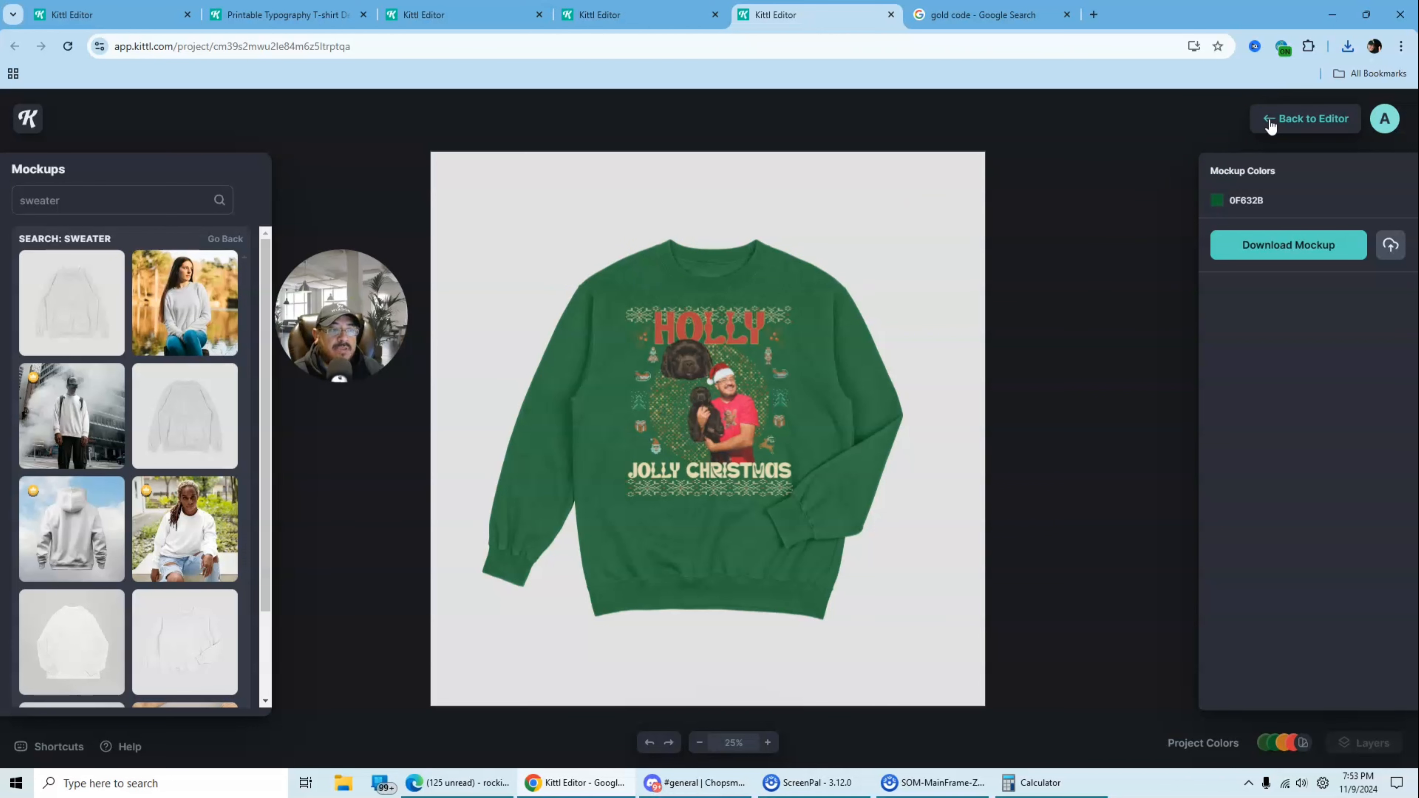
click(1270, 123)
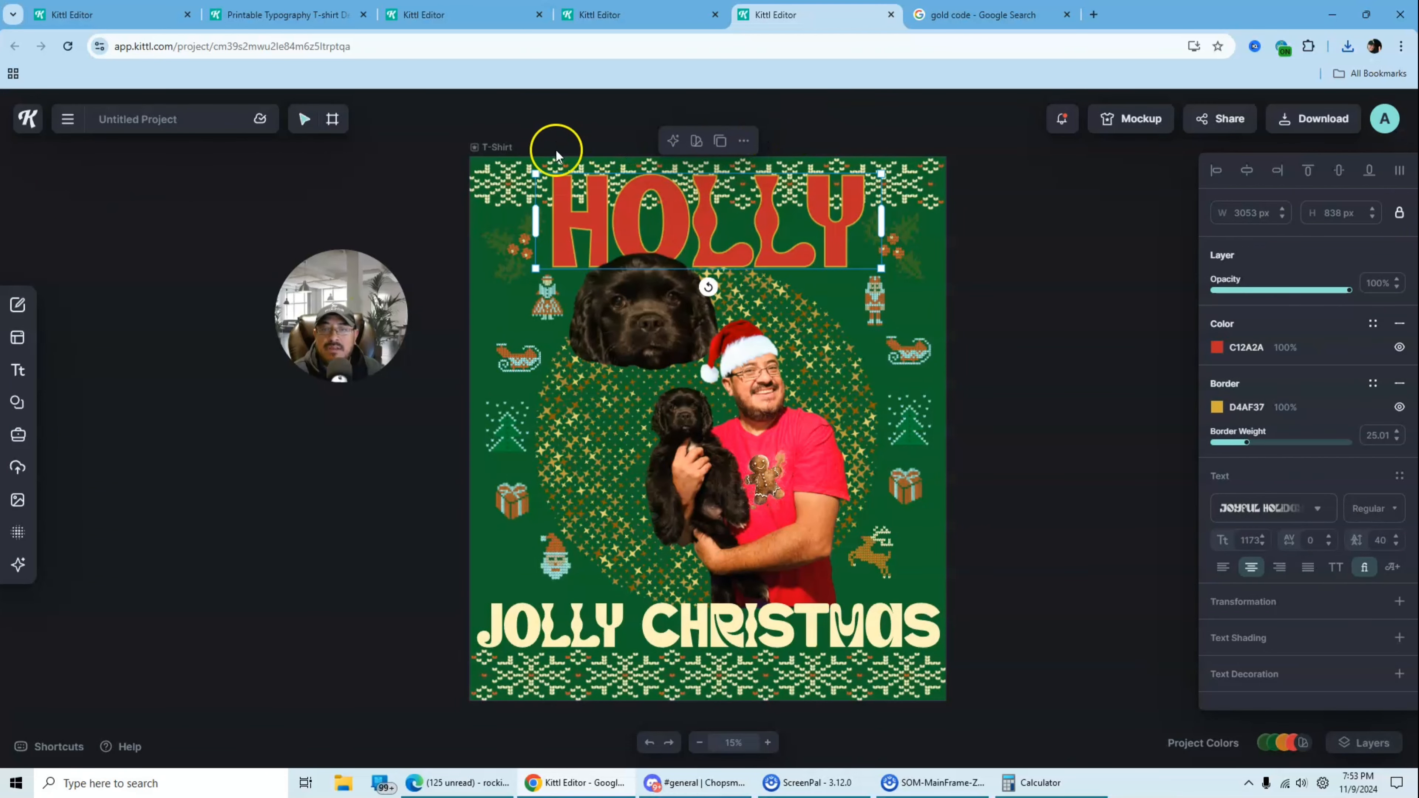
Add a new 4200 × 4800 artboard beside the T-Shirt artboard and fill it with red C12A2A.
click(498, 148)
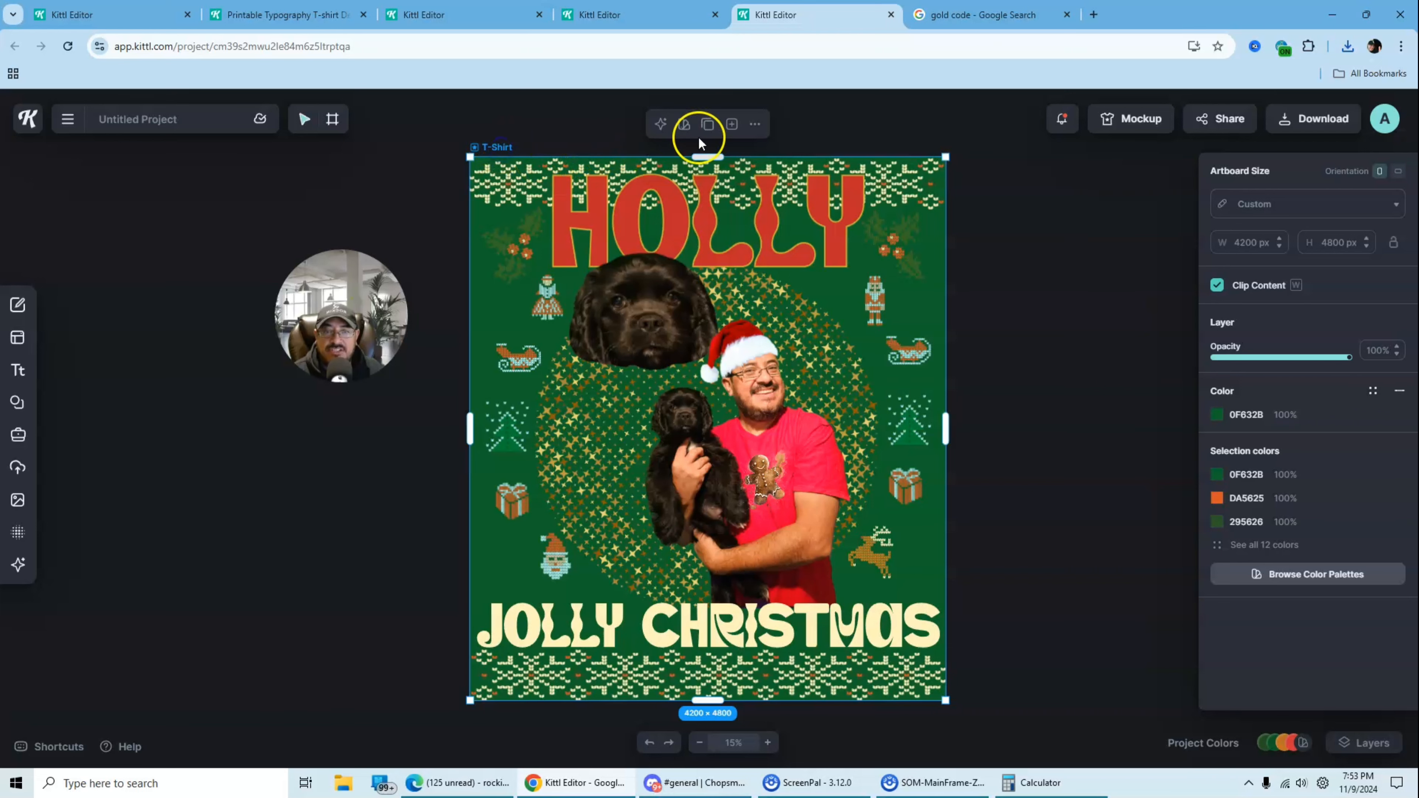
click(732, 125)
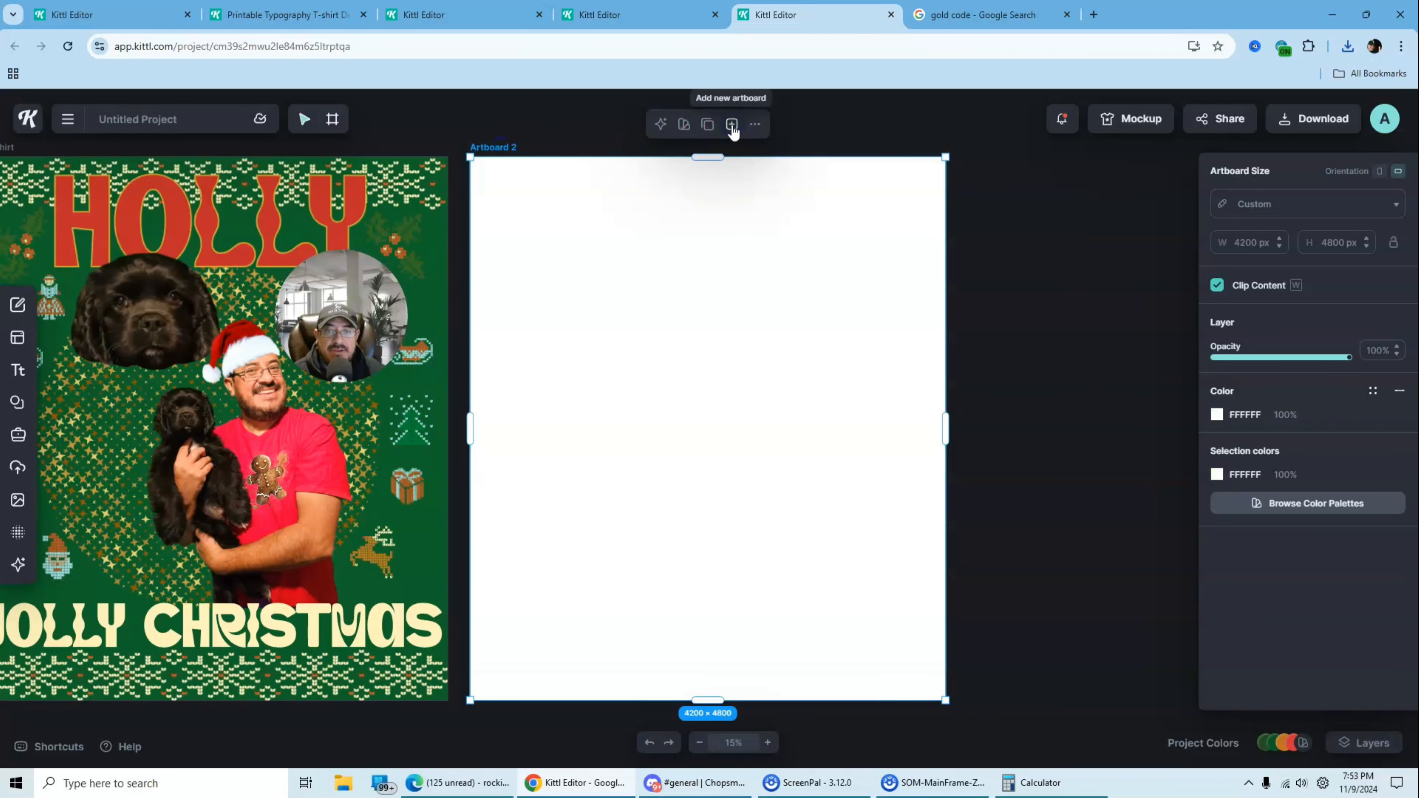
click(1347, 46)
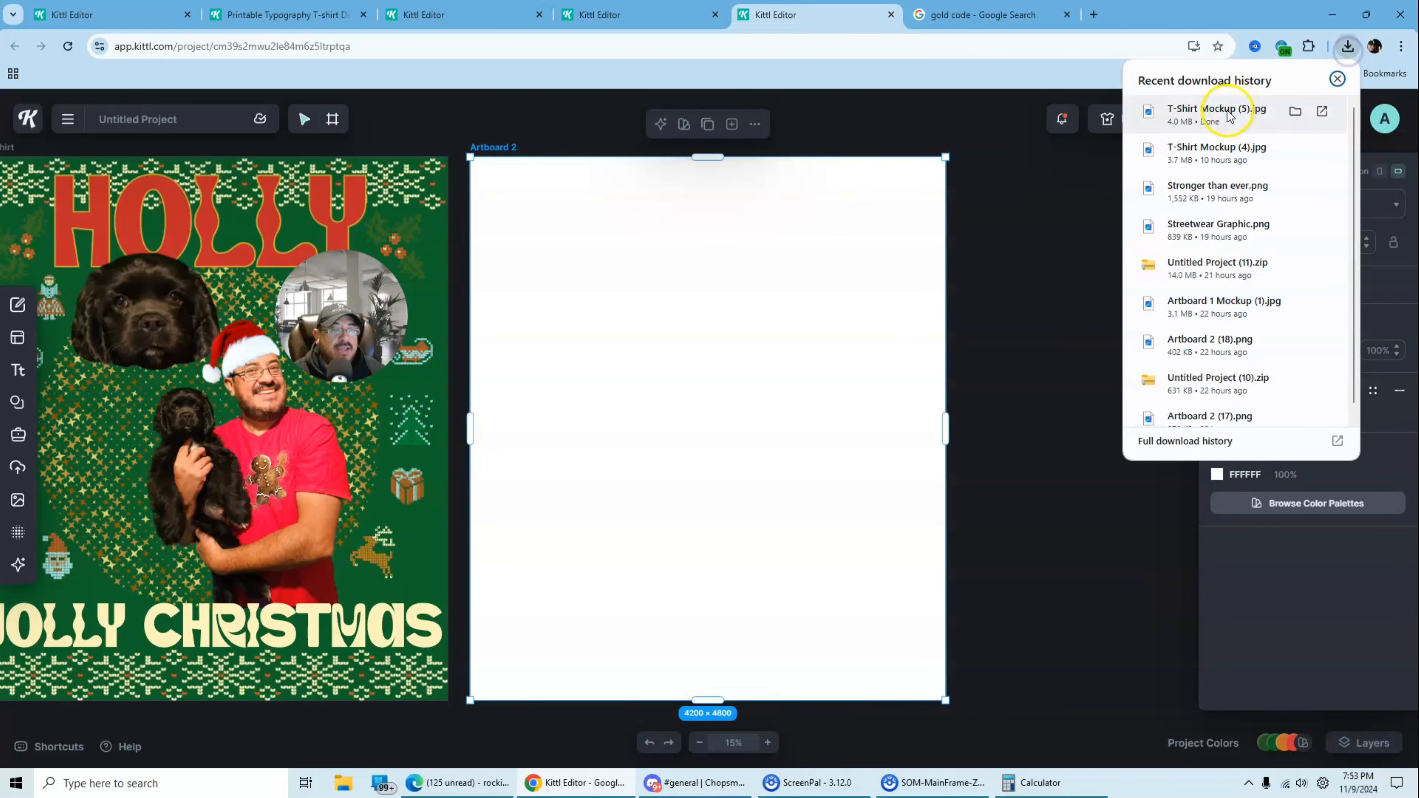
click(805, 334)
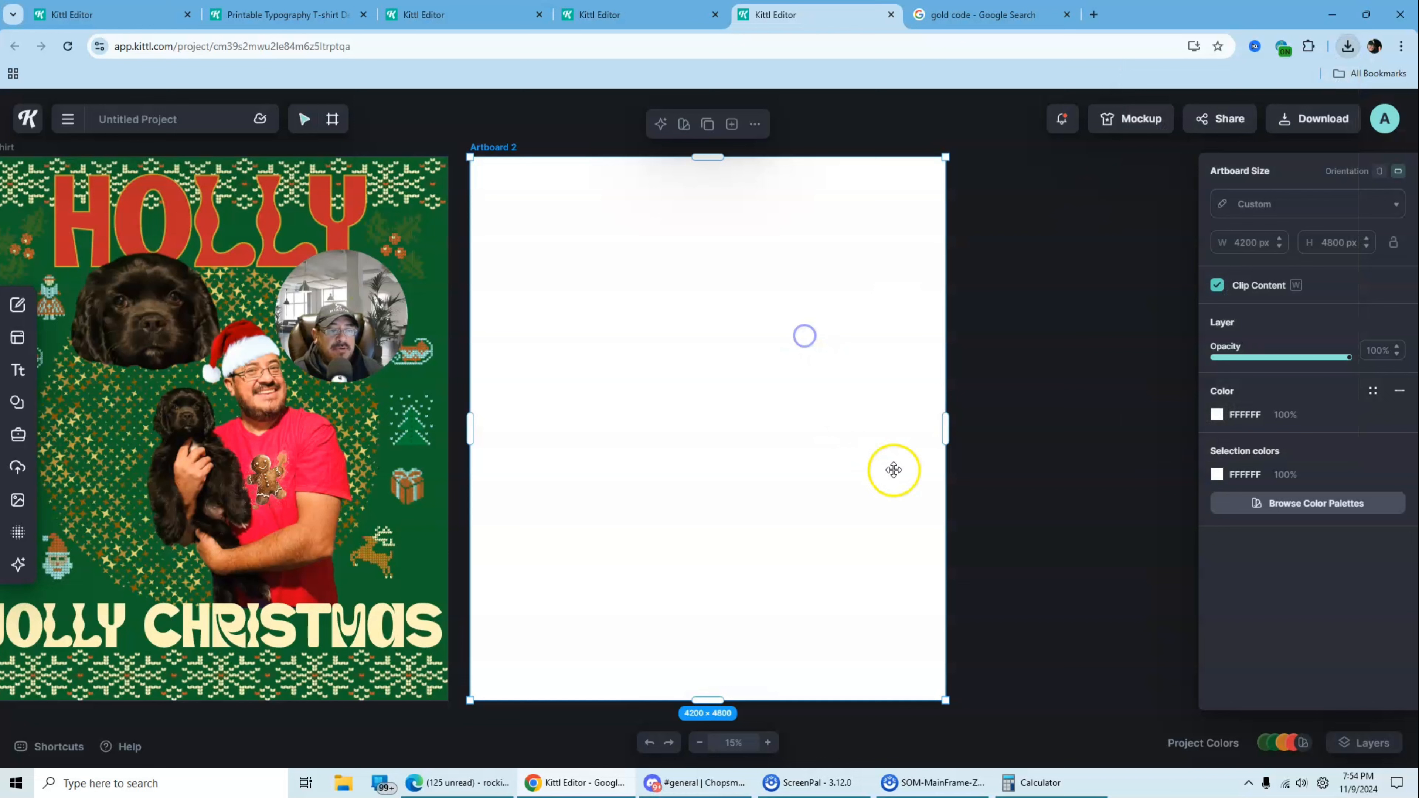
click(1217, 415)
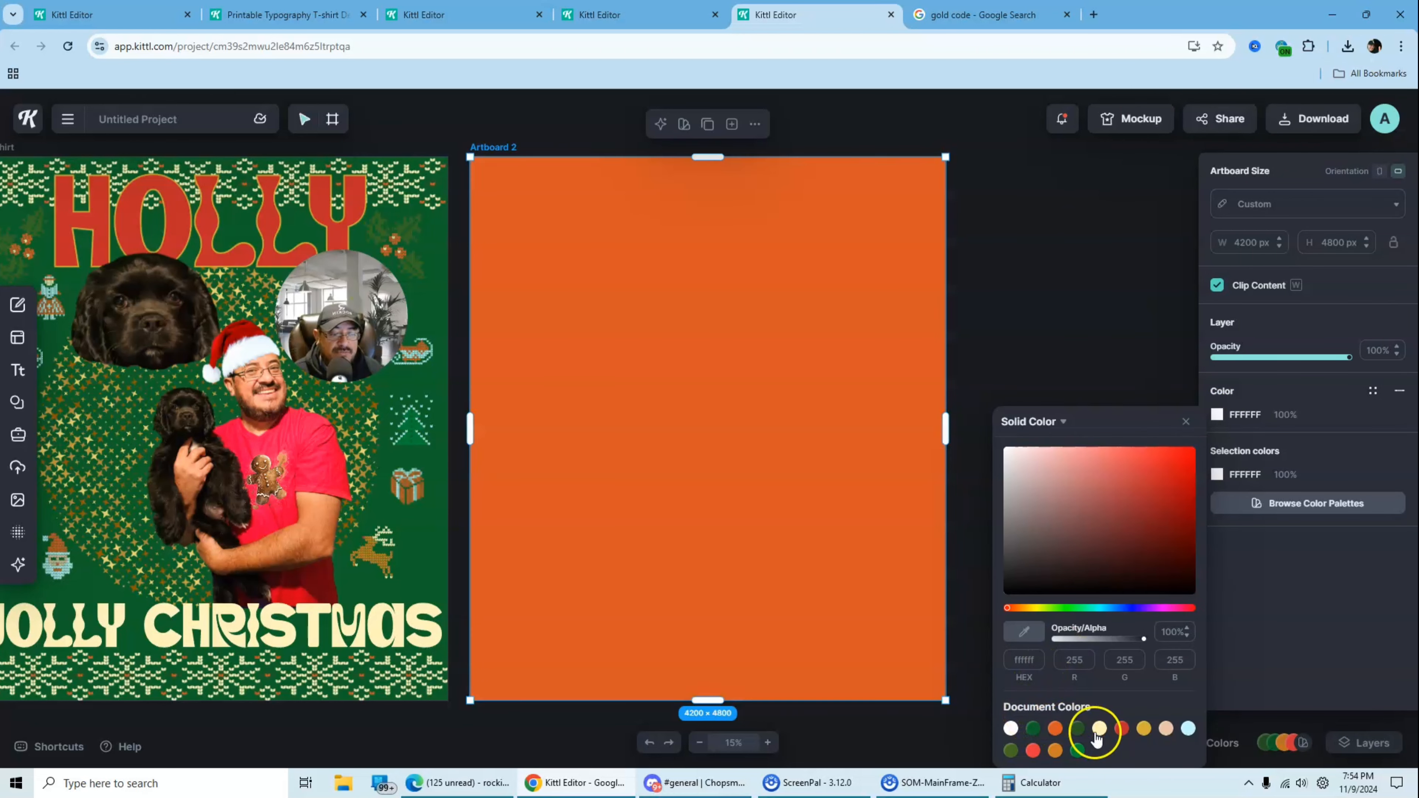
click(1121, 728)
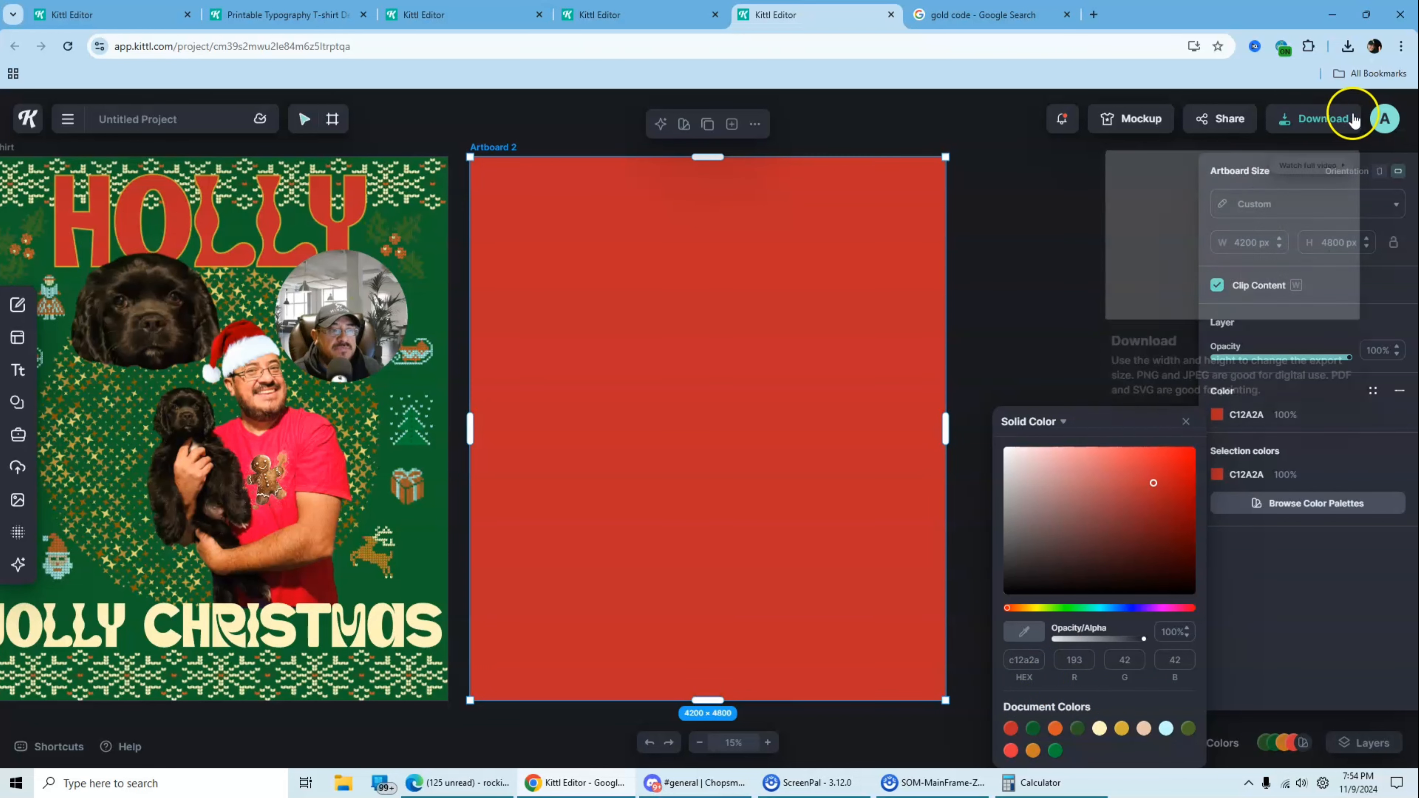
Place the downloaded T-Shirt Mockup (5).jpg on the red artboard, enlarge it to about 3165 px square and center it.
click(1349, 51)
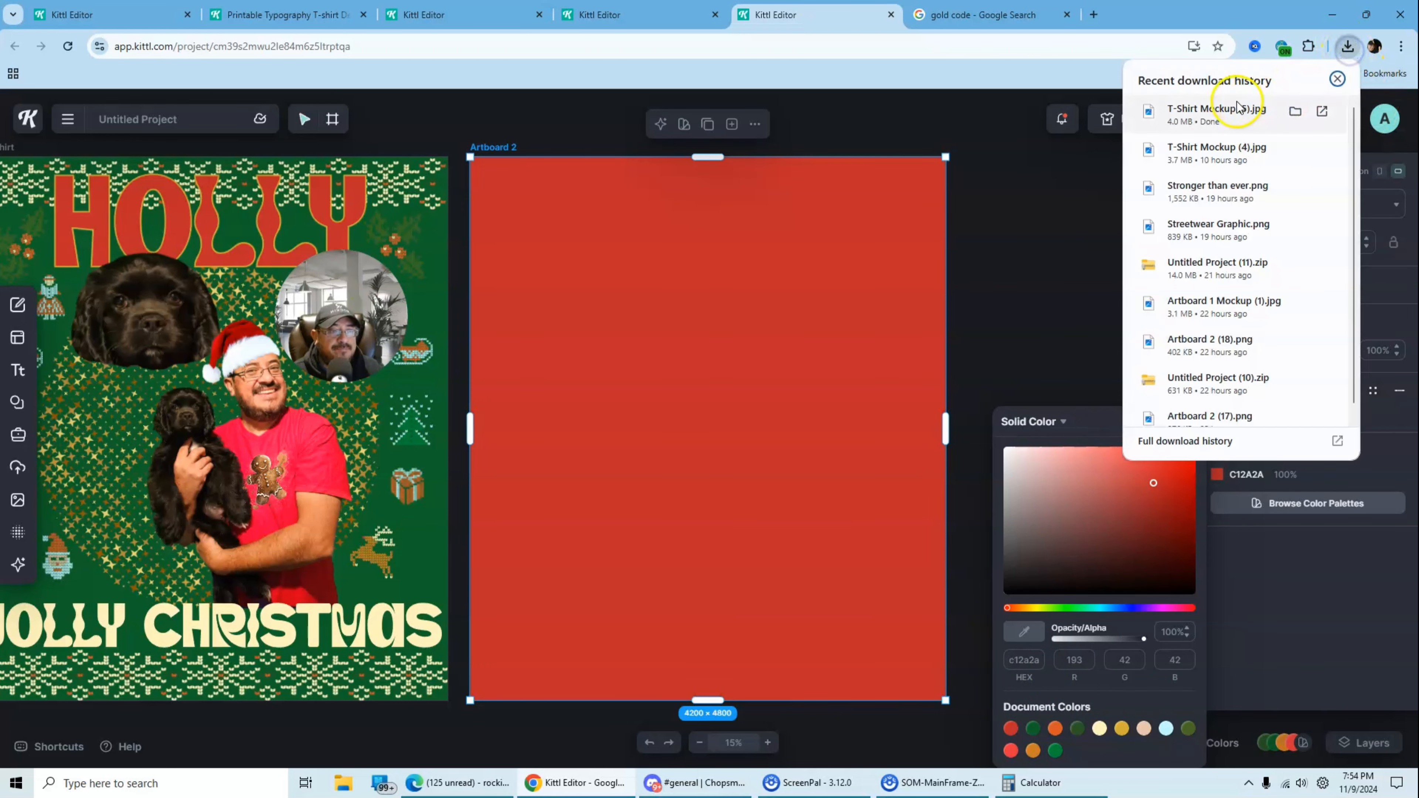
drag(1230, 110, 739, 369)
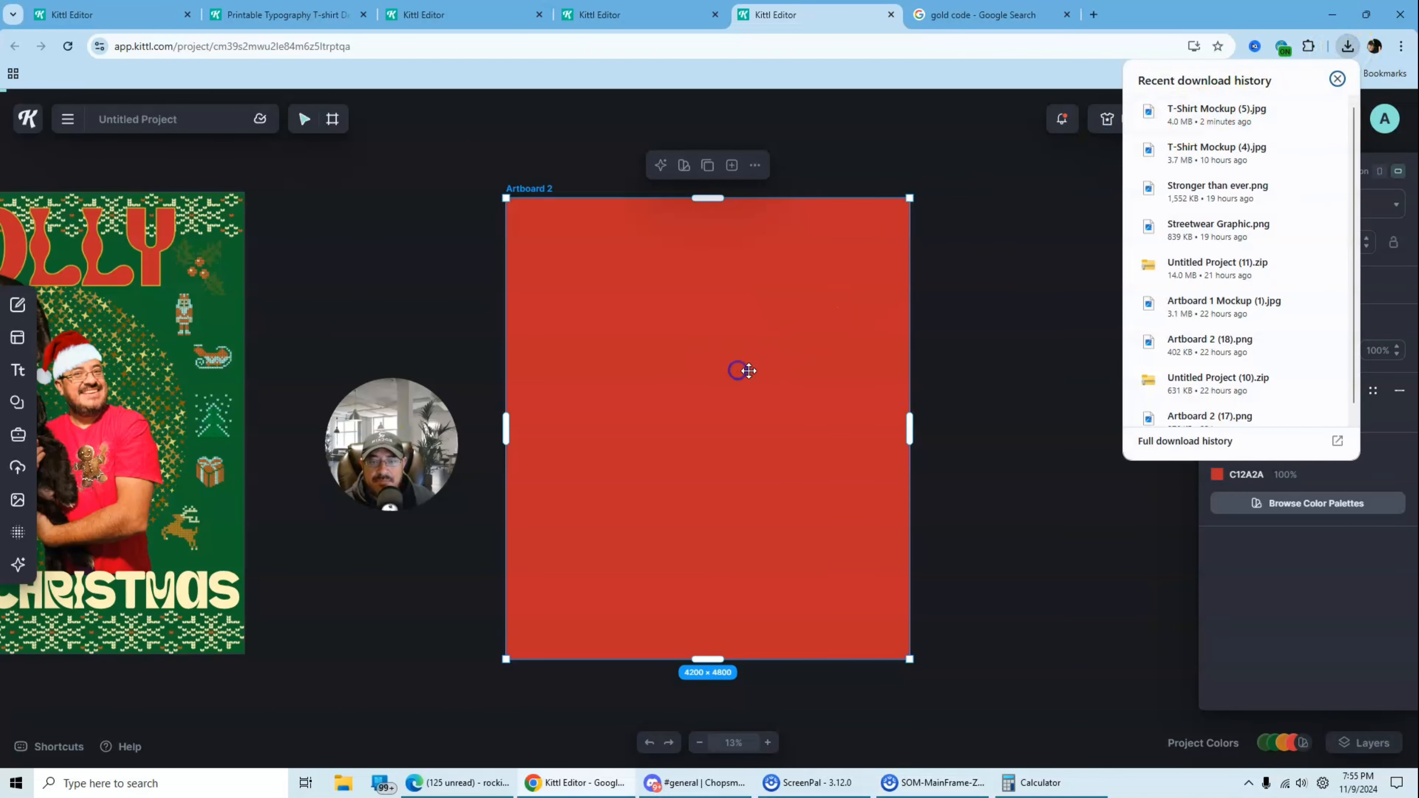
click(974, 326)
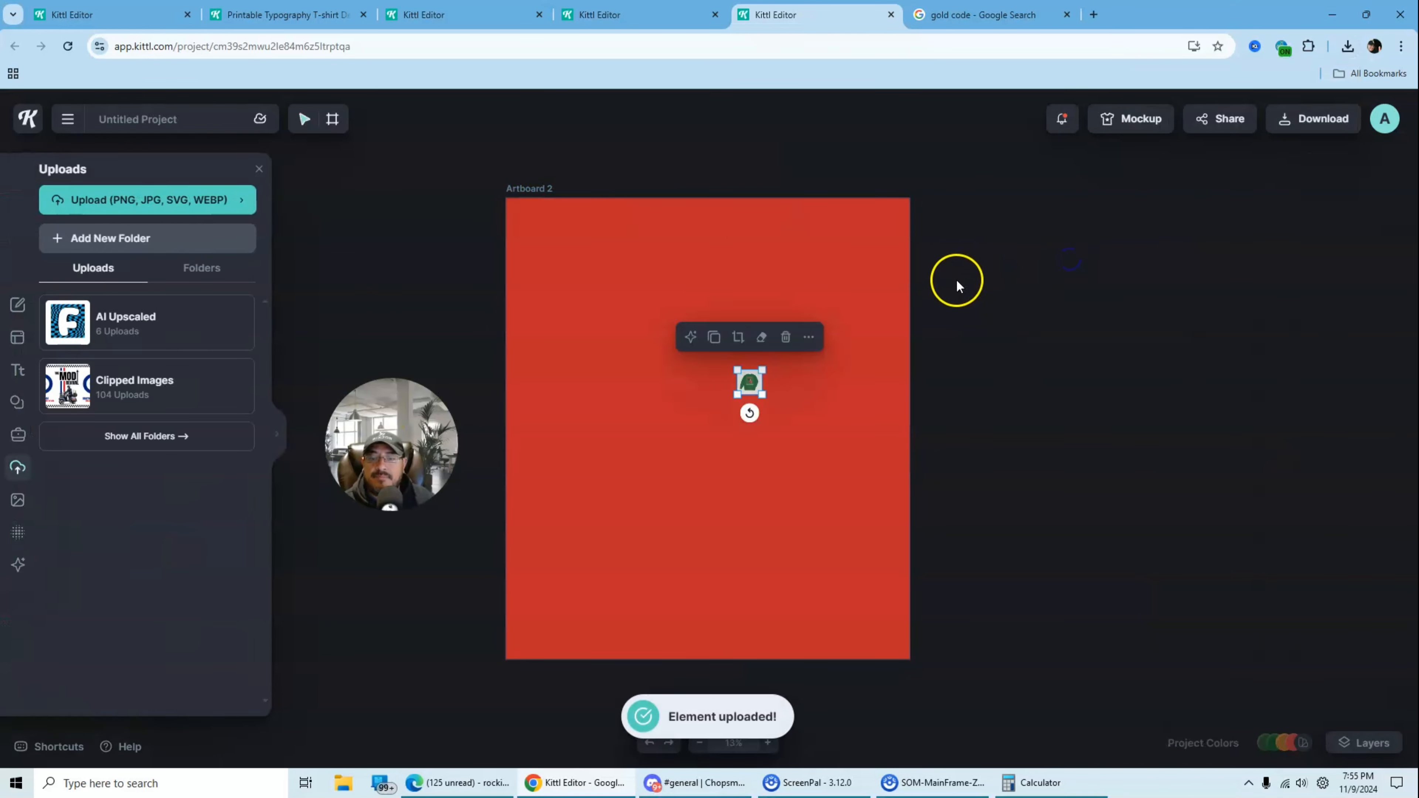
drag(737, 367, 548, 238)
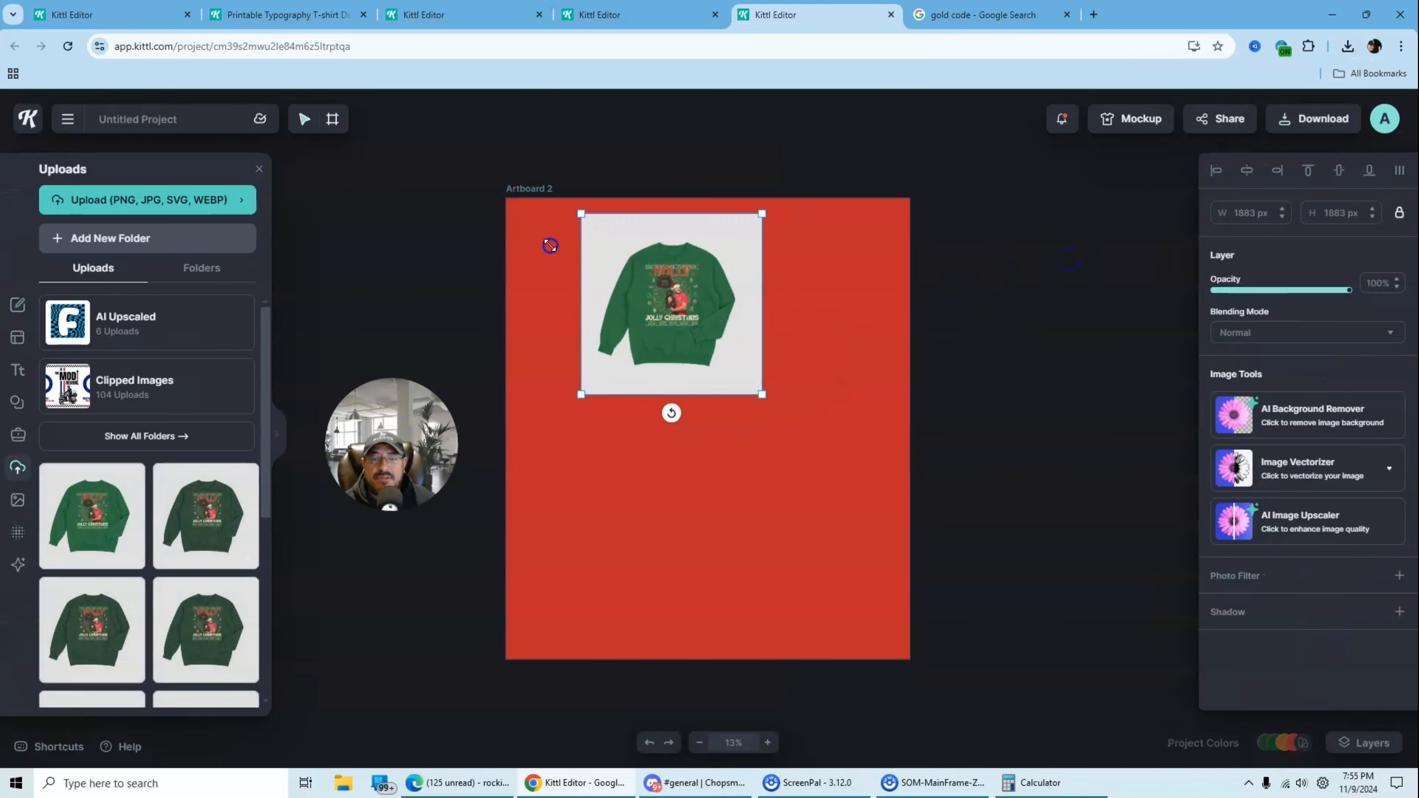
drag(760, 396, 881, 517)
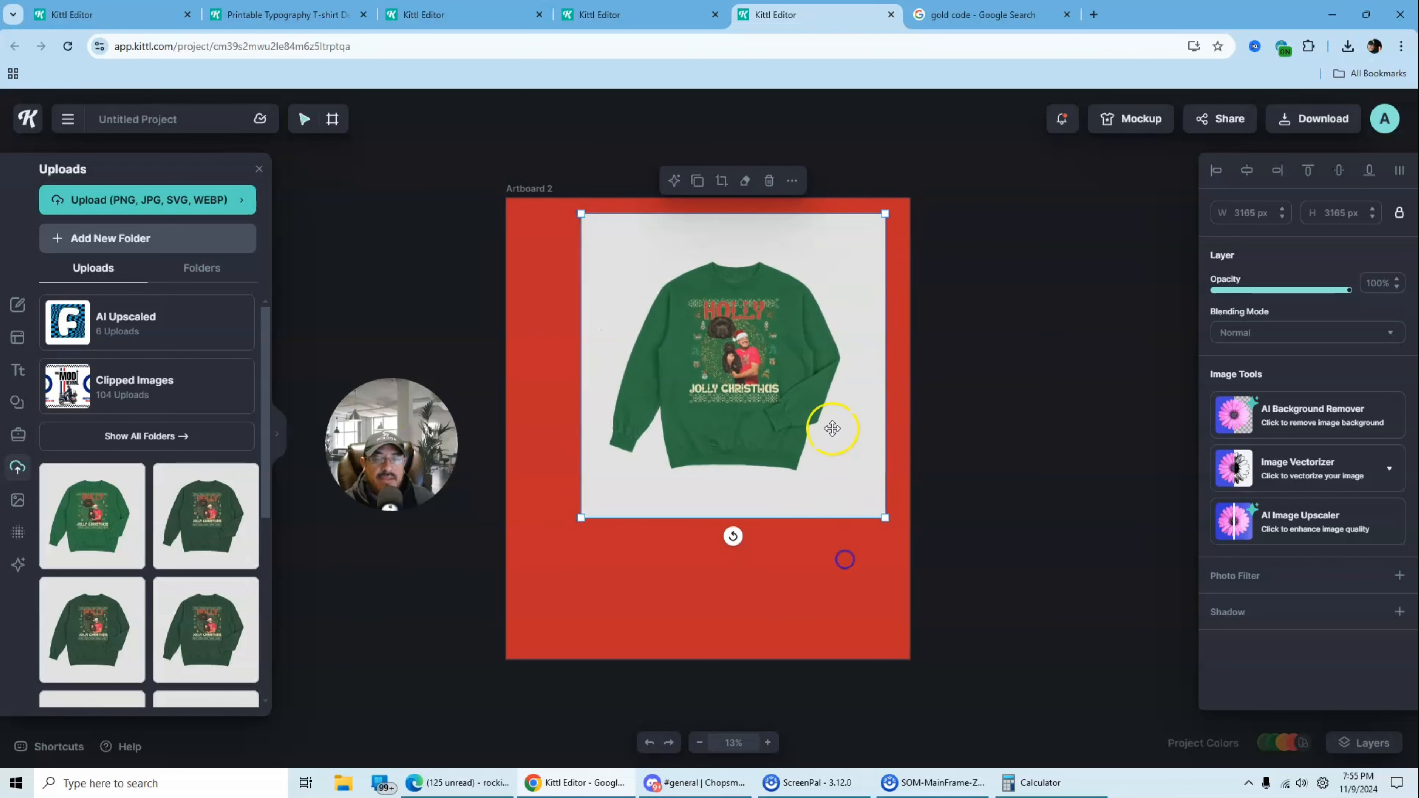
drag(830, 428, 798, 482)
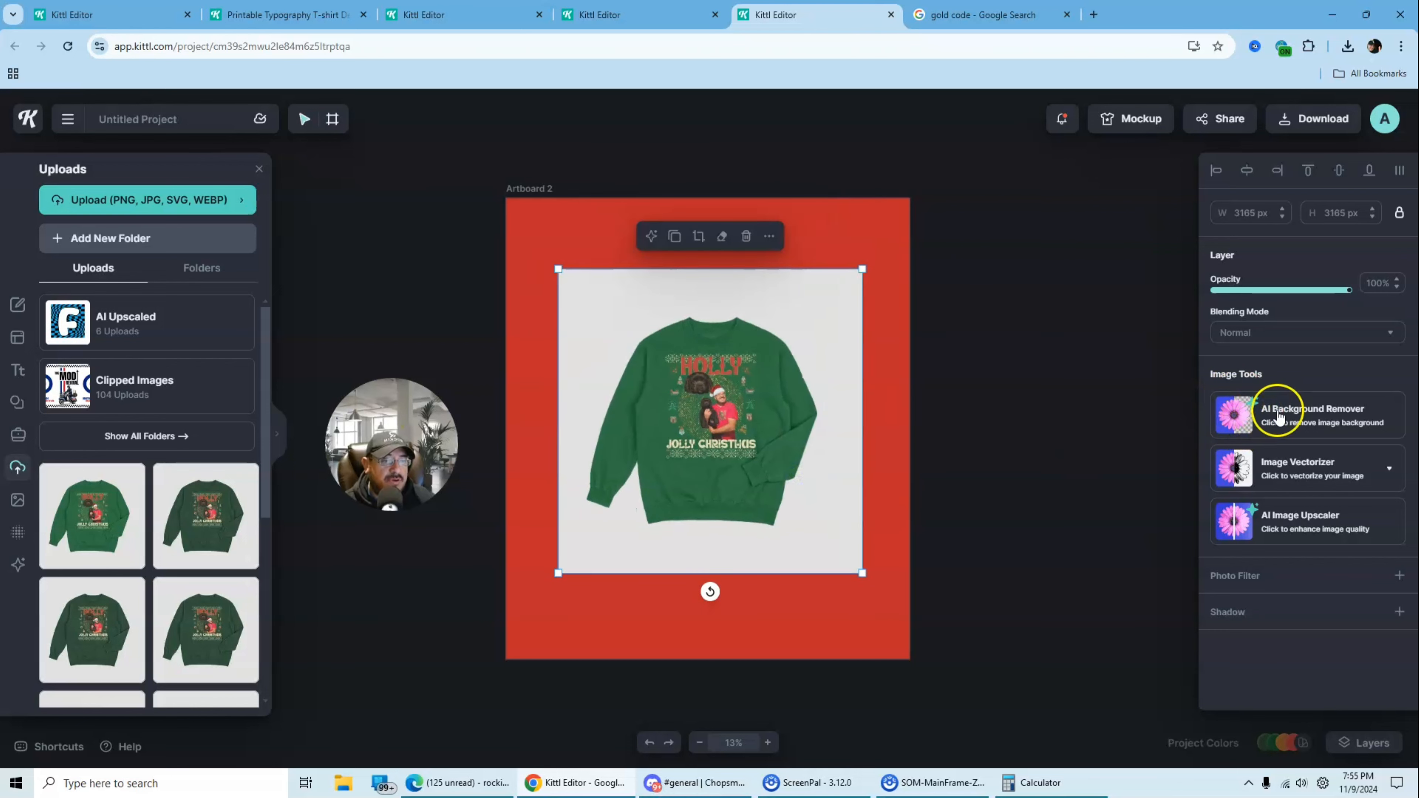
Remove the background from the sweatshirt mockup image with the AI Background Remover.
click(1235, 415)
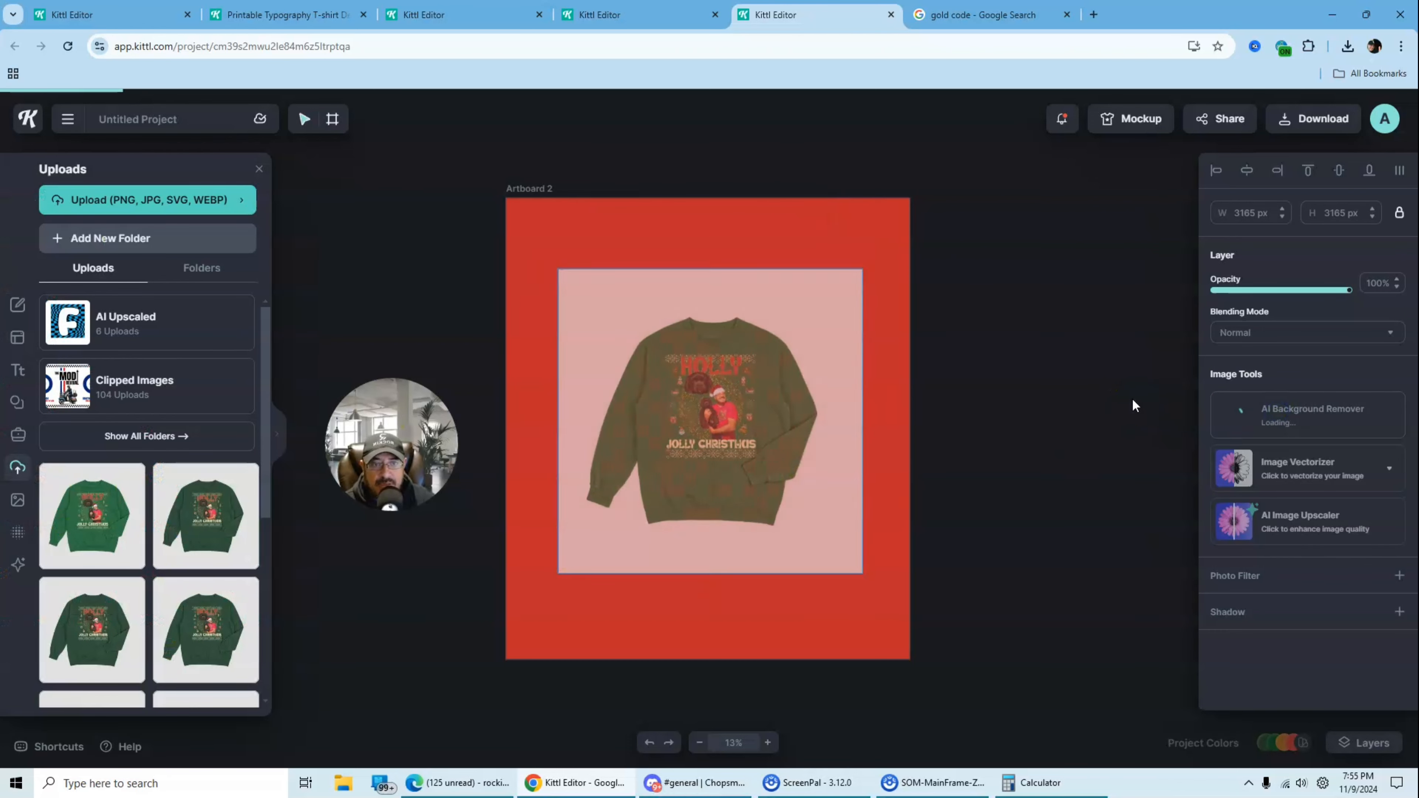
click(883, 314)
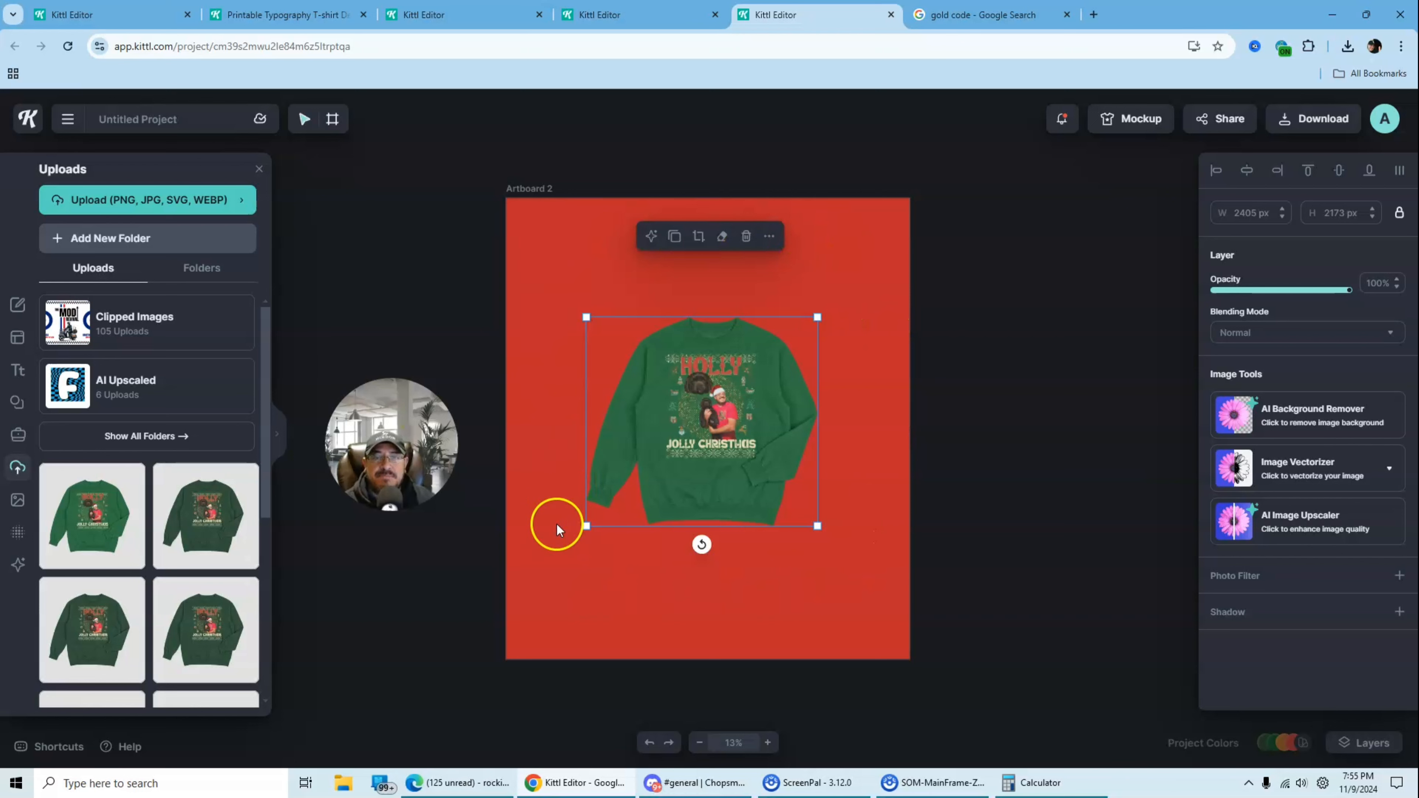
click(945, 400)
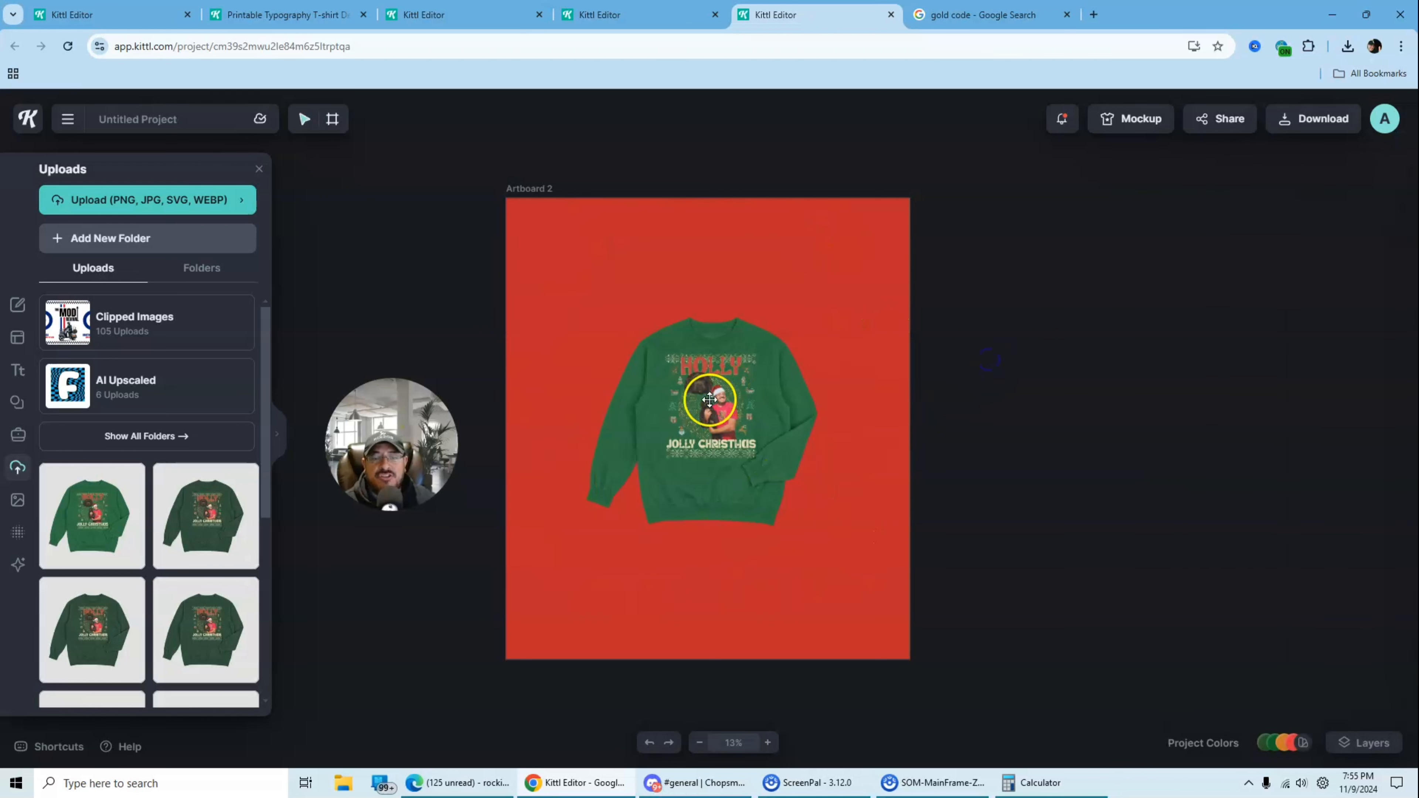
Enlarge the cut-out sweatshirt to nearly fill the width of the red artboard and center it.
click(696, 396)
drag(586, 317, 469, 179)
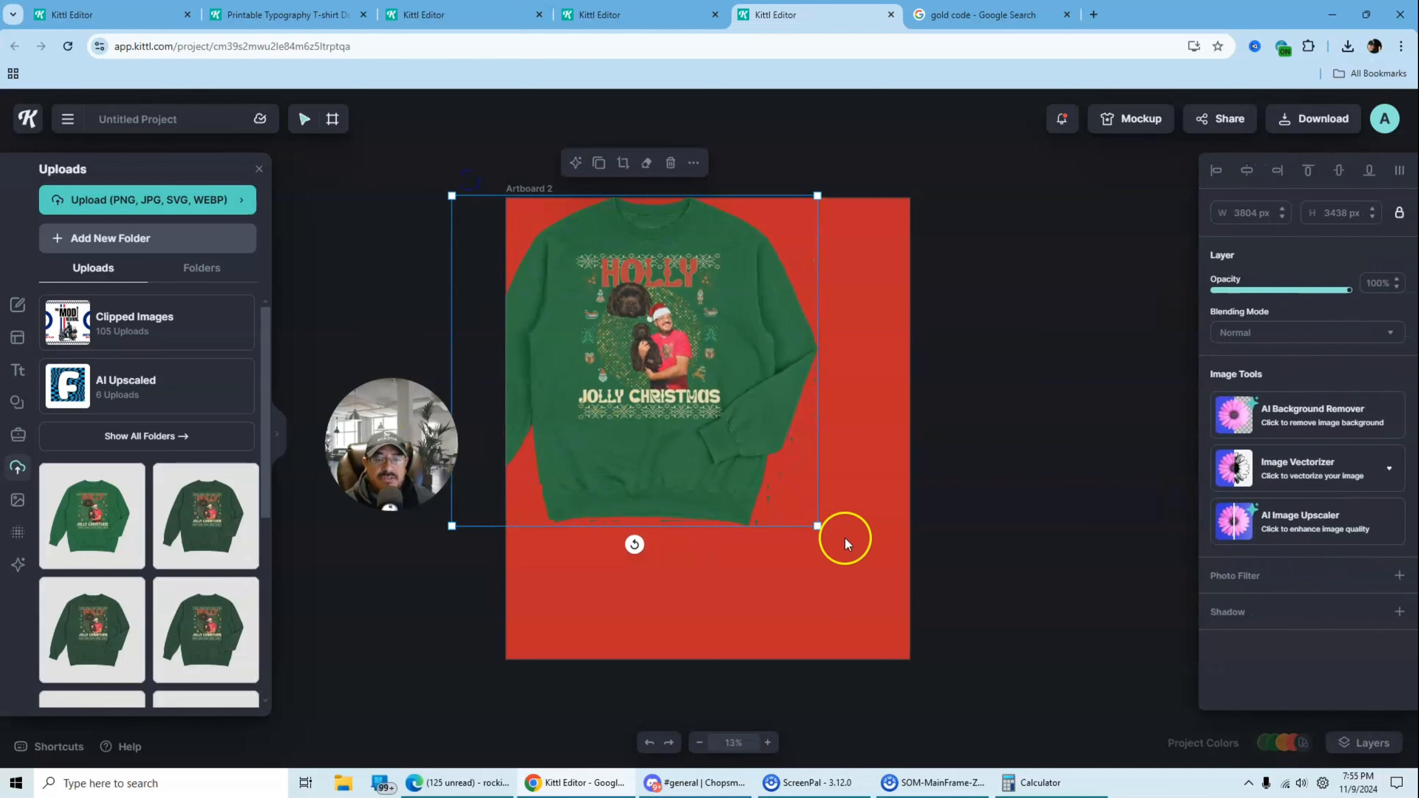
drag(817, 532, 893, 589)
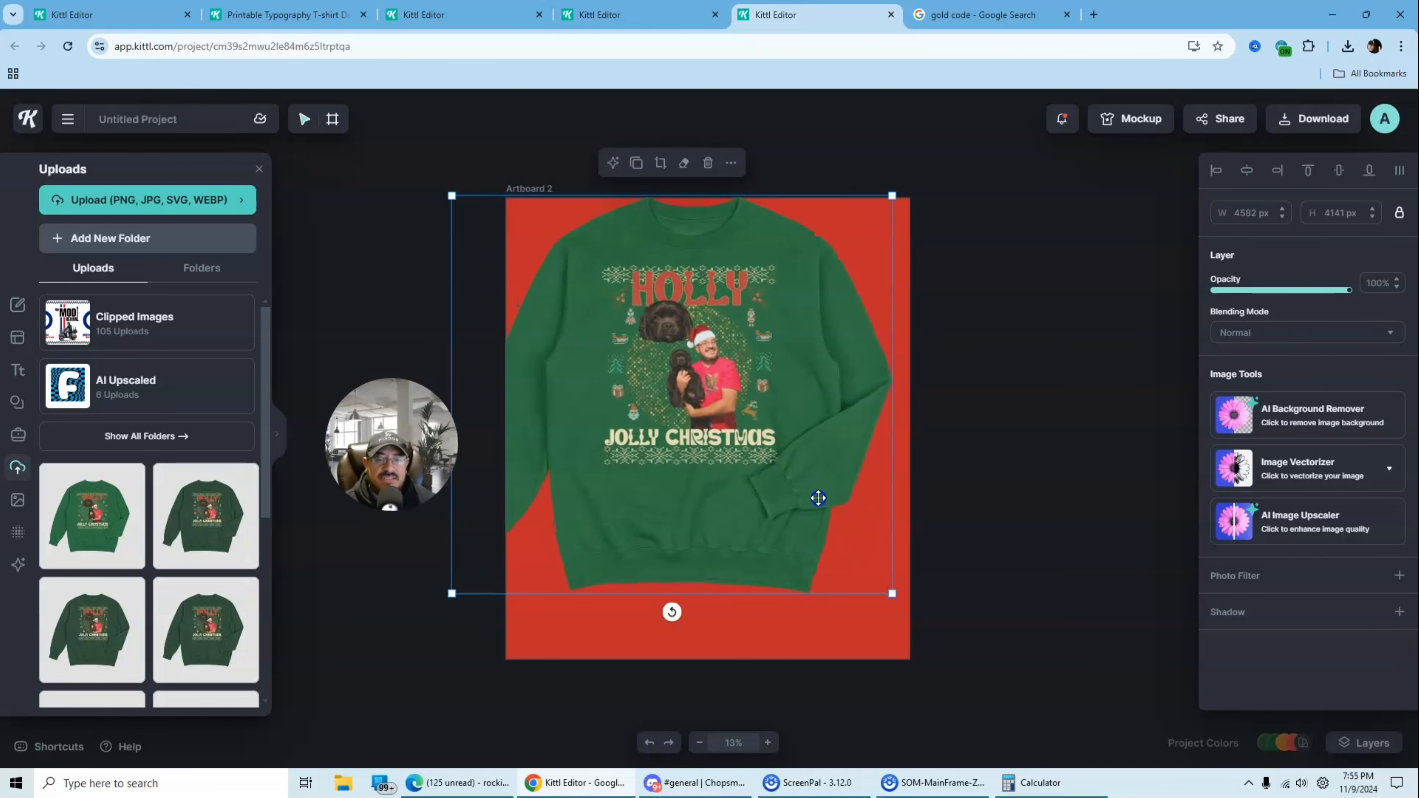
drag(776, 481, 828, 517)
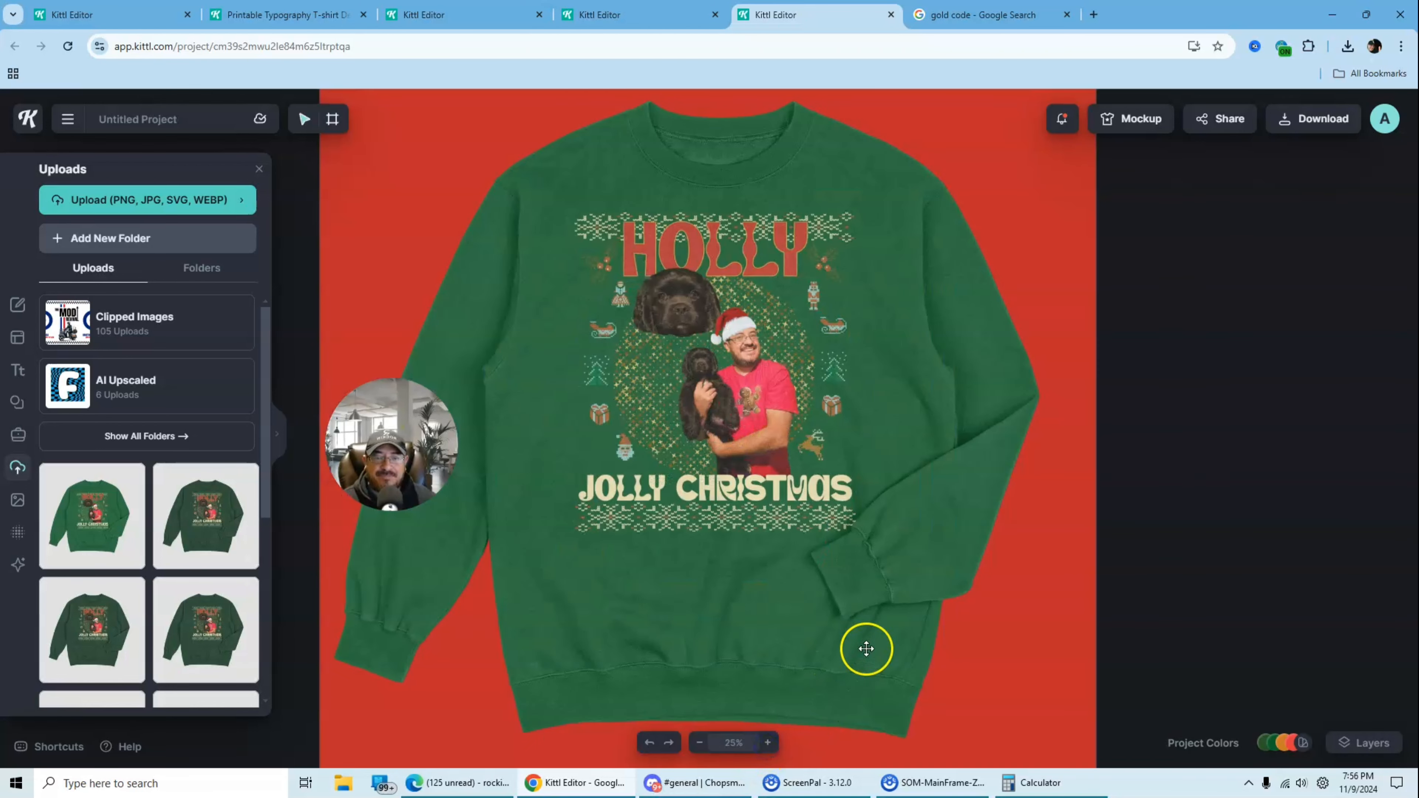